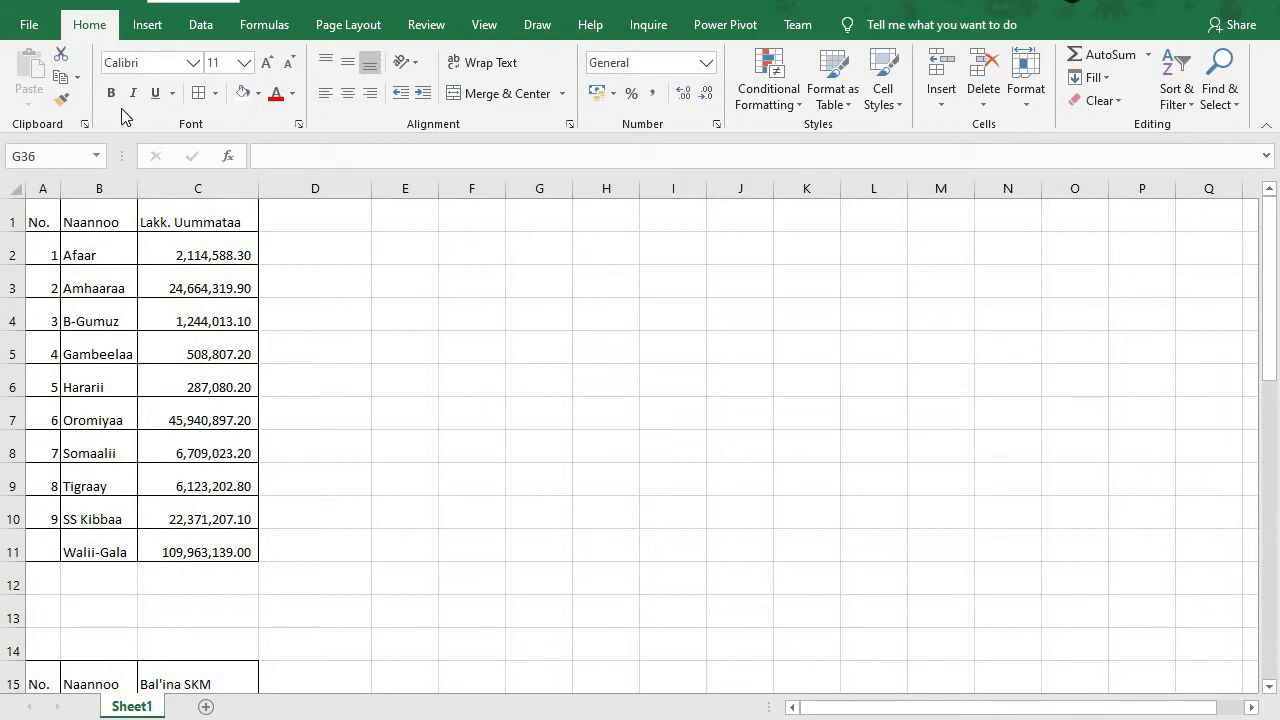
Browse the available line and column chart types without inserting a chart
left_click(147, 30)
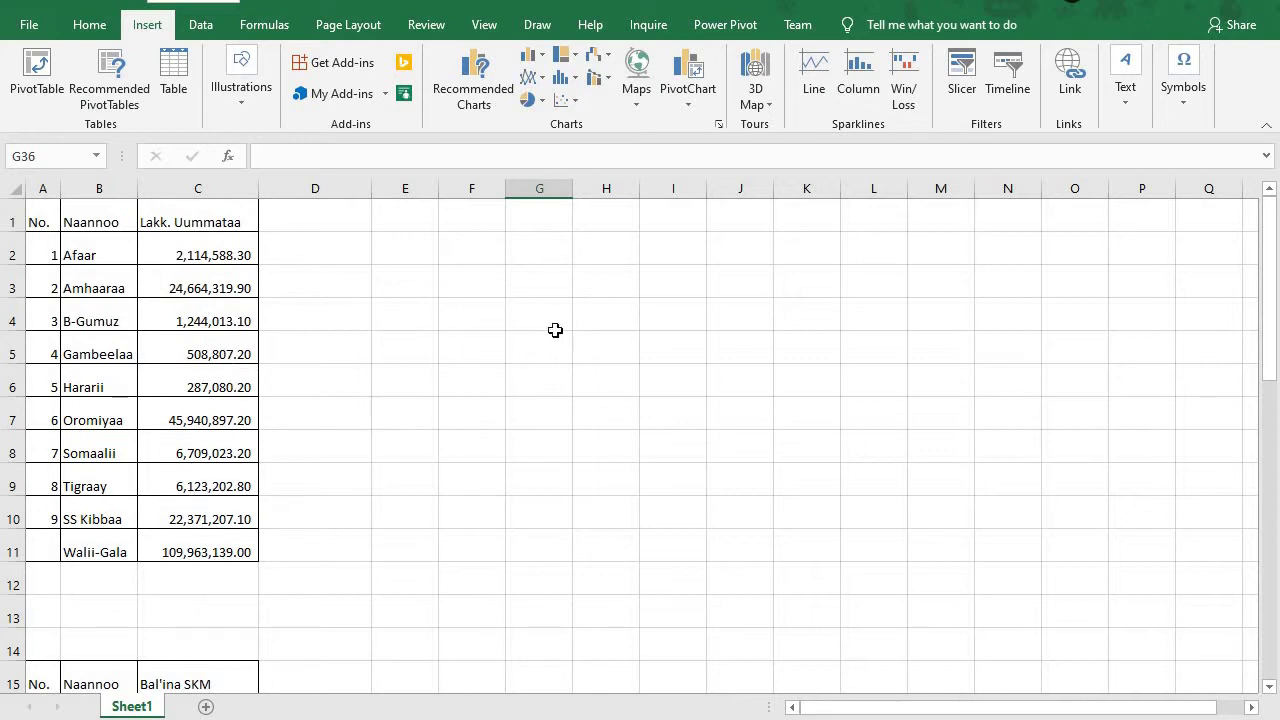
left_click(543, 60)
left_click(543, 60)
left_click(532, 78)
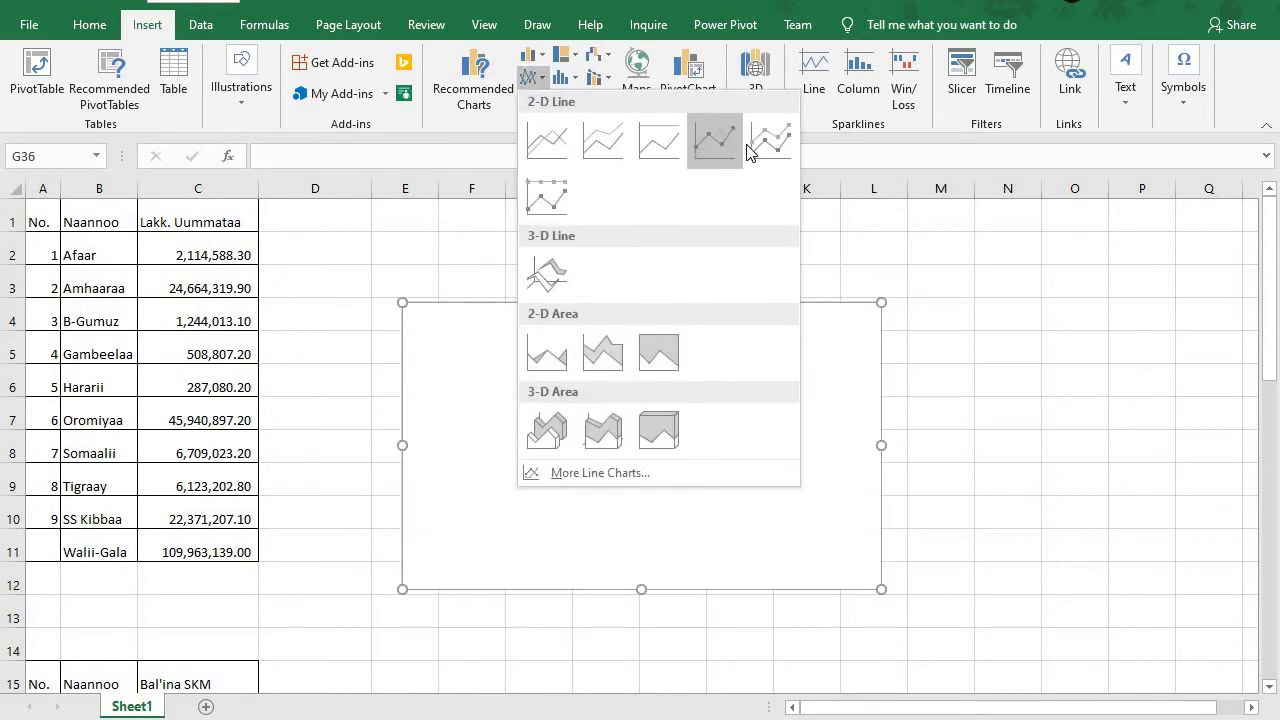
left_click(540, 55)
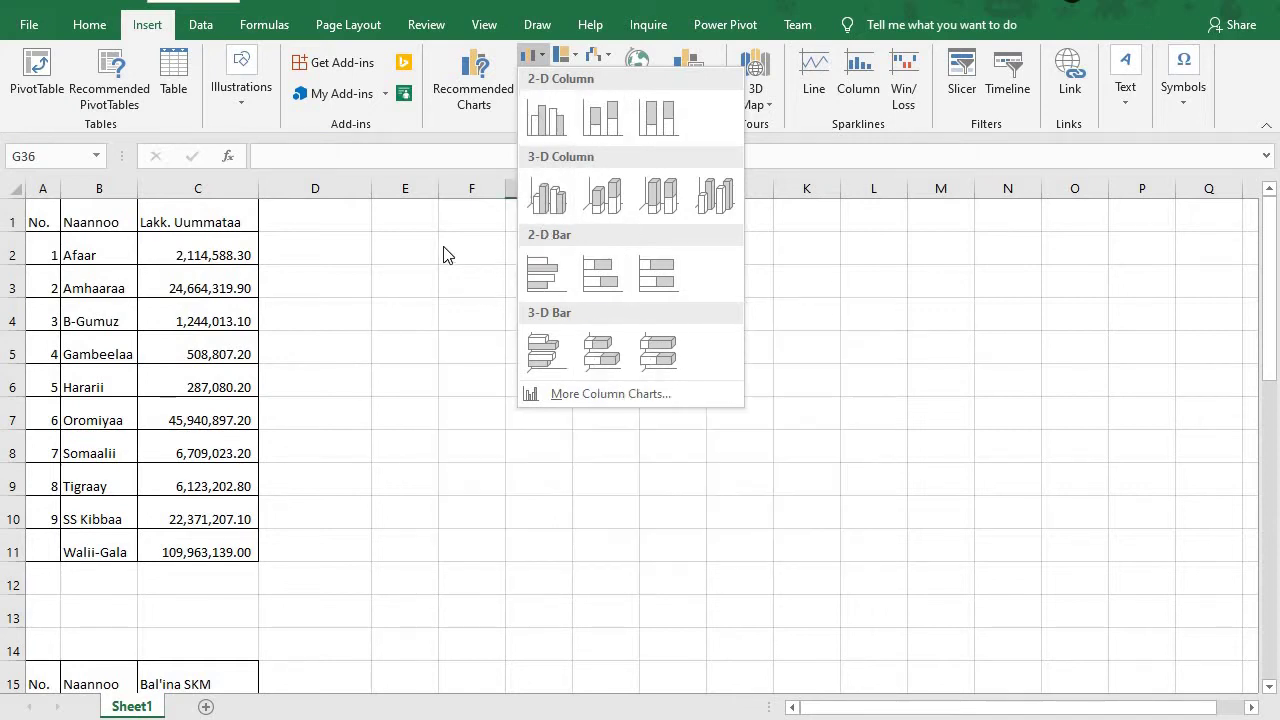
left_click(545, 62)
left_click(545, 62)
left_click(545, 62)
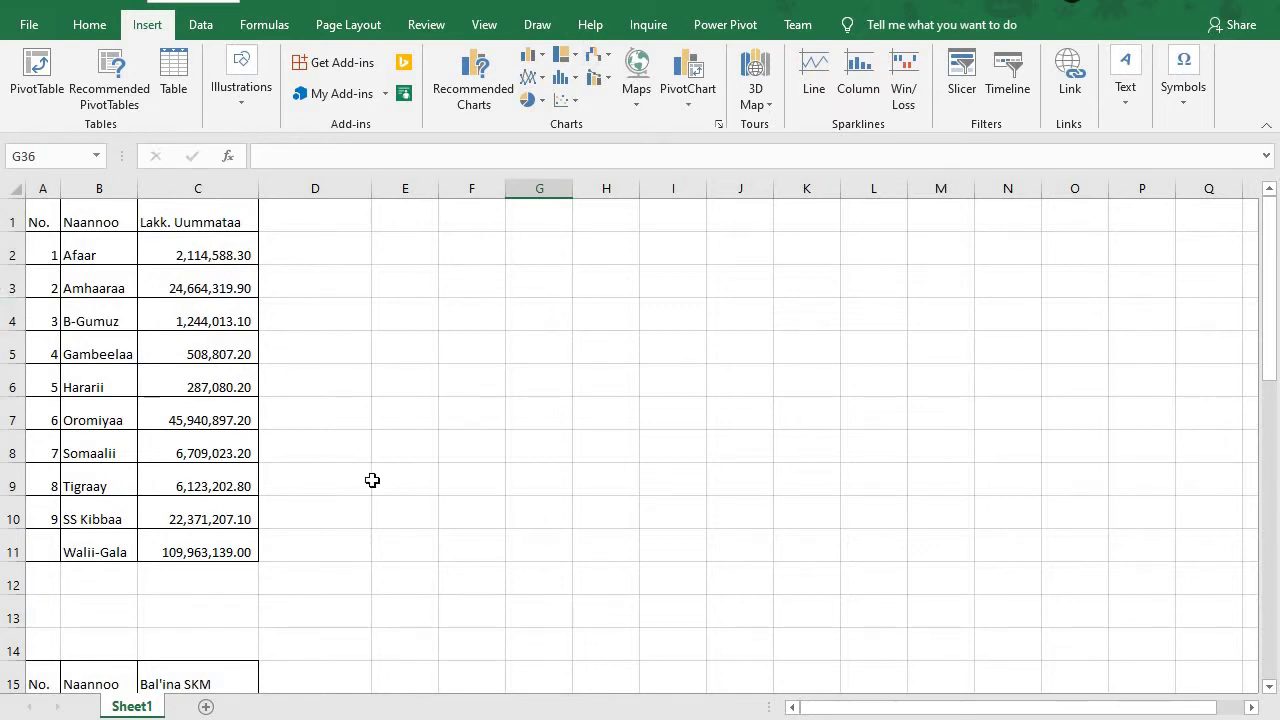
left_click_drag(469, 252, 768, 462)
left_click(671, 516)
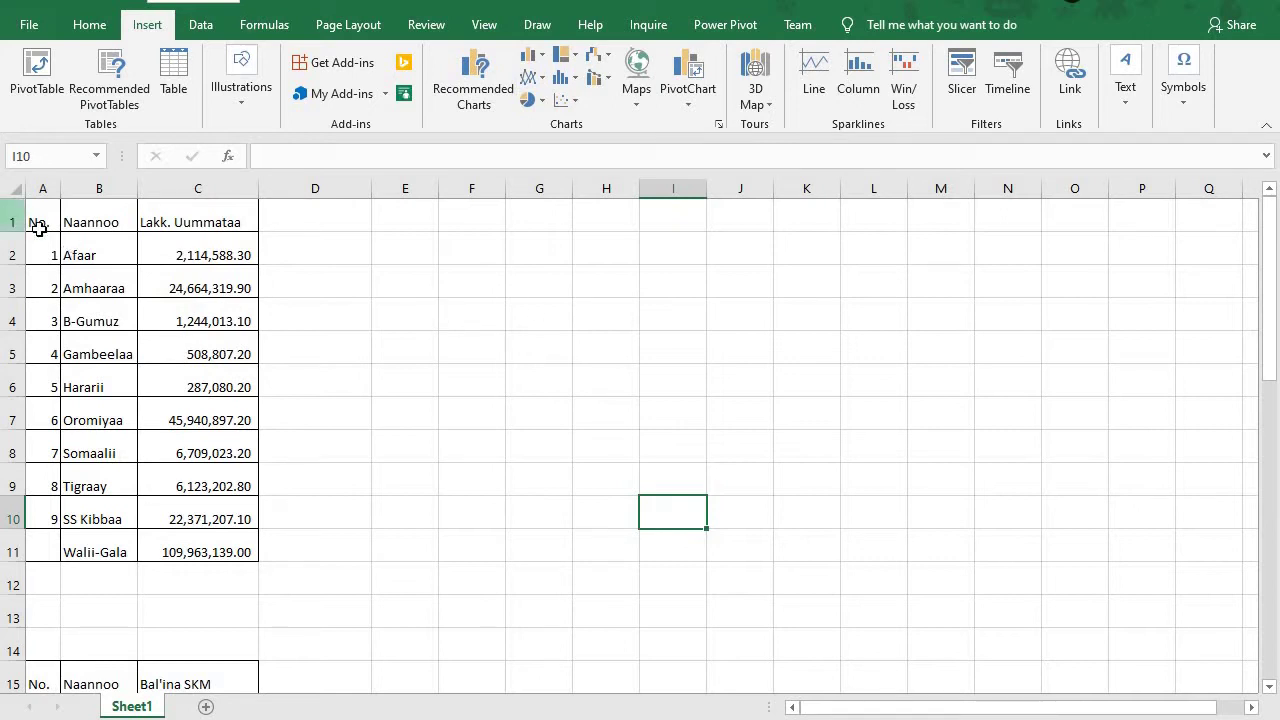
Review the recommended charts and the full chart type list for the population table A1:C11, then close without inserting
left_click_drag(34, 218, 208, 553)
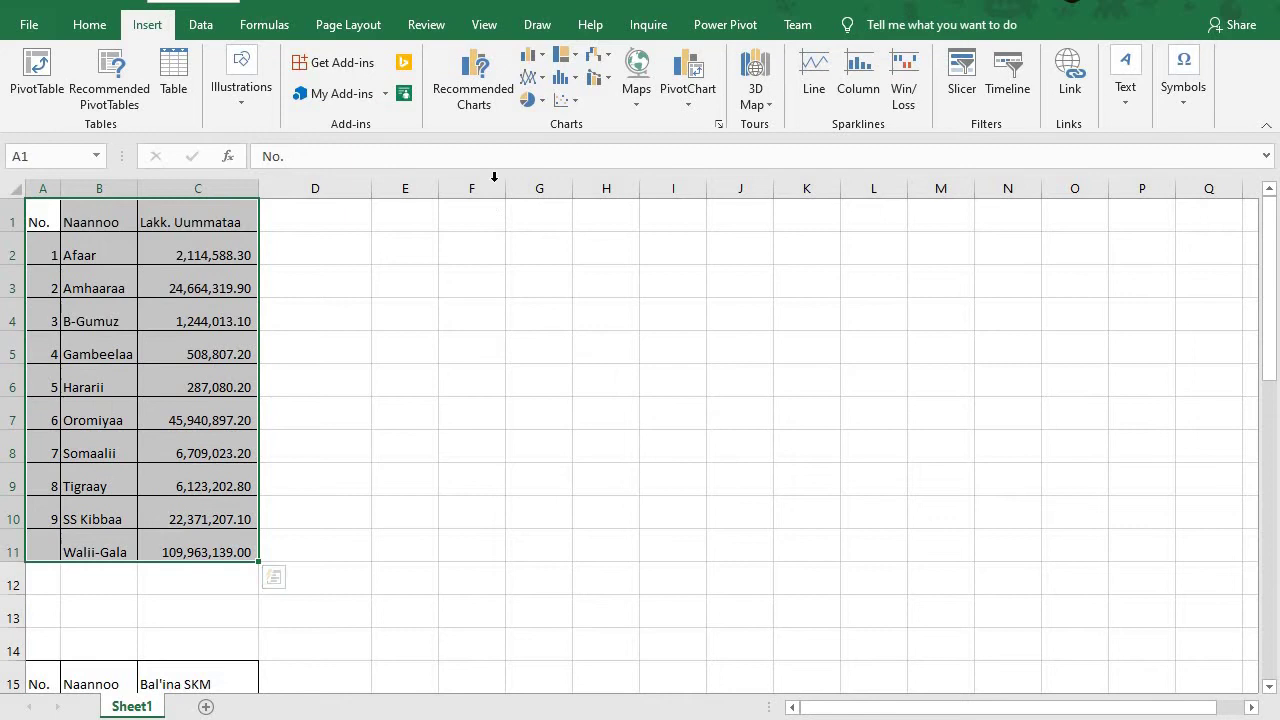
left_click(484, 104)
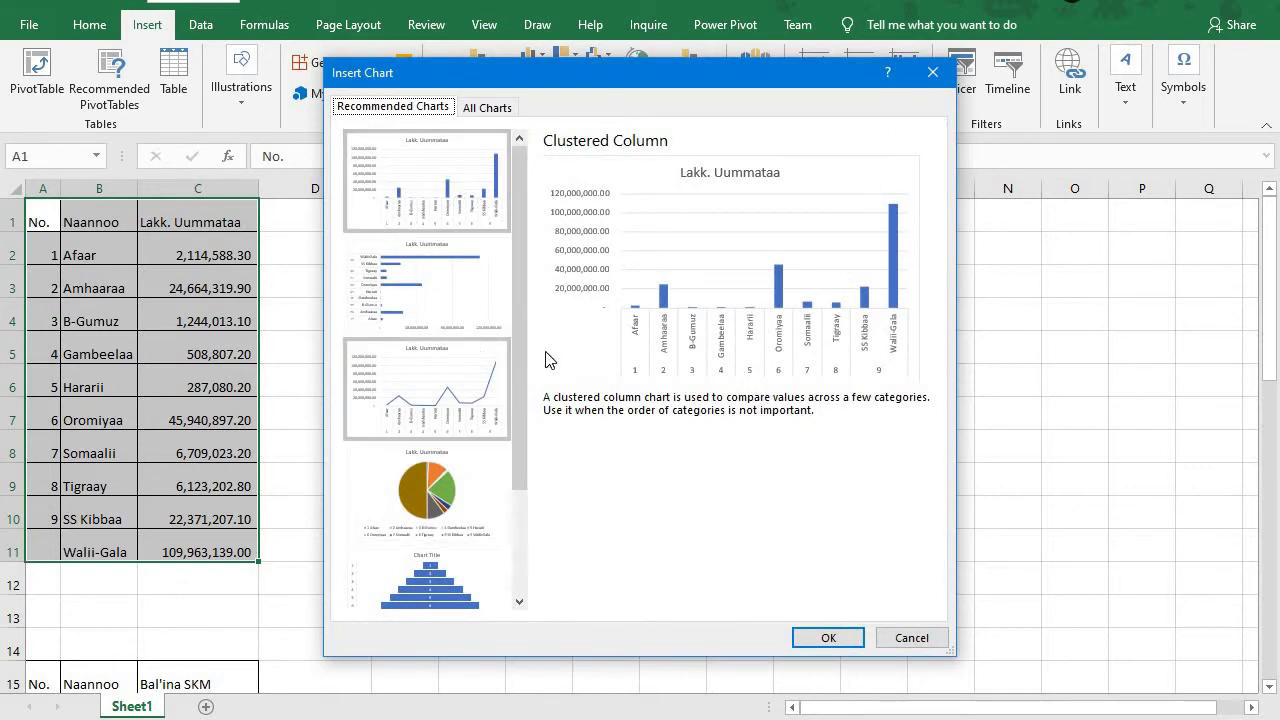
left_click_drag(524, 321, 531, 466)
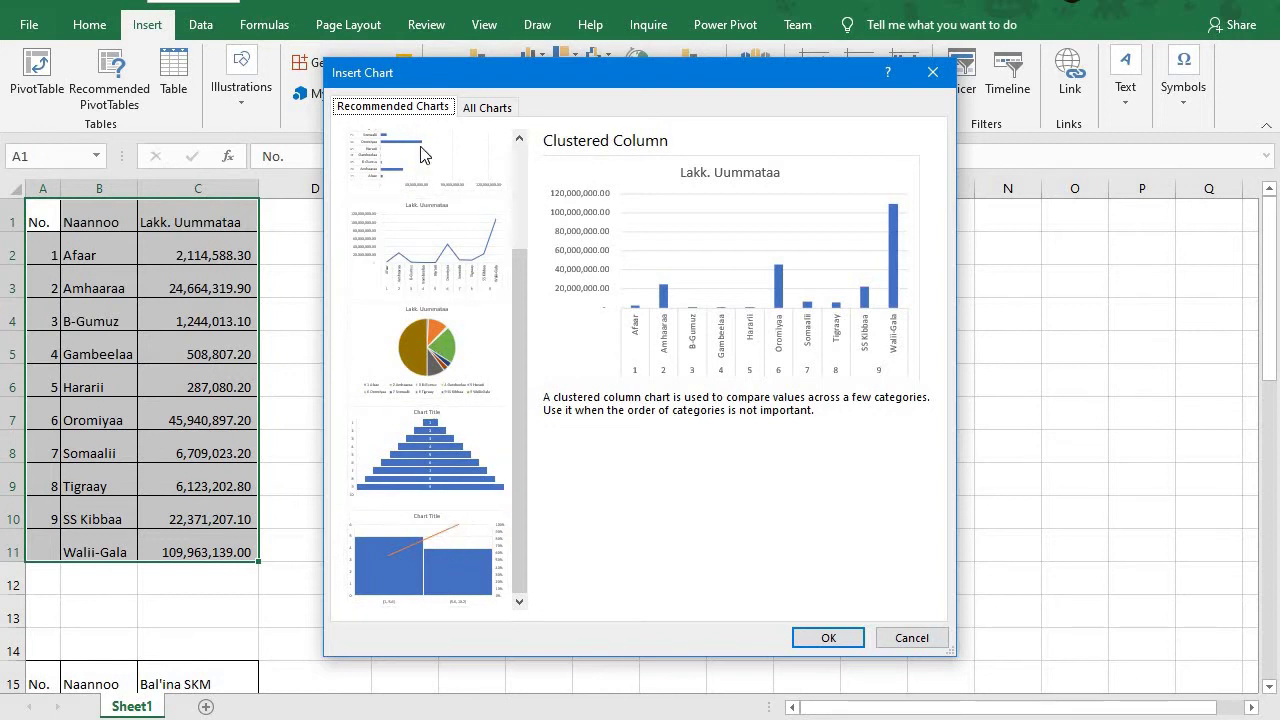
left_click_drag(522, 349, 523, 163)
left_click(487, 107)
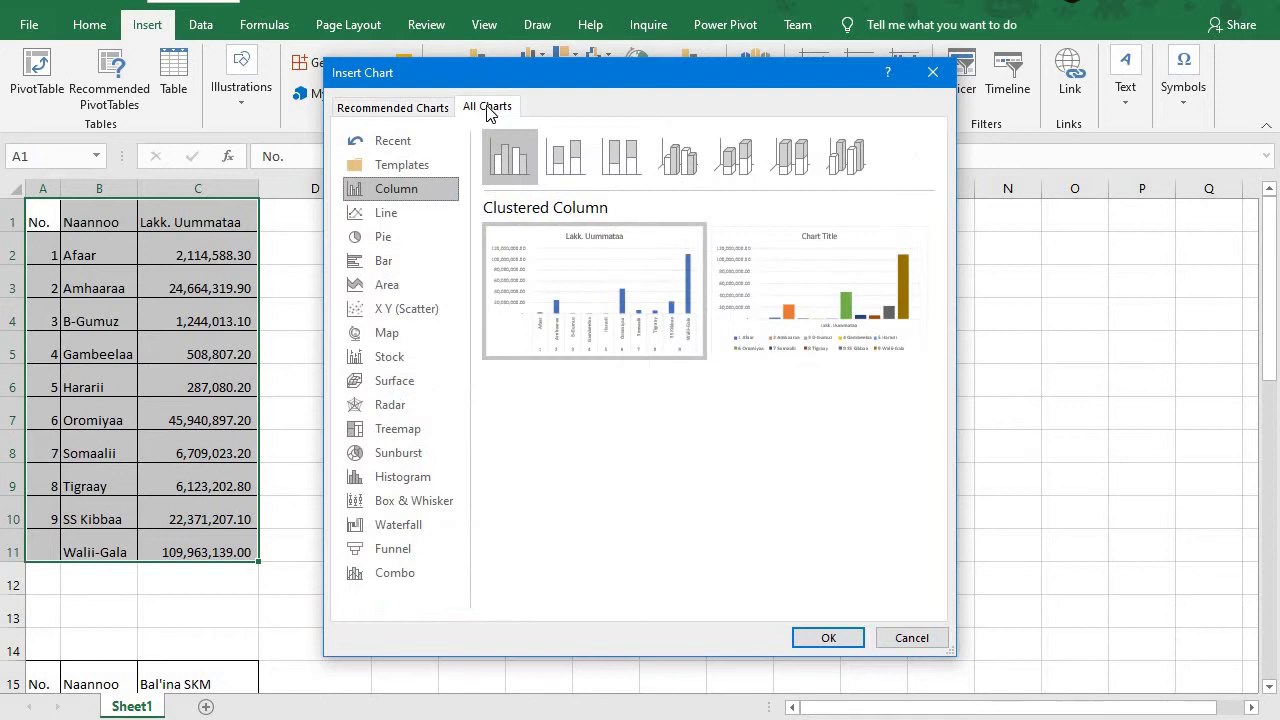
left_click(385, 108)
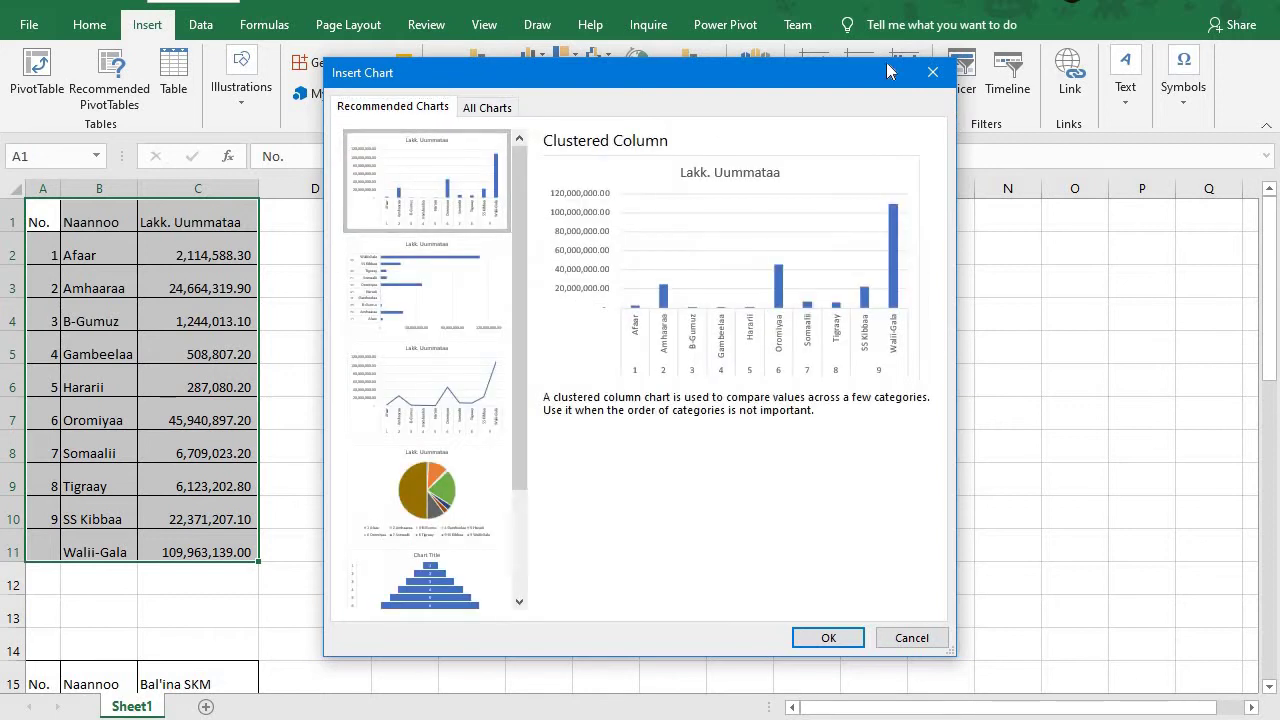
left_click(930, 74)
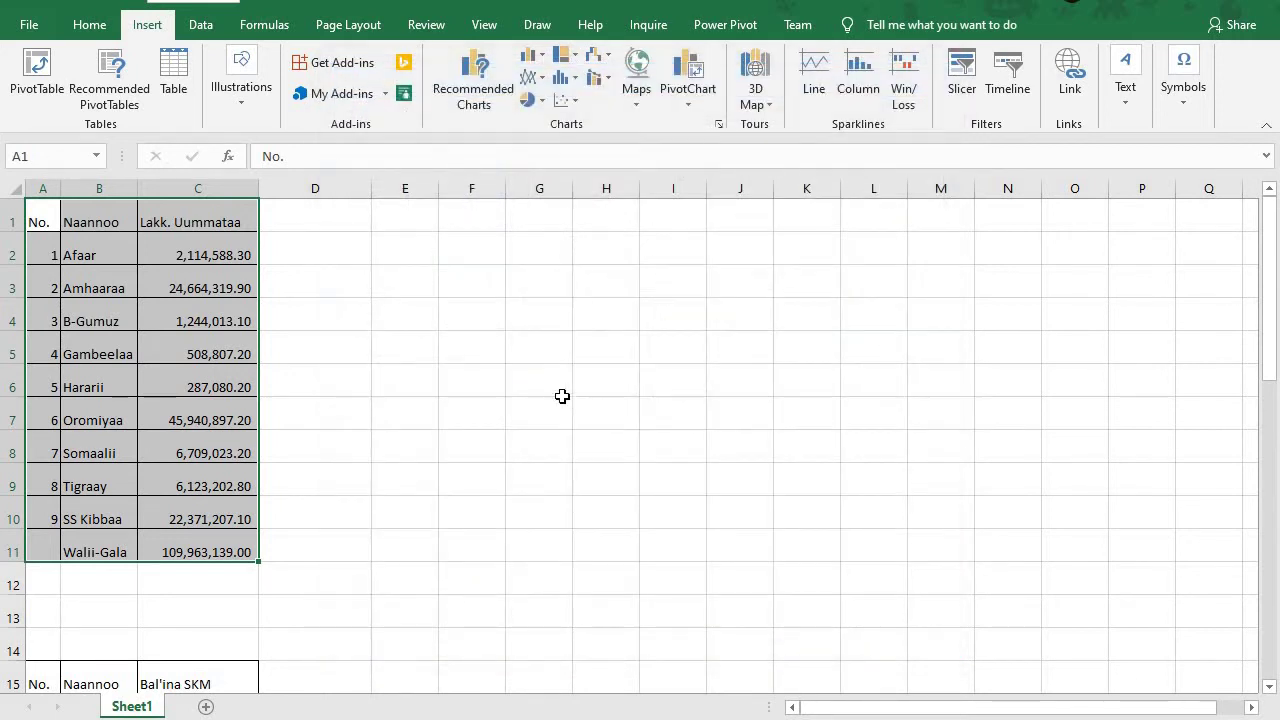
Look over the Lakk. Uummataa table and the Bal'ina SKM table below it
left_click(455, 372)
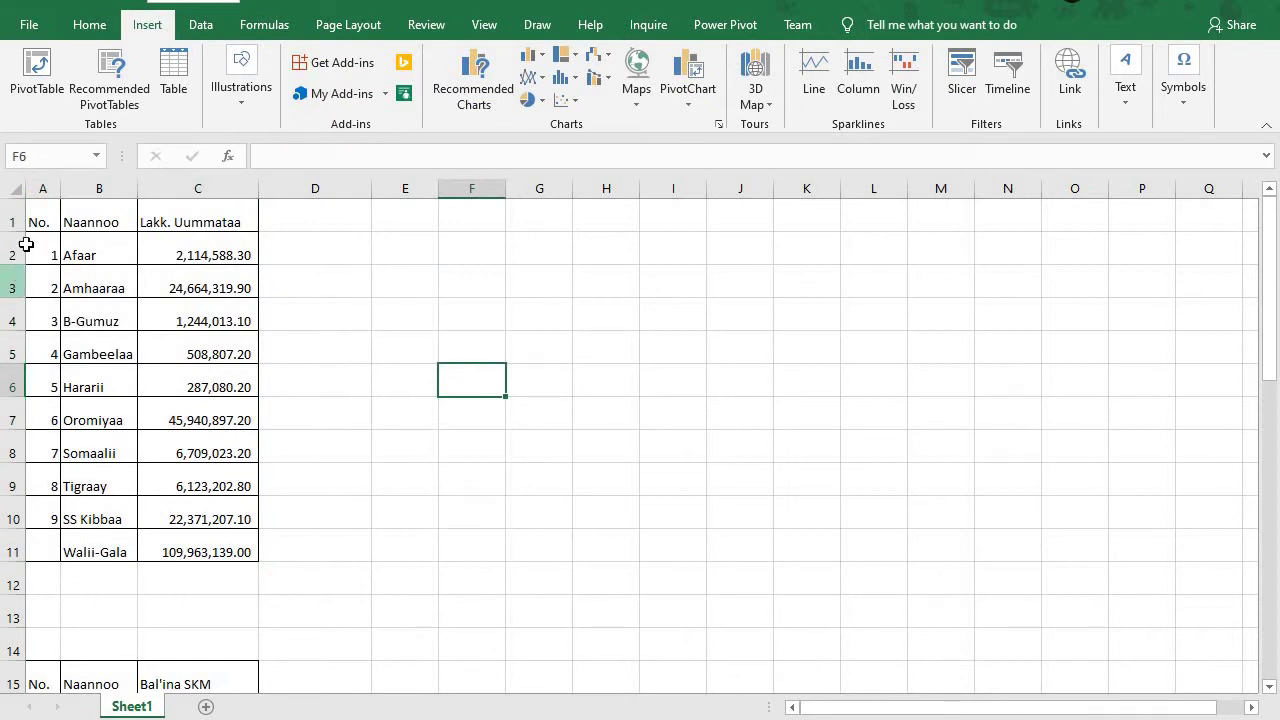
left_click_drag(85, 221, 160, 221)
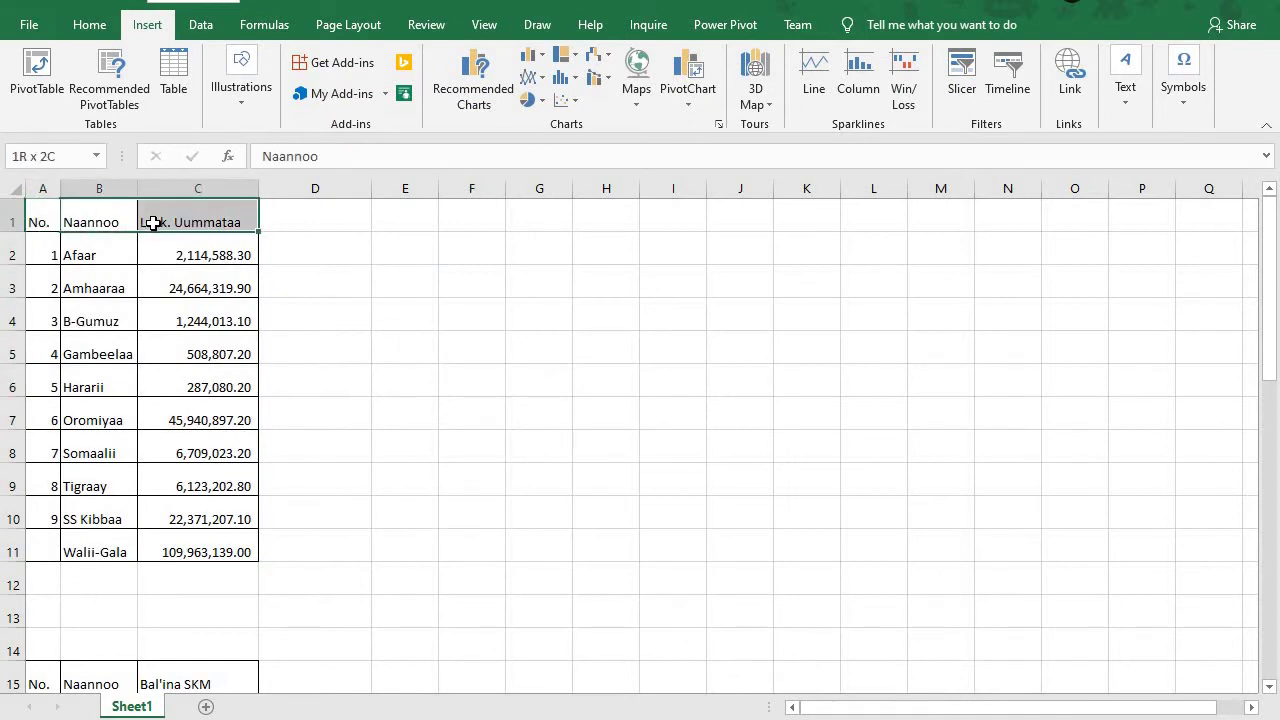
scroll(337, 331, "down", 8)
left_click(337, 331)
scroll(337, 331, "up", 4)
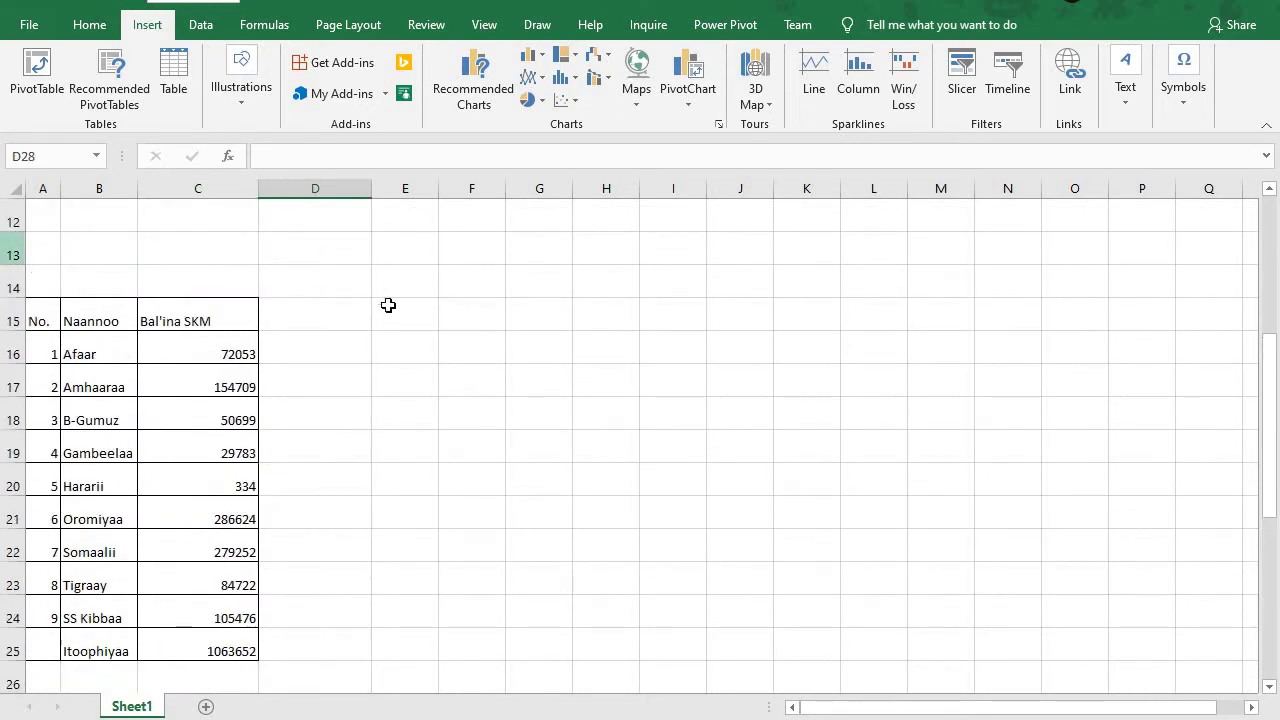
scroll(449, 283, "up", 4)
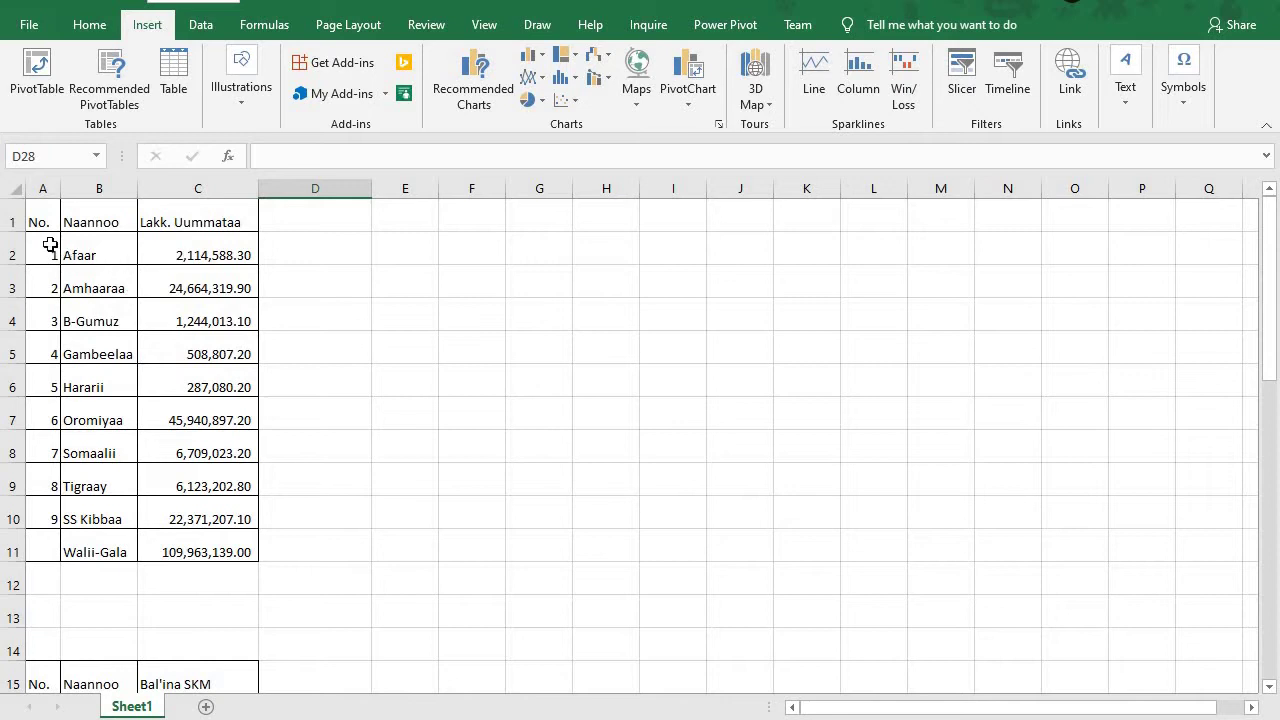
left_click(207, 252)
left_click(337, 407)
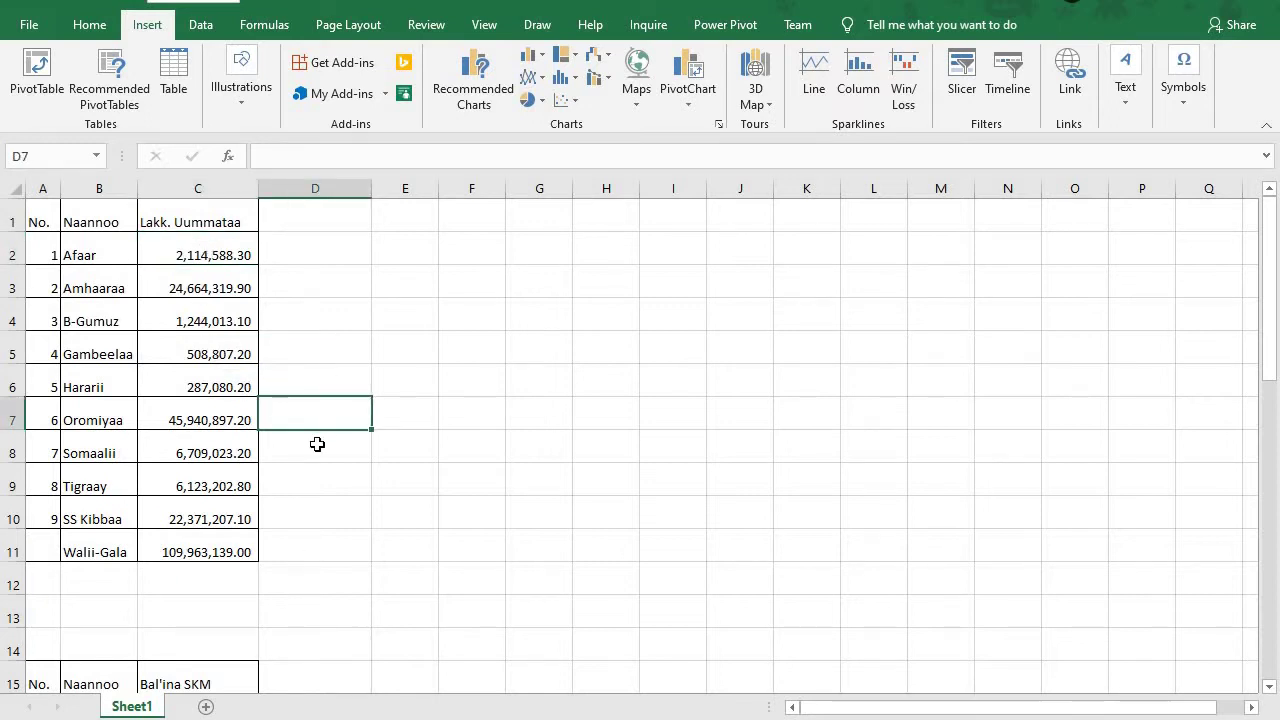
left_click(215, 552)
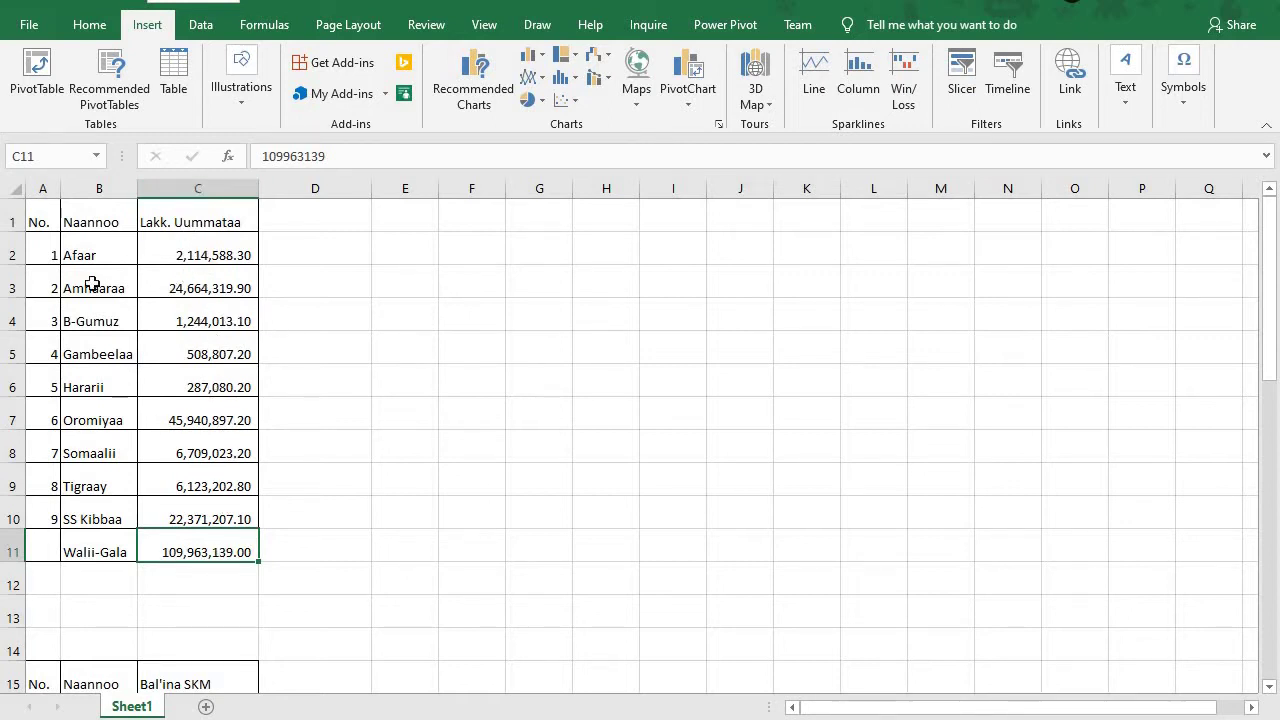
Examine the population table's headers, the regional figures in column C and the Walii-Gala total in C11
left_click_drag(37, 220, 219, 540)
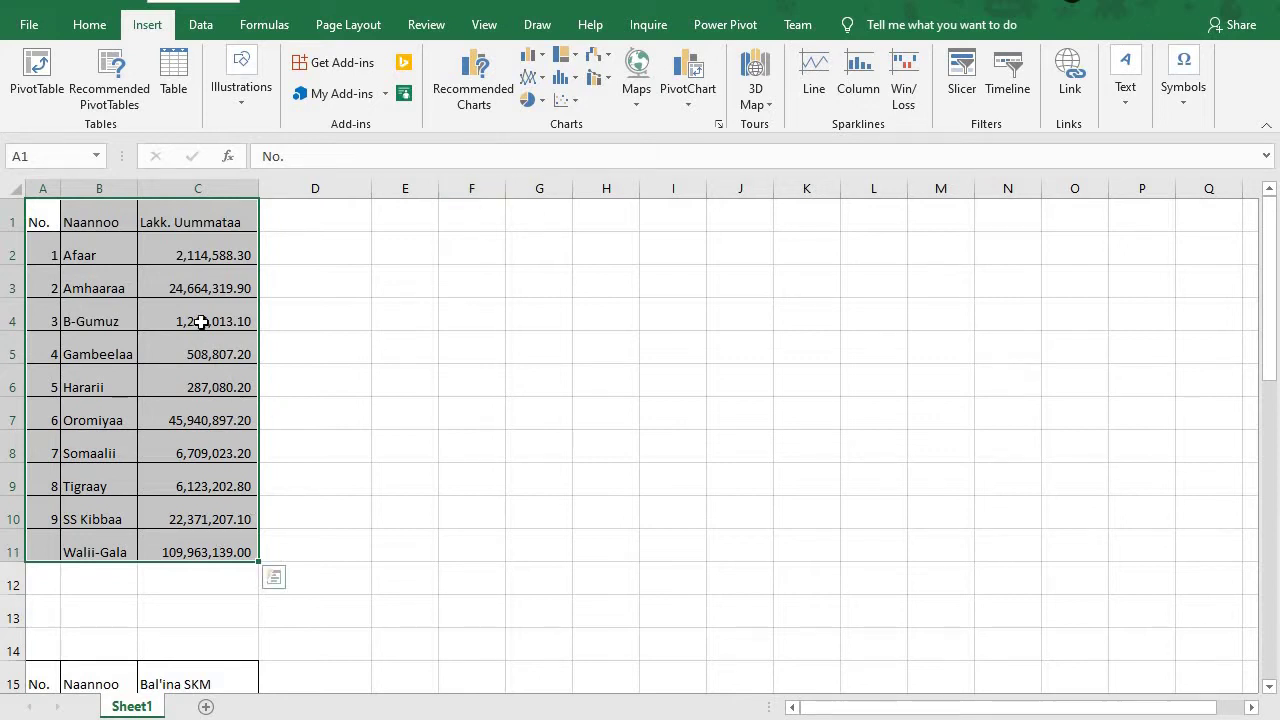
left_click(205, 257)
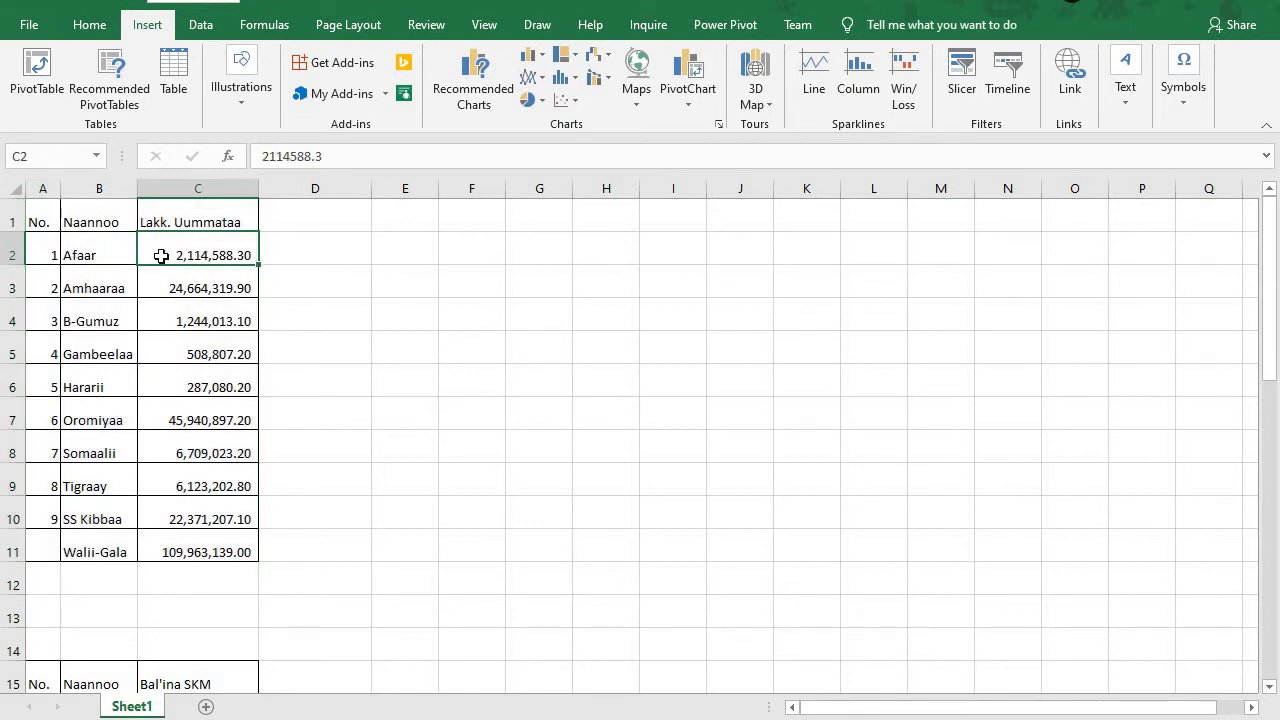
left_click(225, 294)
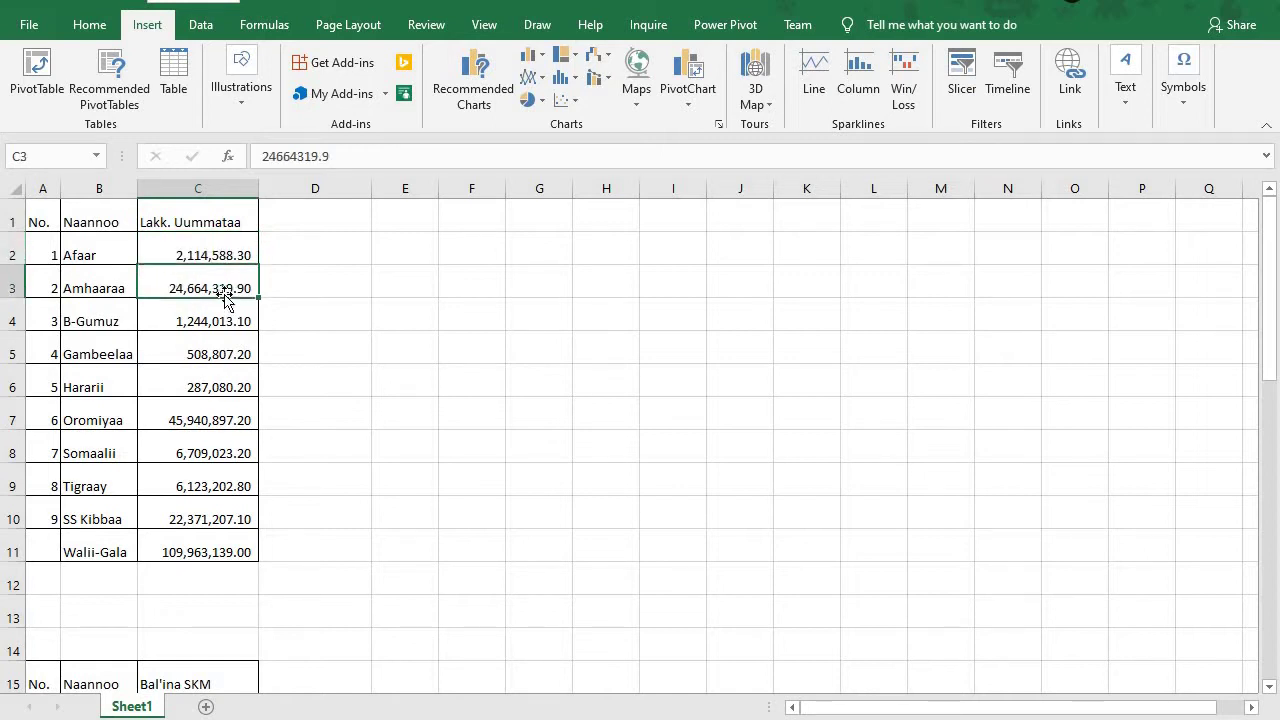
left_click(218, 352)
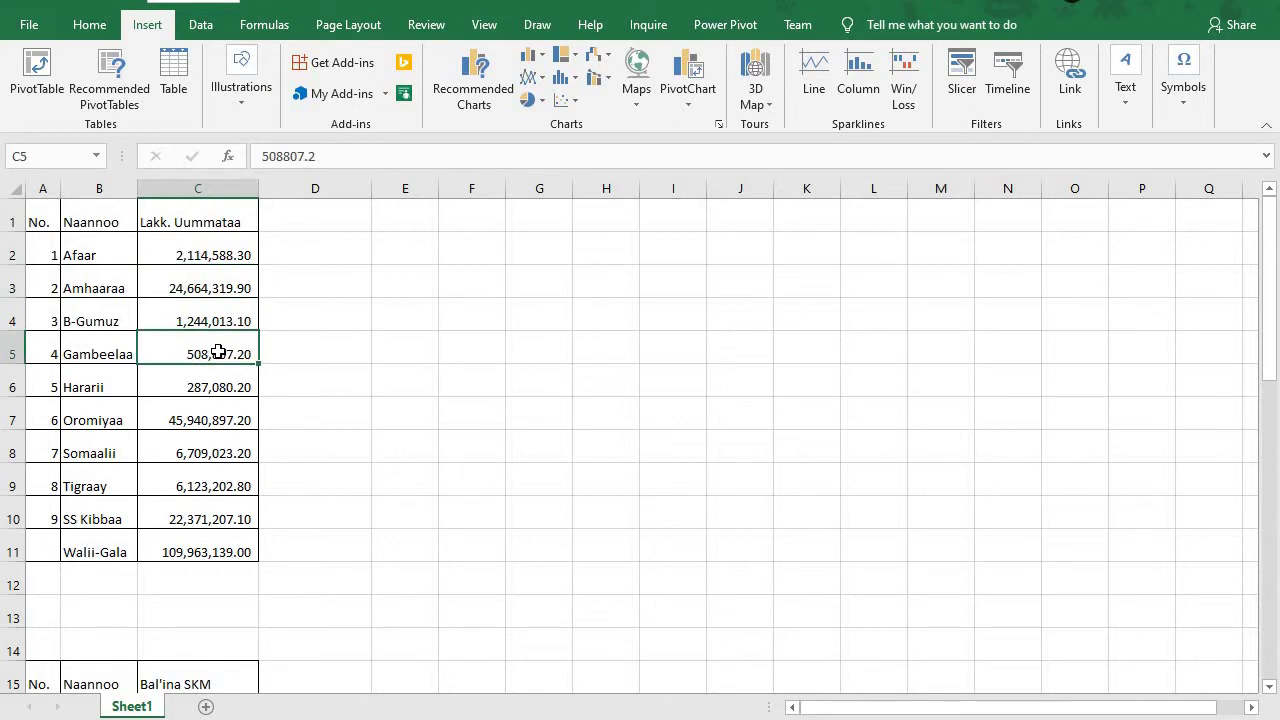
double_click(168, 552)
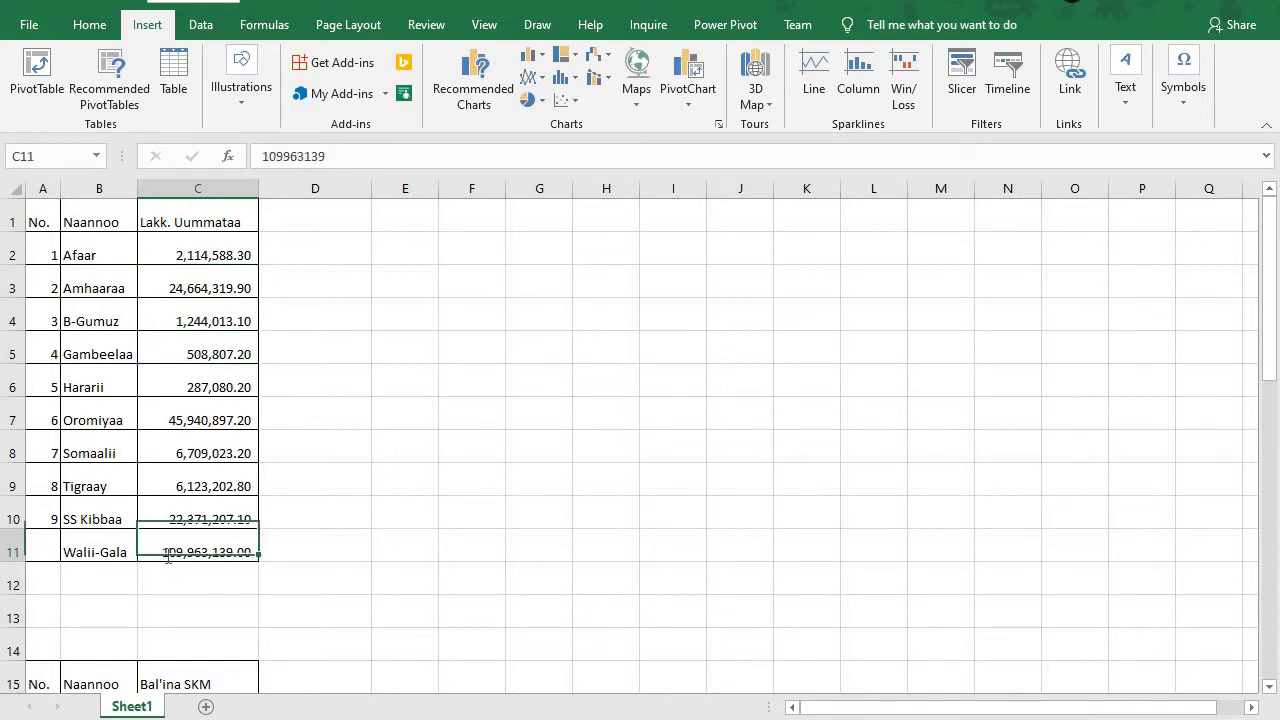
left_click(313, 571)
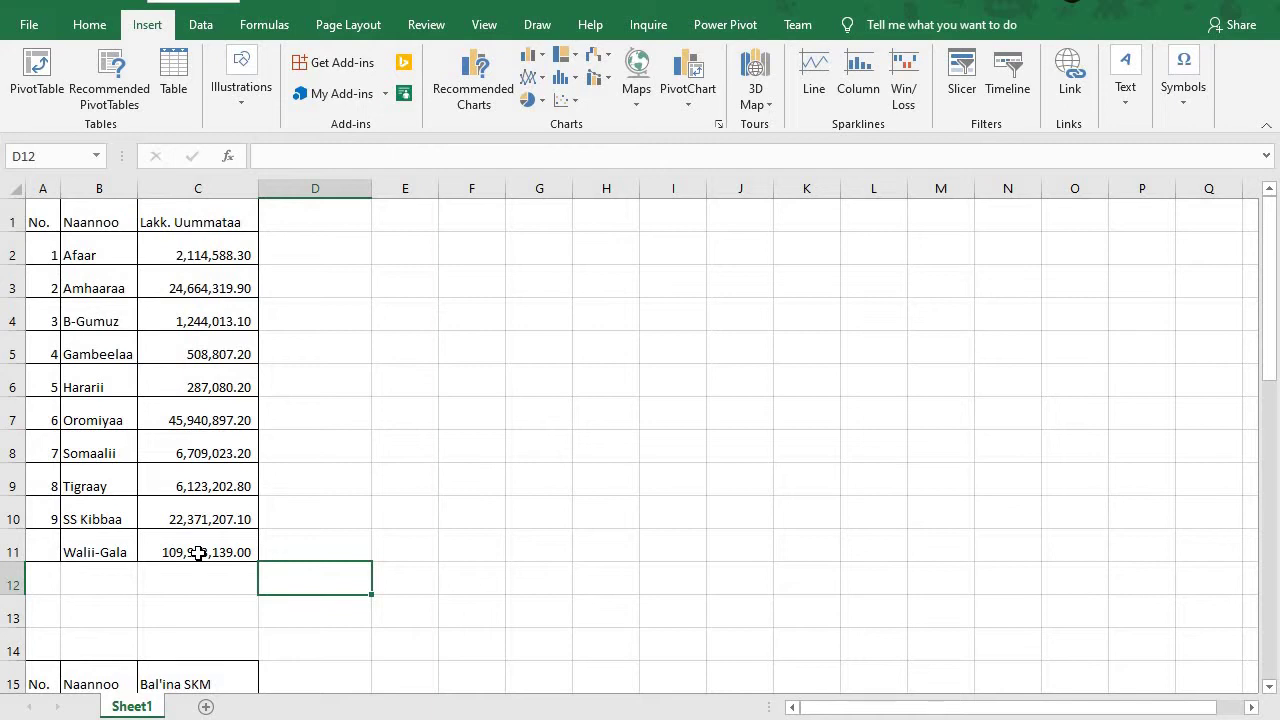
left_click(199, 553)
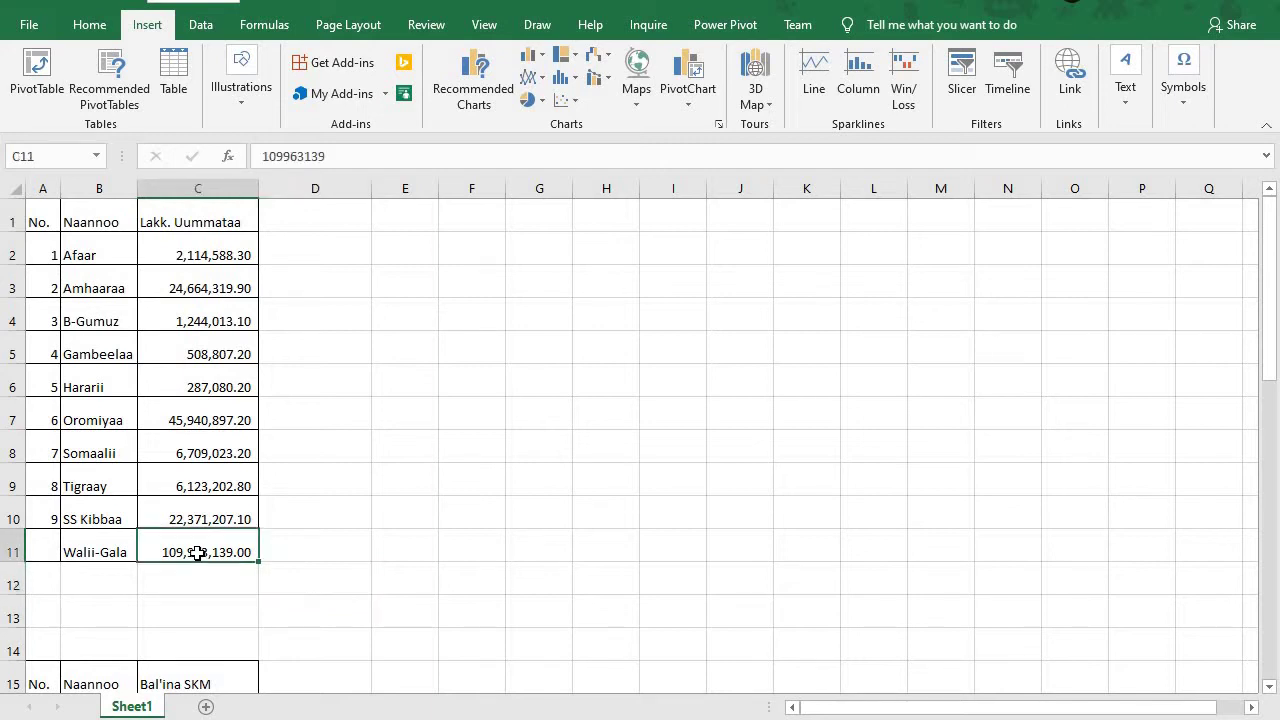
left_click(191, 250)
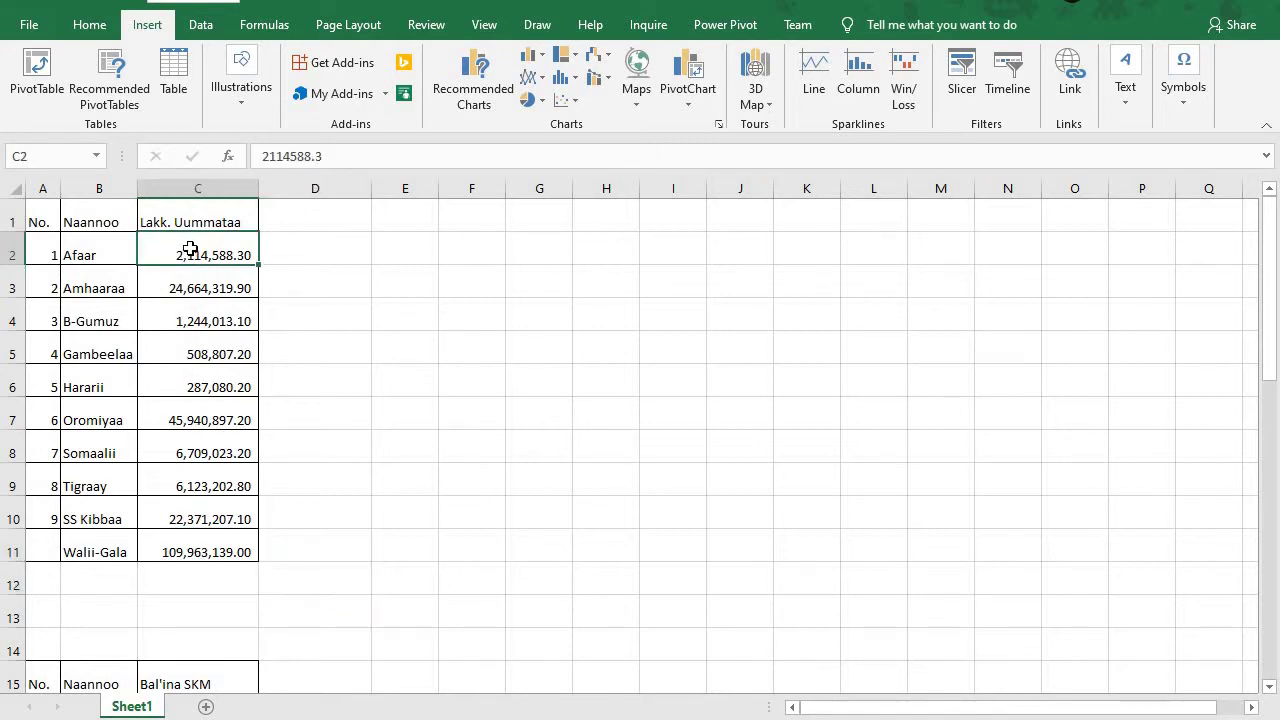
left_click(202, 292)
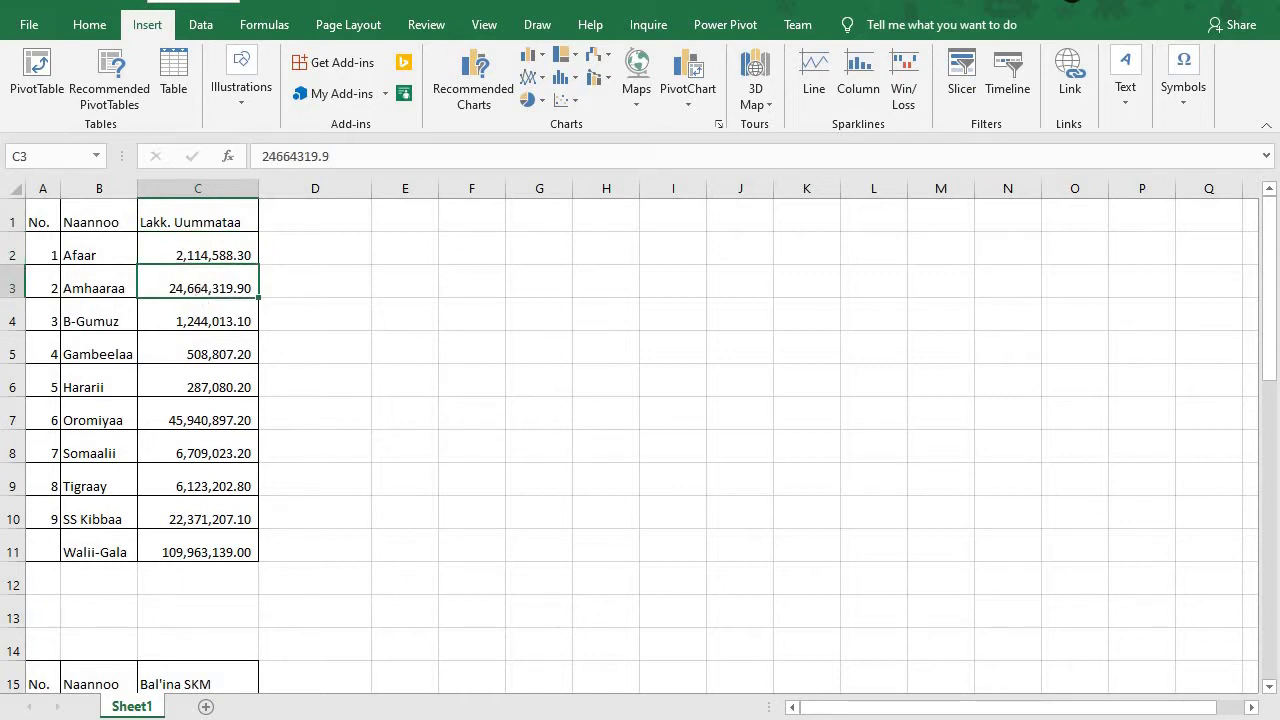
left_click_drag(36, 215, 177, 228)
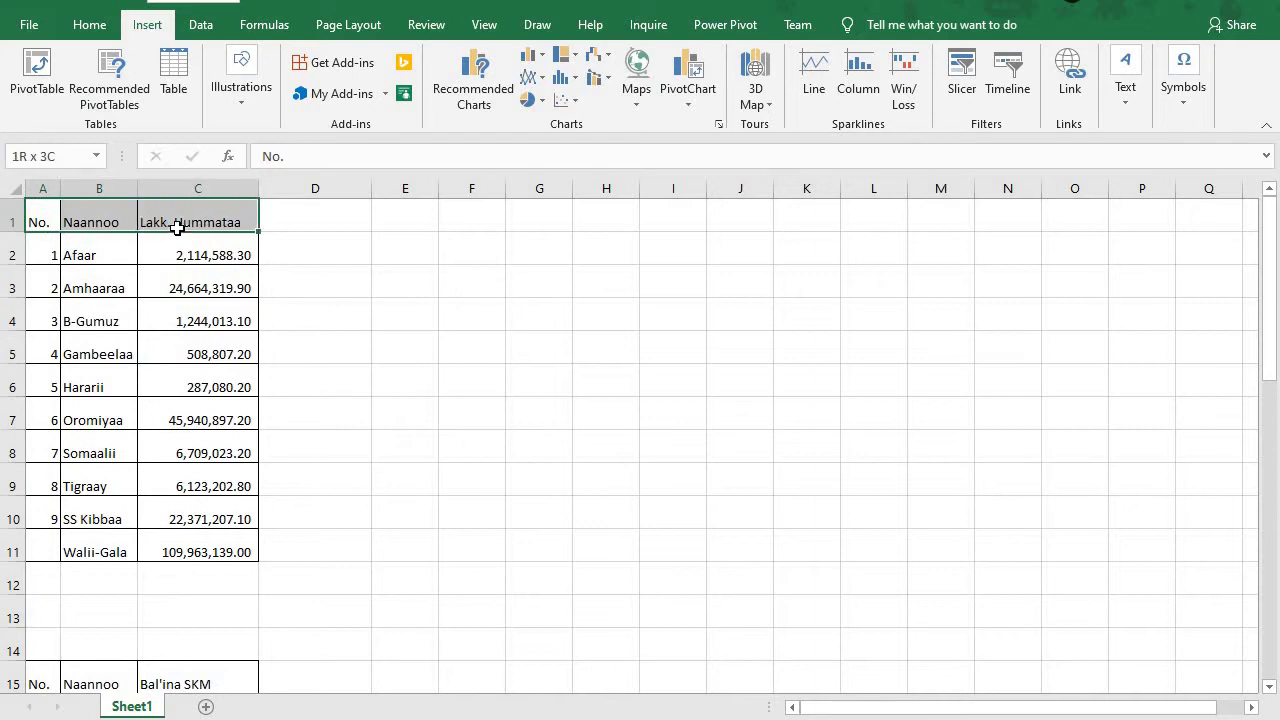
double_click(177, 420)
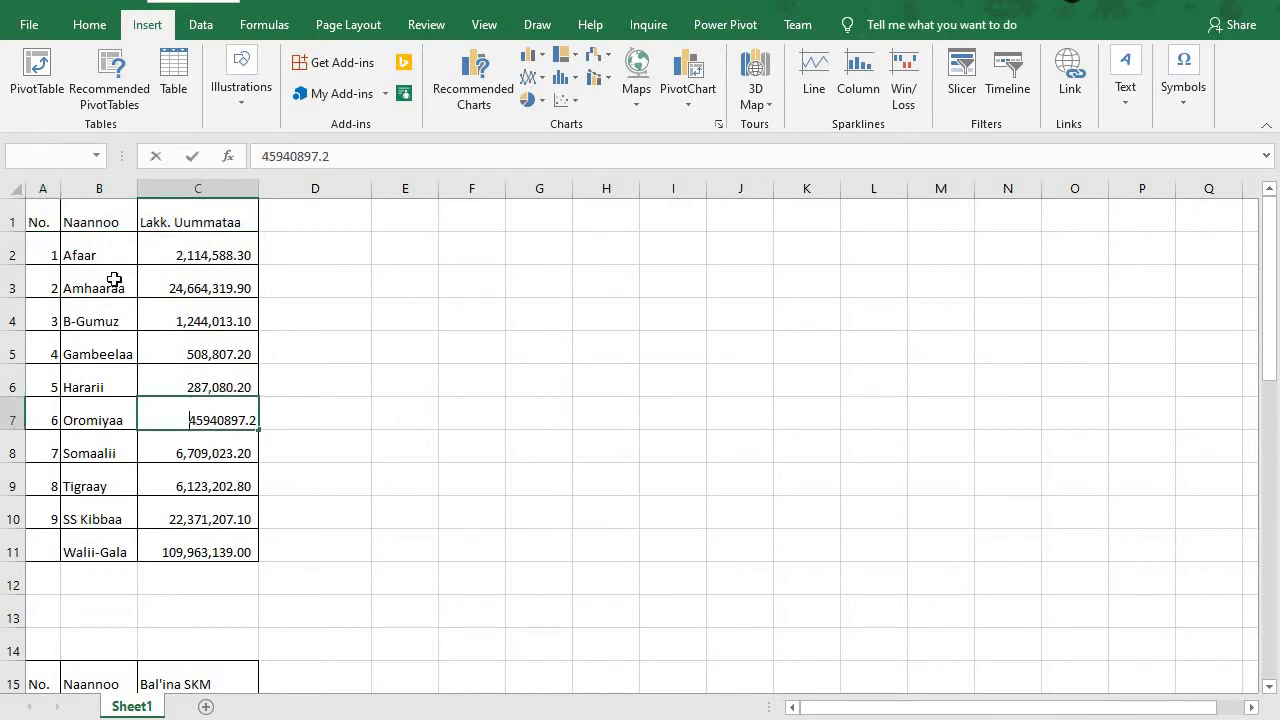
left_click(88, 226)
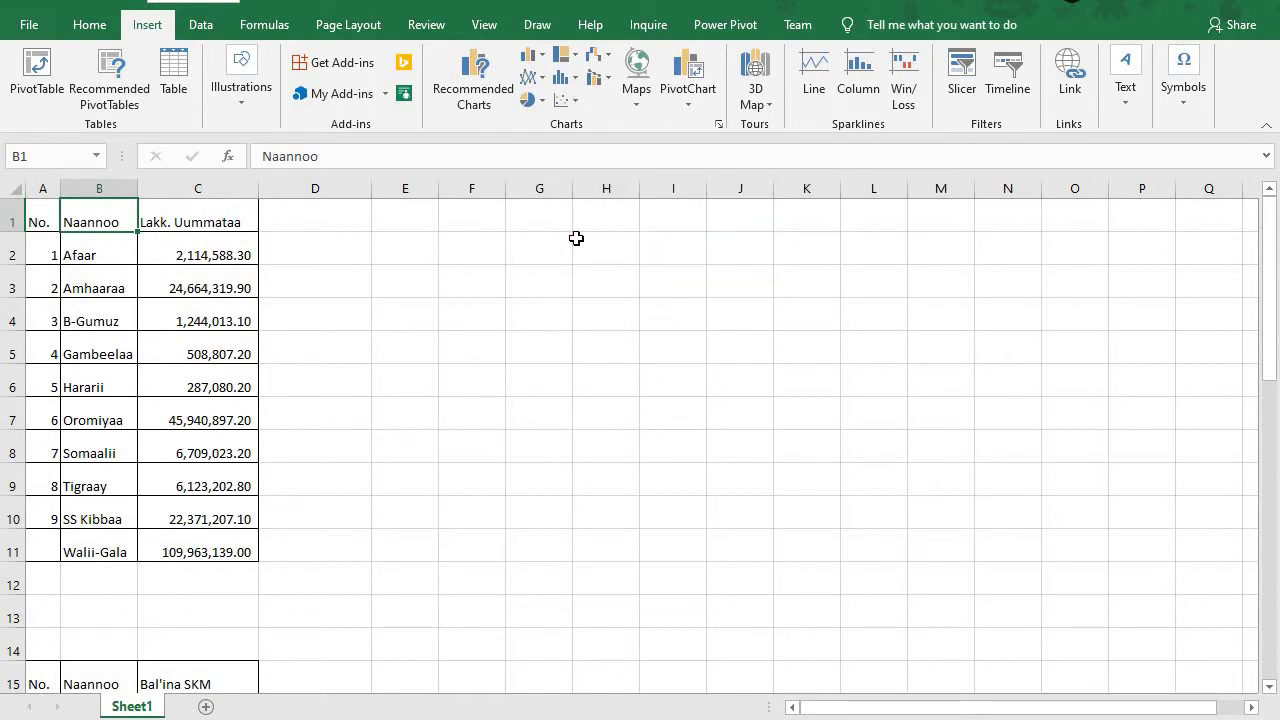
Preview a 2-D pie chart of the population table without inserting it
left_click(541, 101)
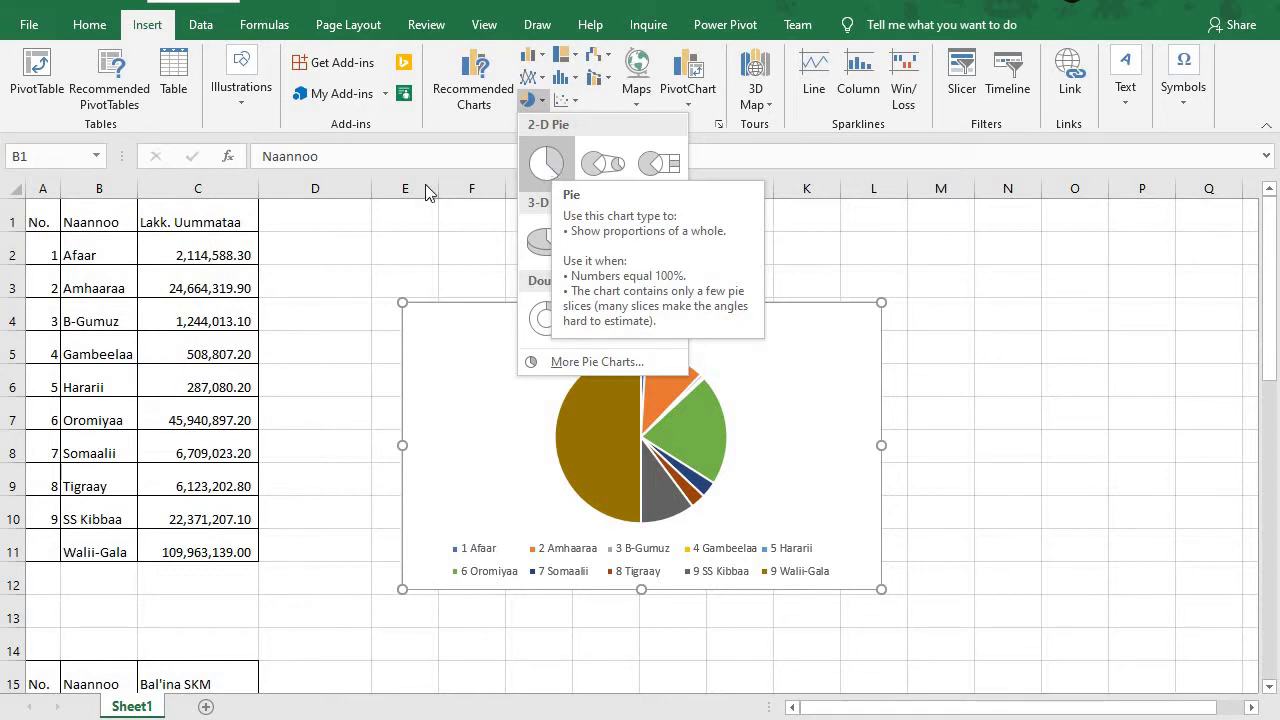
left_click(412, 270)
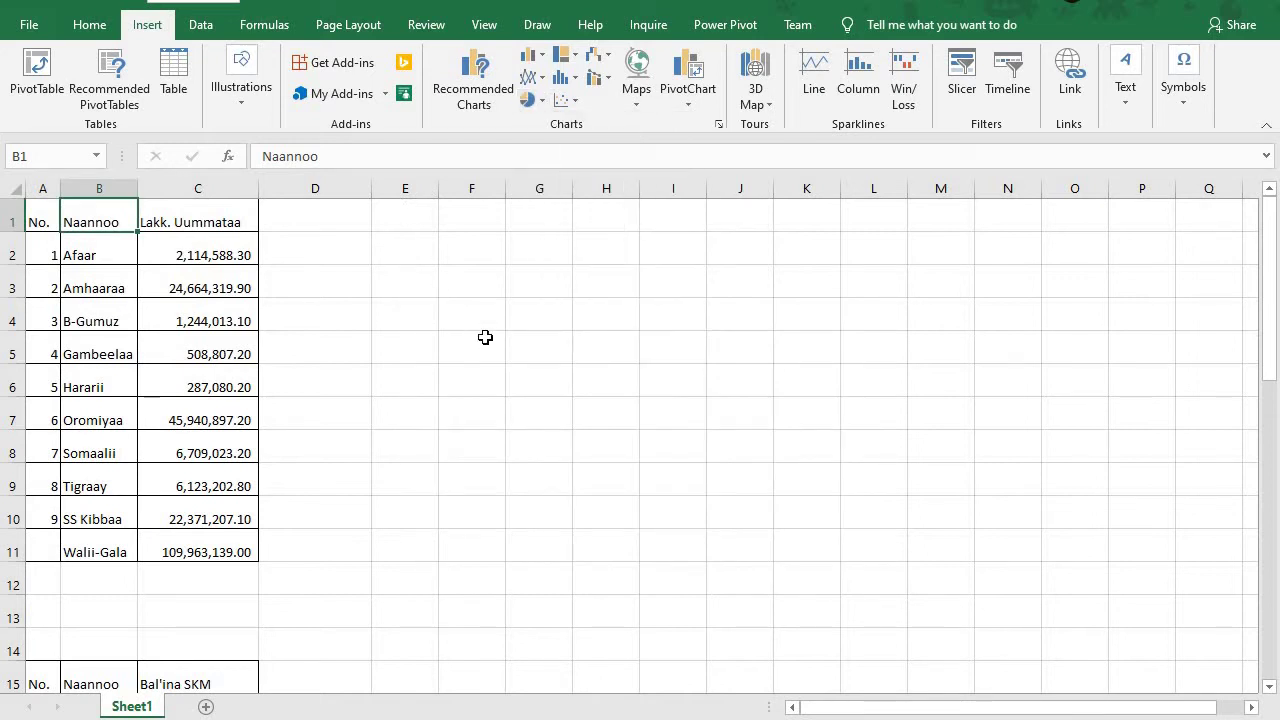
left_click_drag(37, 221, 240, 220)
left_click(318, 333)
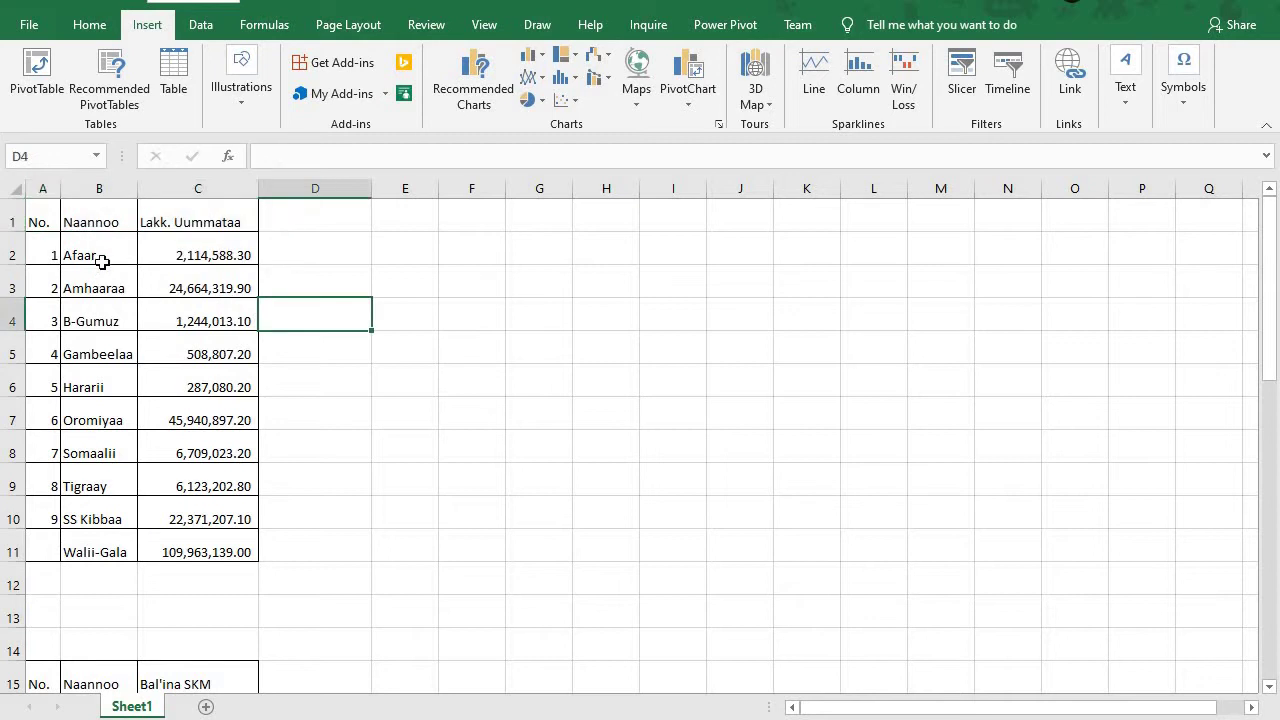
left_click_drag(36, 222, 38, 548)
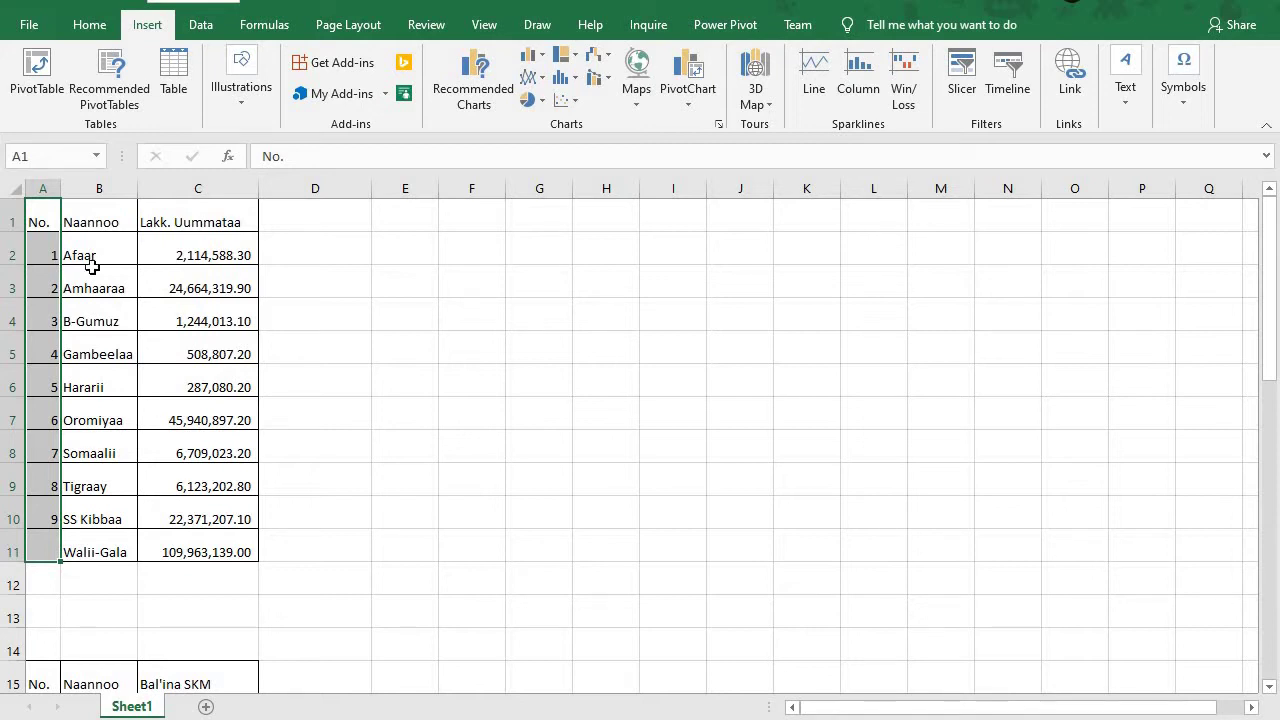
left_click(42, 264)
left_click(40, 298)
left_click(46, 322)
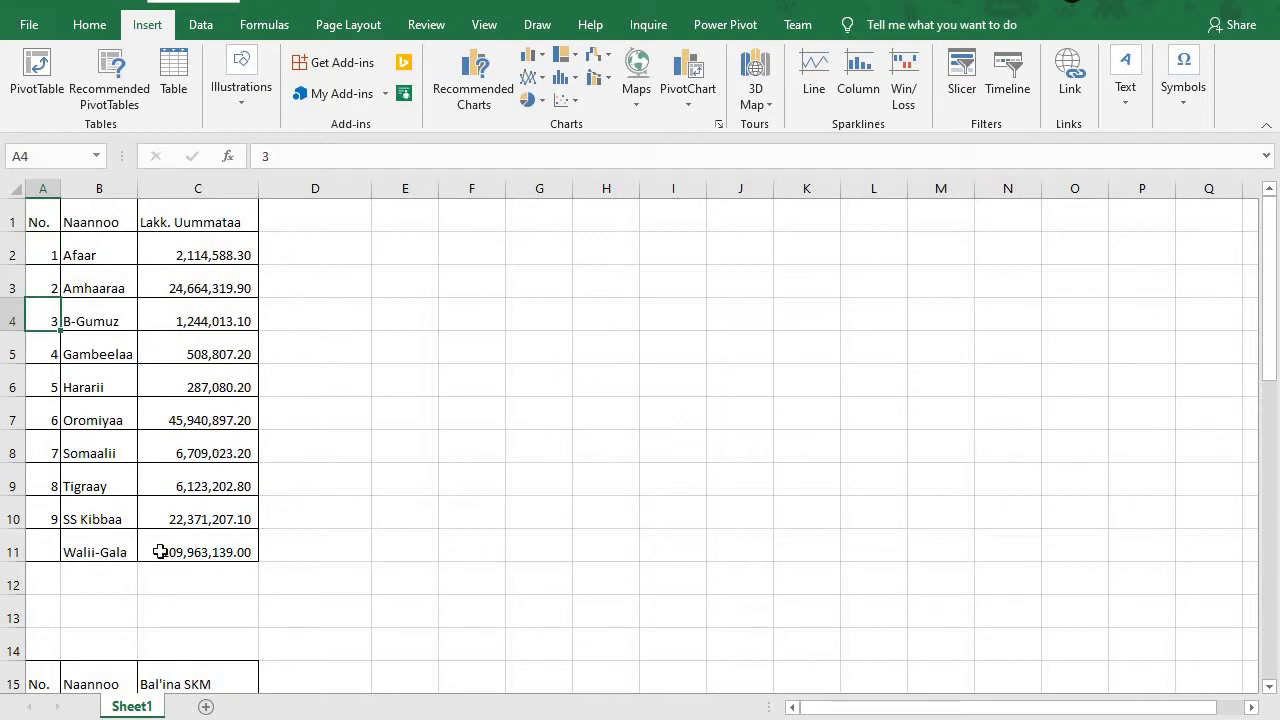
Delete the No. column from the worksheet so the tables start with Naannoo
left_click_drag(83, 218, 218, 514)
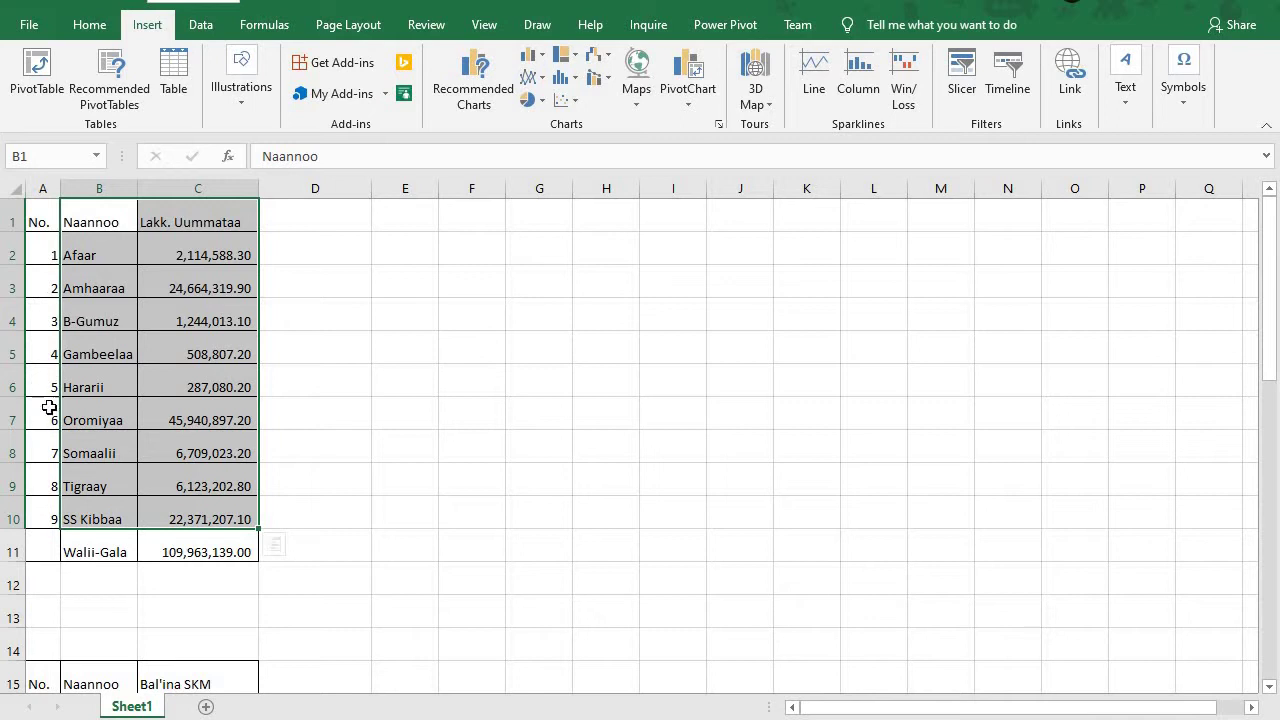
left_click(37, 262)
left_click(37, 292)
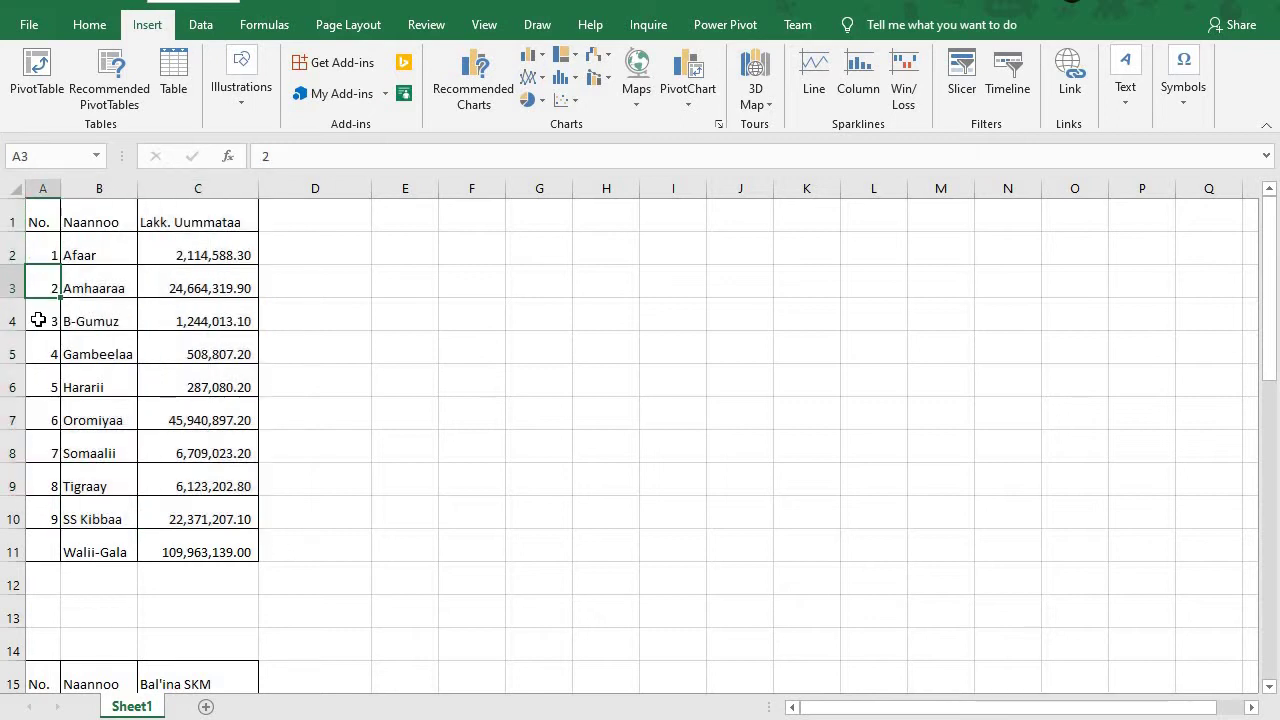
left_click(33, 322)
left_click(43, 199)
right_click(43, 199)
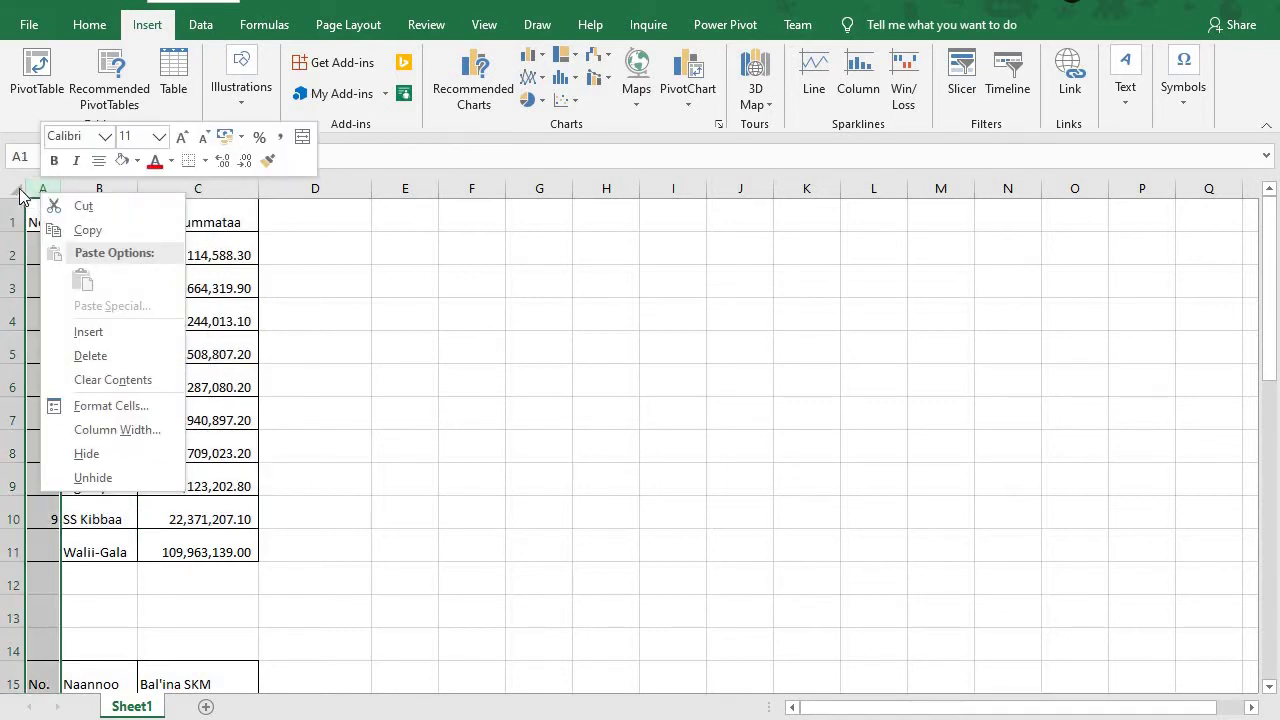
left_click(101, 356)
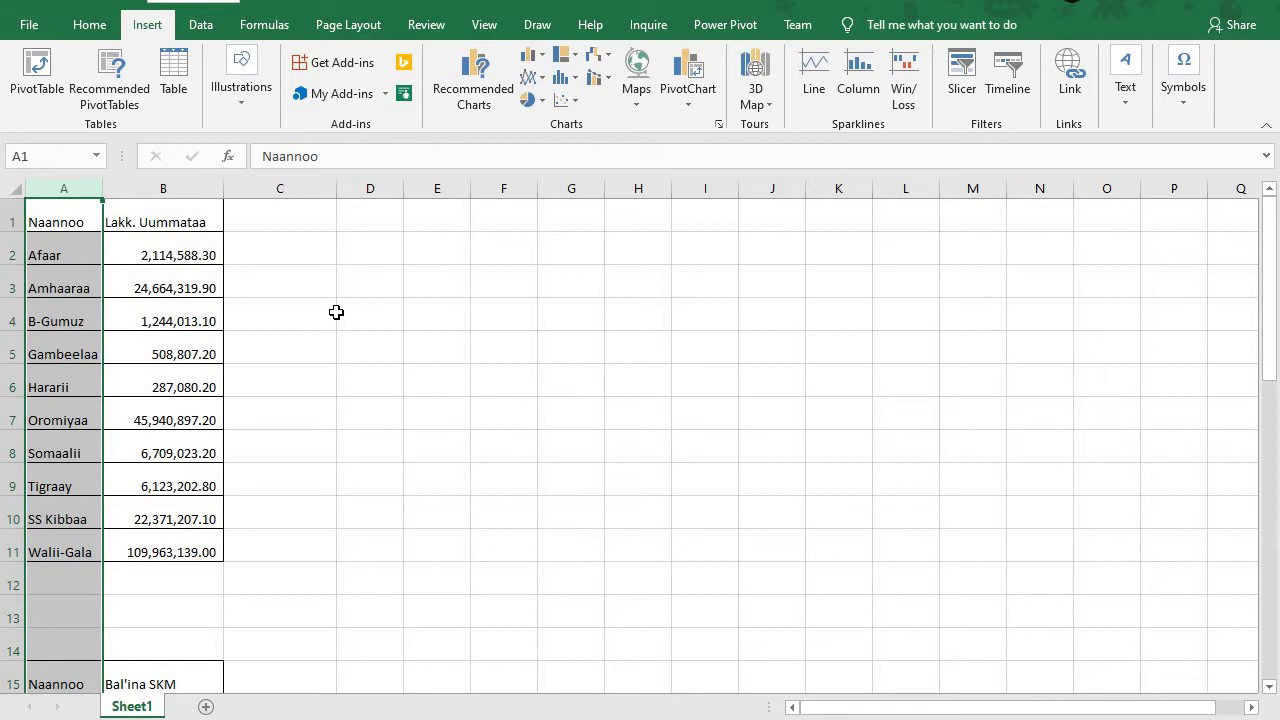
left_click(276, 306)
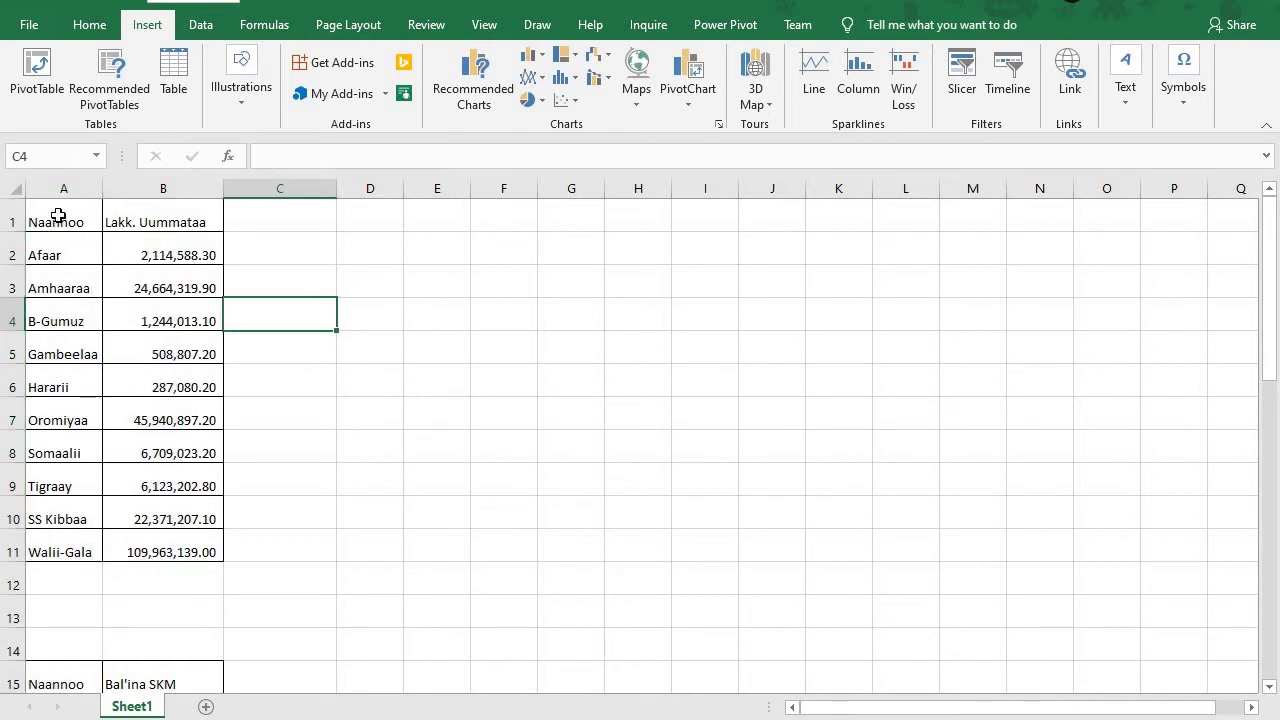
left_click_drag(45, 220, 209, 468)
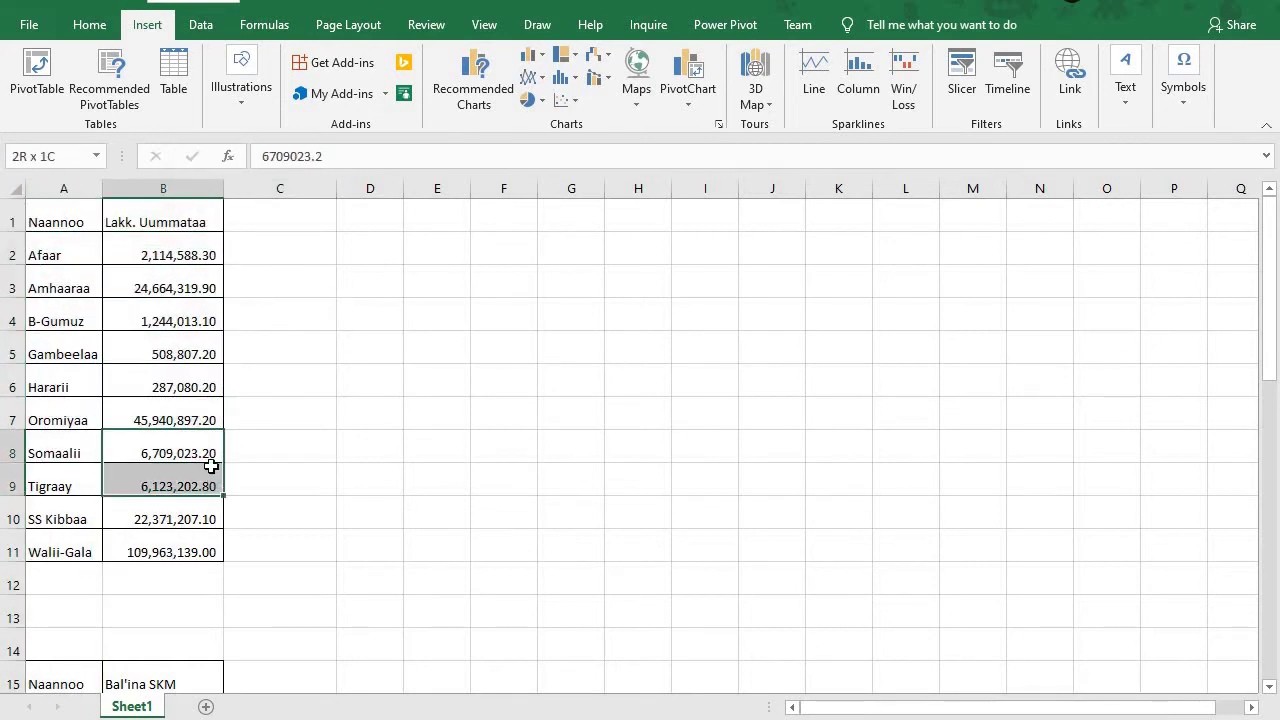
left_click(333, 437)
left_click_drag(48, 217, 152, 222)
left_click_drag(153, 279, 150, 518)
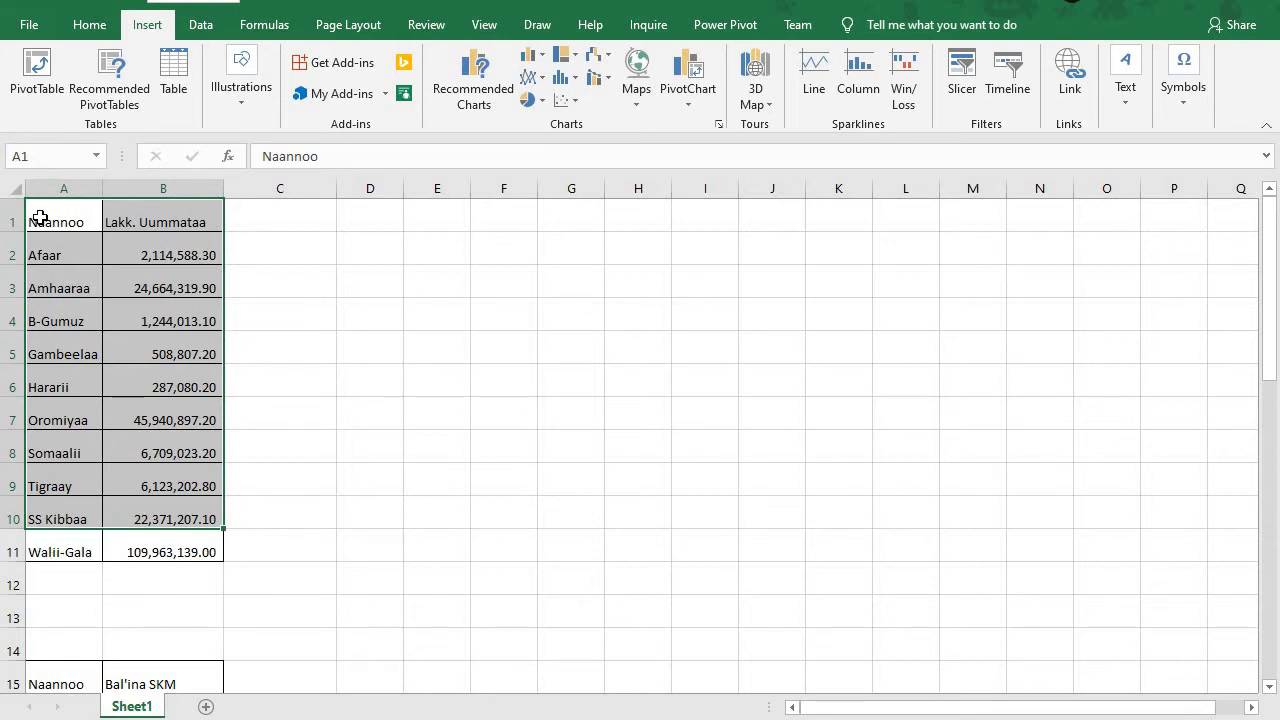
left_click_drag(40, 218, 171, 548)
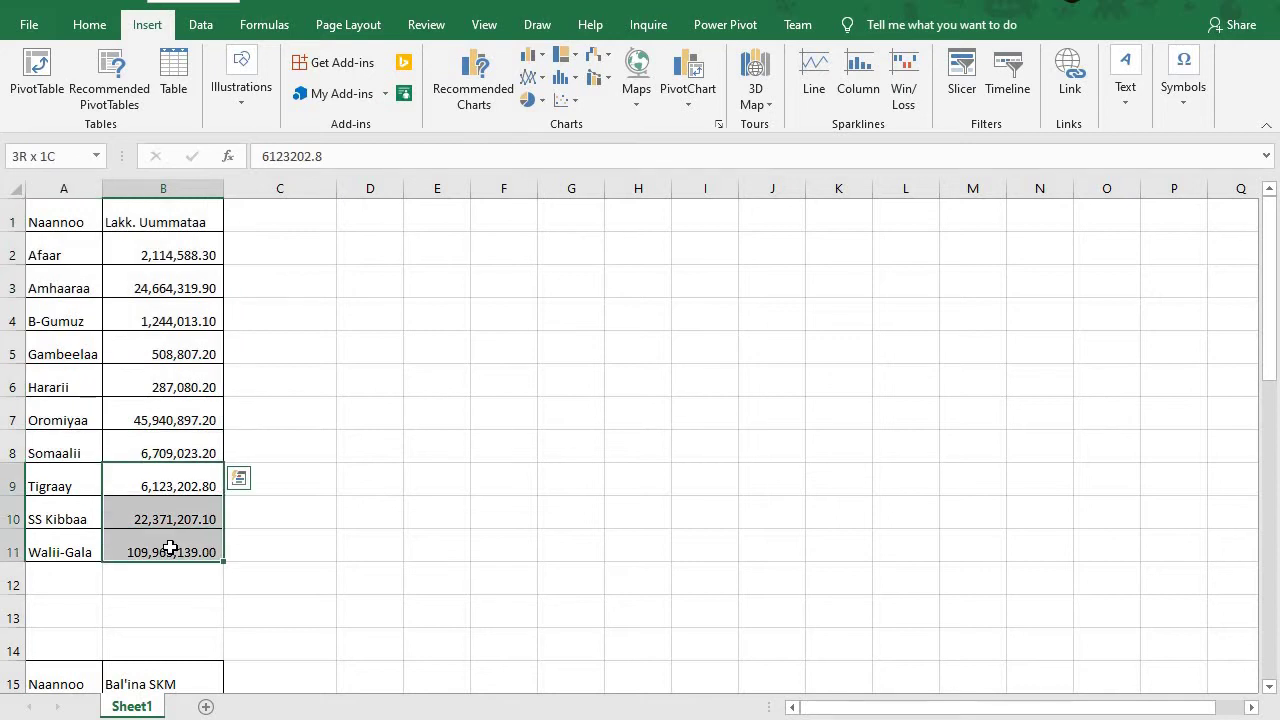
left_click(309, 424)
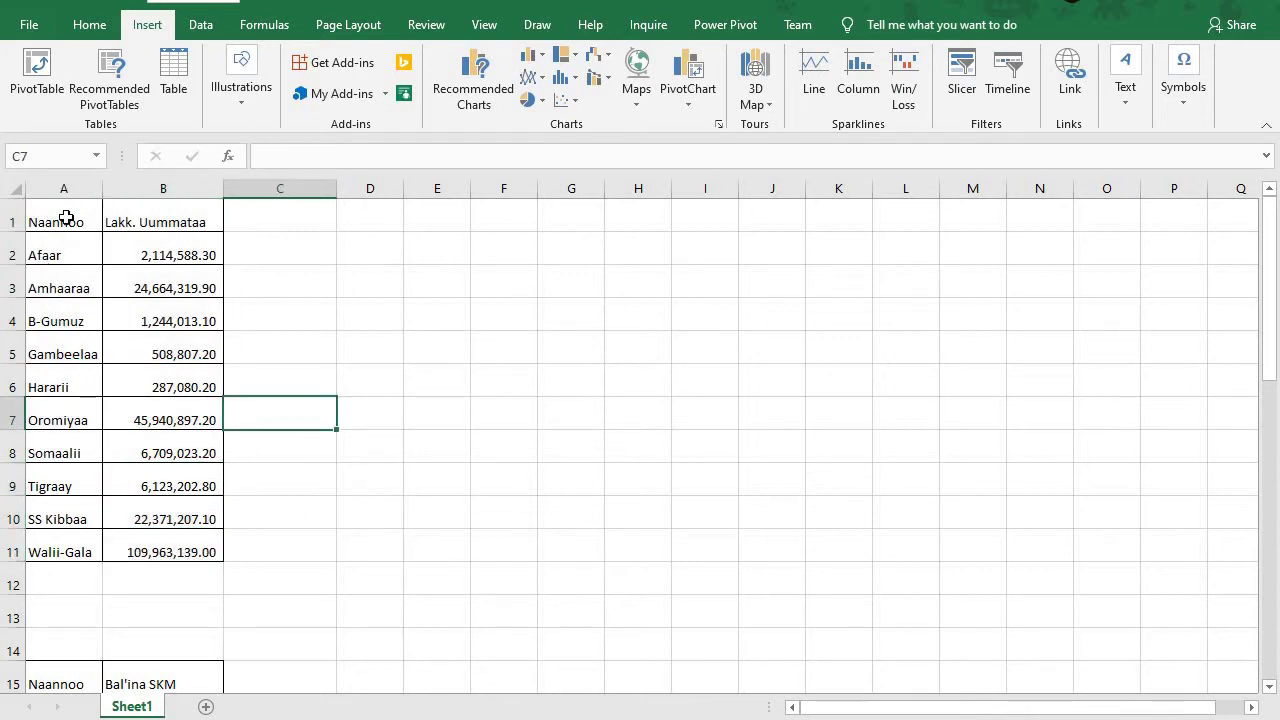
left_click_drag(65, 218, 168, 354)
key("shift+Down")
key("shift+Down")
key("shift+Down")
key("shift+Down")
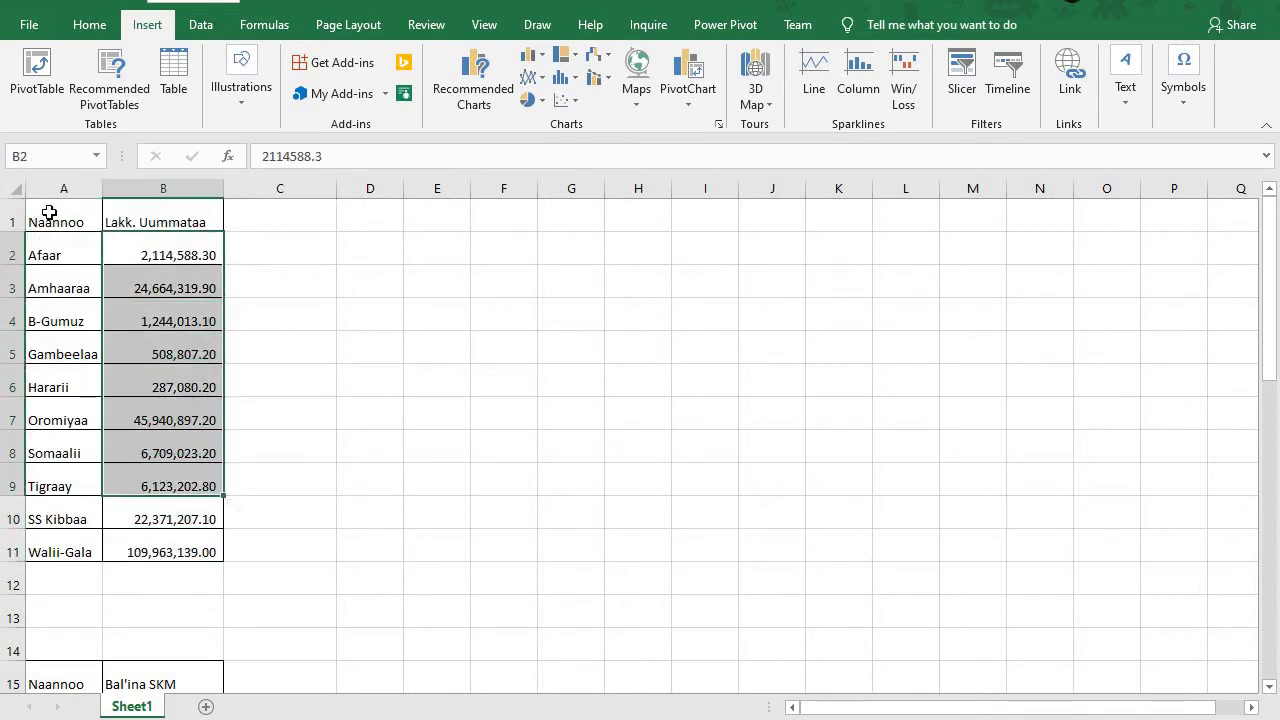
left_click_drag(48, 213, 134, 420)
left_click(134, 420)
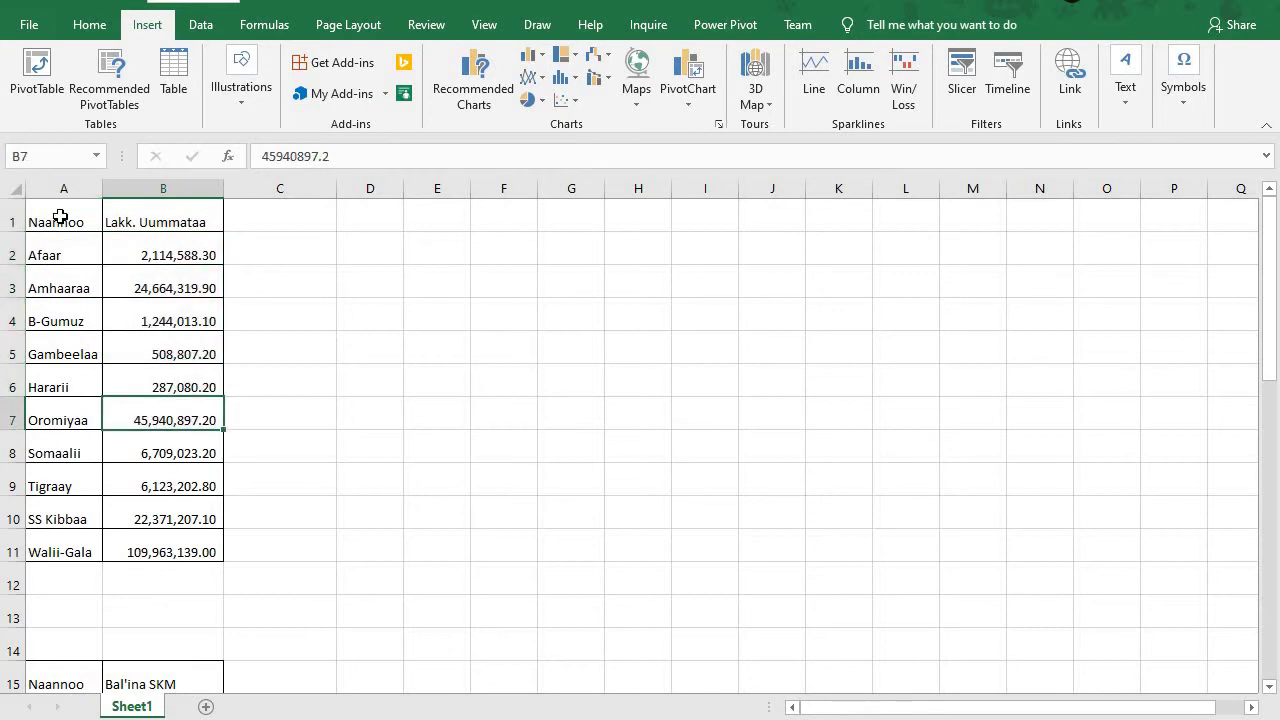
left_click(61, 217)
left_click_drag(102, 221, 137, 565)
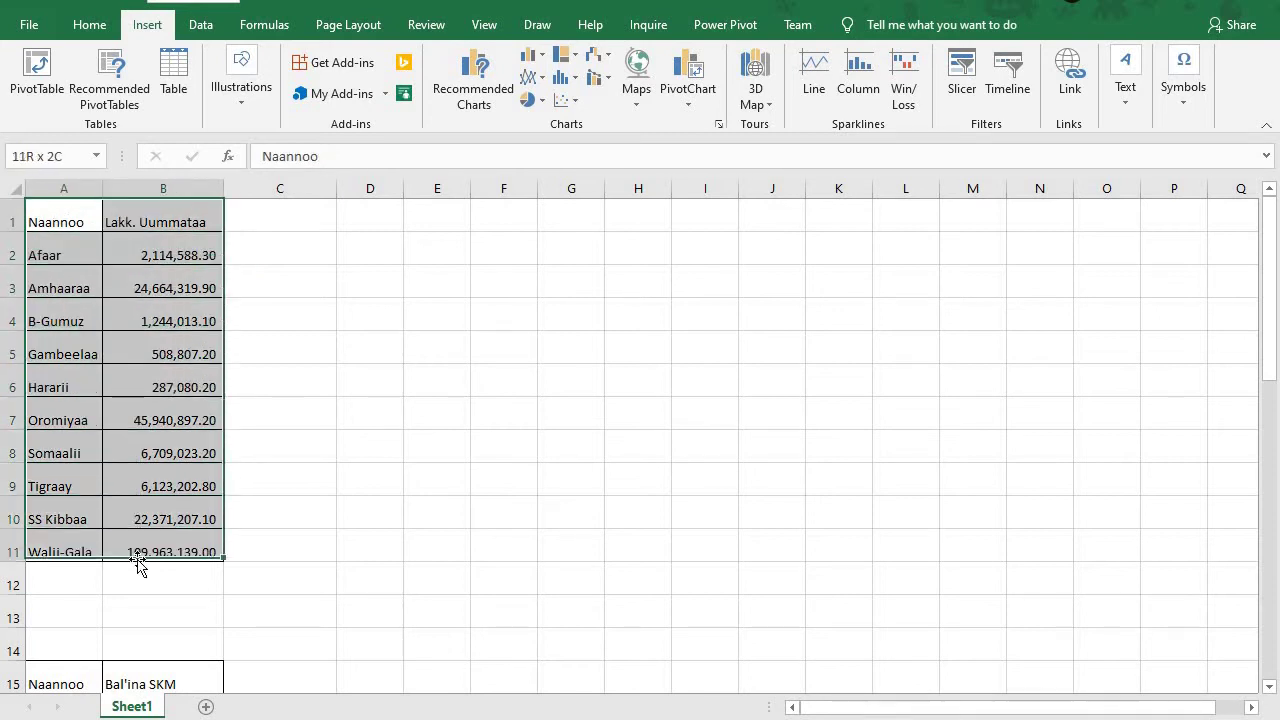
left_click(137, 562)
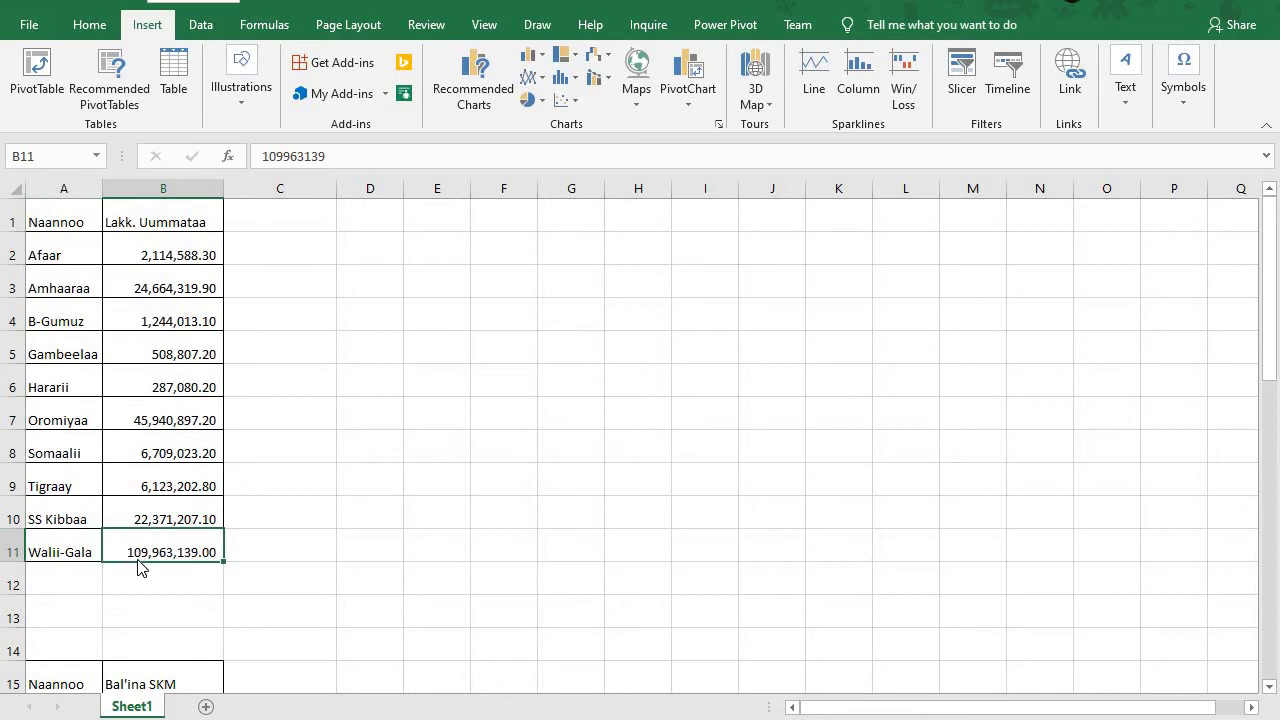
left_click(74, 219)
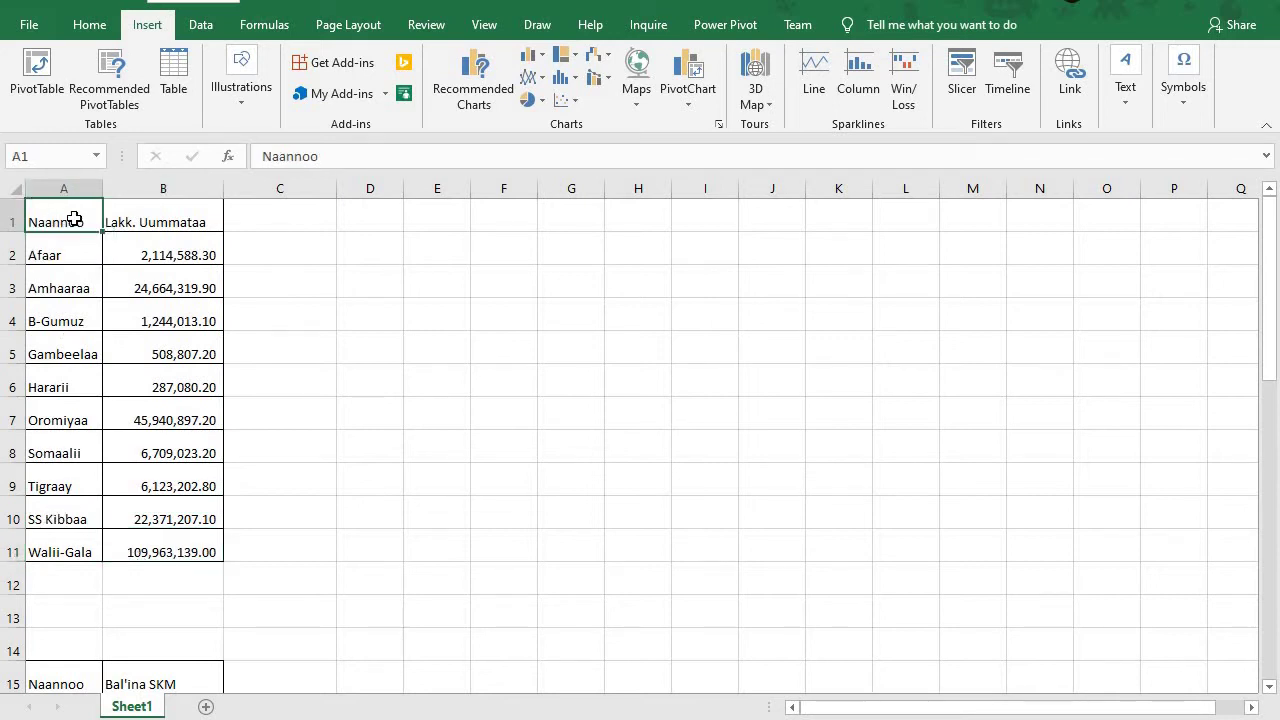
Insert a 2-D clustered column chart of the population table A1:B11 and move it closer to the table
left_click_drag(187, 553, 30, 241)
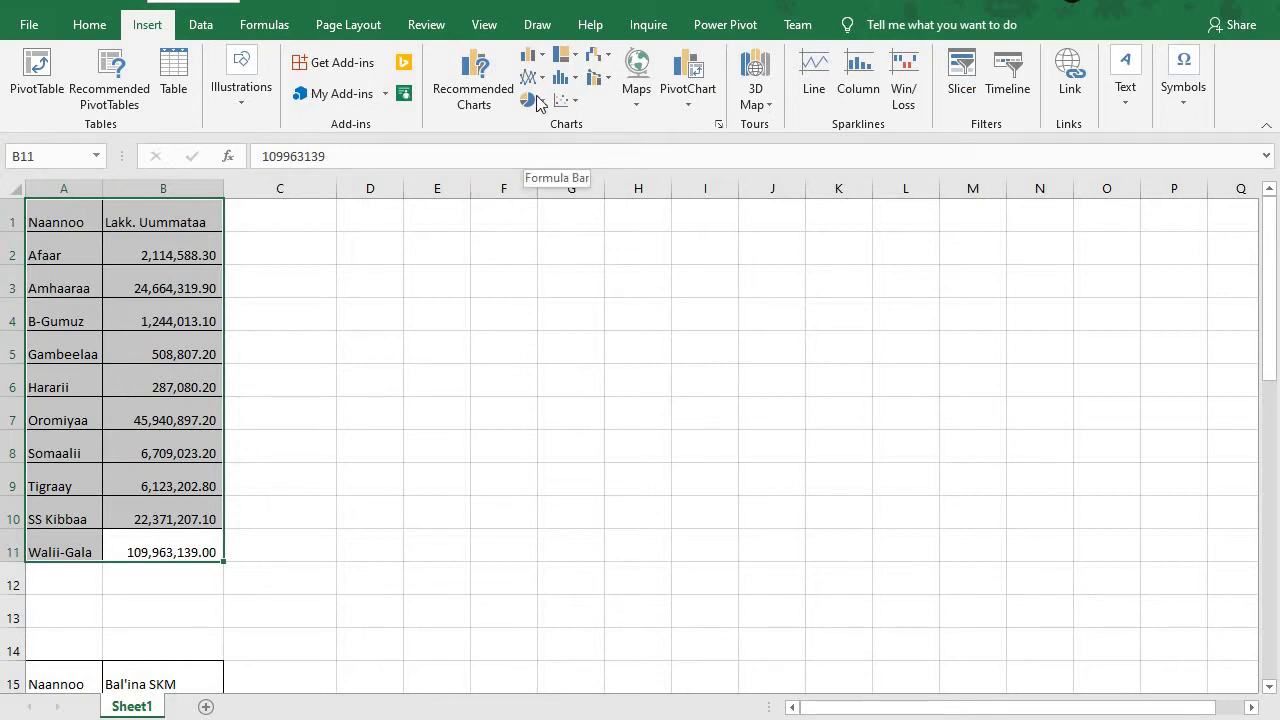
left_click(530, 55)
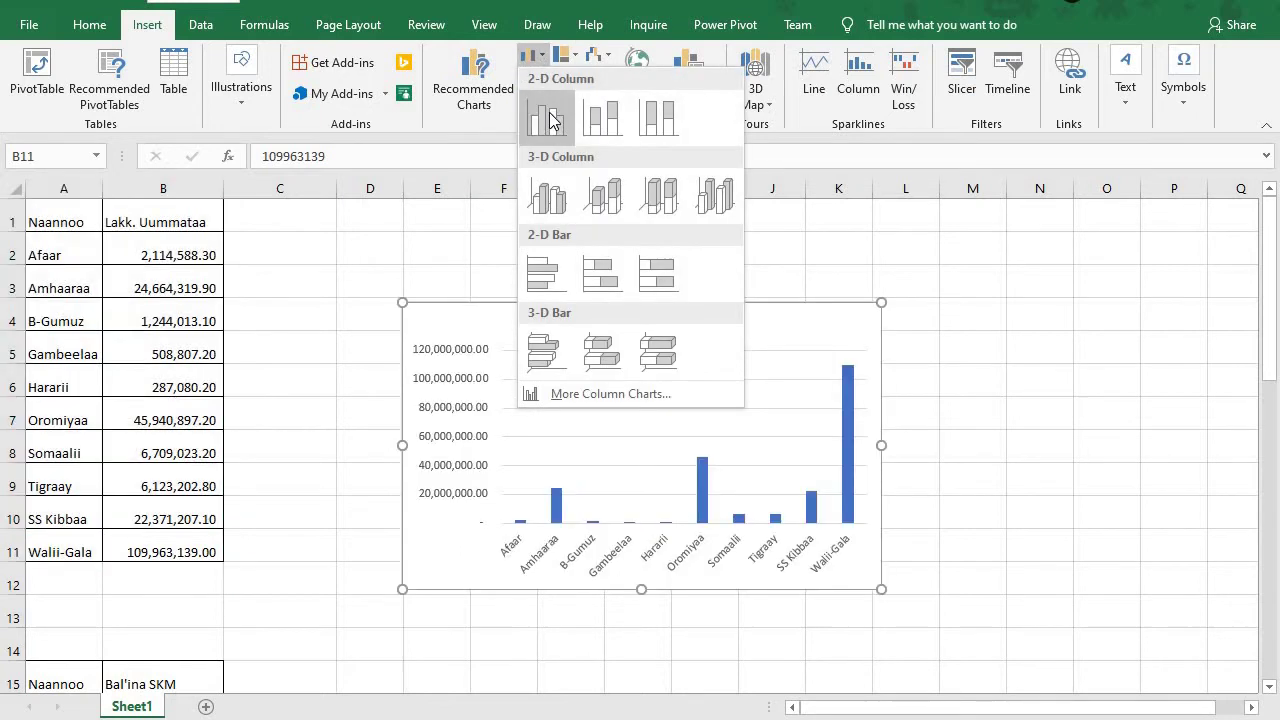
left_click(549, 121)
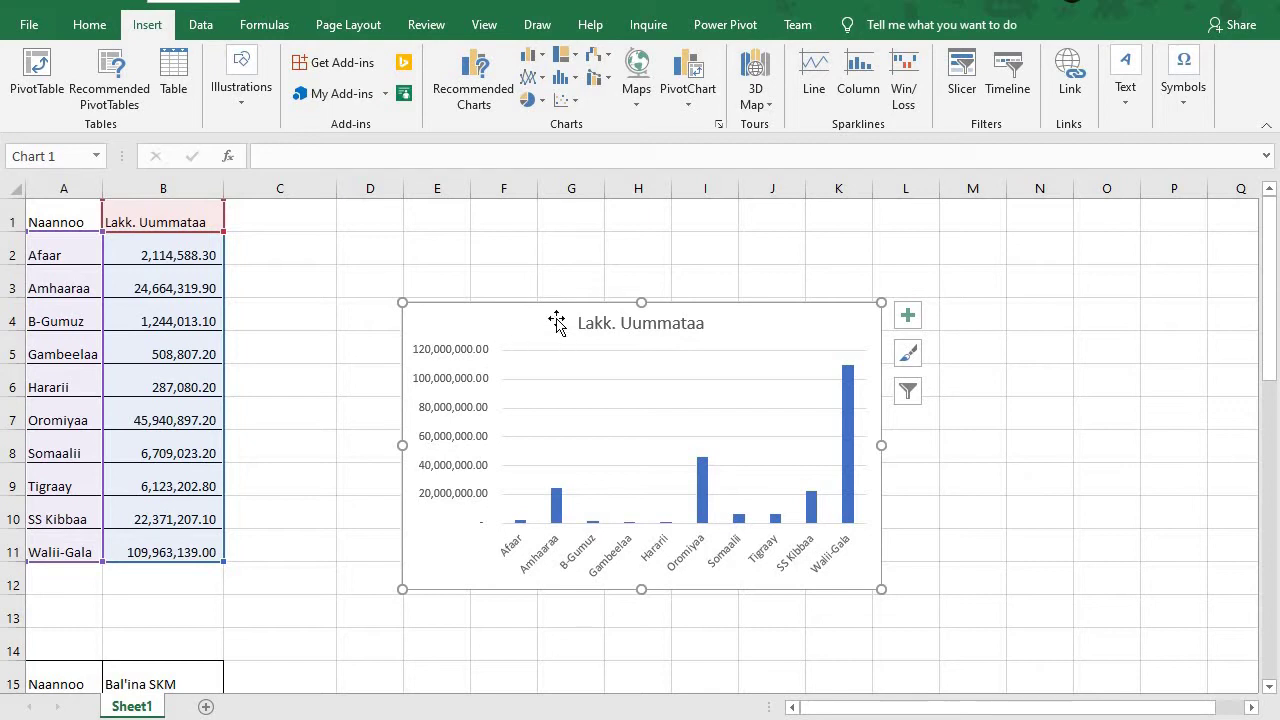
left_click_drag(557, 320, 451, 265)
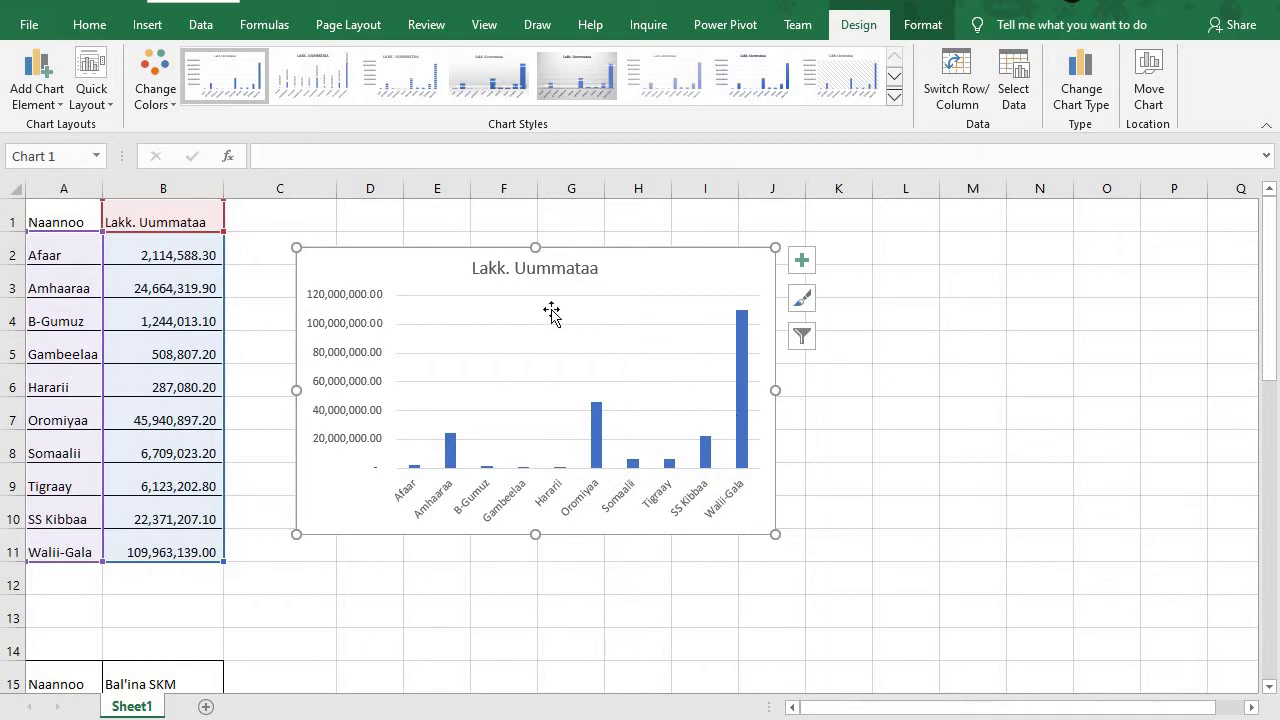
Widen the chart slightly at its right edge and shift its plot area up toward the title
left_click(516, 268)
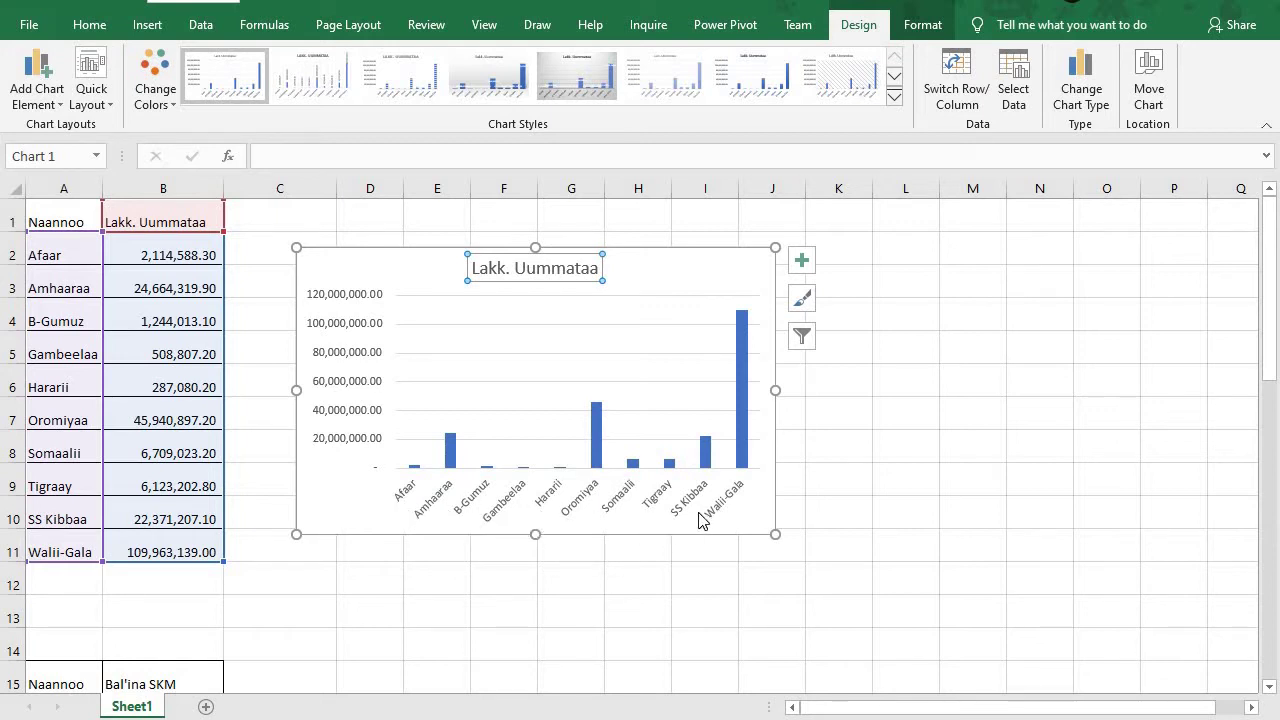
left_click(777, 391)
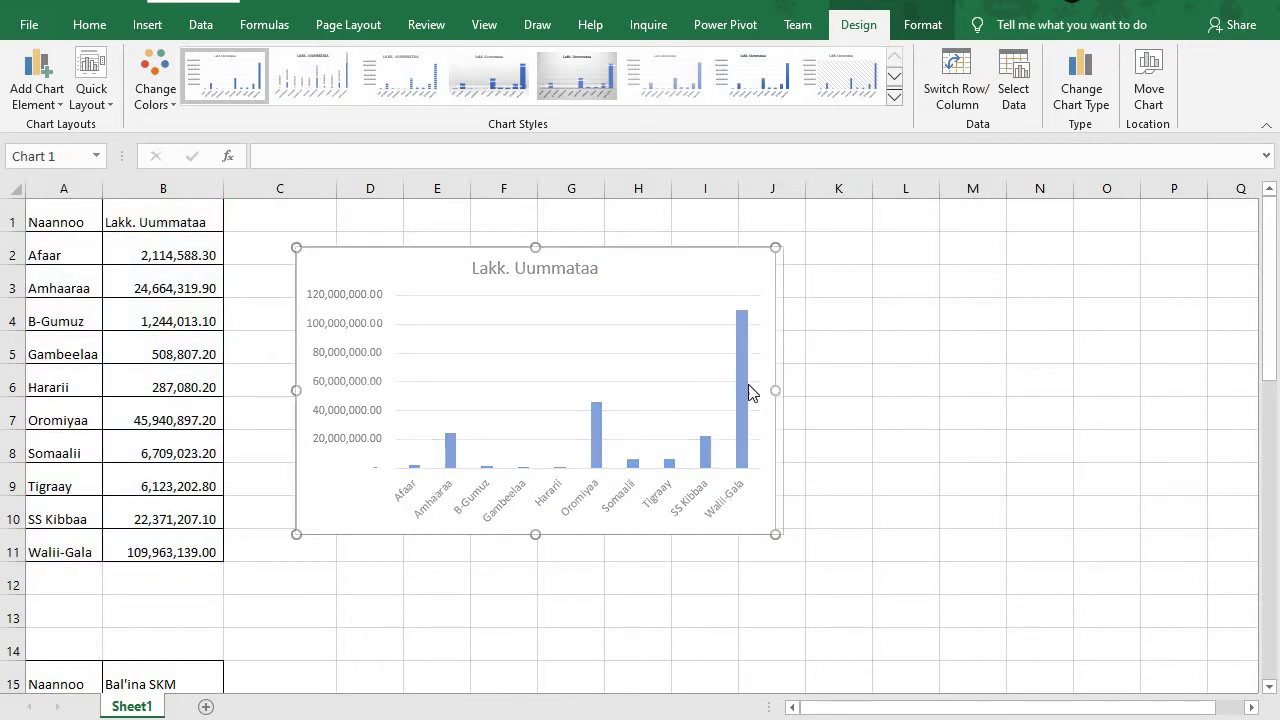
left_click(558, 295)
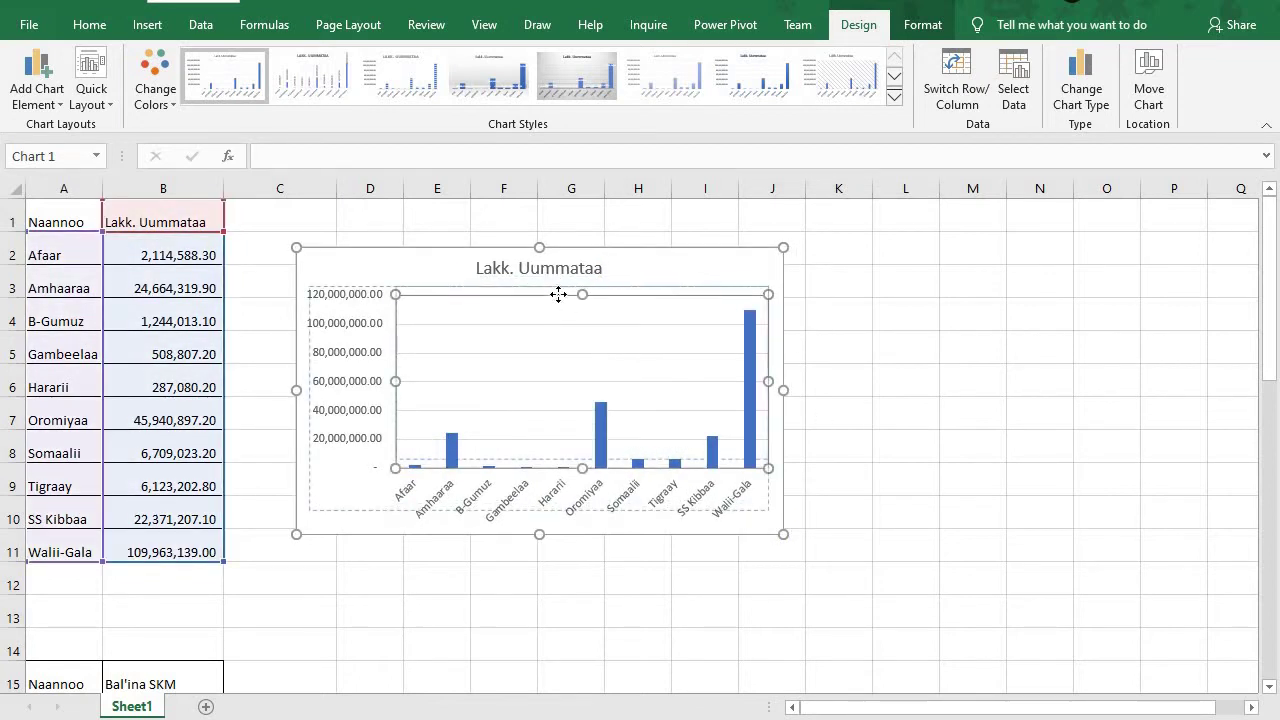
left_click_drag(558, 295, 556, 287)
Move the whole chart up so that it starts beside the table's header row
left_click(476, 268)
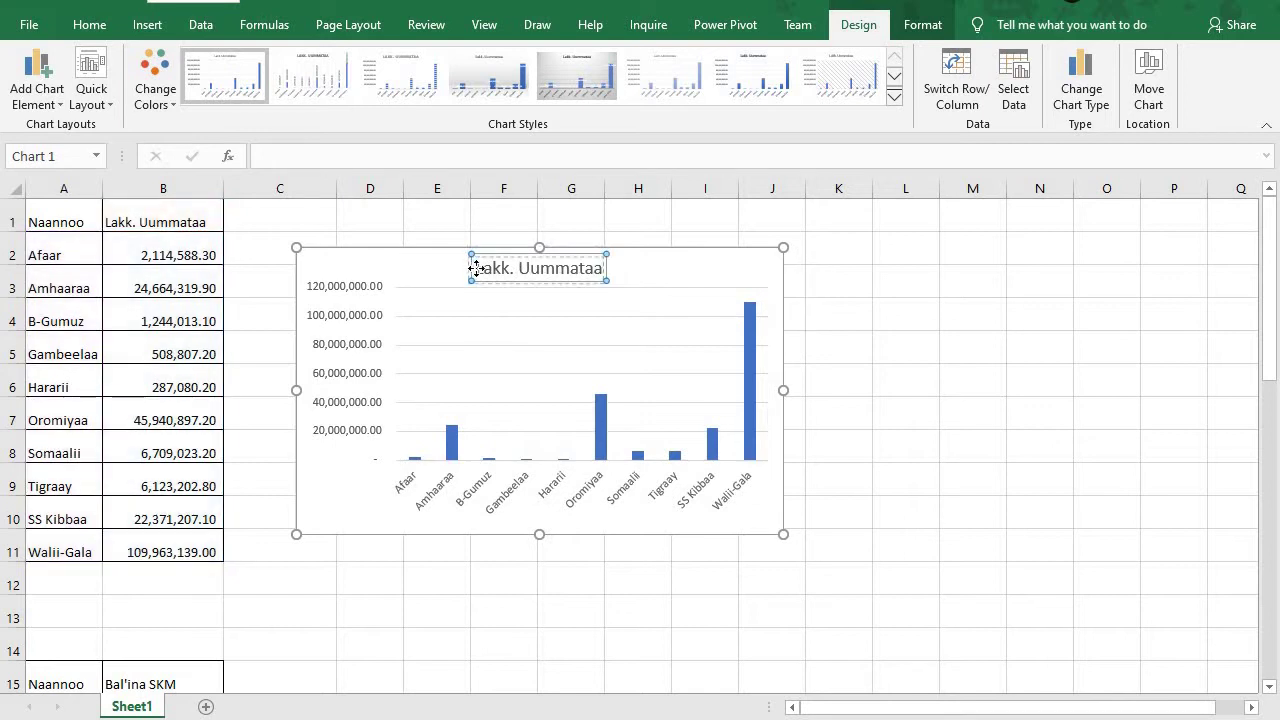
left_click_drag(431, 264, 419, 228)
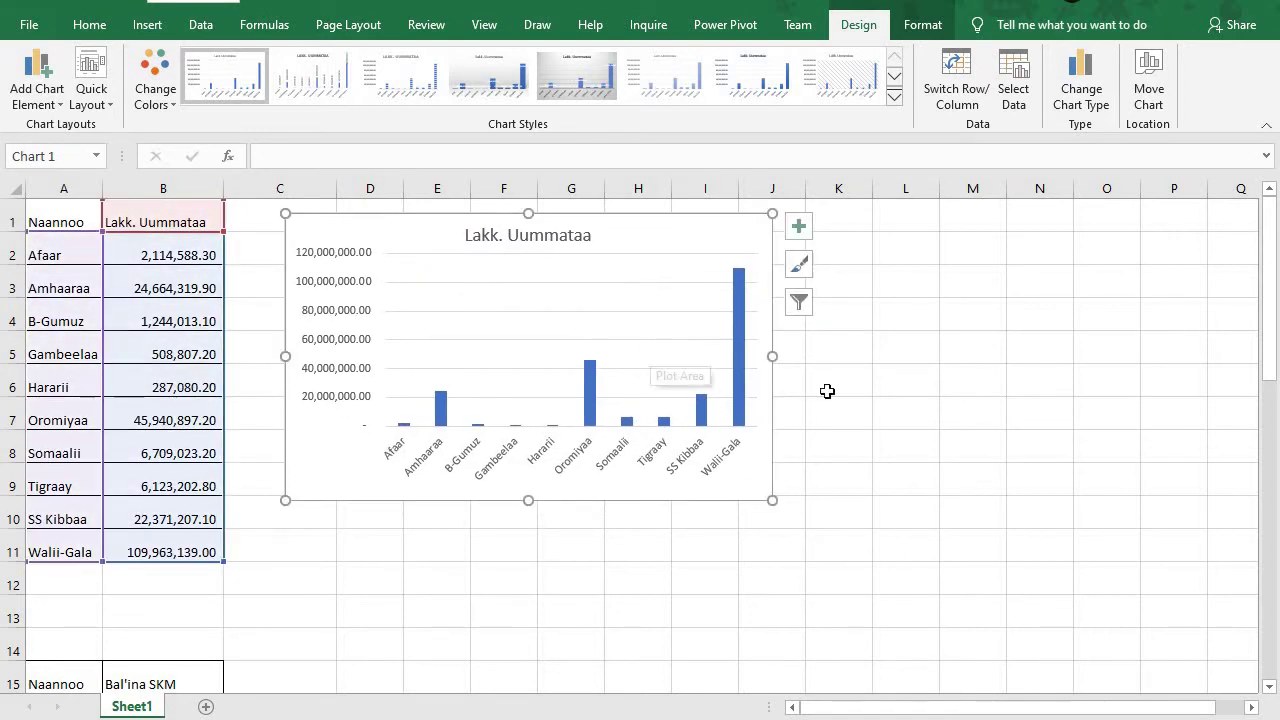
left_click(527, 237)
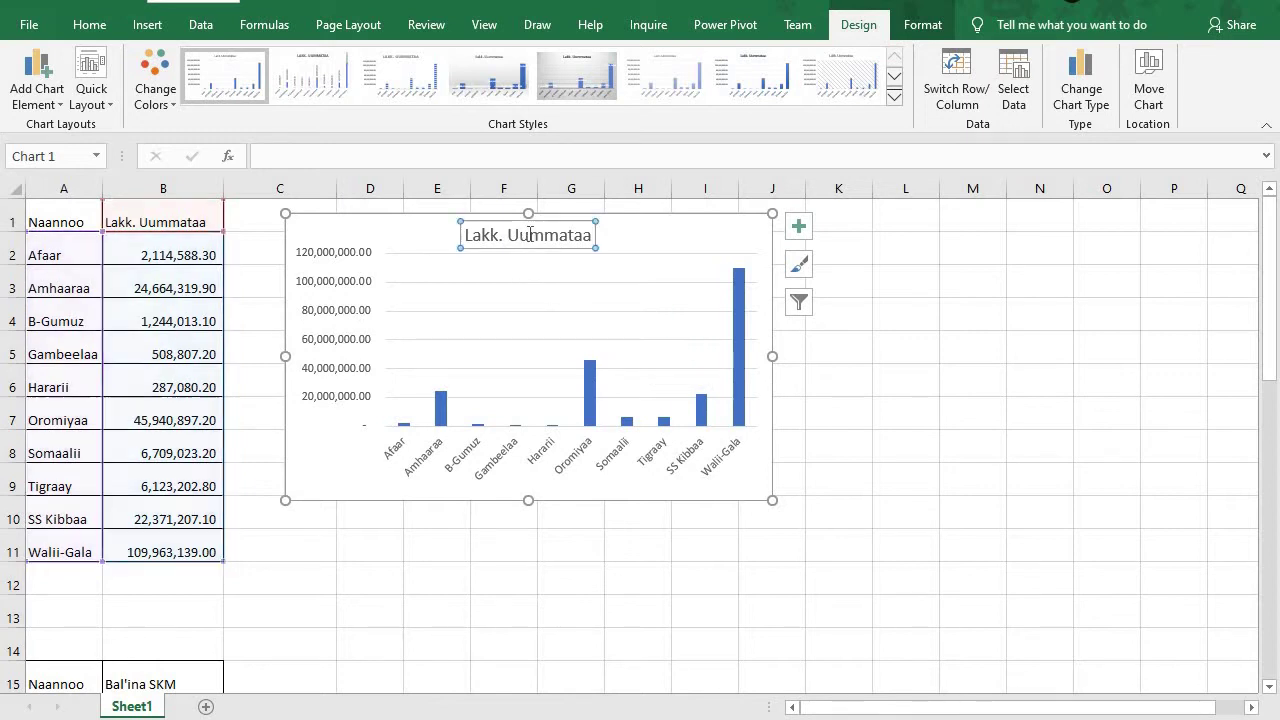
left_click(591, 269)
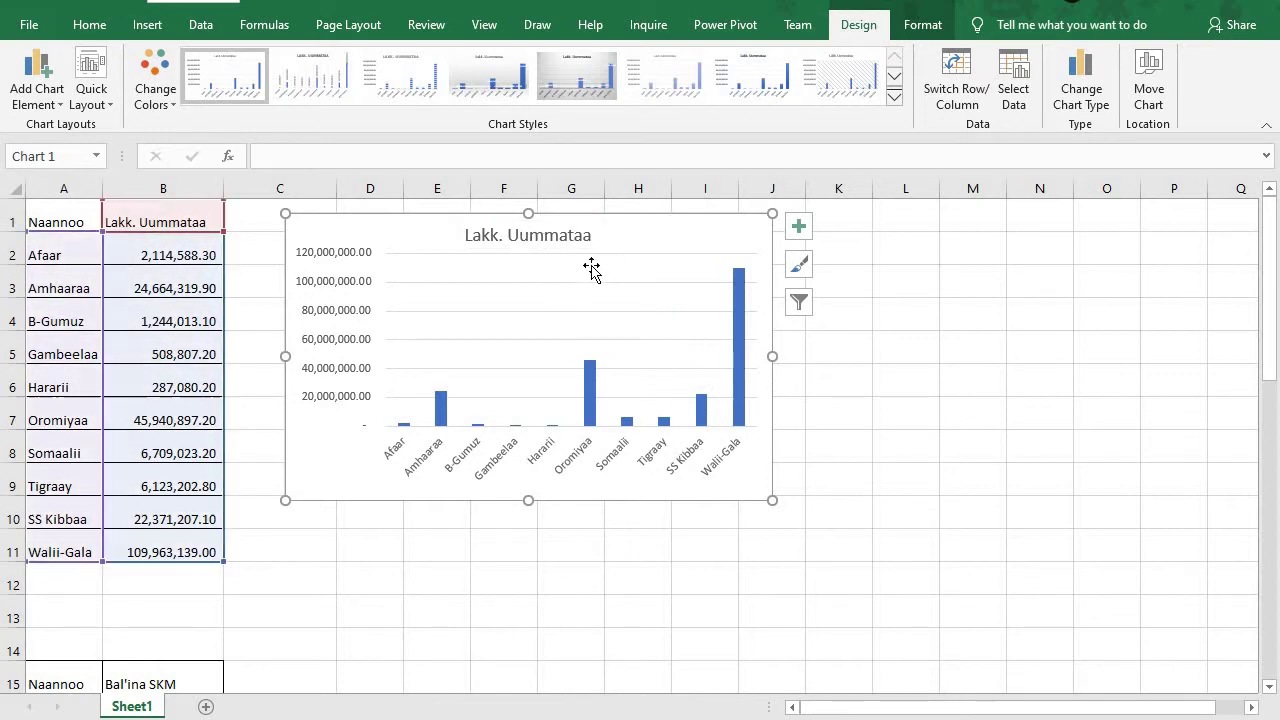
Delete and retype the last letter of the chart title
left_click(506, 237)
left_click(578, 235)
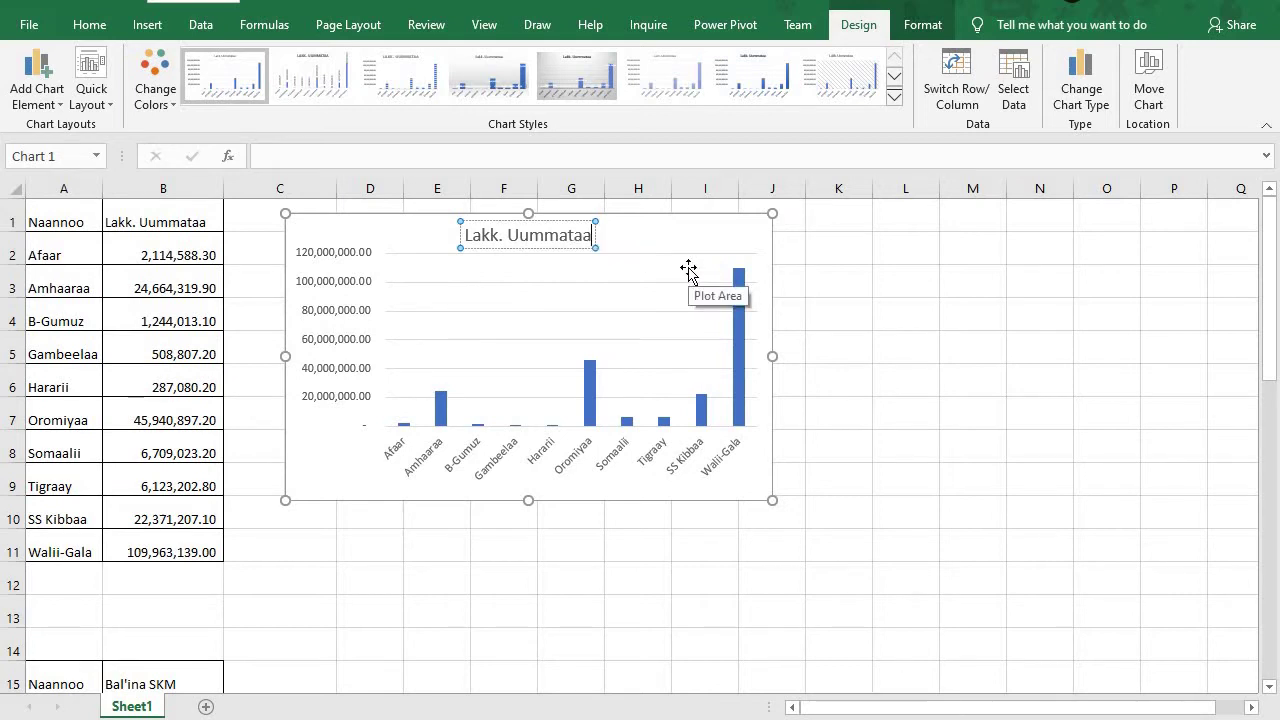
key("BackSpace")
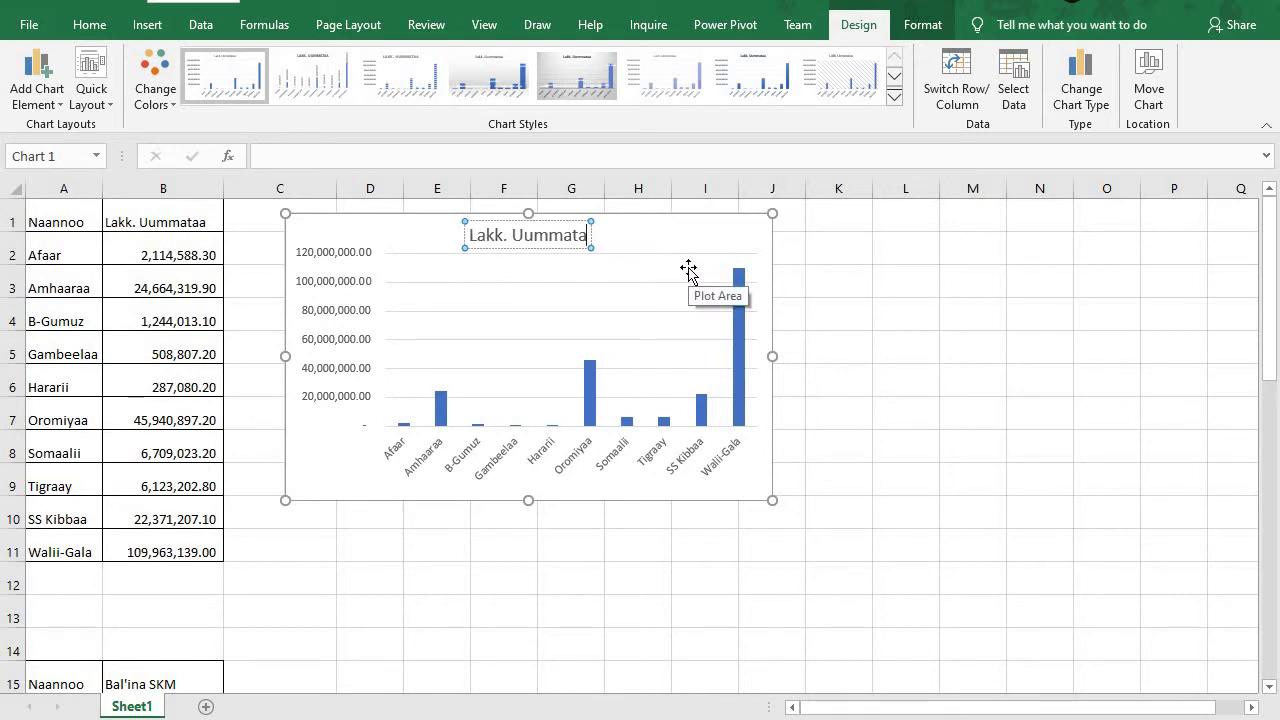
type("o")
key("BackSpace")
type("a")
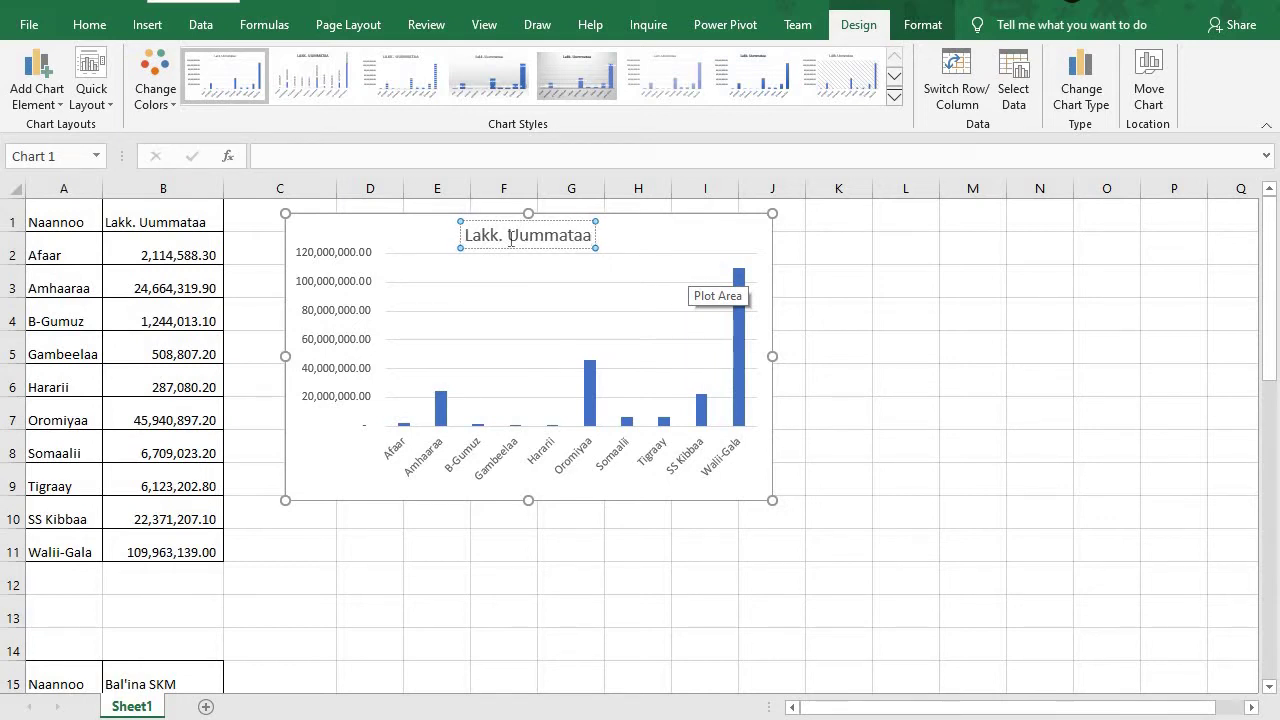
Change the chart title to "Lakkoofsa Uummataa", spelling out the abbreviation and removing its period
left_click(499, 235)
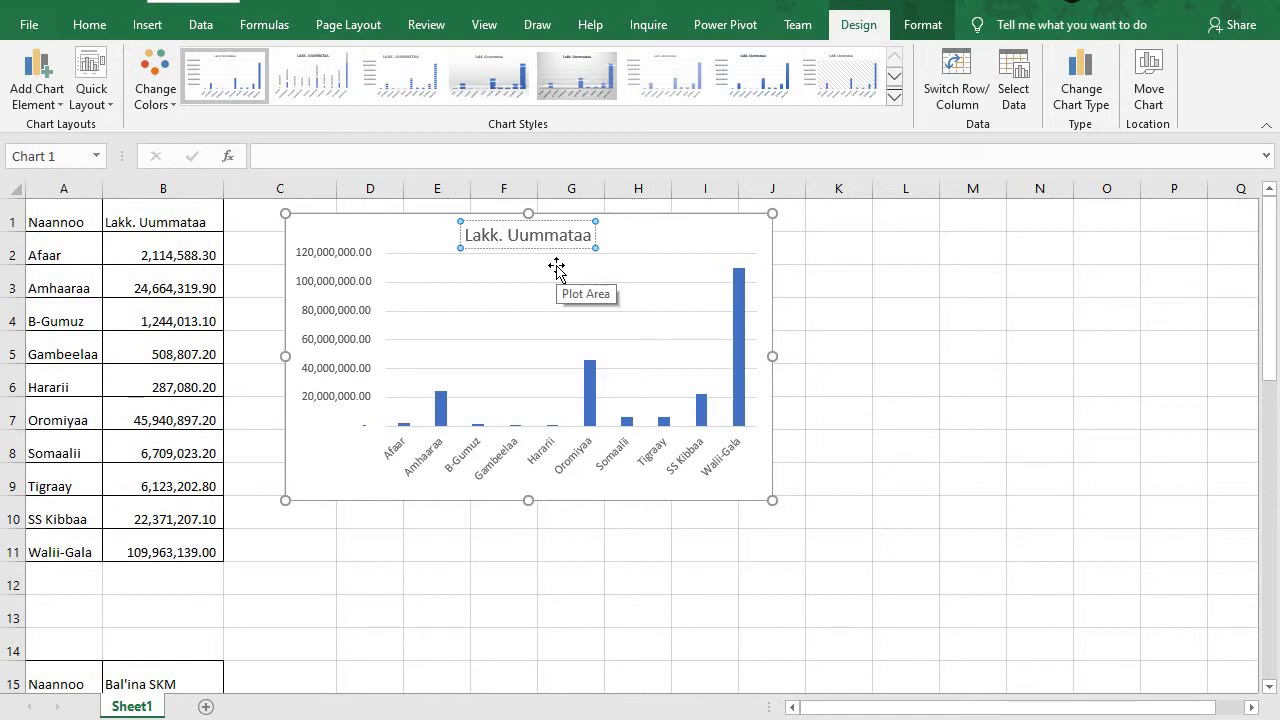
type("oo")
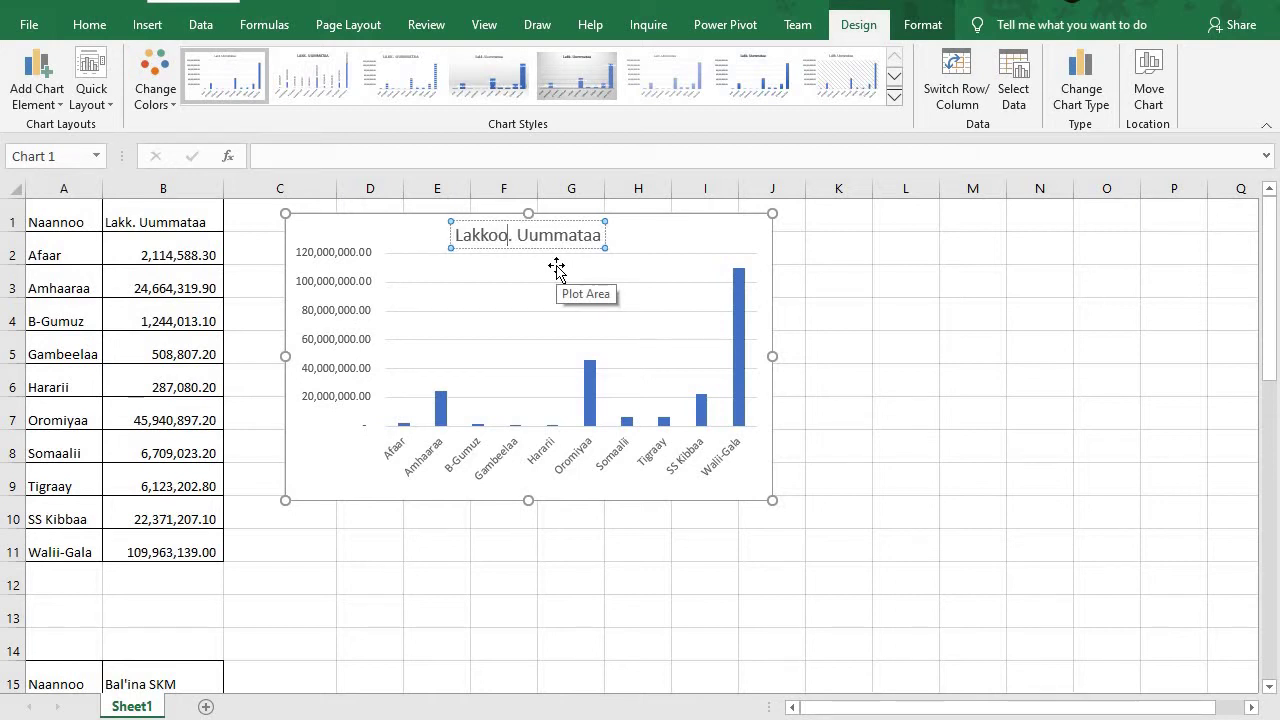
type("fsa")
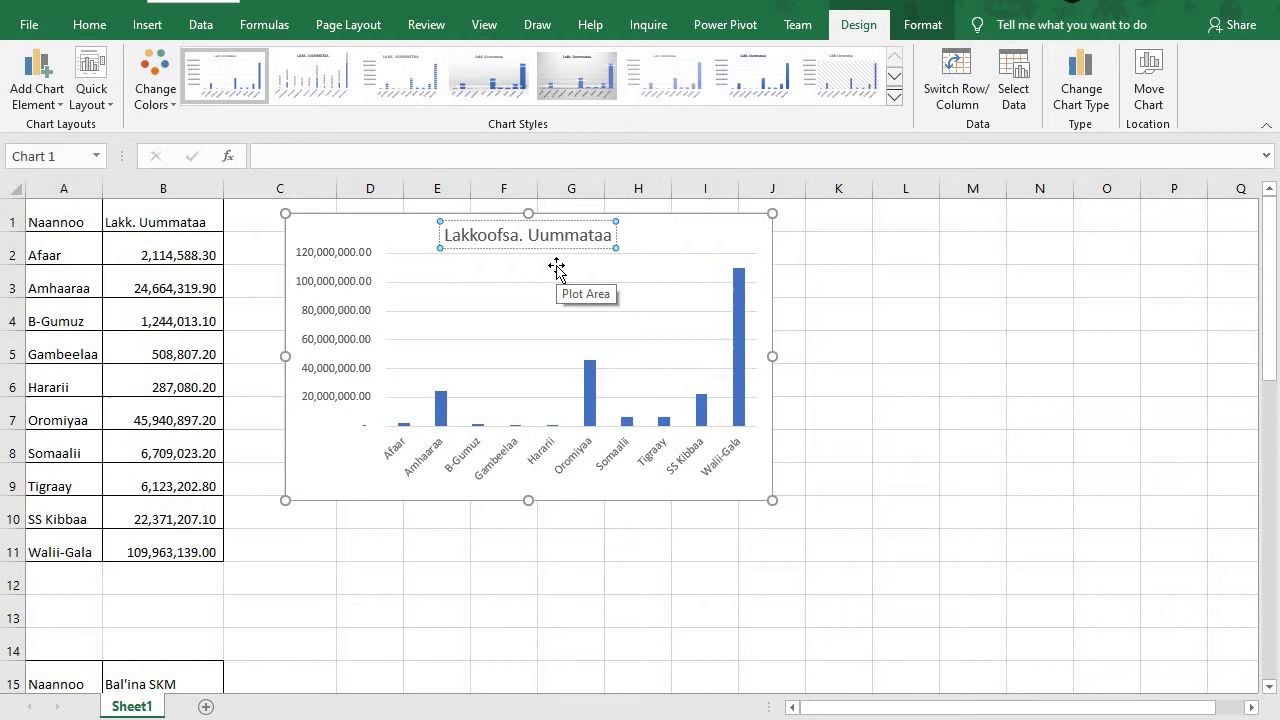
left_click(640, 241)
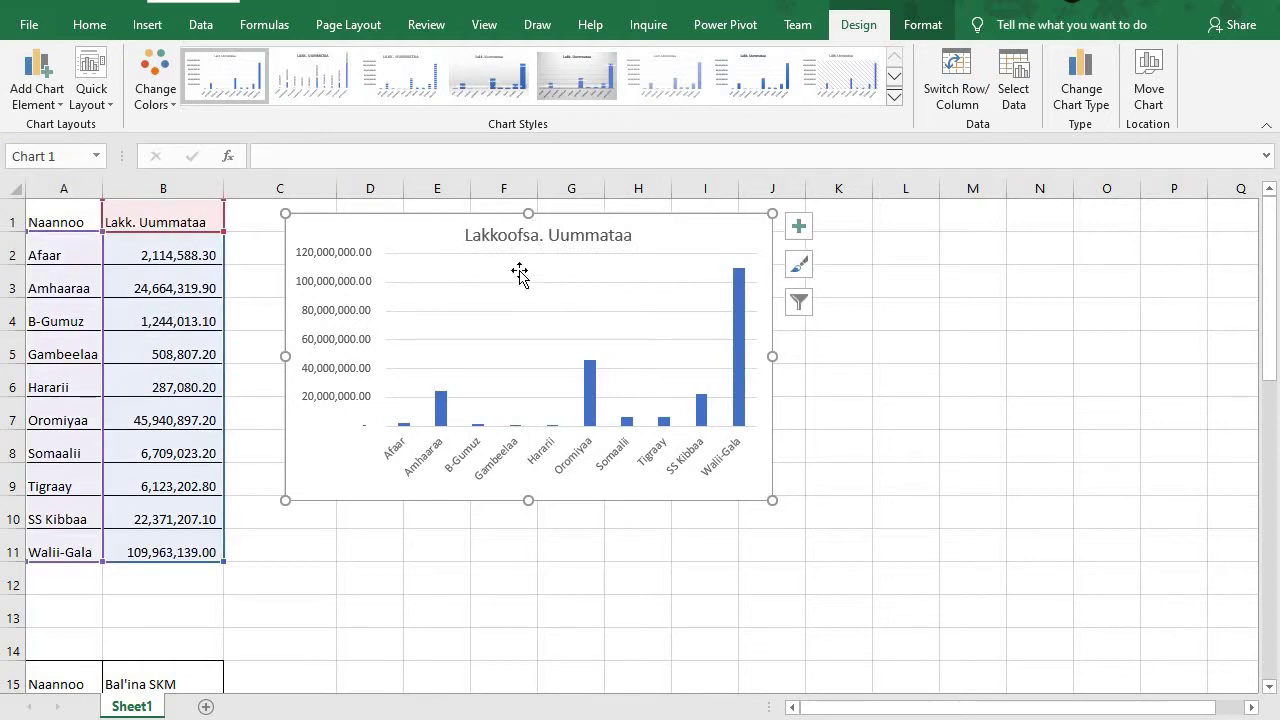
left_click(562, 240)
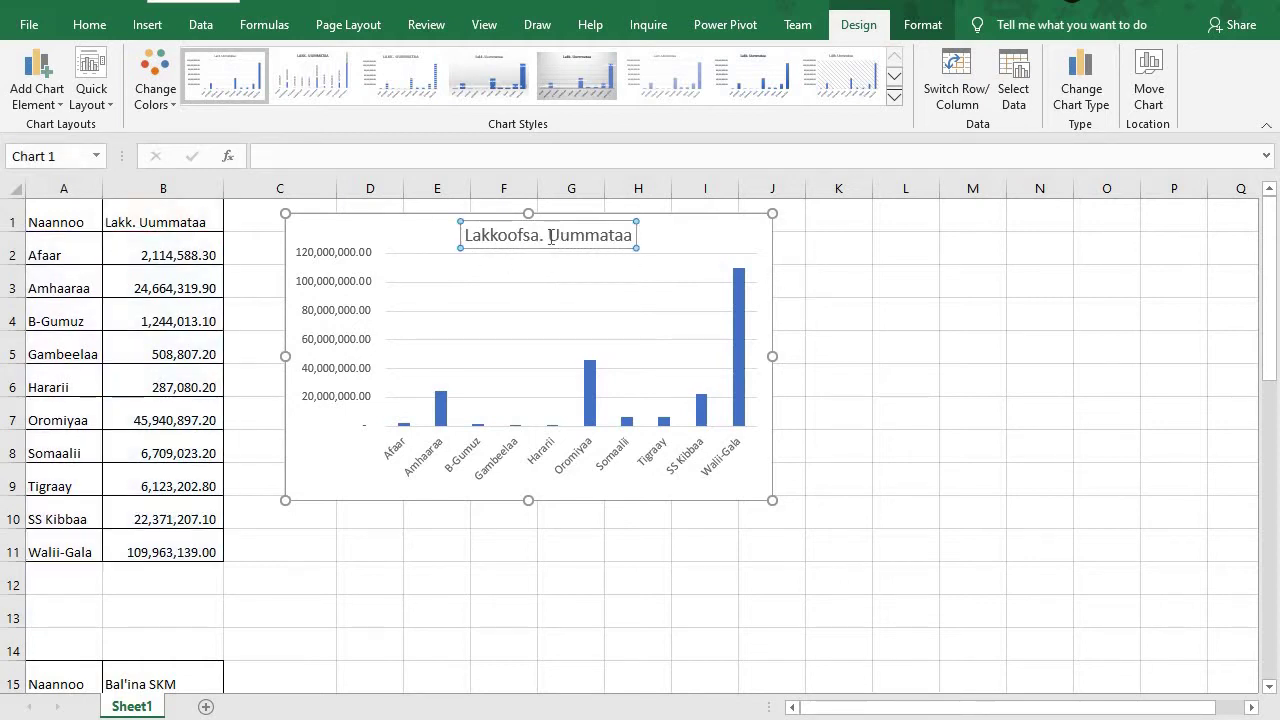
double_click(548, 237)
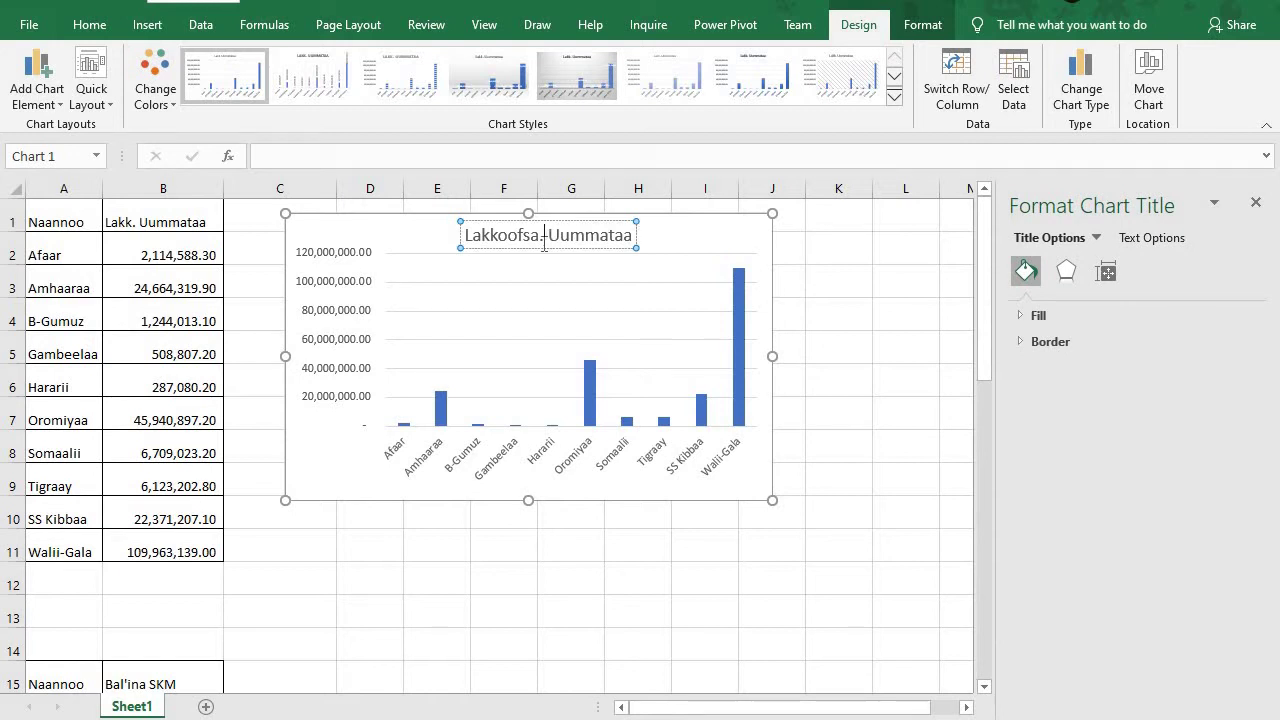
key("BackSpace")
left_click(521, 305)
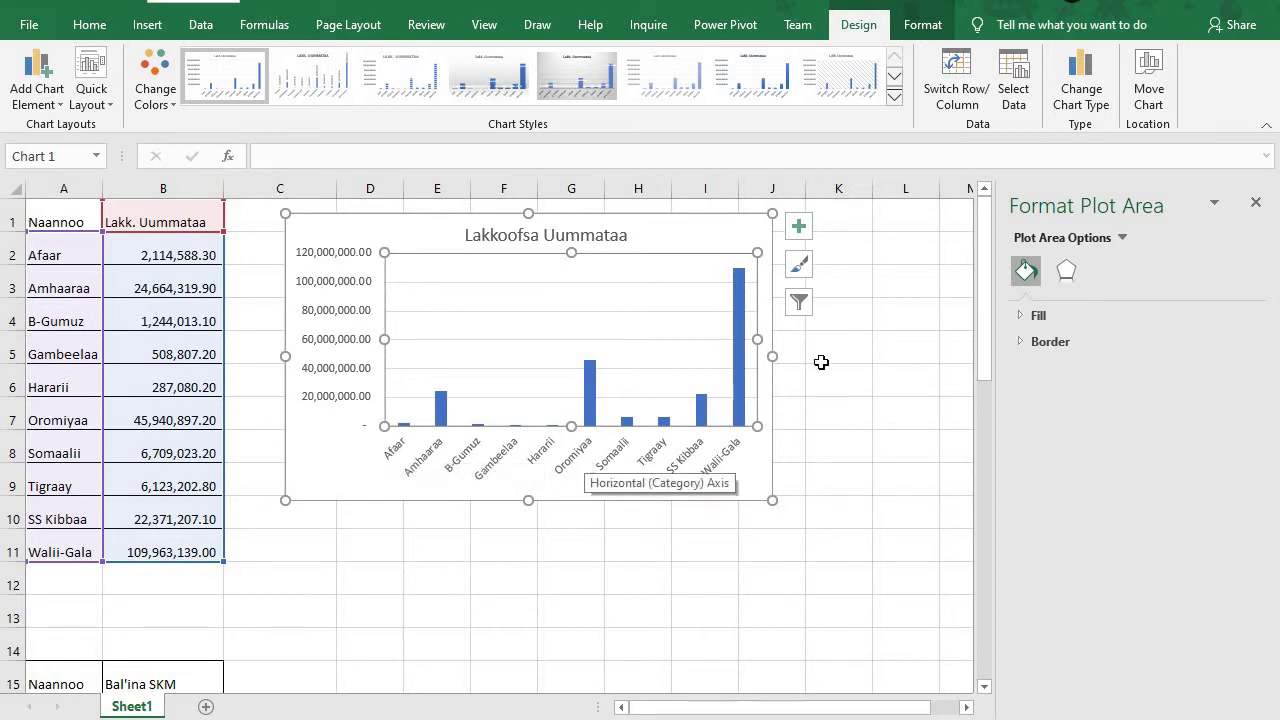
Filter the Walii-Gala total out of the chart's categories, keeping all the individual regions
mouse_move(742, 305)
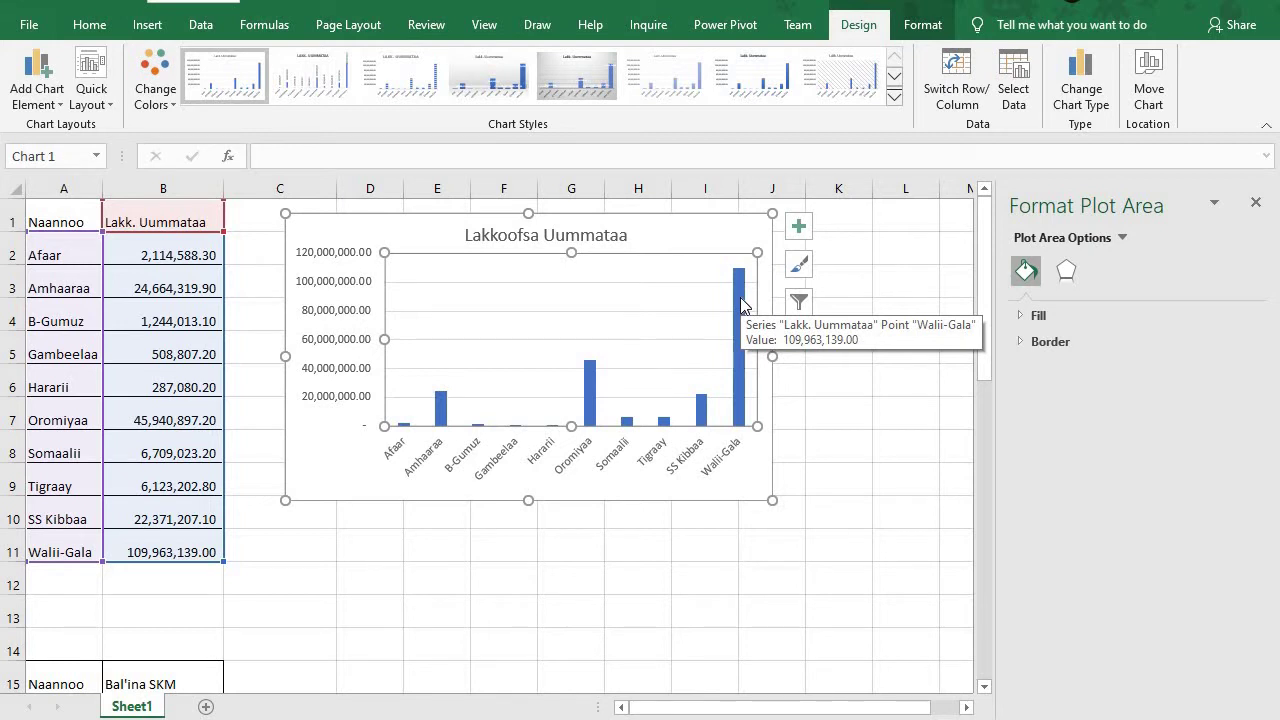
left_click(804, 306)
left_click_drag(1040, 430, 1043, 468)
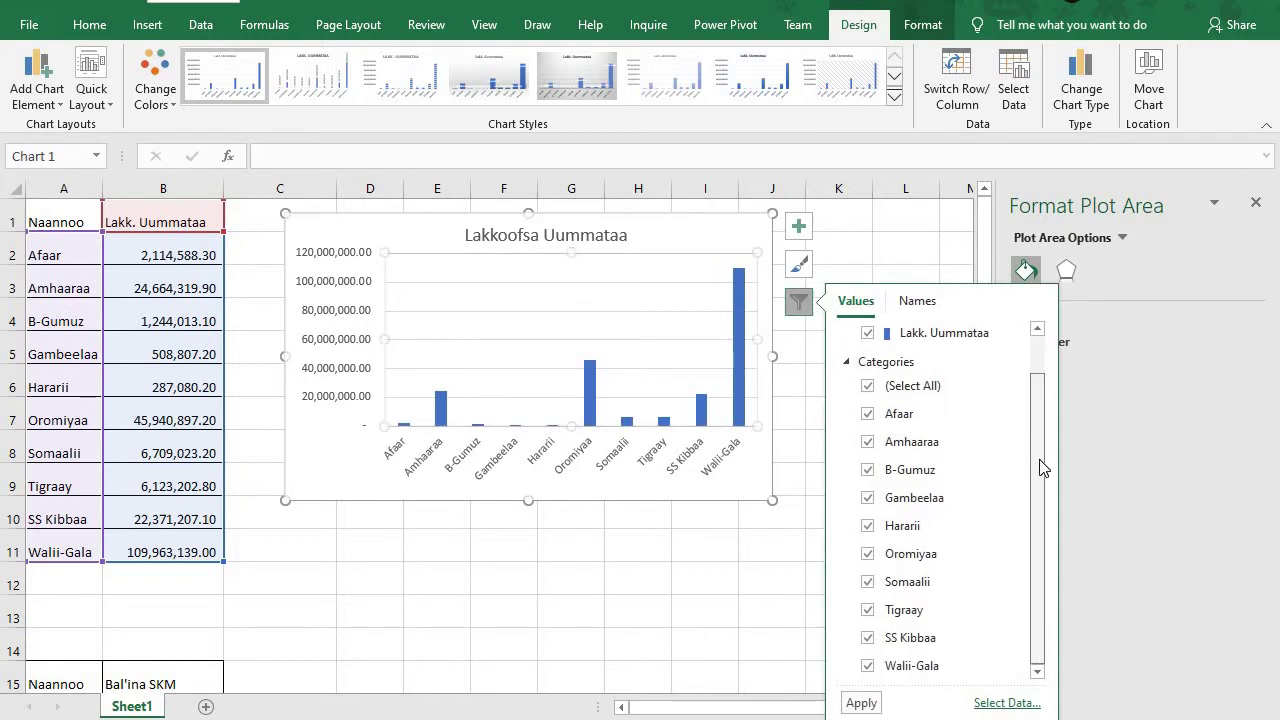
left_click(861, 702)
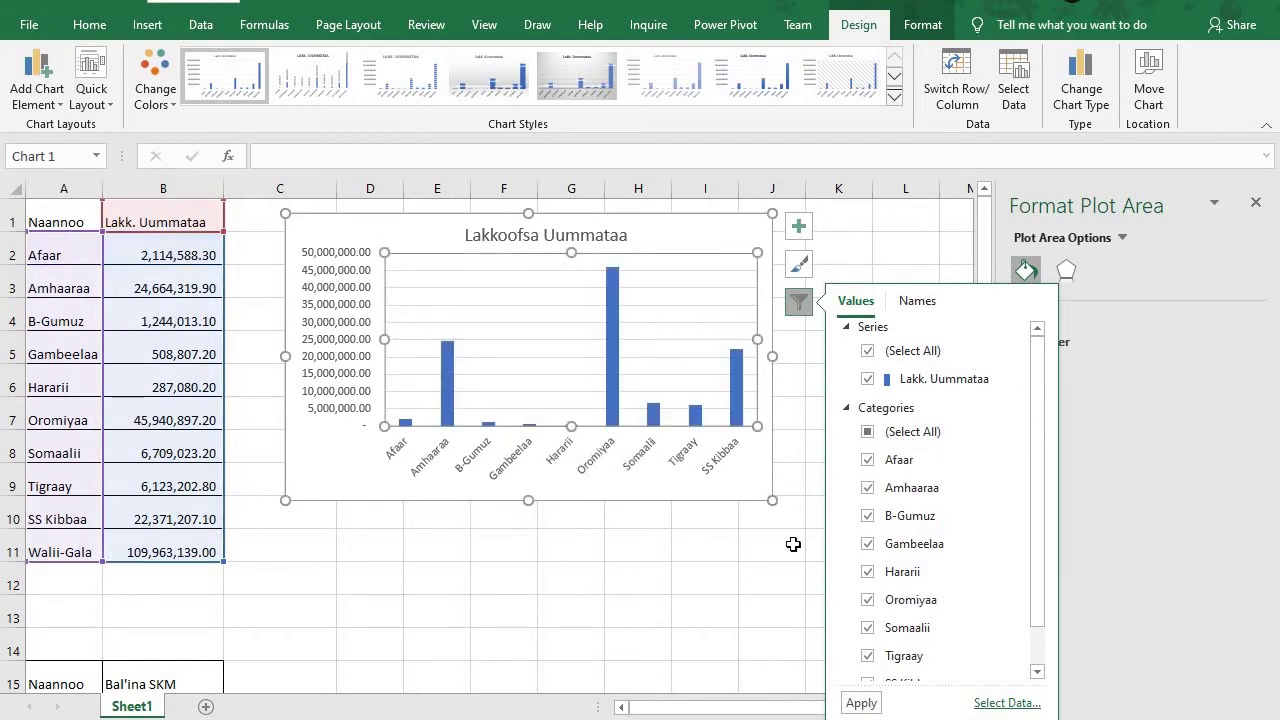
left_click(799, 302)
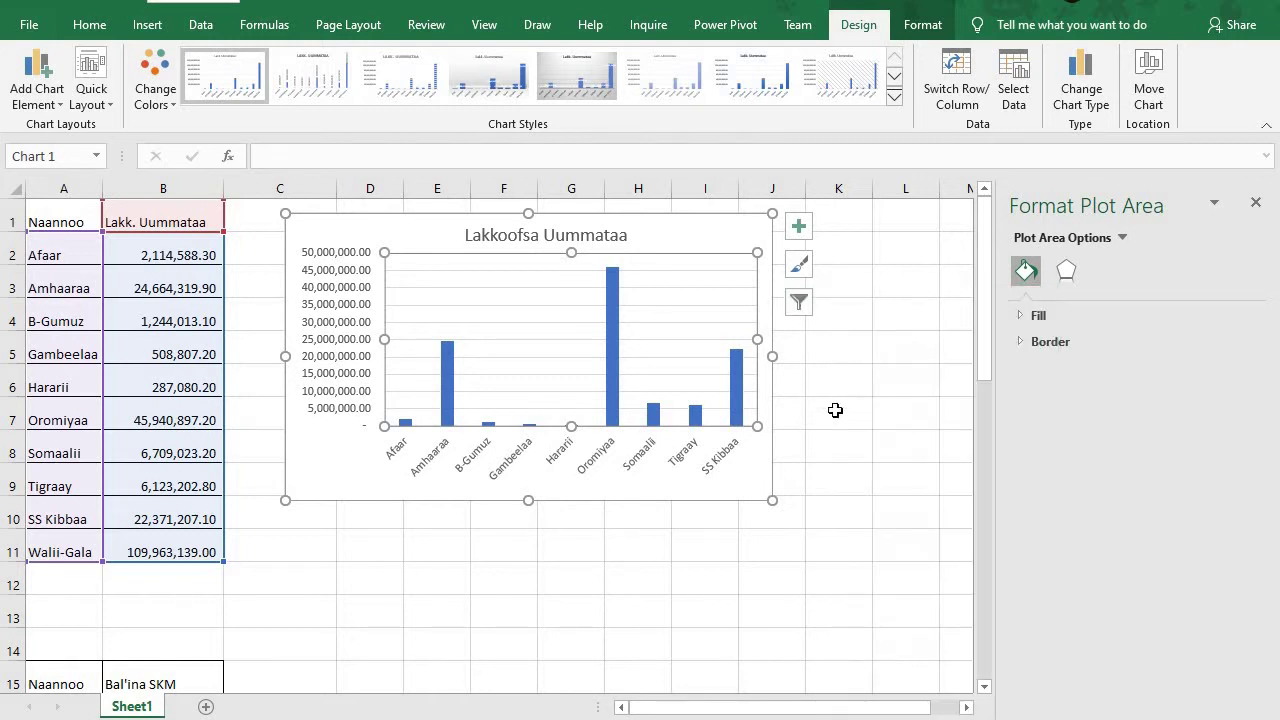
left_click(580, 340)
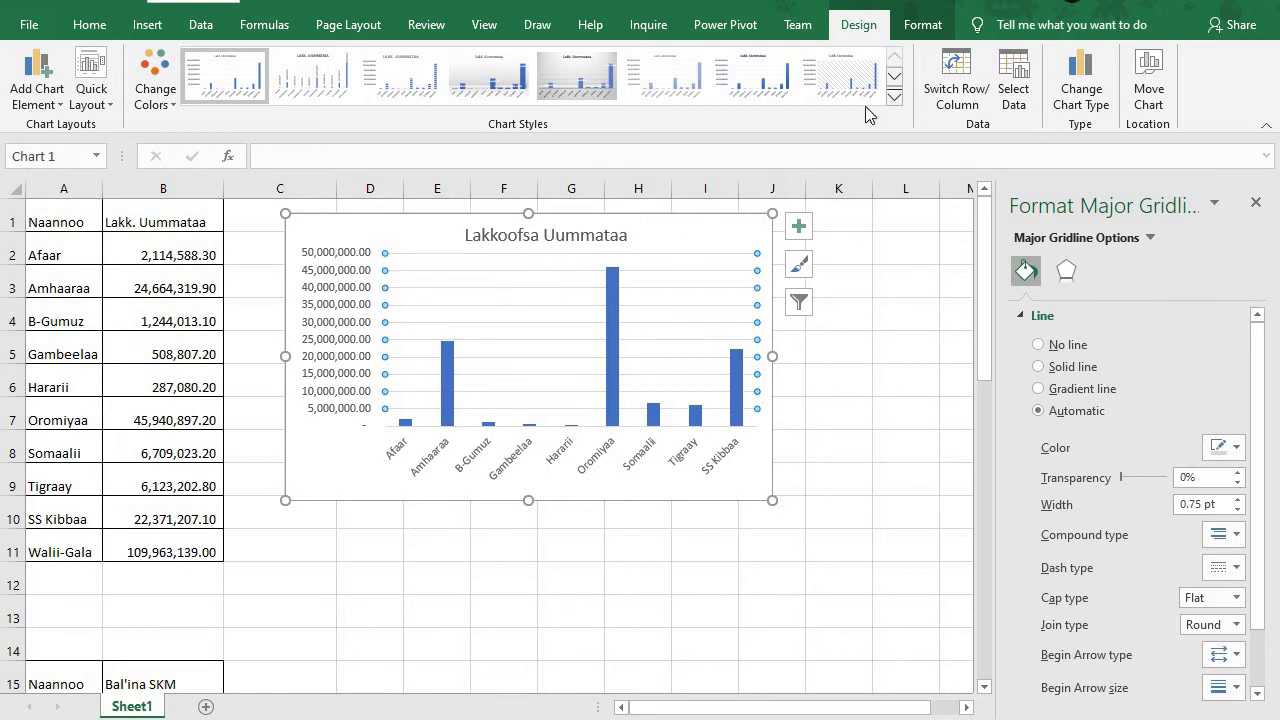
left_click(876, 350)
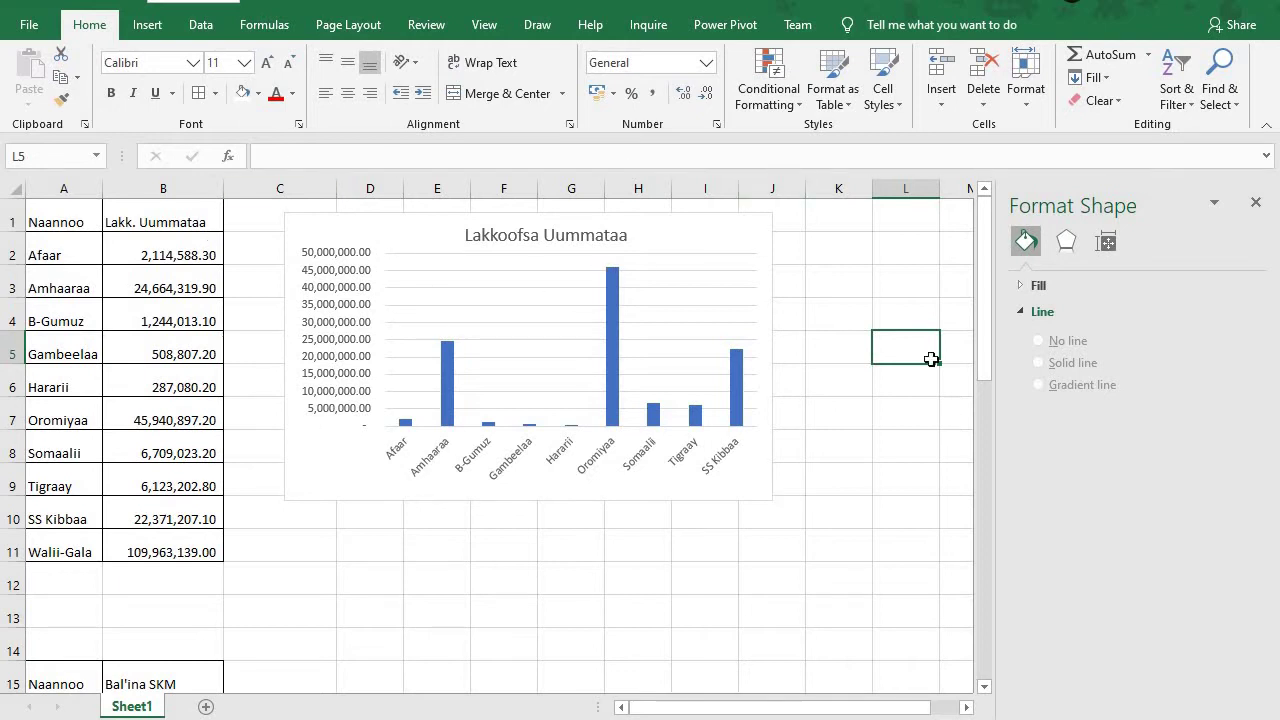
left_click(548, 568)
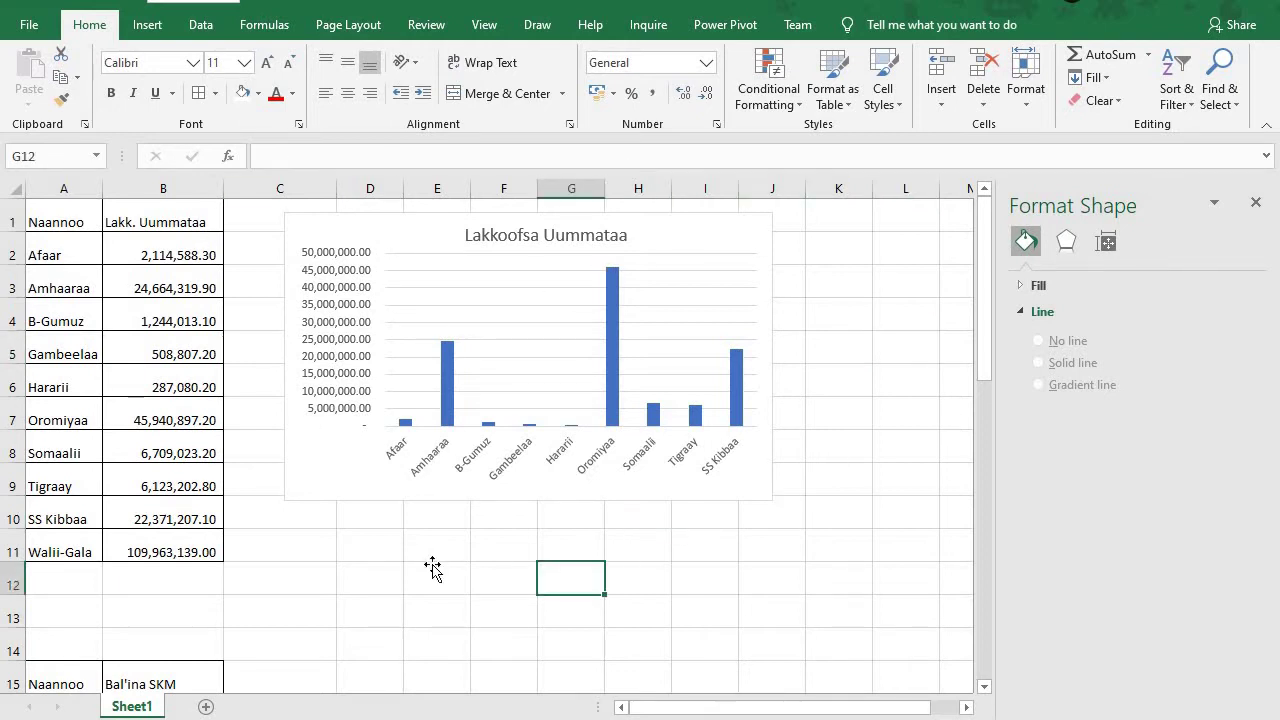
left_click(432, 568)
left_click(523, 343)
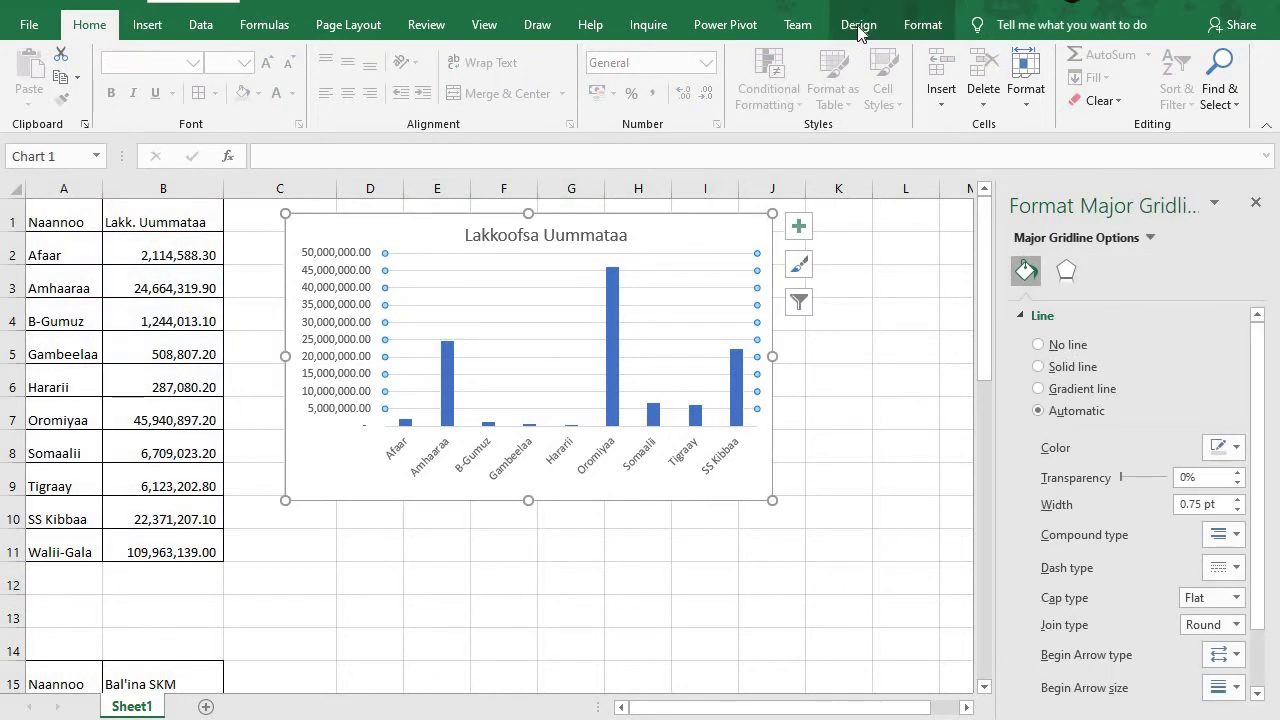
left_click(842, 523)
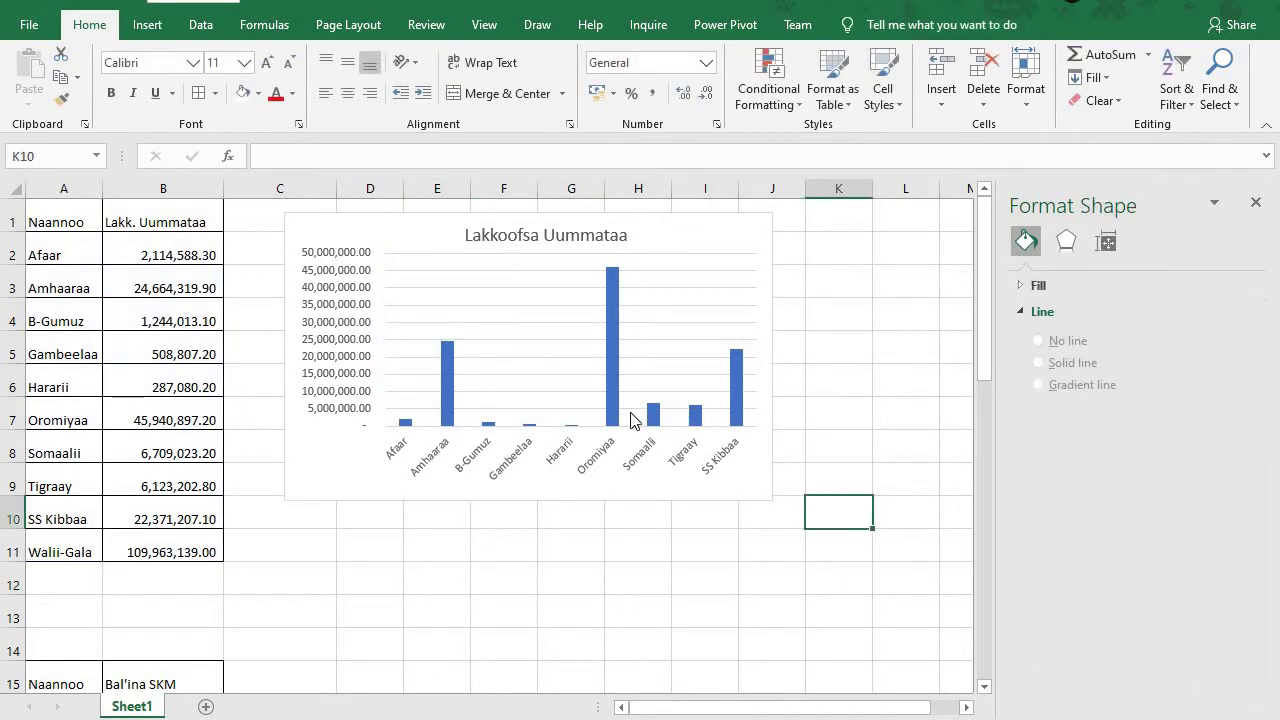
left_click(591, 355)
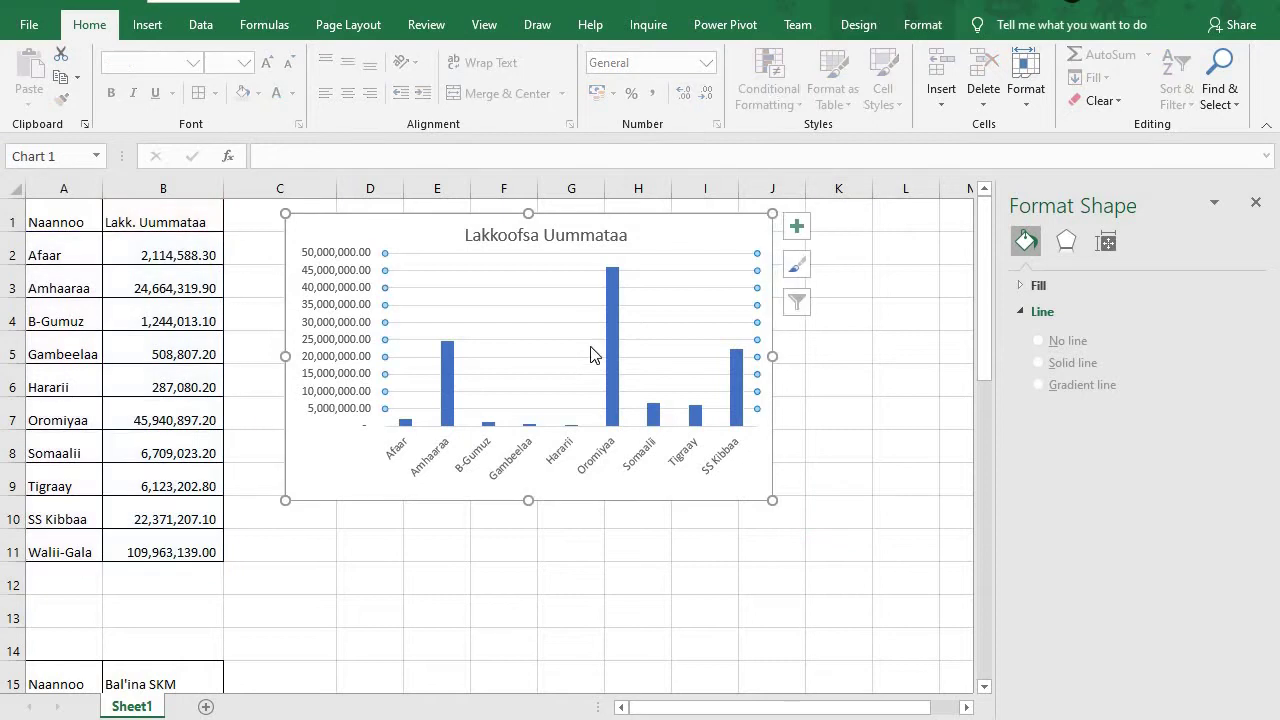
left_click(850, 27)
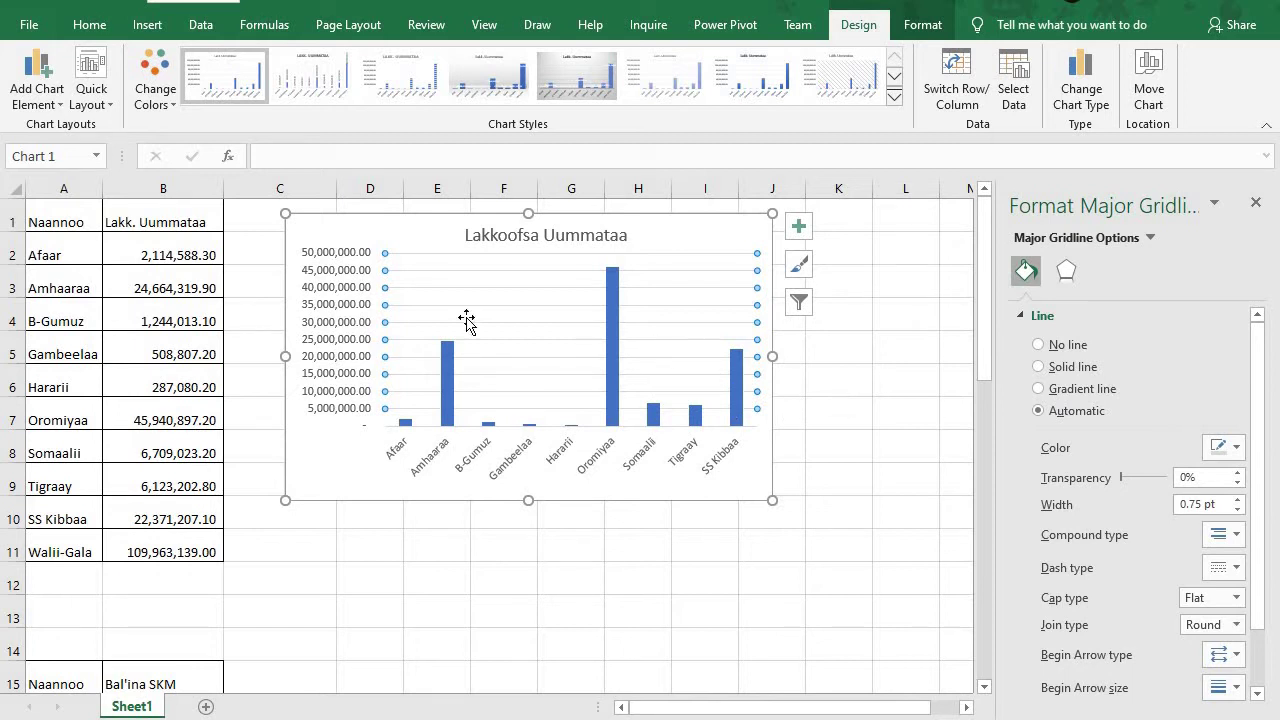
Select only the Oromiyaa column within the chart's data series
left_click(613, 385)
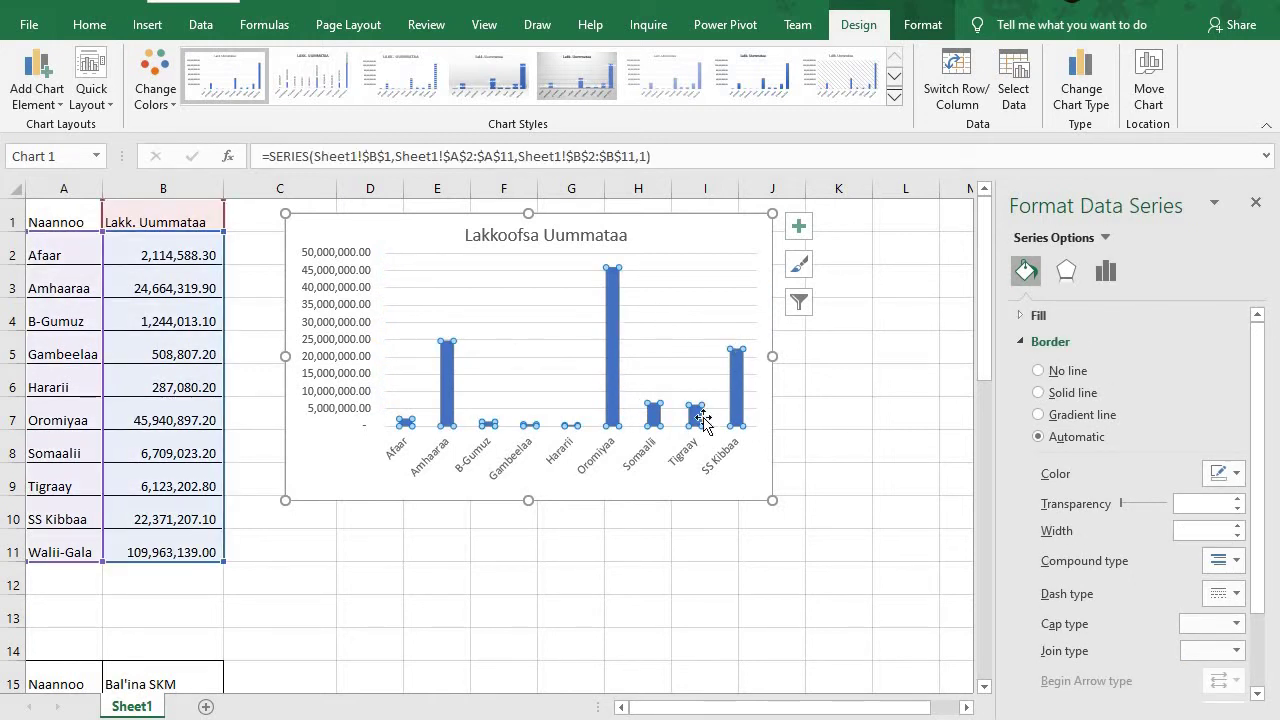
left_click(645, 370)
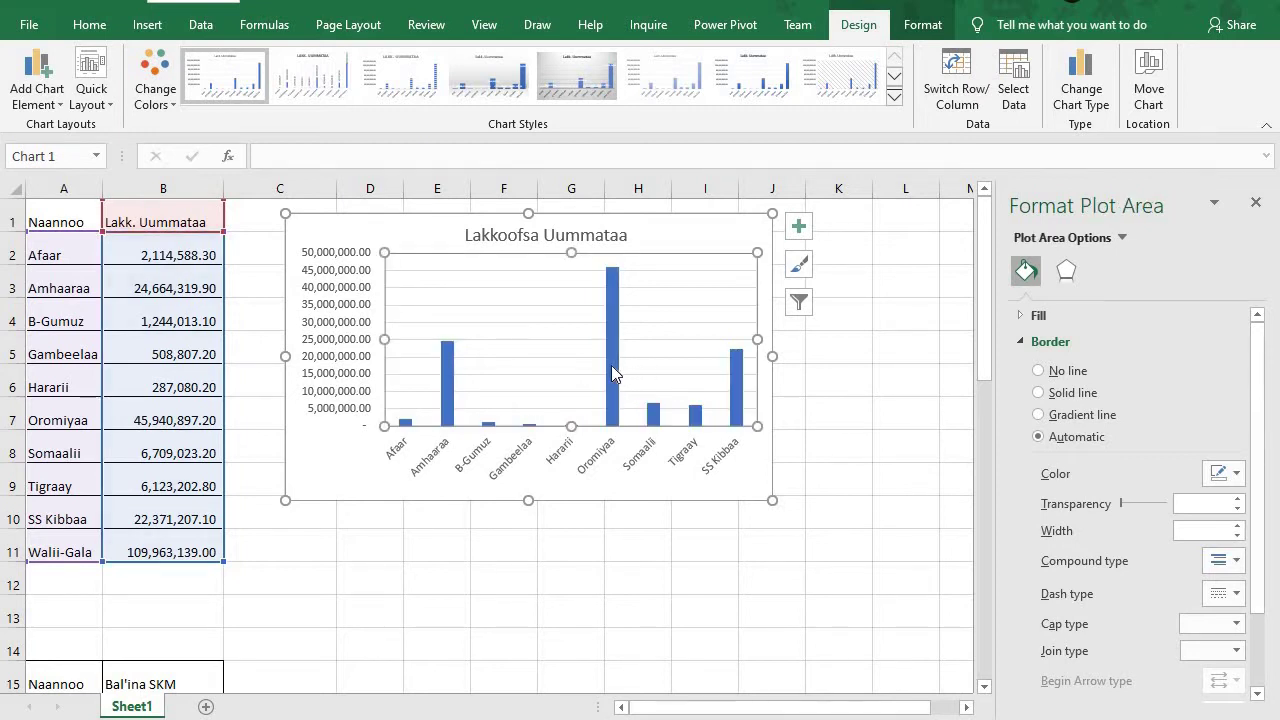
left_click(611, 365)
left_click(611, 365)
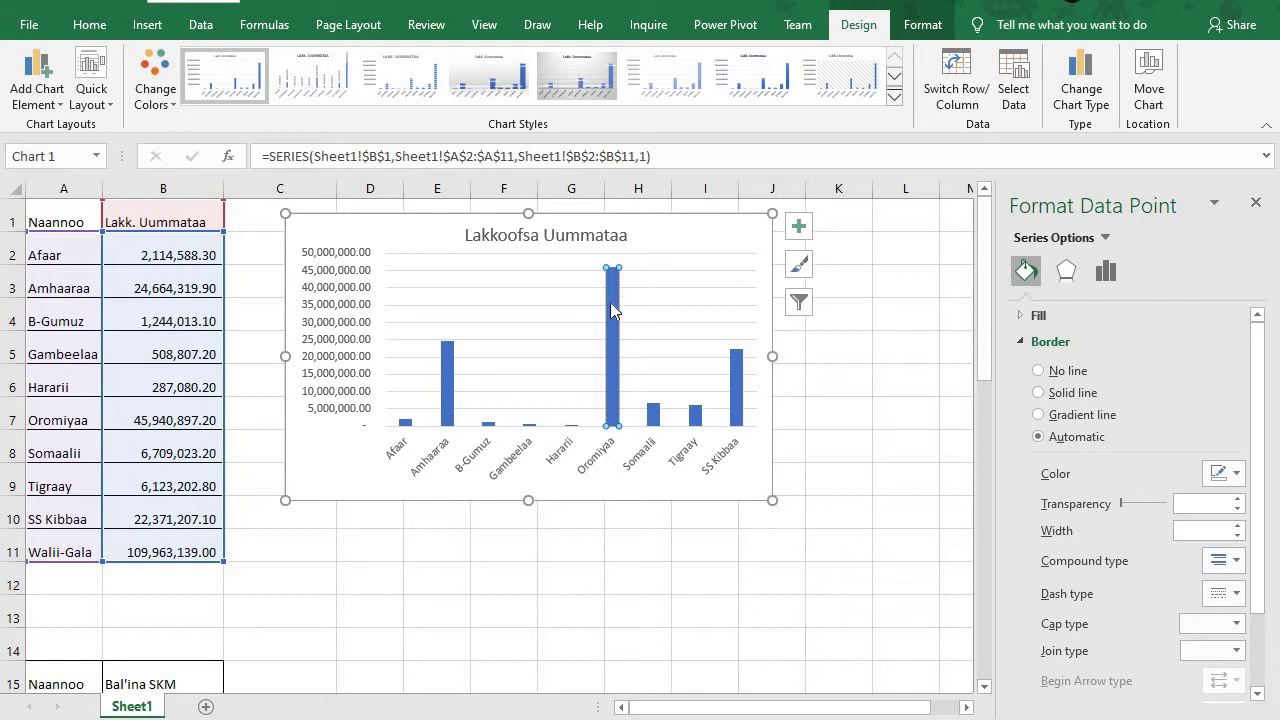
left_click(645, 356)
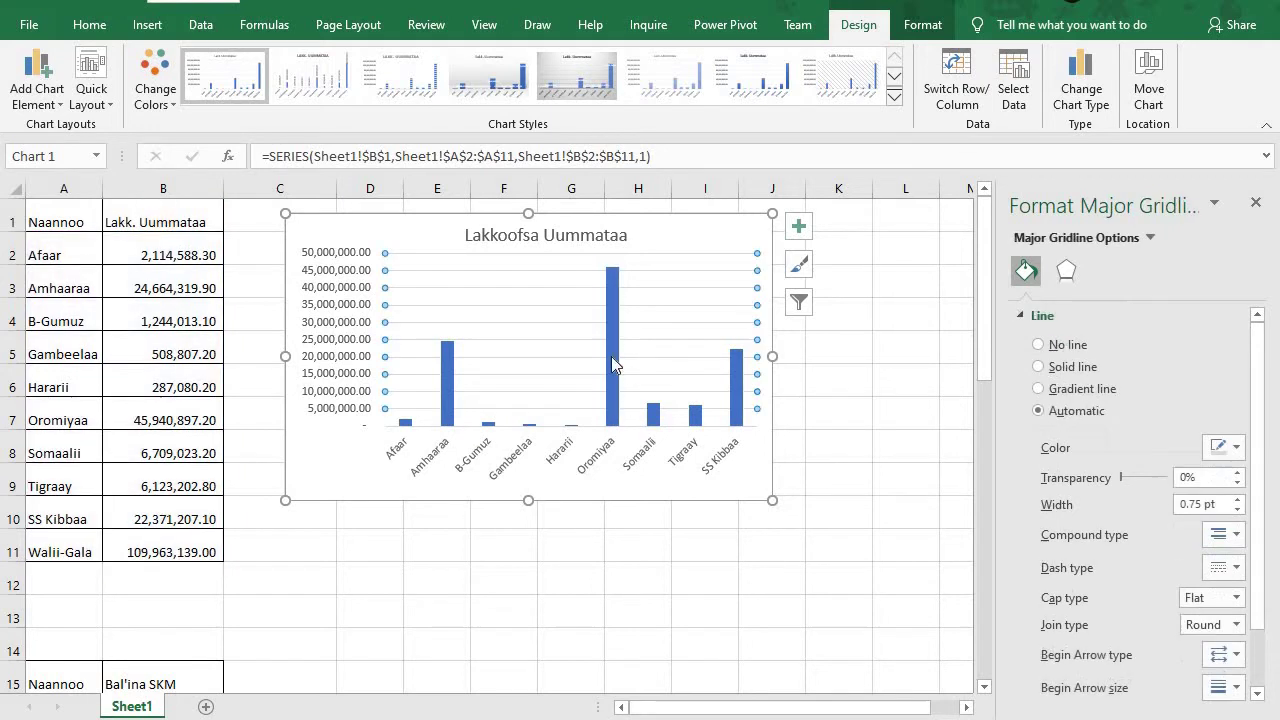
left_click(611, 360)
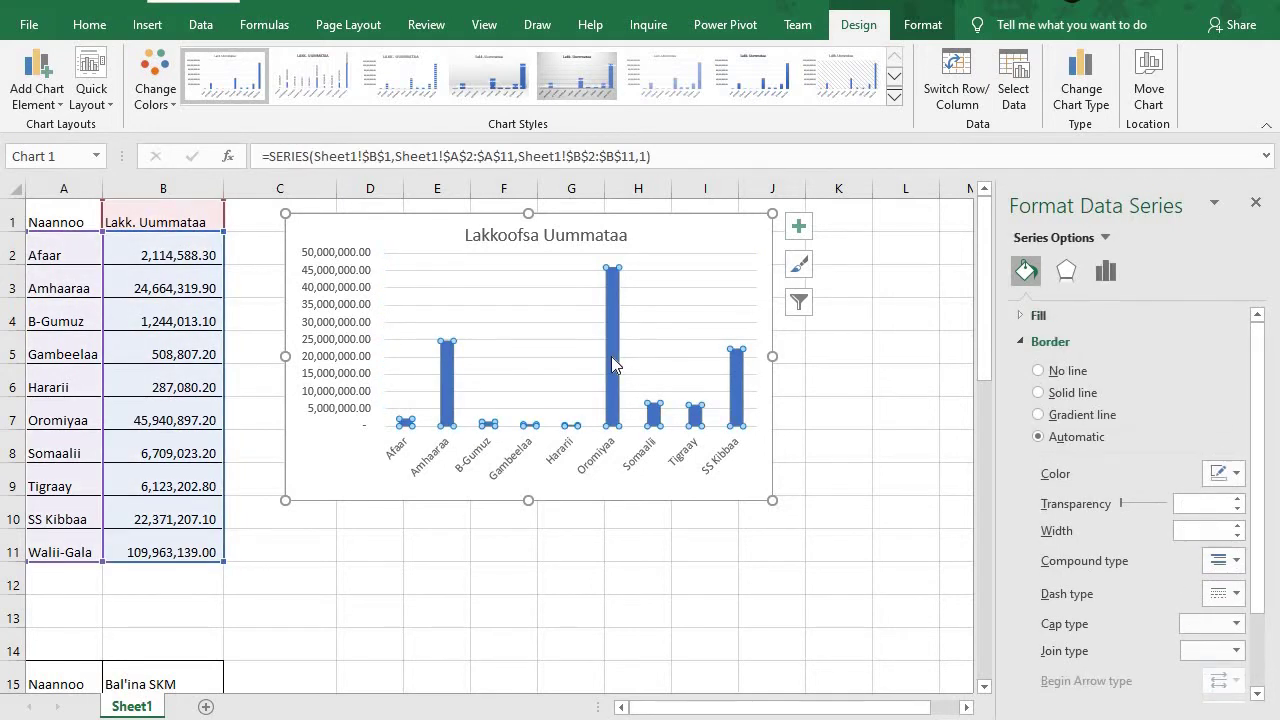
left_click(612, 358)
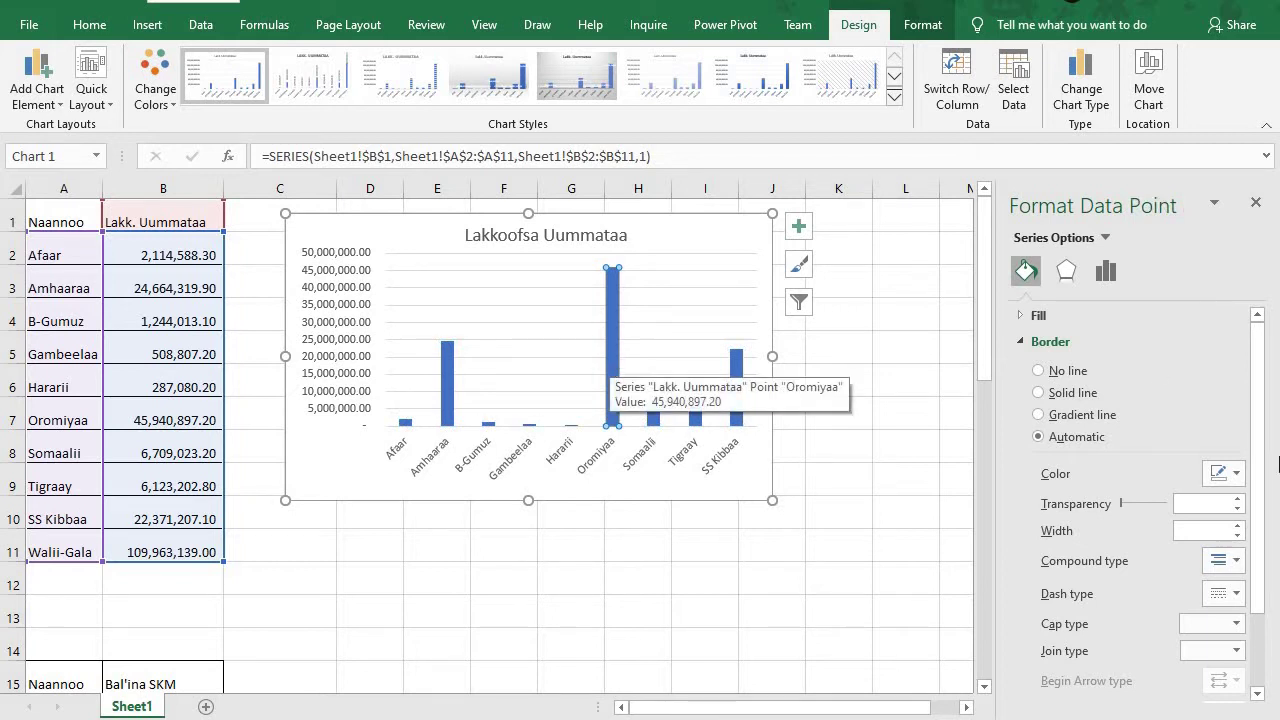
Try a standard green border on the Oromiyaa column and return its border to Automatic
left_click(1226, 474)
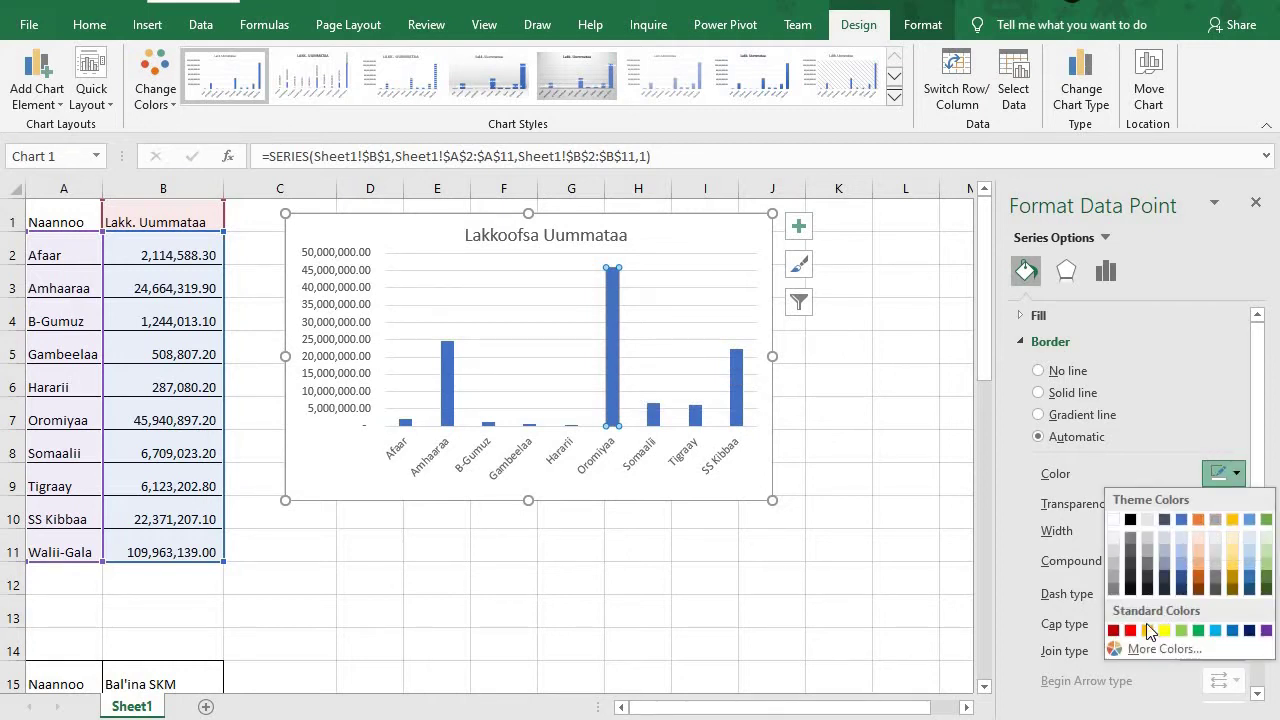
left_click(1198, 630)
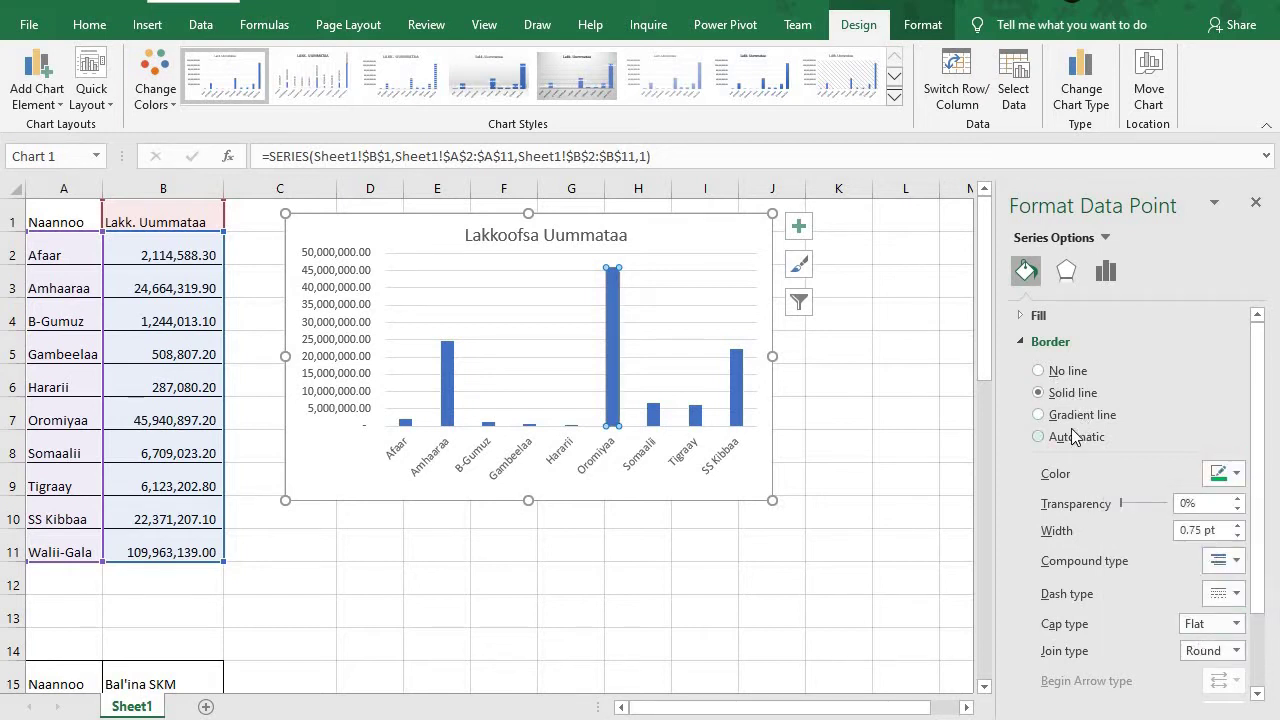
left_click(1105, 271)
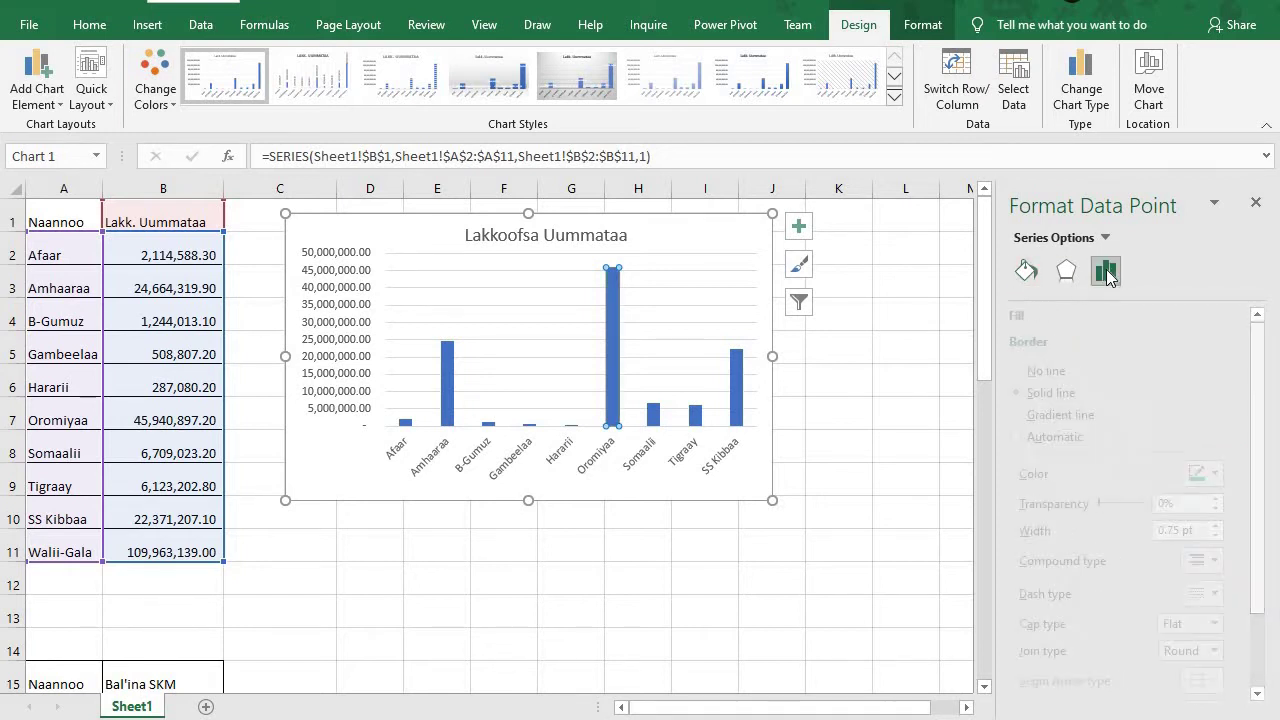
left_click(1026, 271)
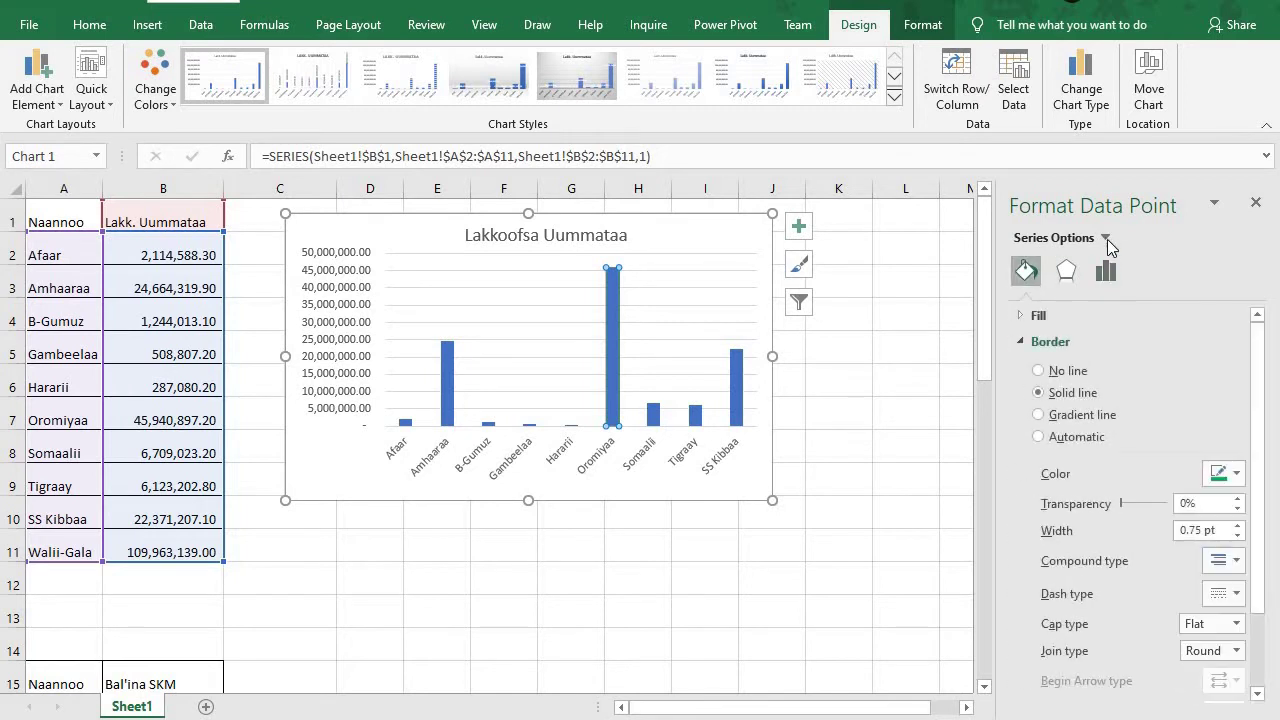
left_click(1038, 436)
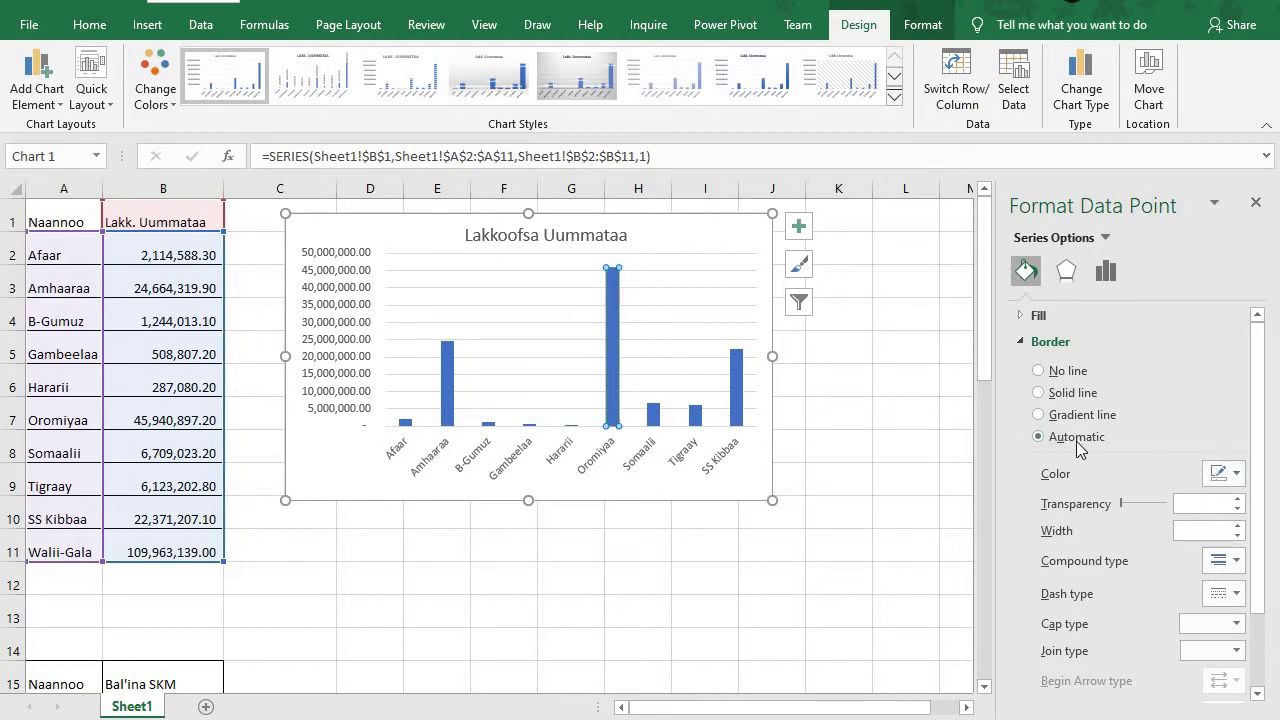
left_click(55, 103)
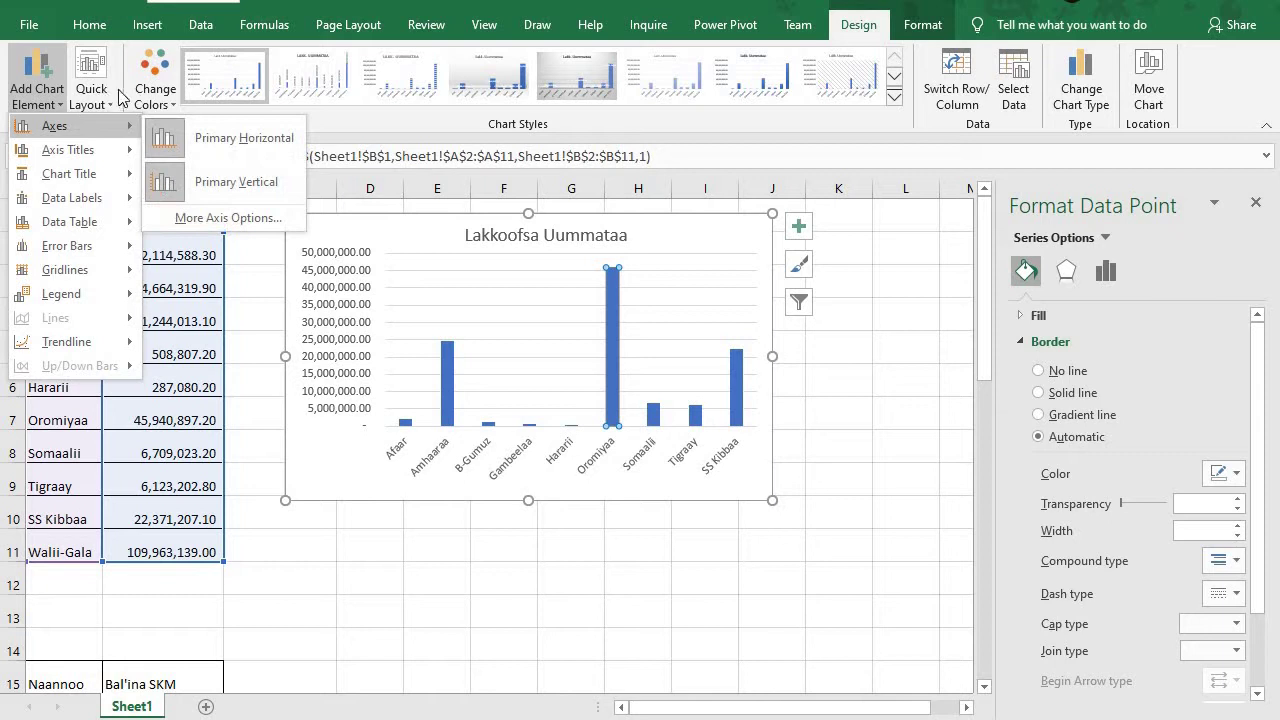
left_click(160, 95)
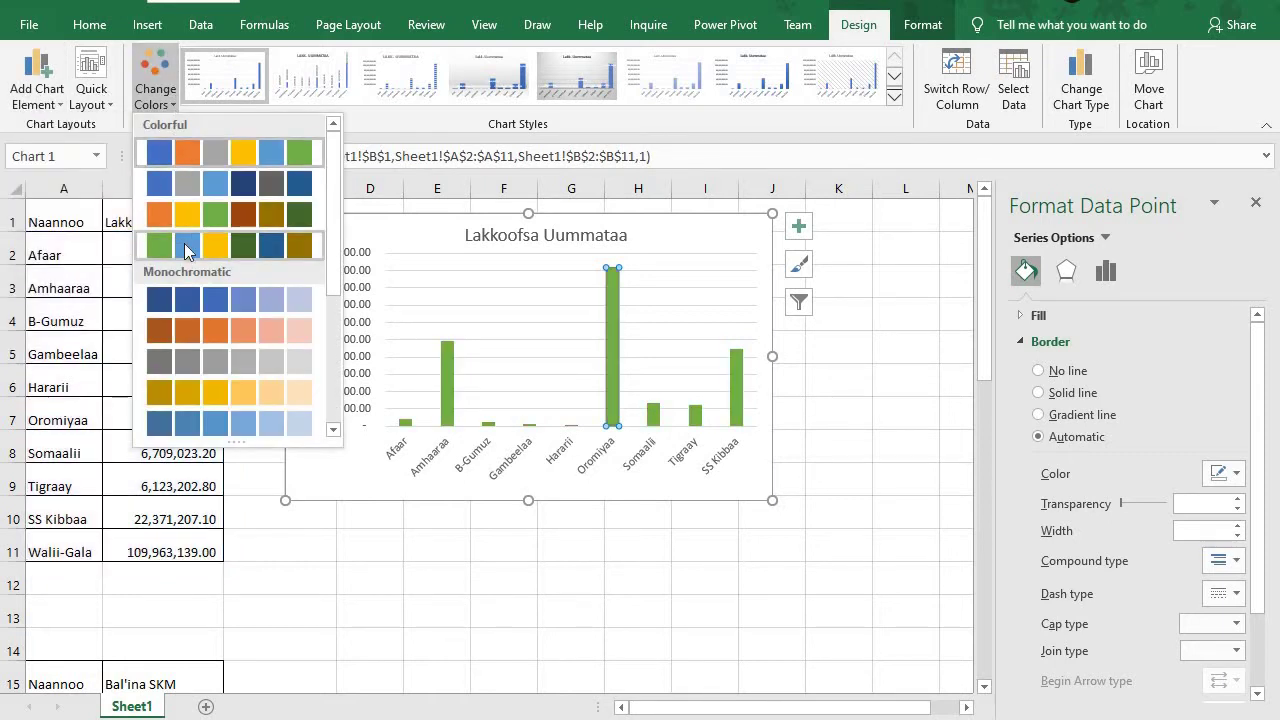
left_click(1039, 437)
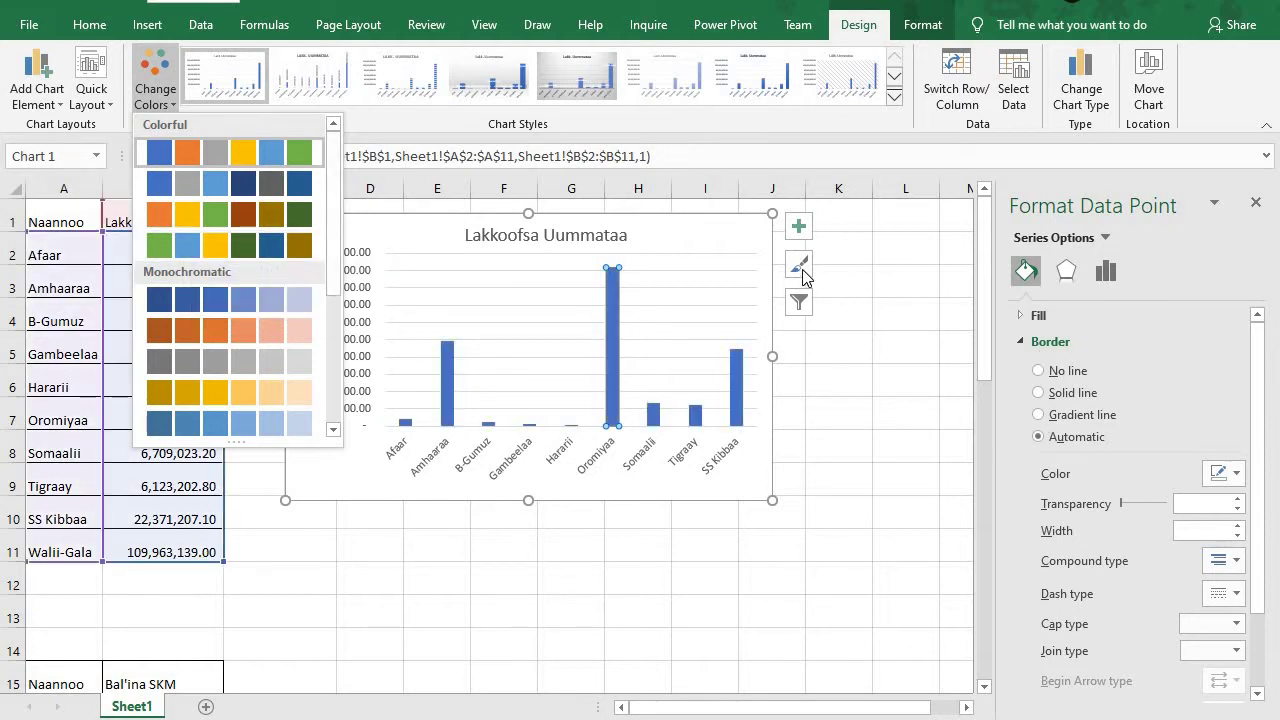
left_click(802, 269)
Fill the Oromiyaa column with standard green and deselect the chart
left_click(1122, 314)
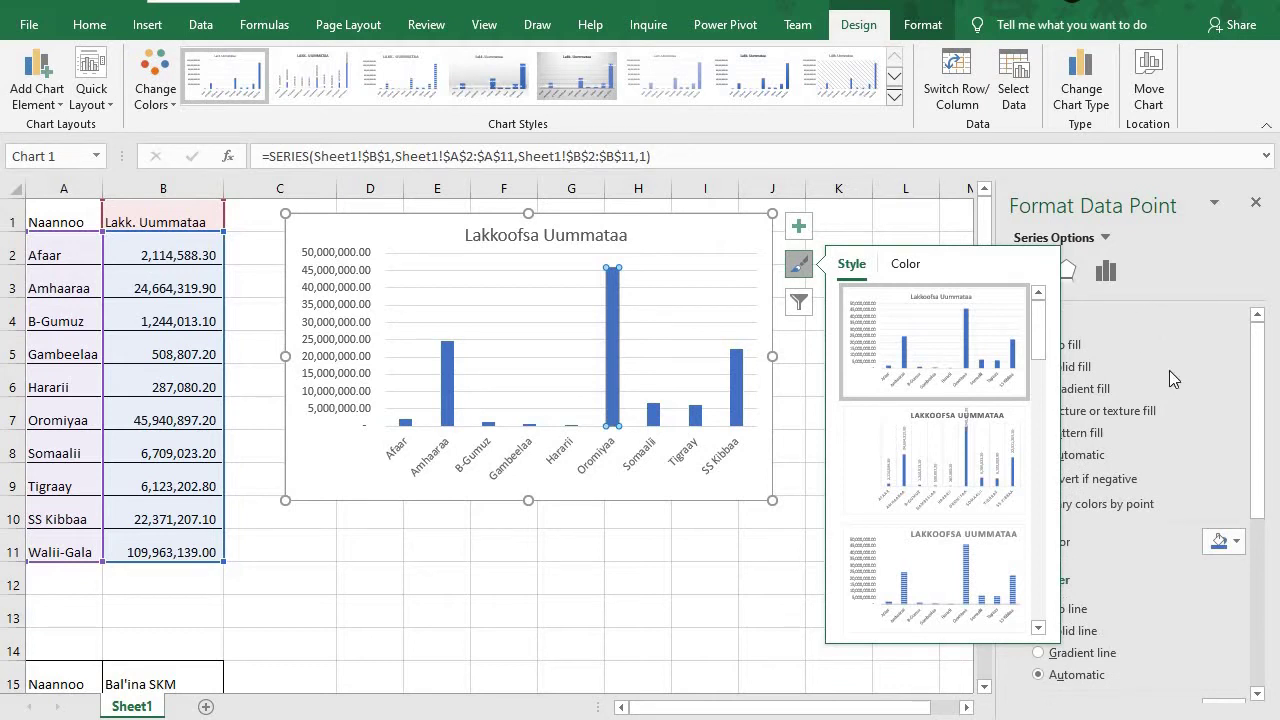
left_click(799, 267)
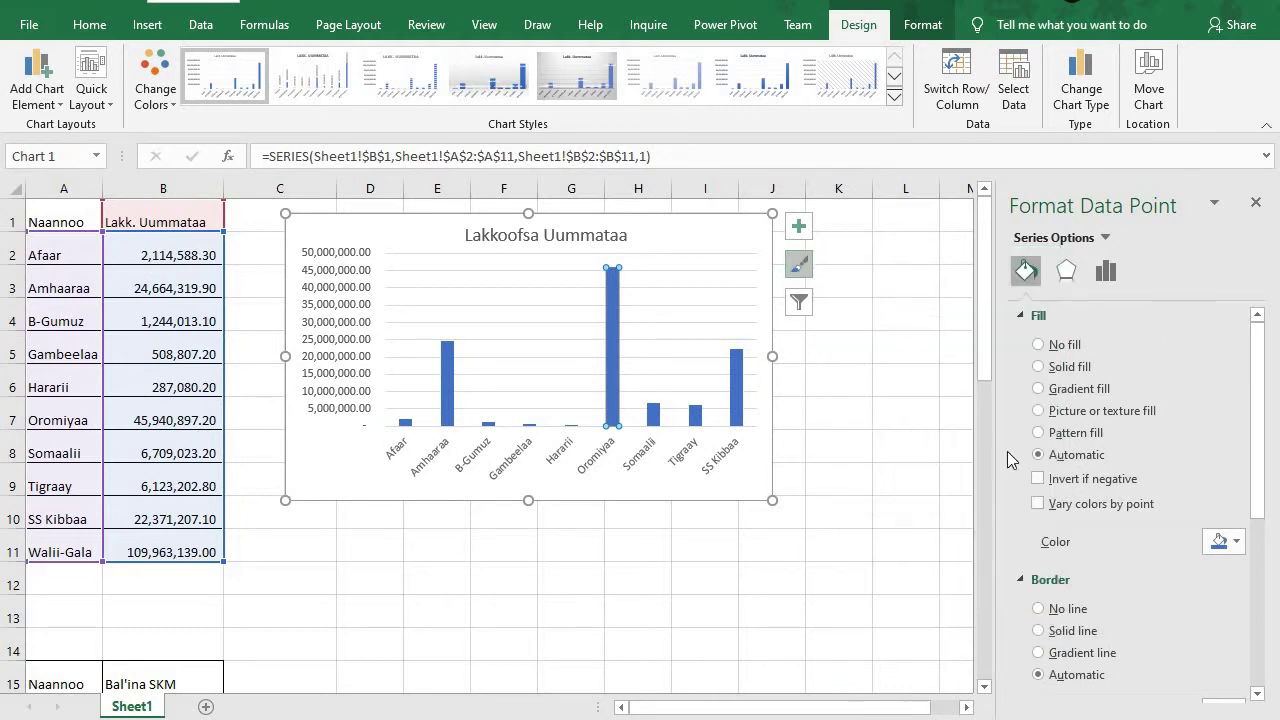
left_click(1236, 544)
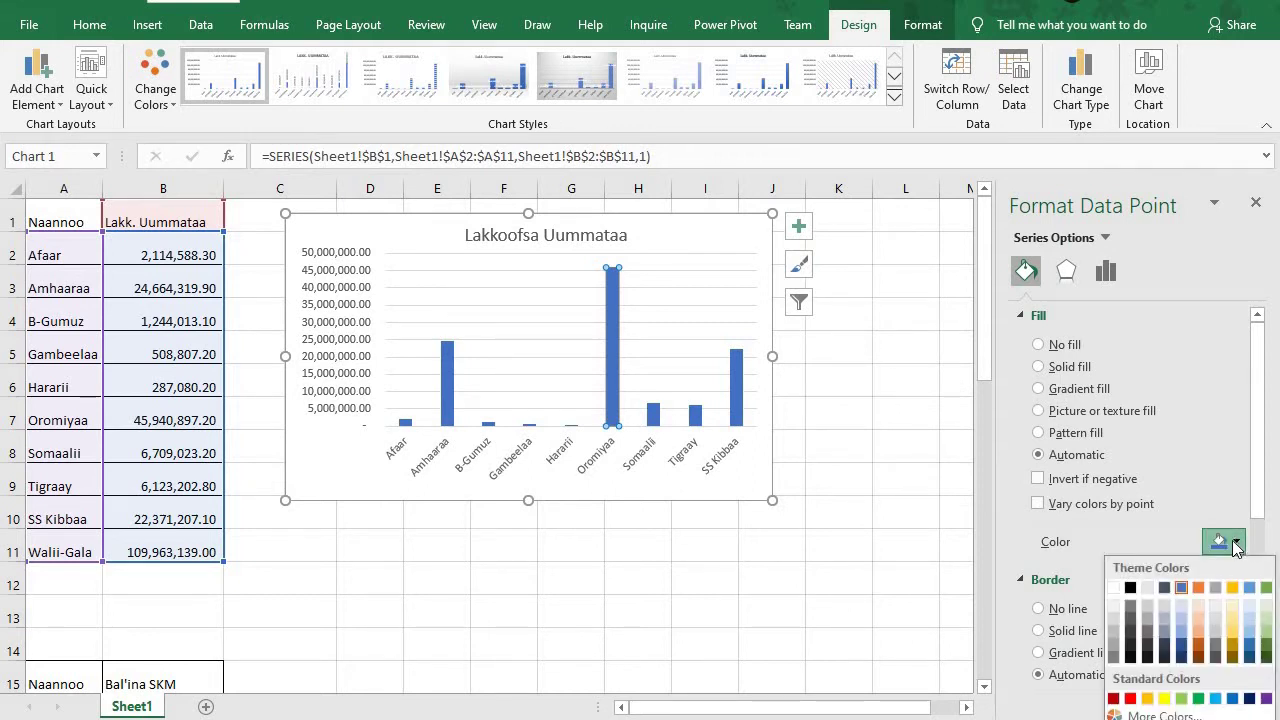
left_click(1199, 697)
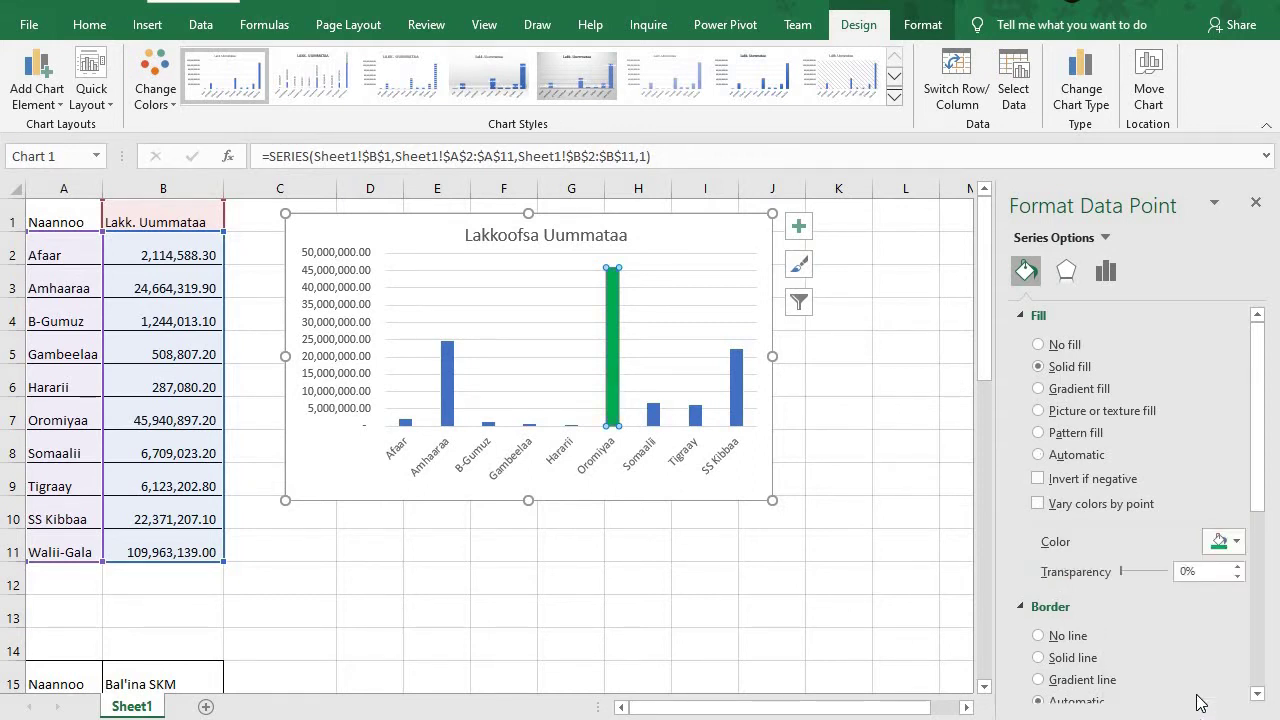
left_click(559, 539)
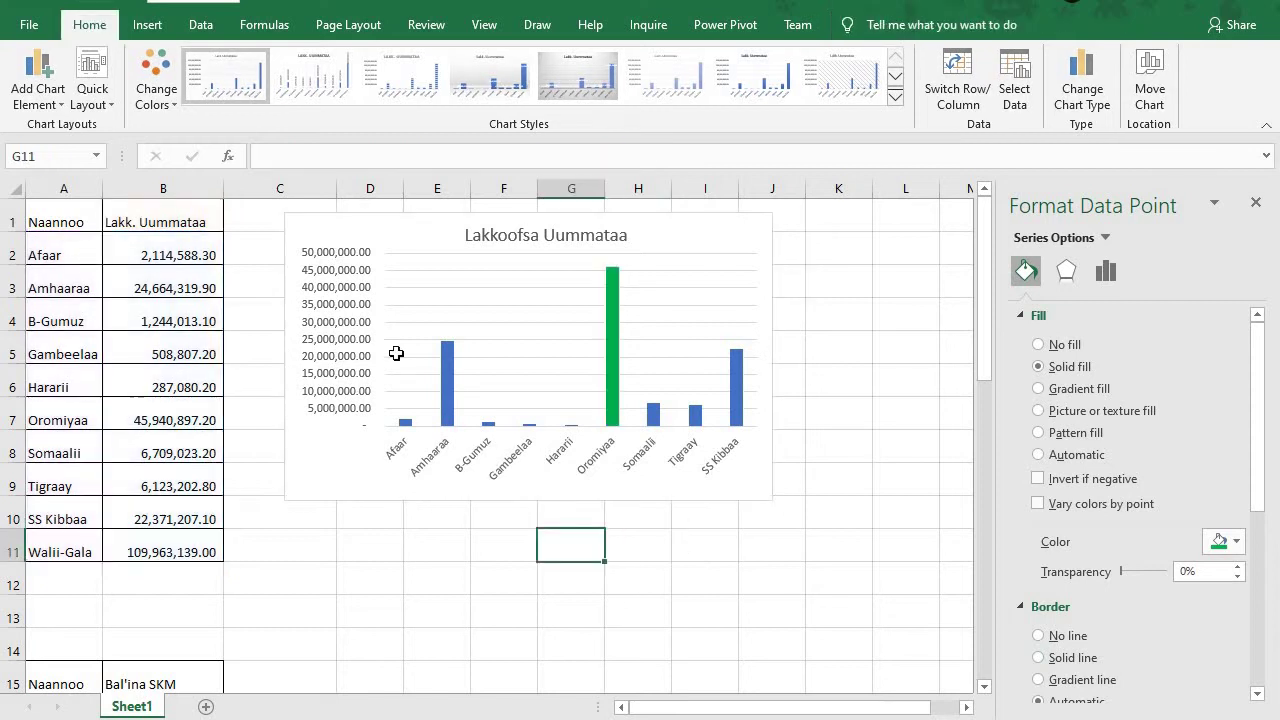
Fill only the Amhaaraa column with the standard orange colour
left_click(446, 381)
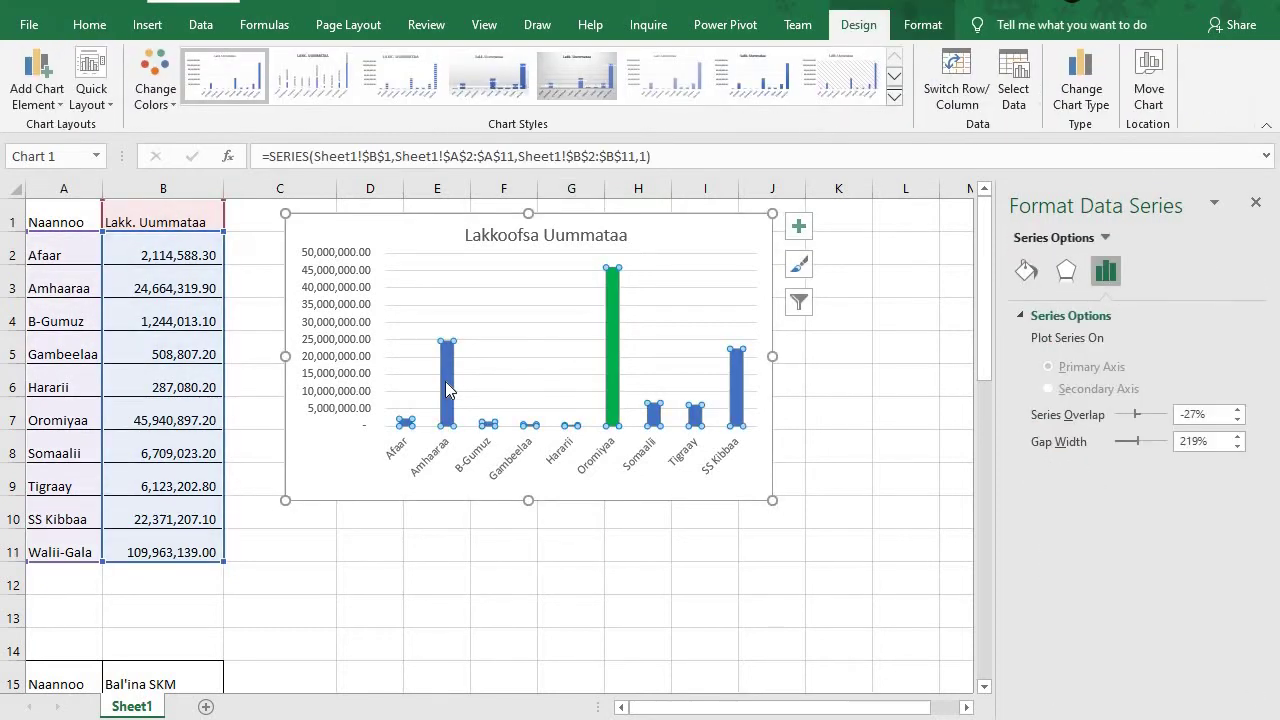
left_click(445, 381)
left_click(1026, 271)
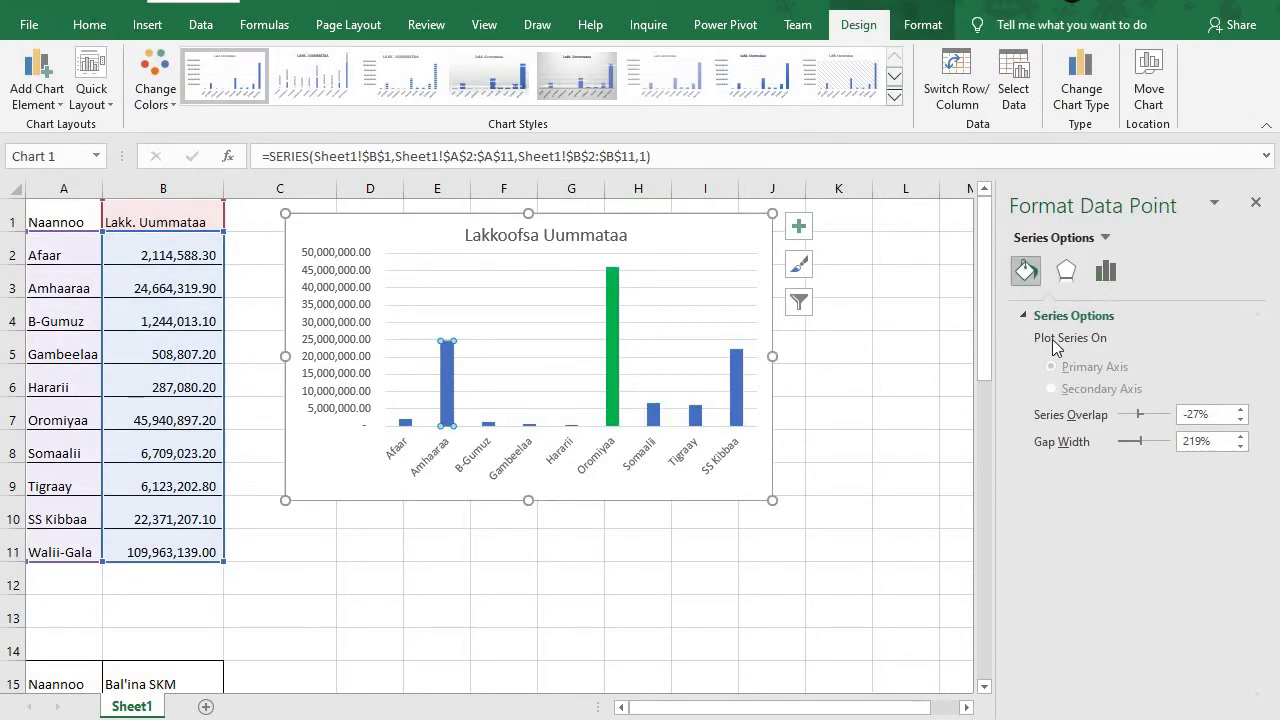
left_click(1236, 541)
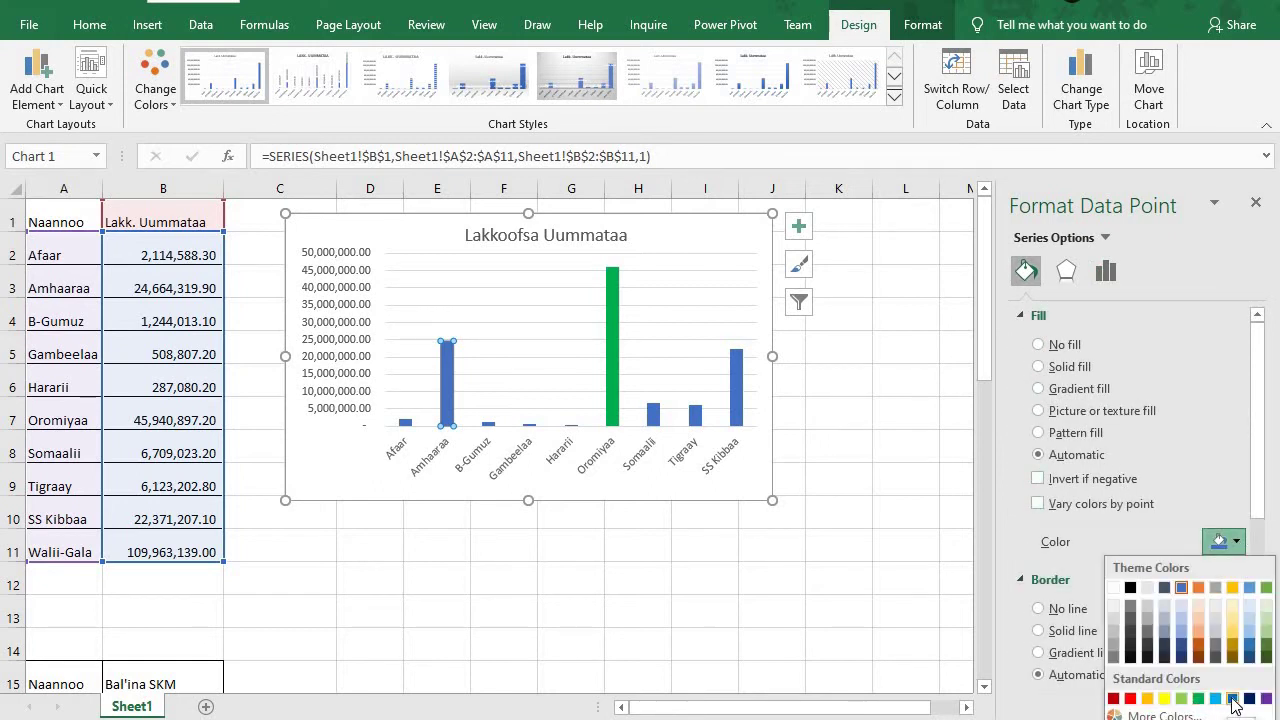
left_click(1146, 699)
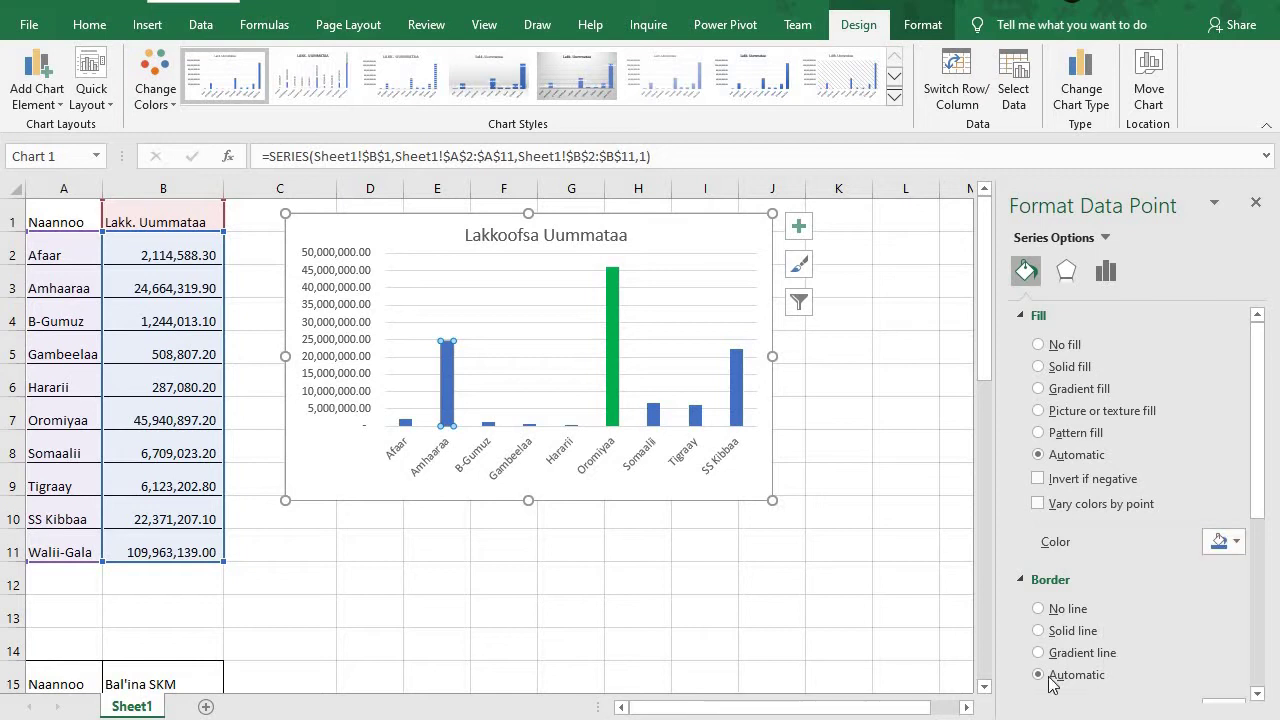
Fill only the SS Kibbaa column with the standard light blue colour
left_click(736, 399)
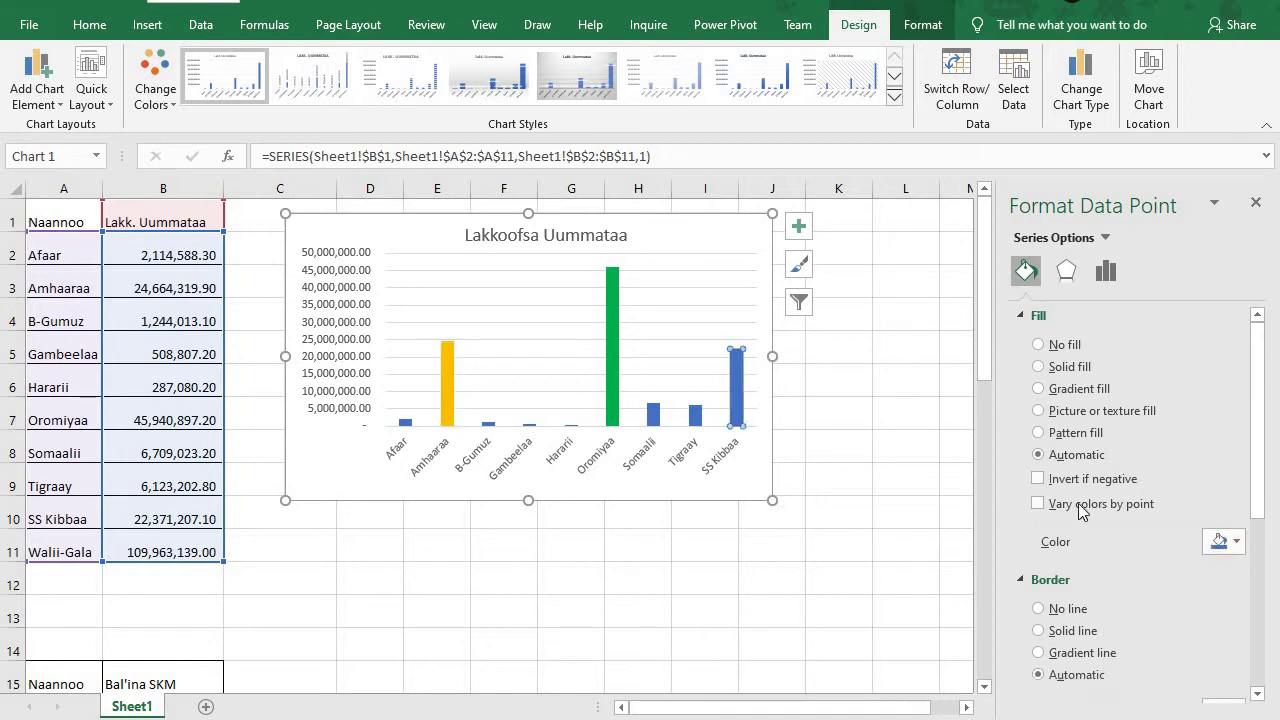
left_click(1220, 541)
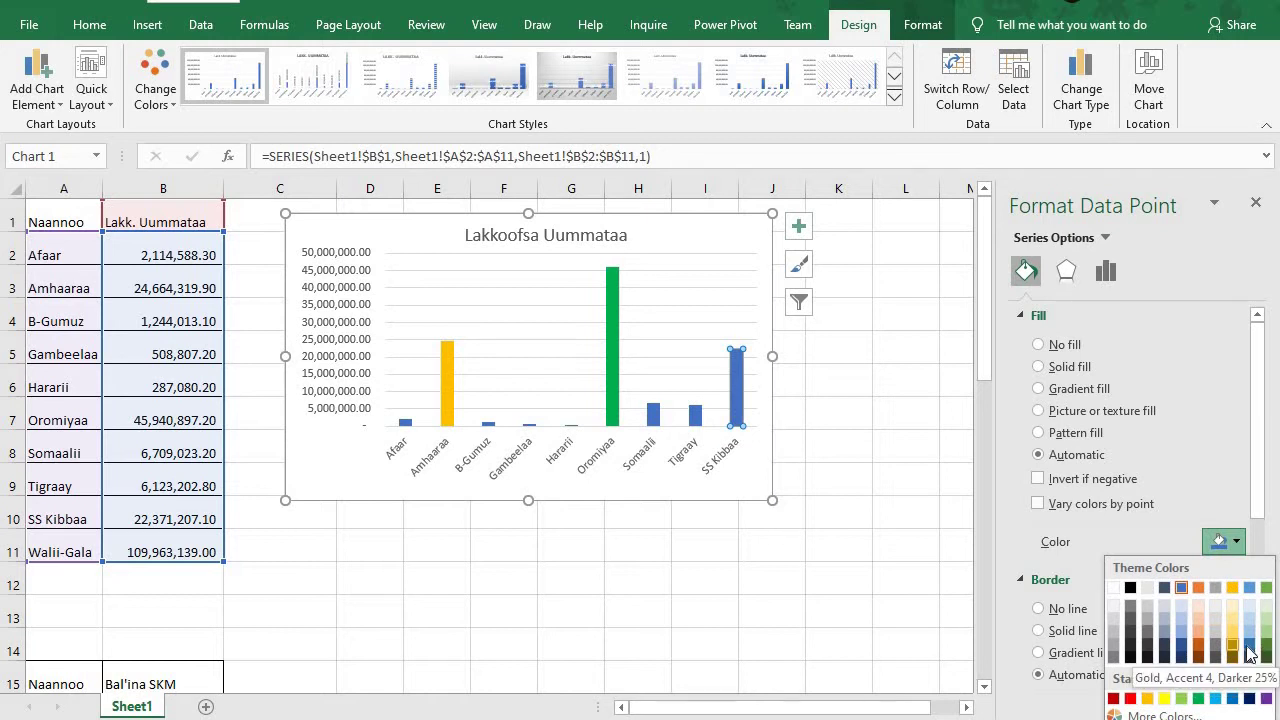
left_click(1215, 700)
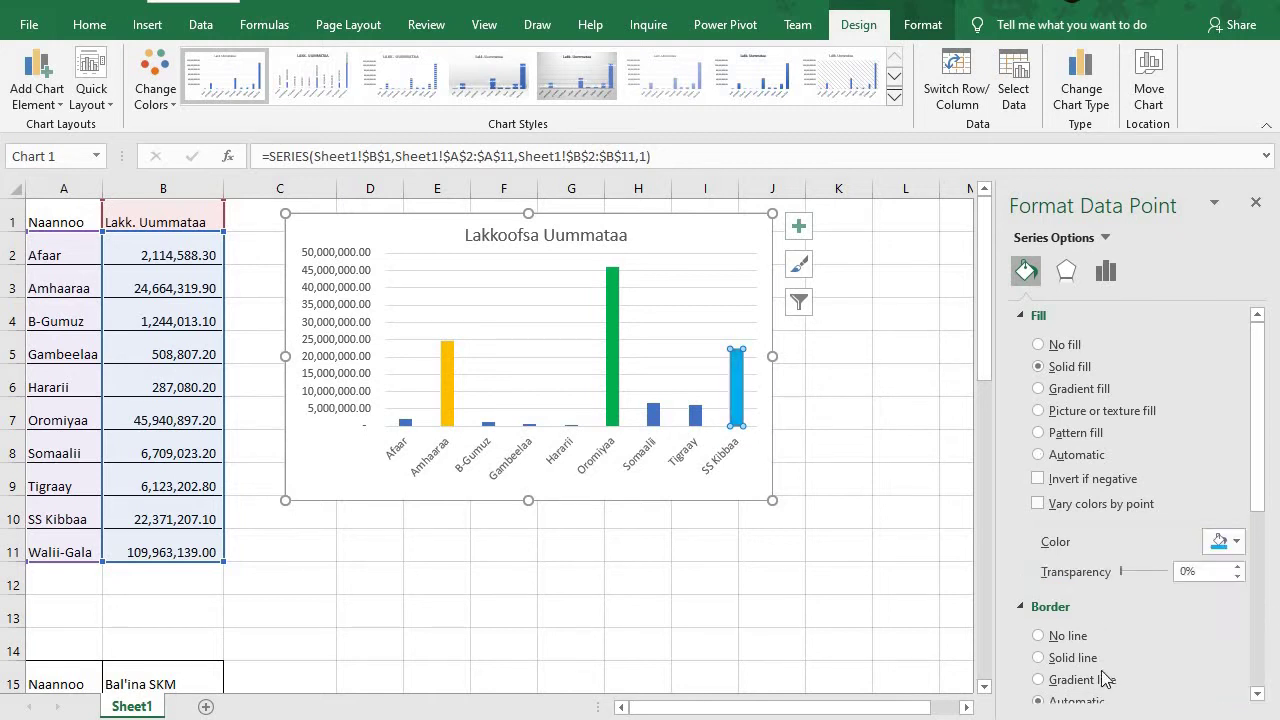
Fill only the Somaalii column with the dark orange theme colour
left_click(657, 424)
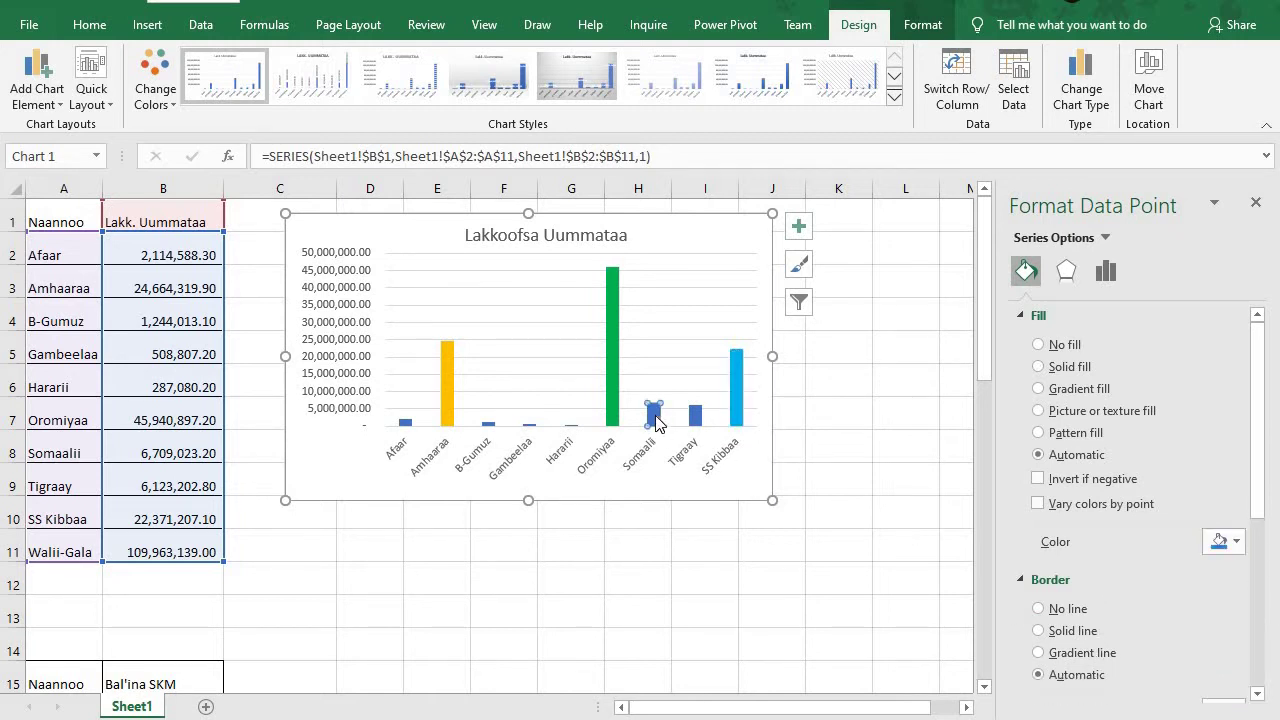
left_click(1236, 543)
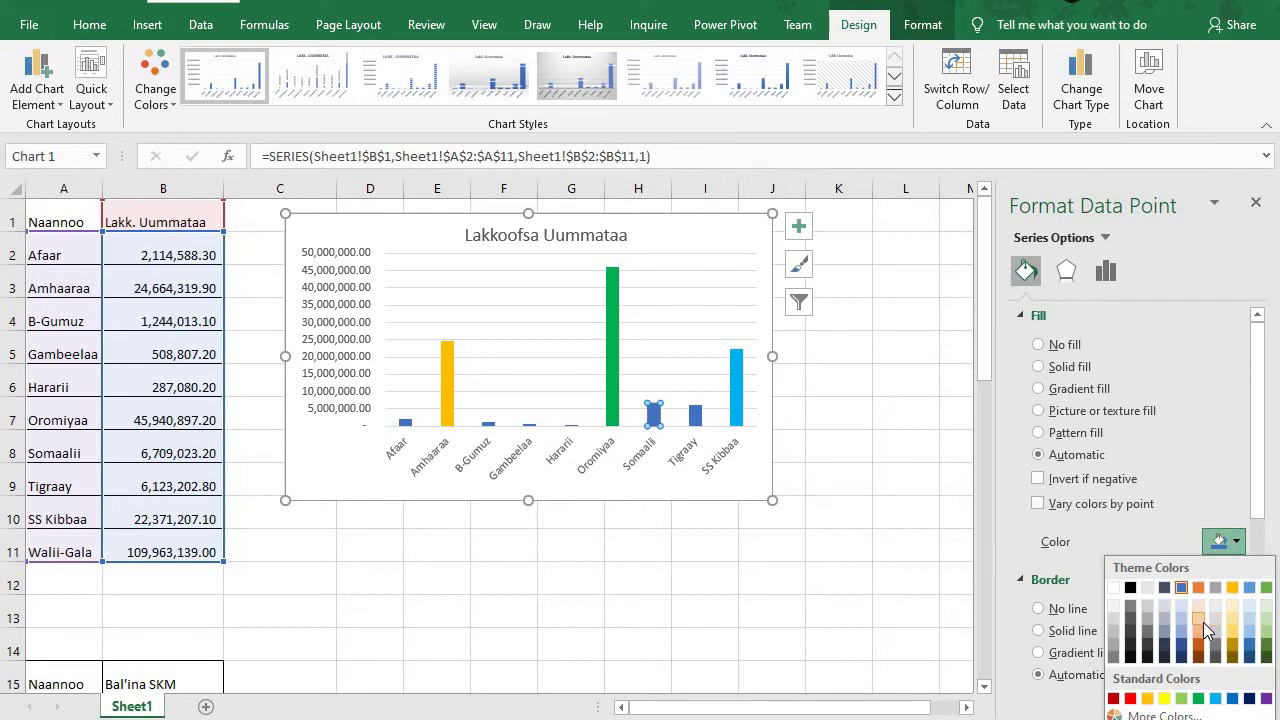
left_click(1198, 645)
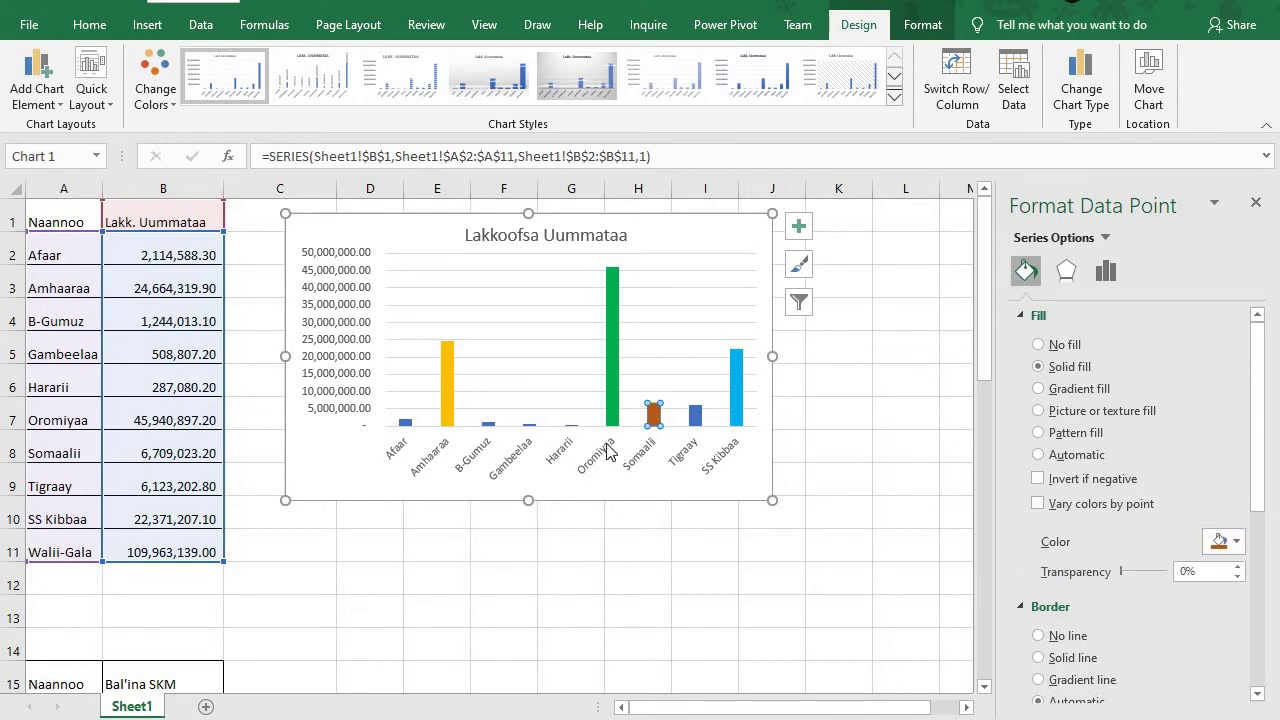
Select the chart's plot area and try a dark grey and a very light grey solid fill on it
left_click(496, 322)
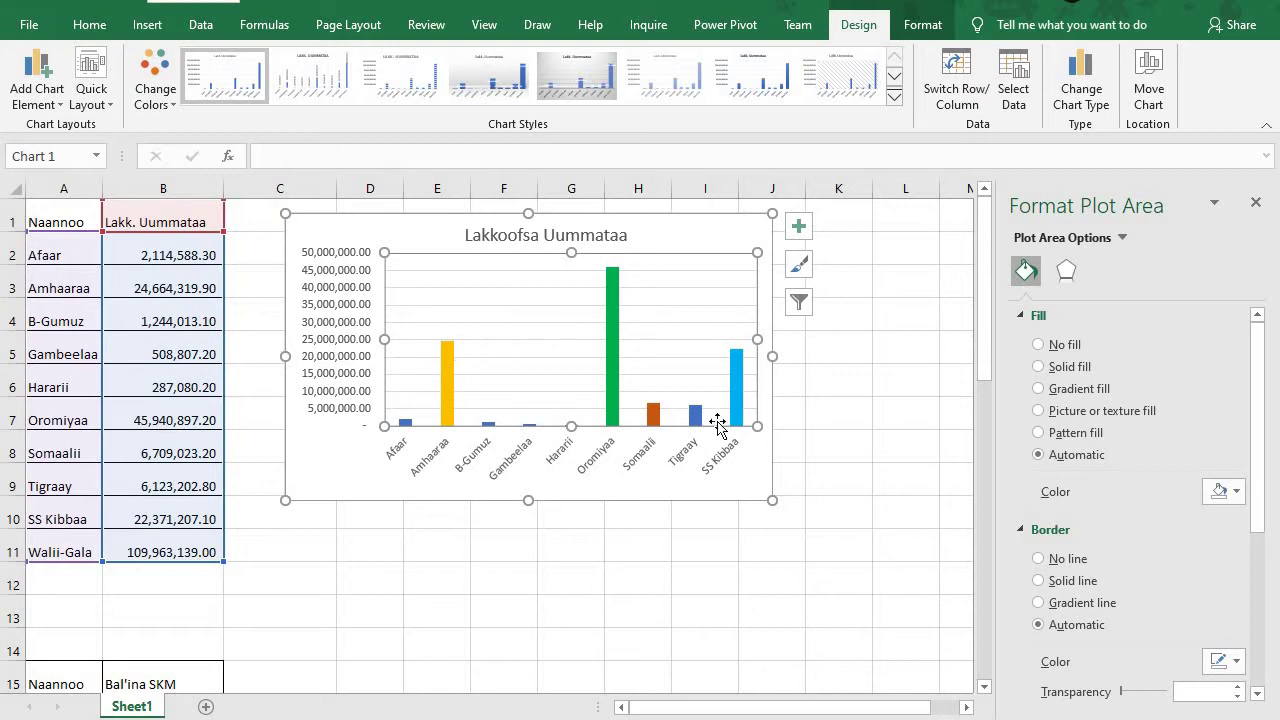
left_click(517, 305)
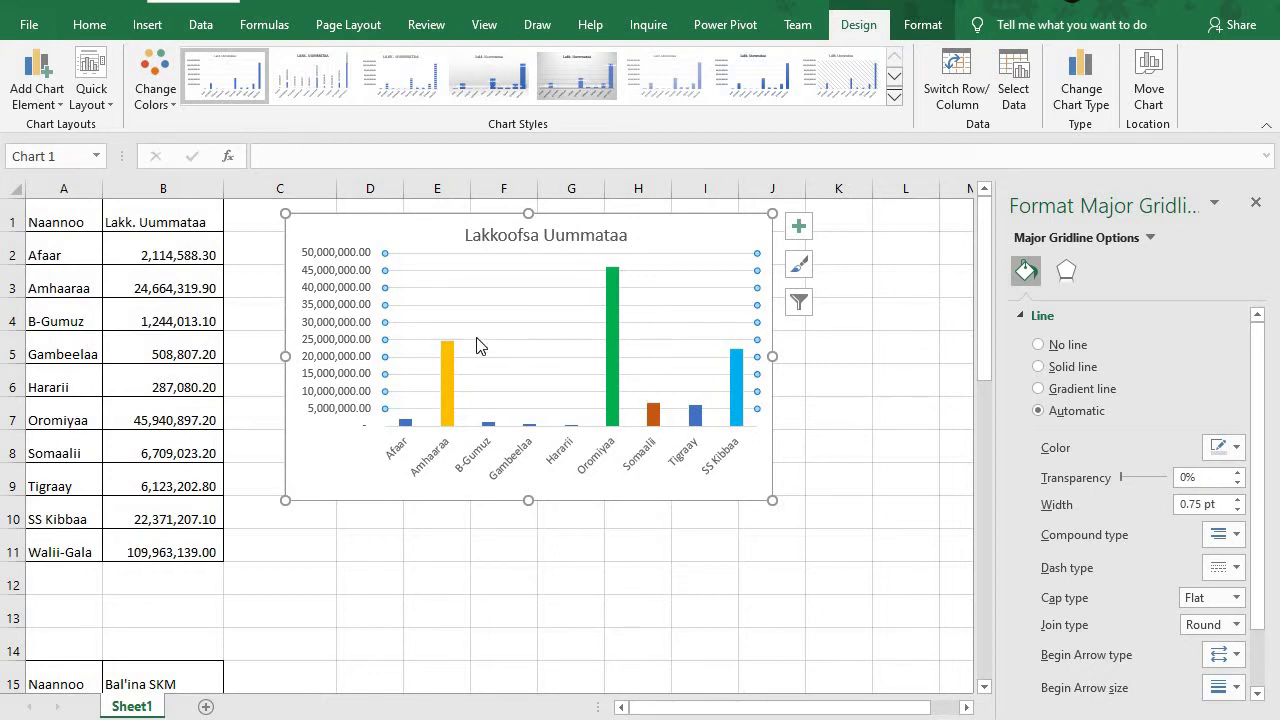
left_click(466, 369)
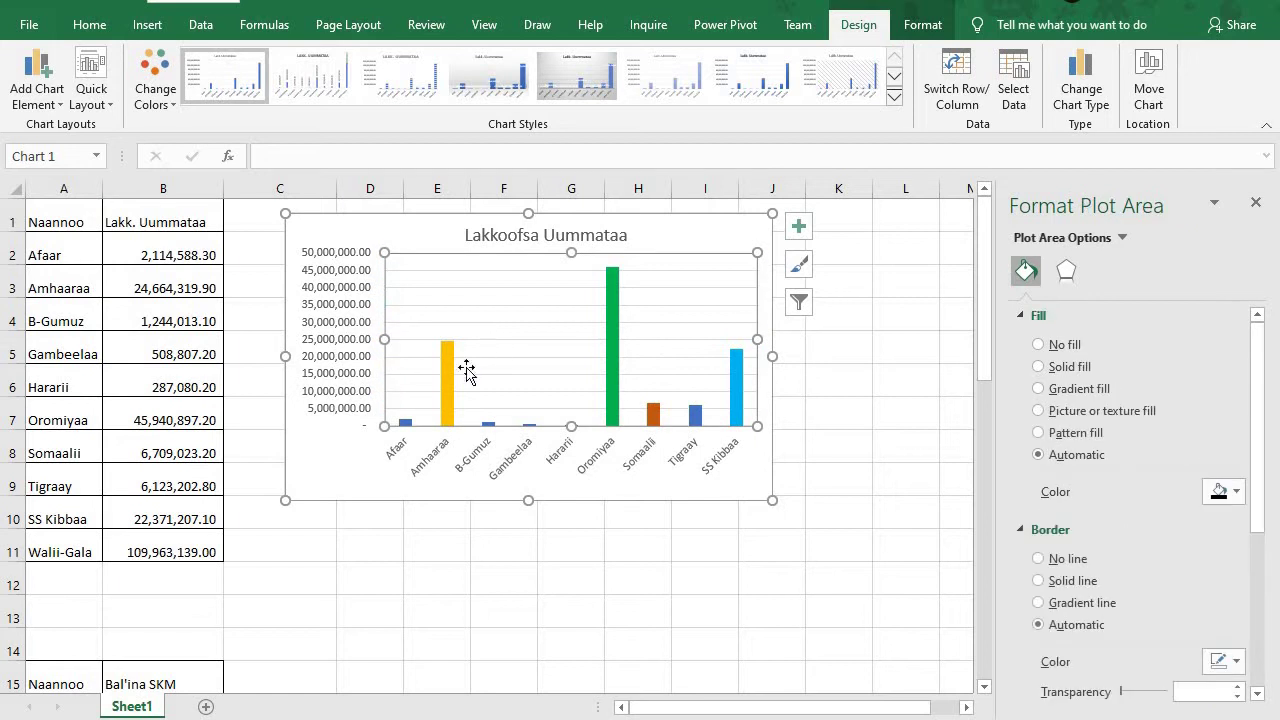
left_click(449, 369)
left_click(494, 366)
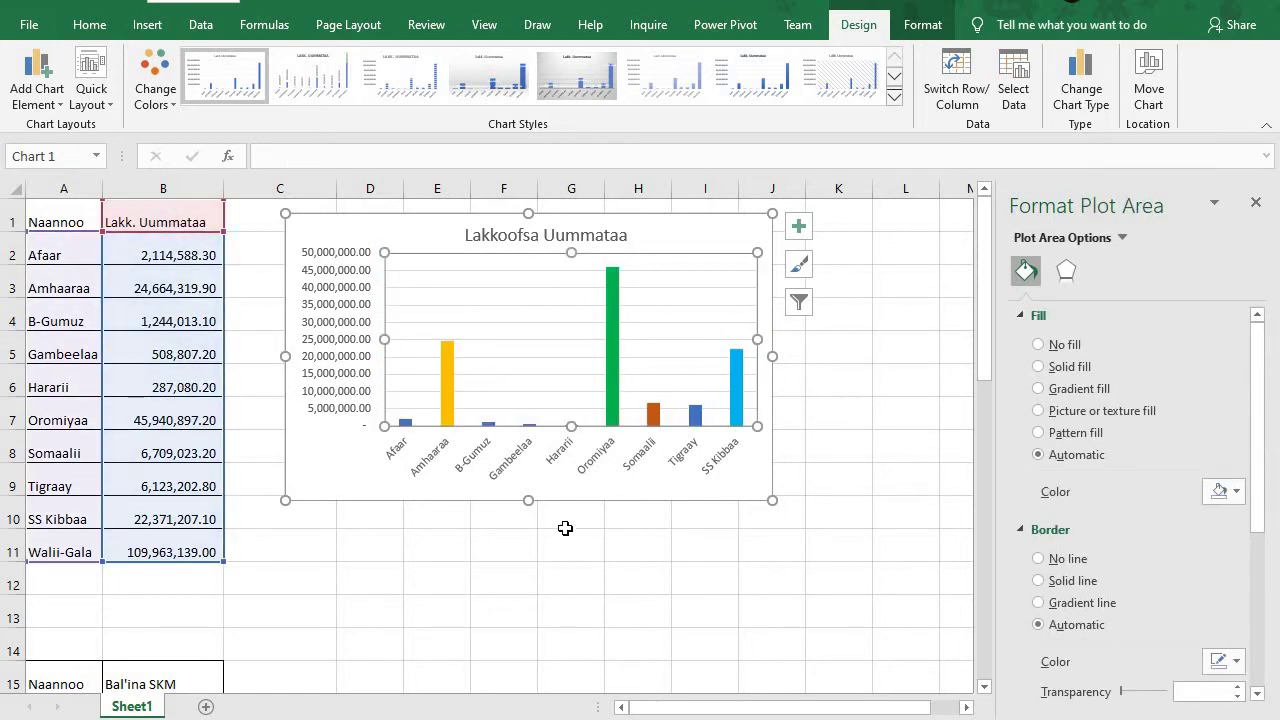
left_click(576, 492)
left_click(1238, 493)
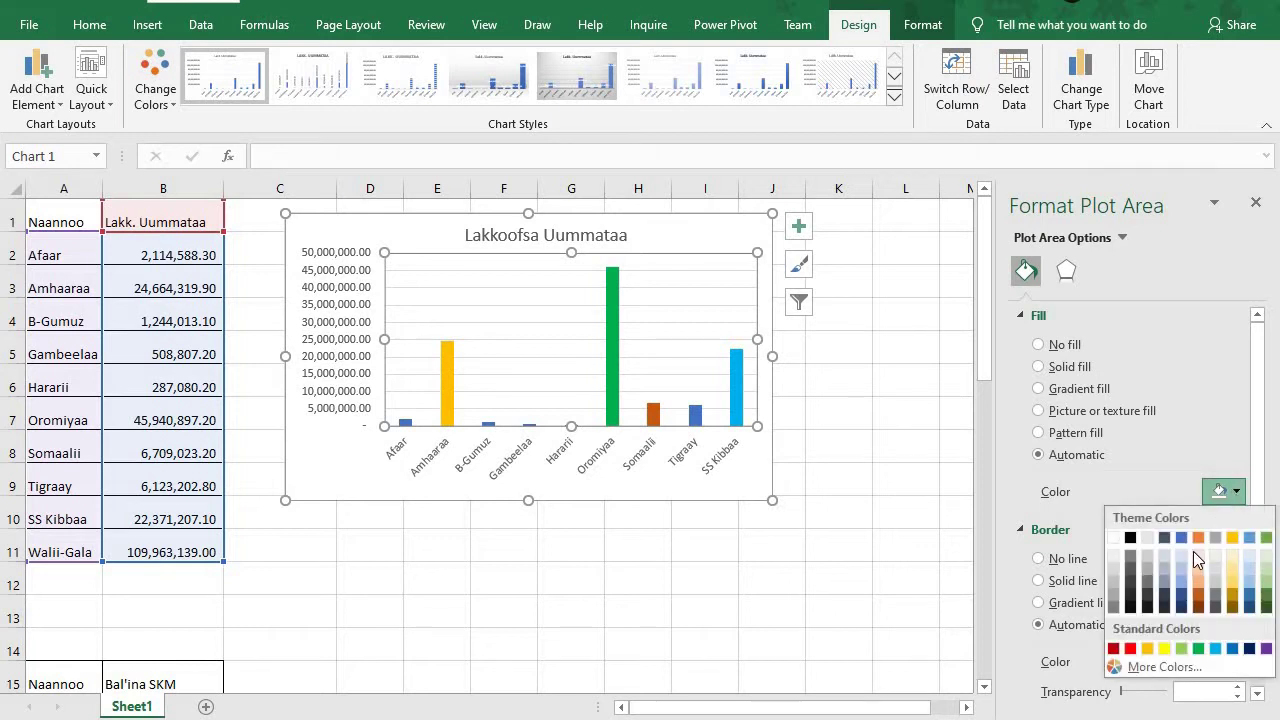
left_click(1150, 586)
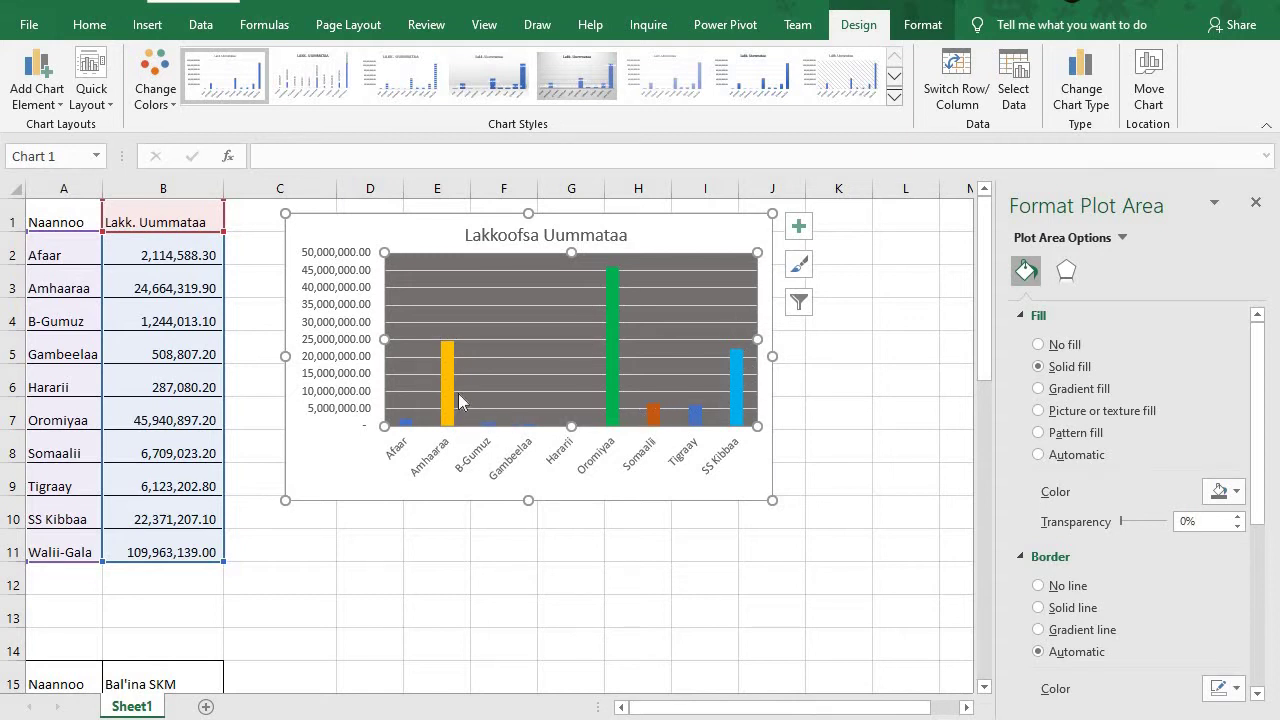
mouse_move(456, 399)
left_click(1236, 491)
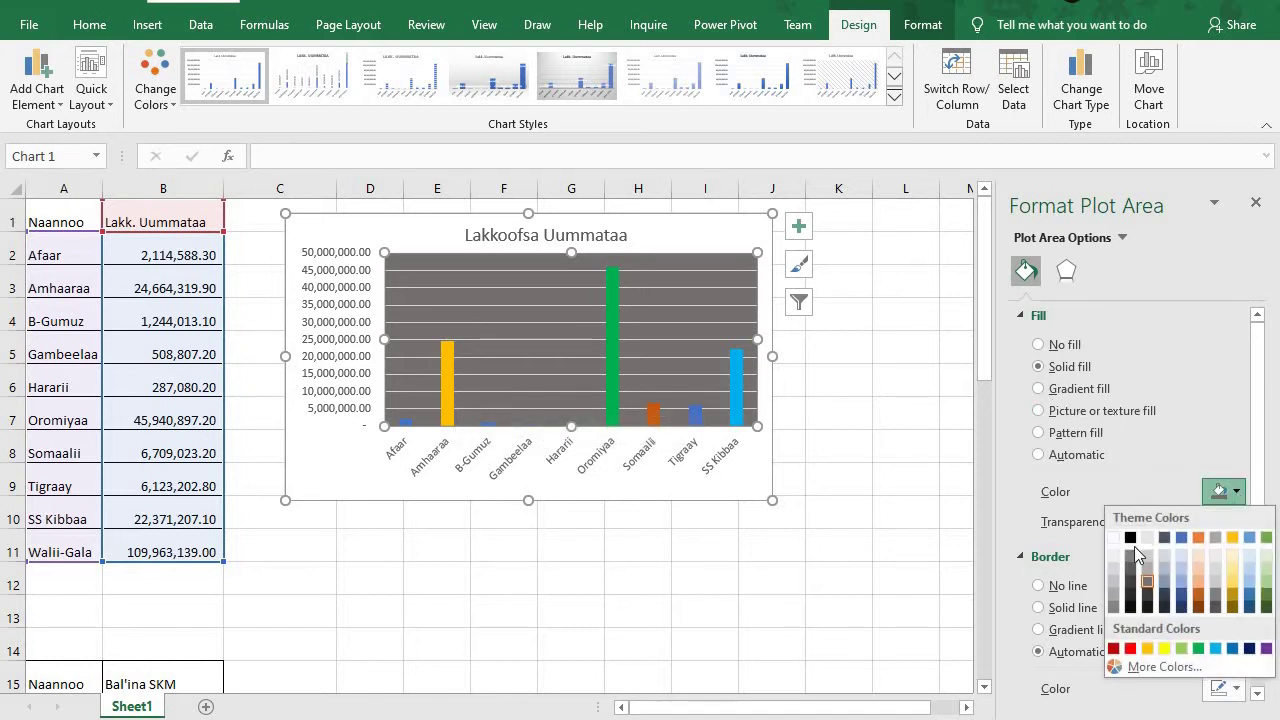
left_click(1116, 559)
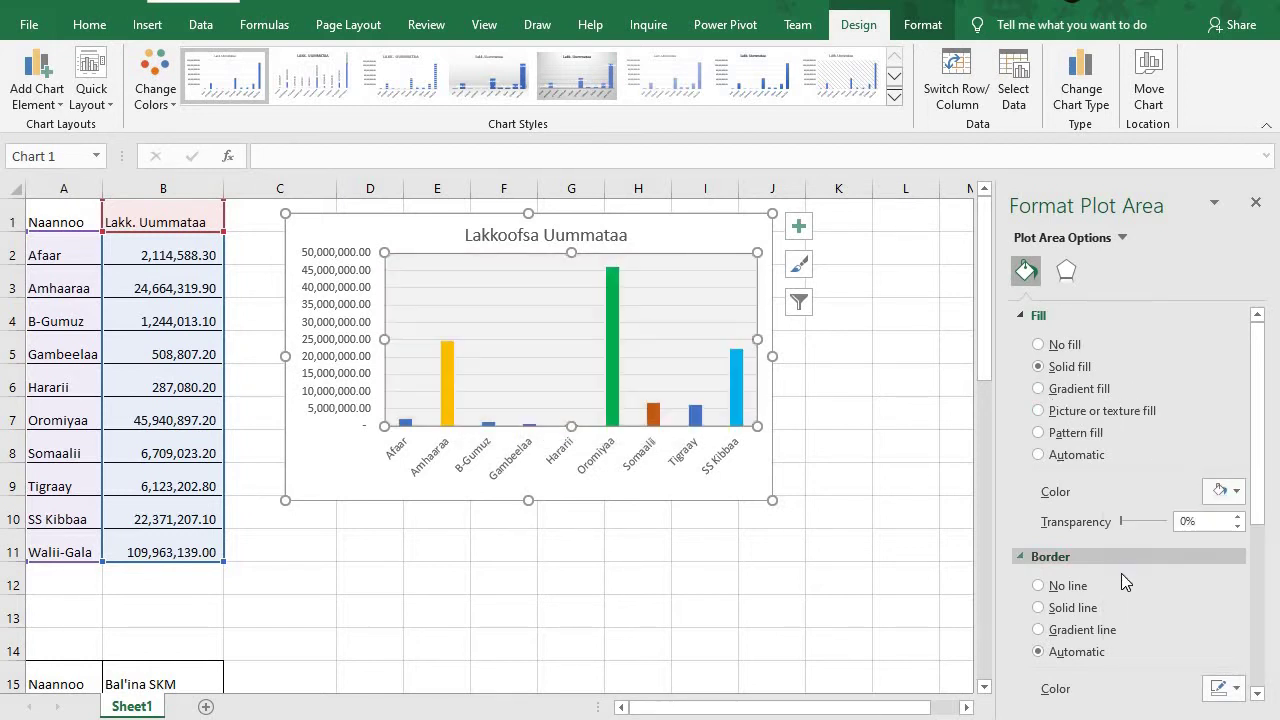
Fill the plot area with a light blue theme colour and select the whole chart area
left_click(1232, 491)
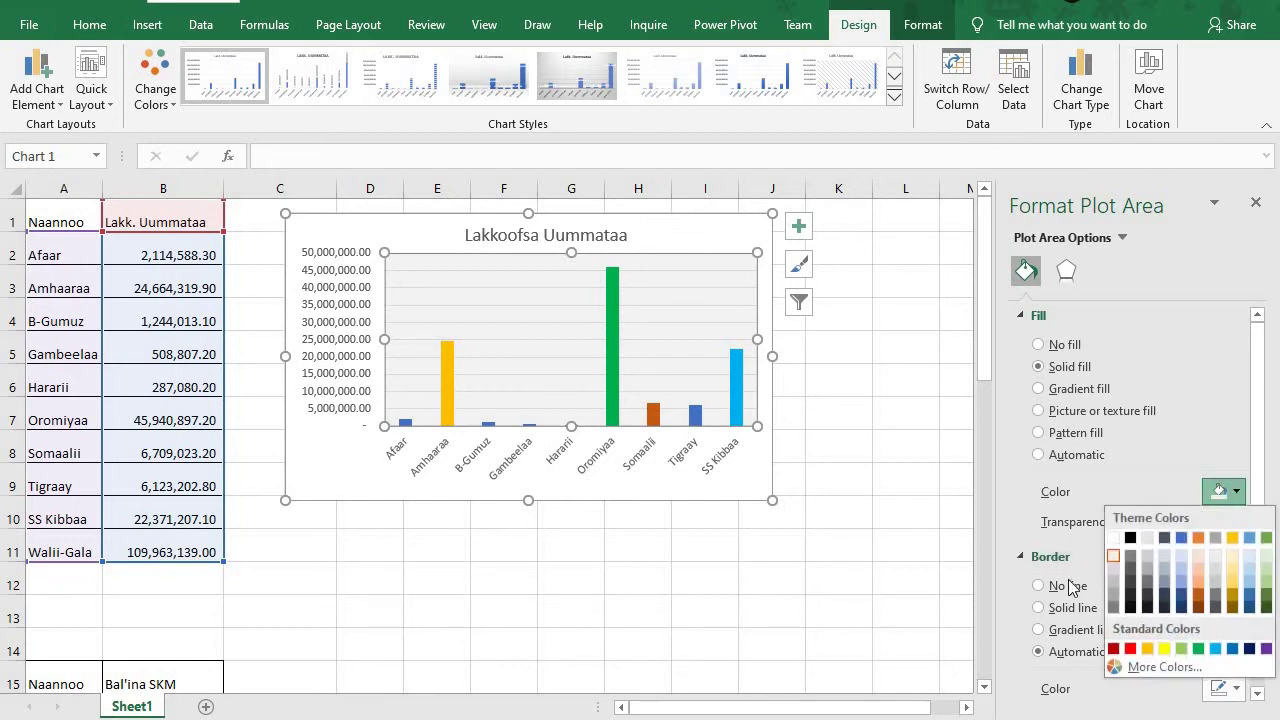
left_click(1181, 569)
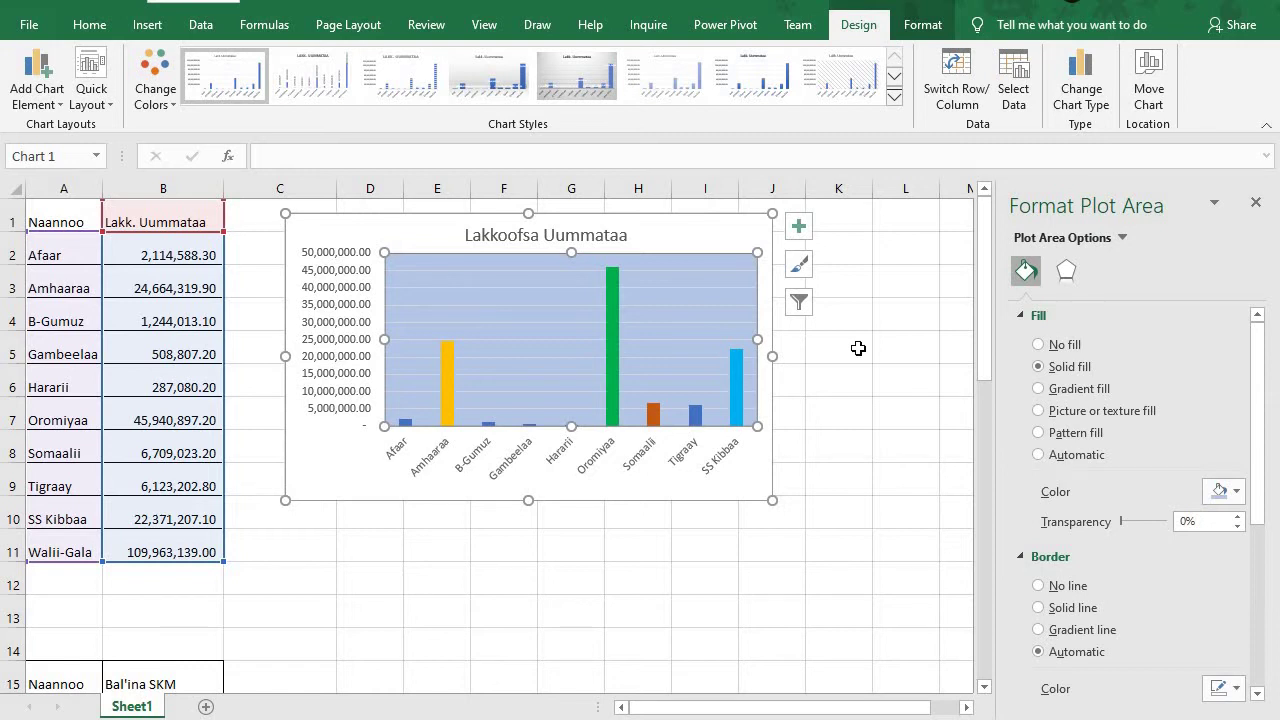
left_click(387, 228)
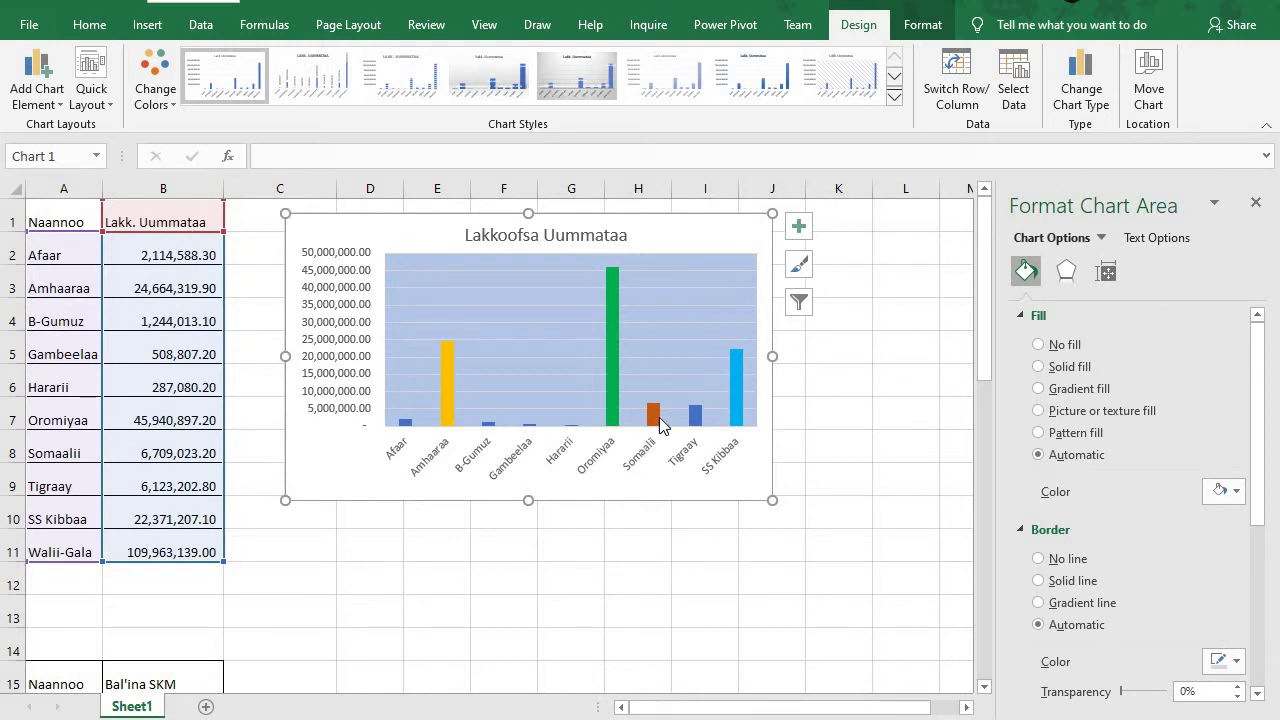
left_click(800, 304)
scroll(950, 520, "down", 1)
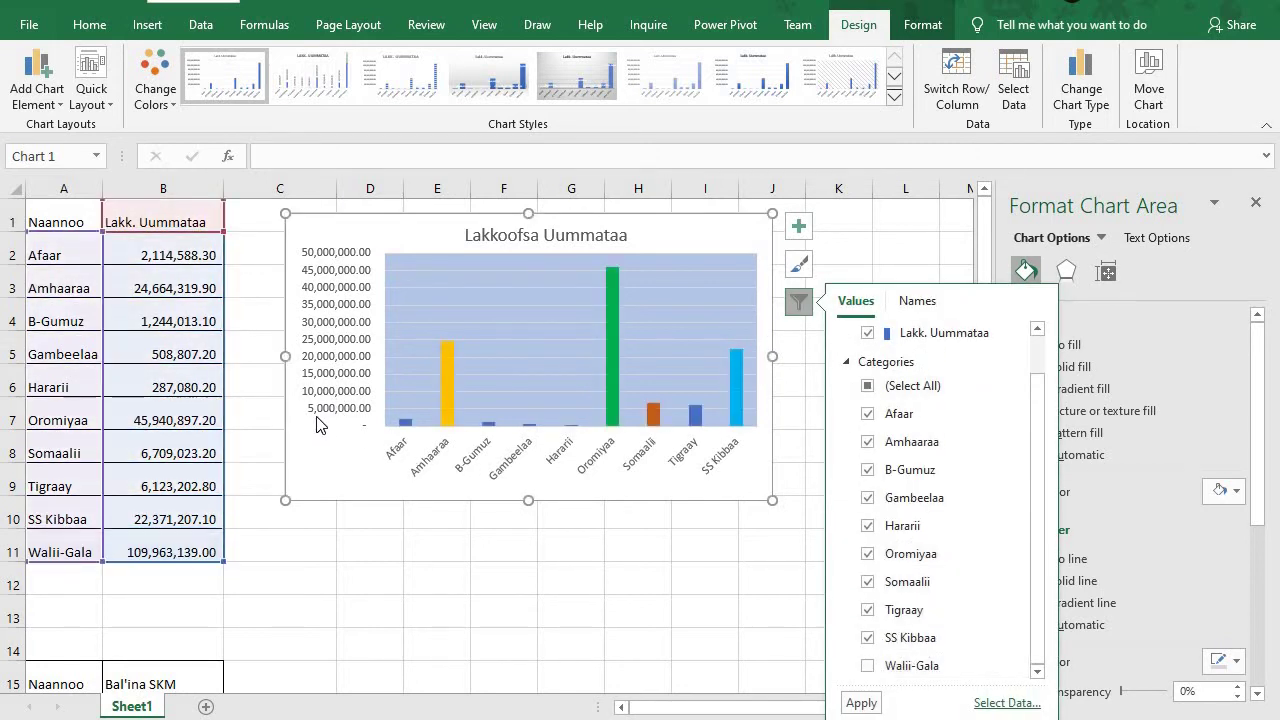
left_click(855, 240)
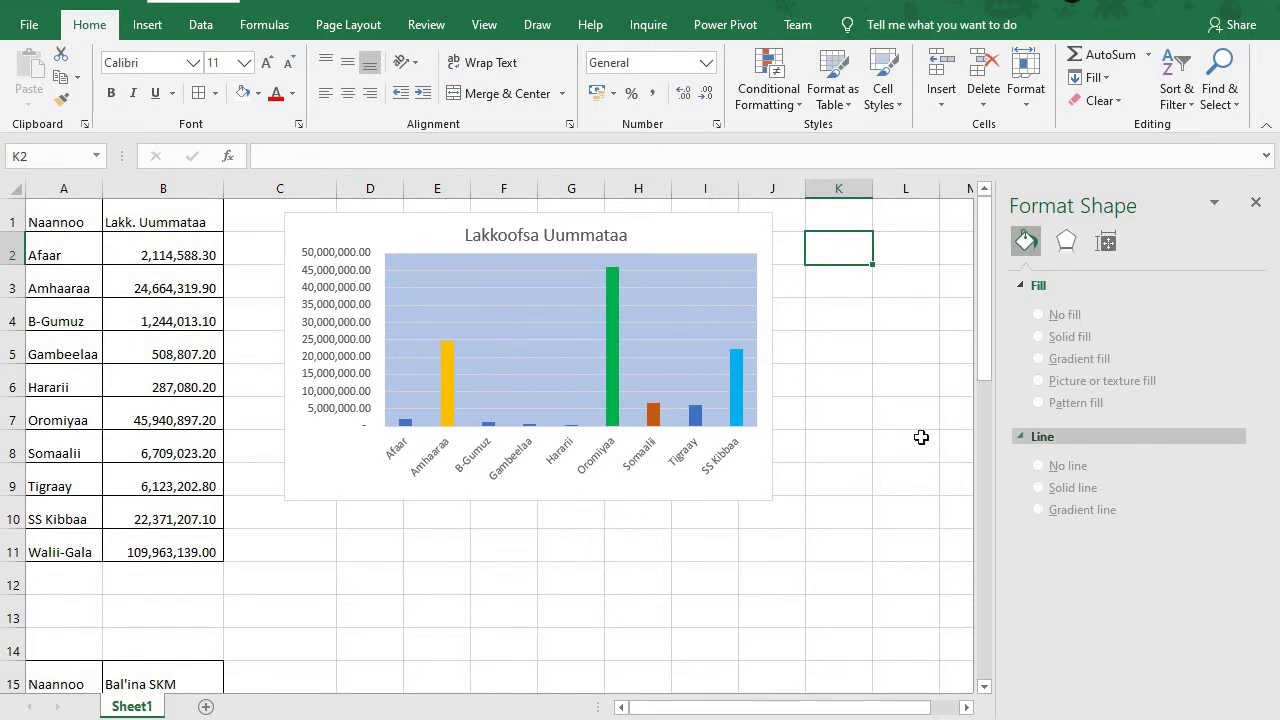
Widen the chart to the end of column J and give its horizontal axis labels an orange diagonal-stripe pattern fill
left_click(510, 342)
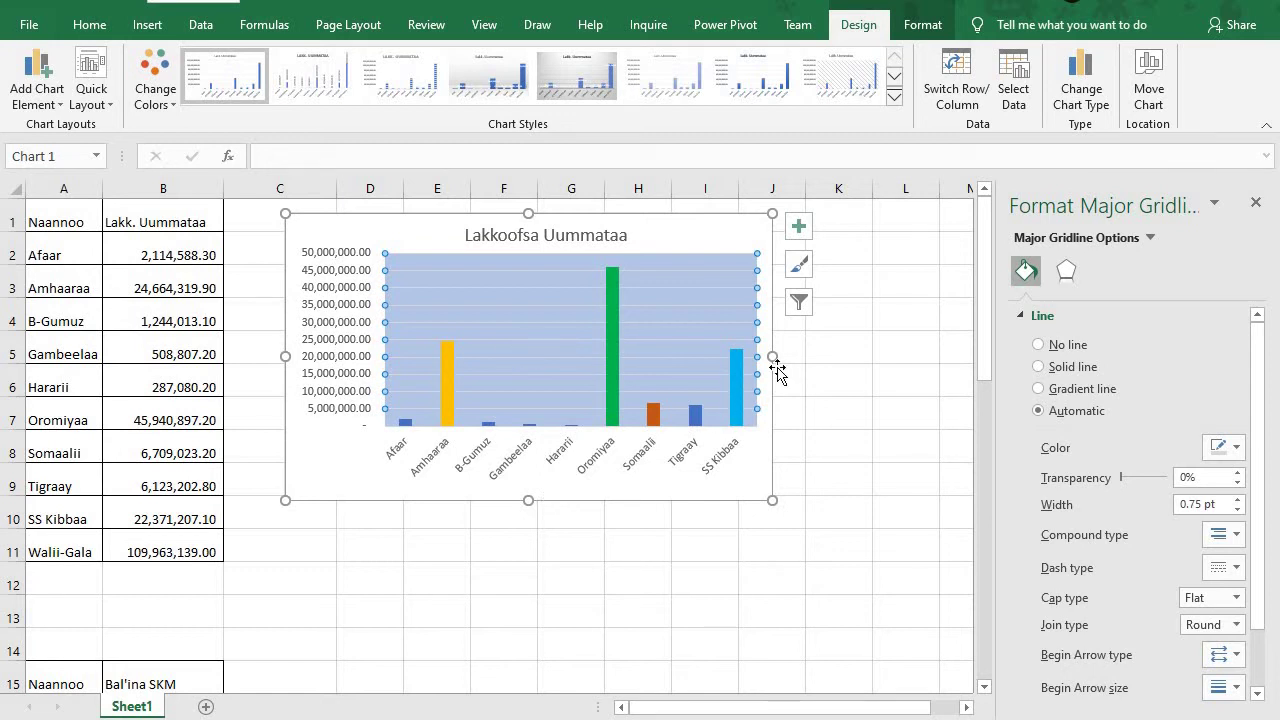
left_click_drag(770, 357, 802, 357)
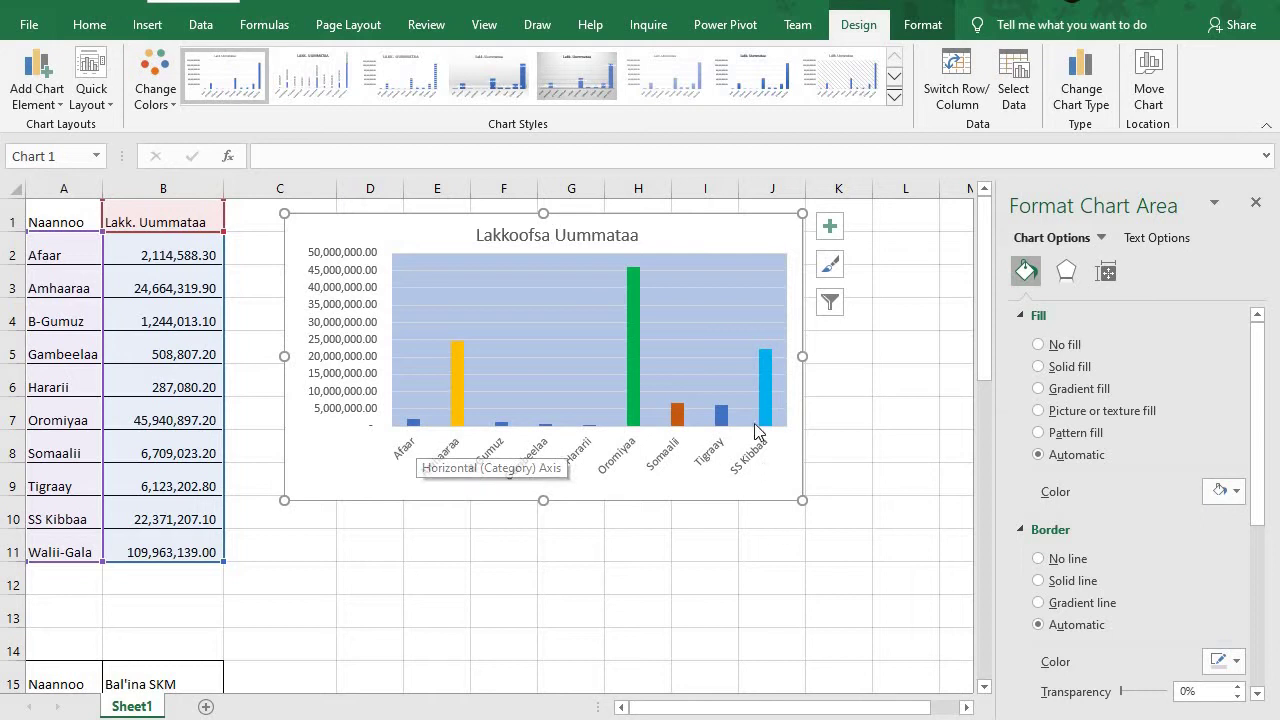
left_click(455, 451)
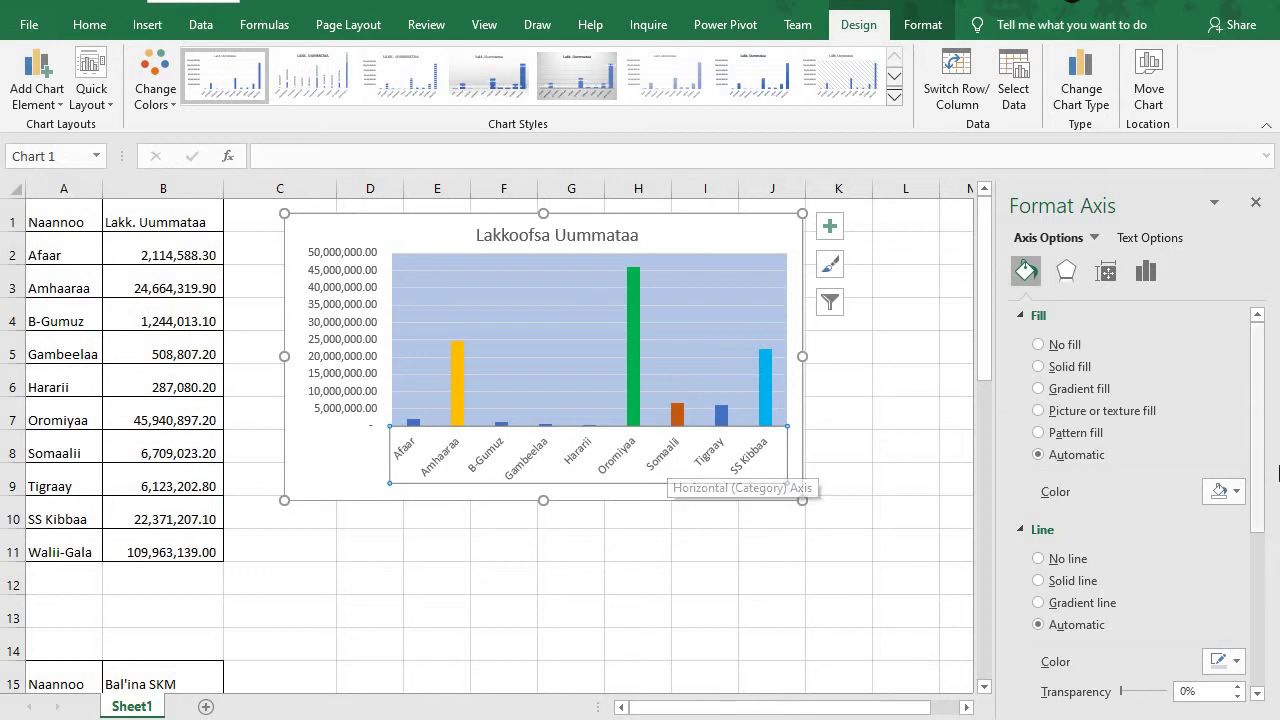
left_click(1230, 491)
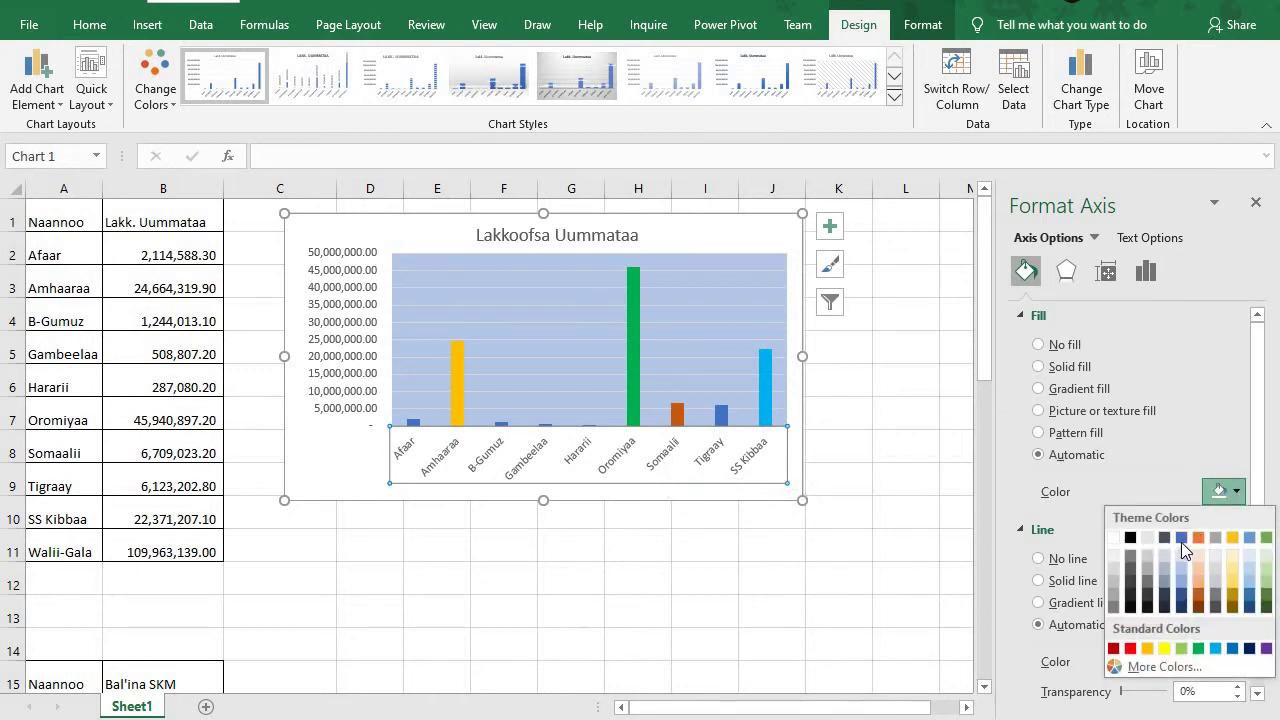
left_click(1198, 572)
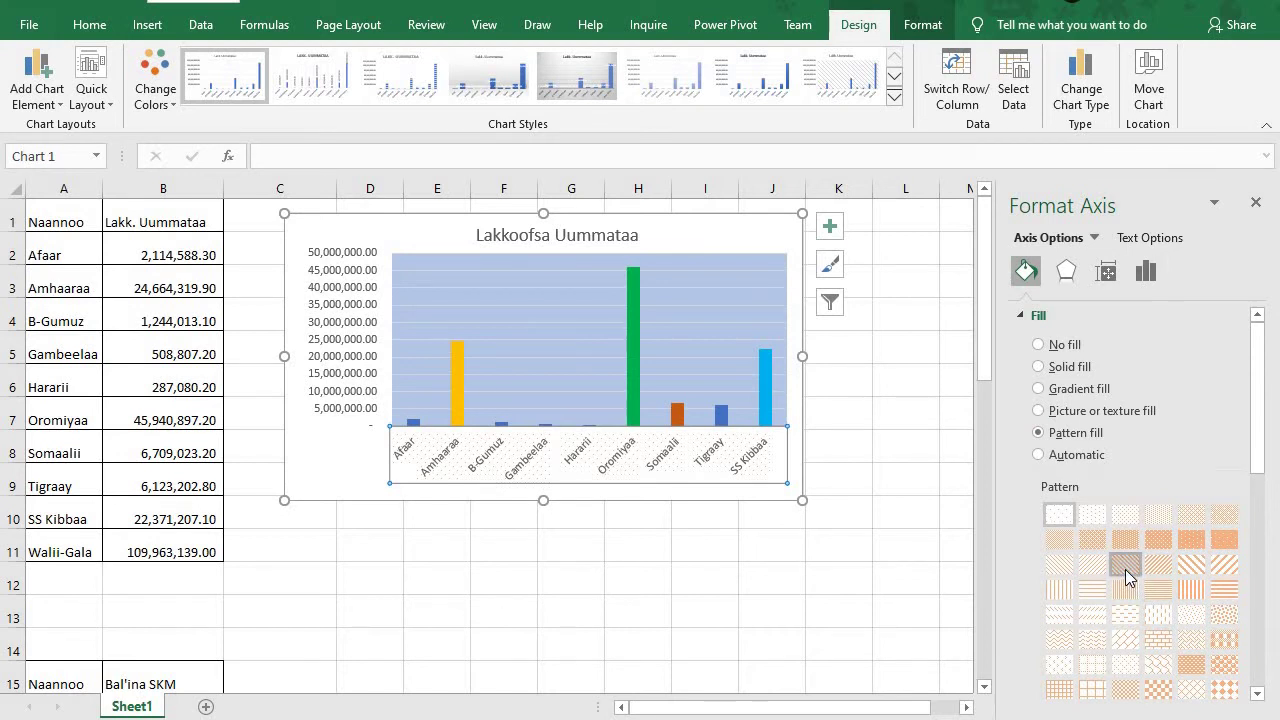
left_click(1125, 569)
Try a gradient fill on the plot area and replace it with a fine light blue dotted pattern fill
left_click(684, 342)
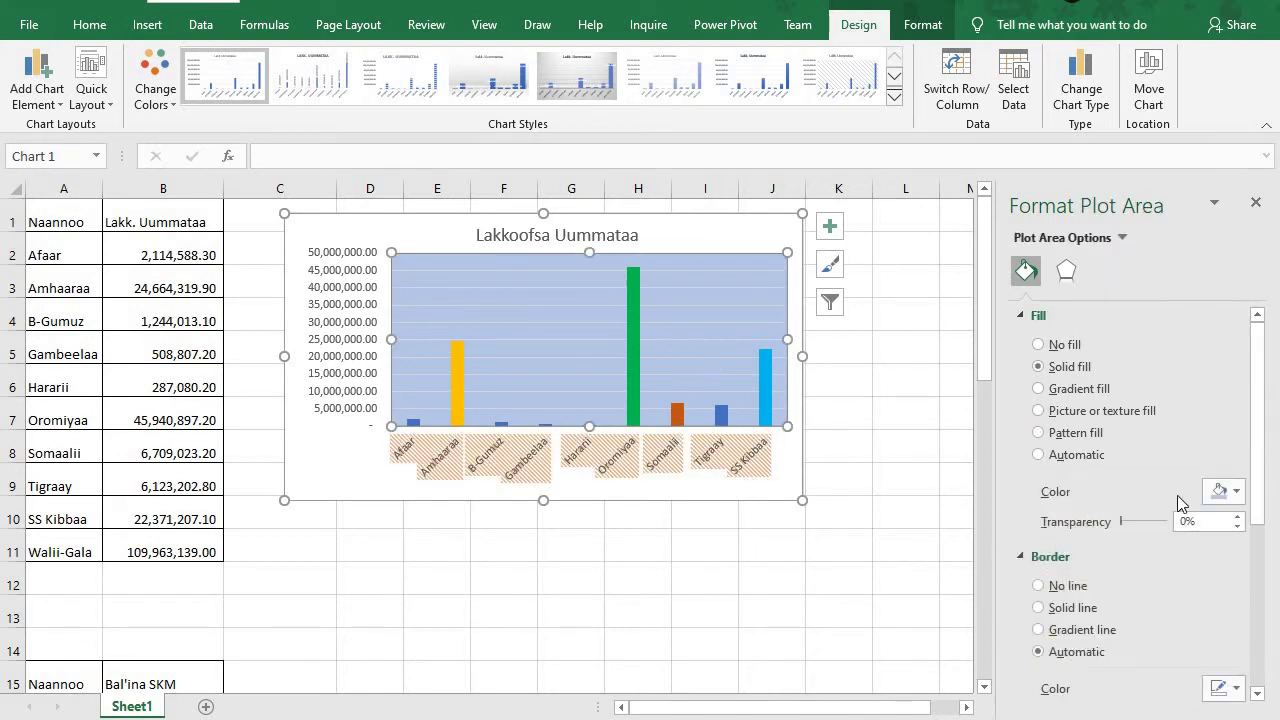
left_click(1041, 389)
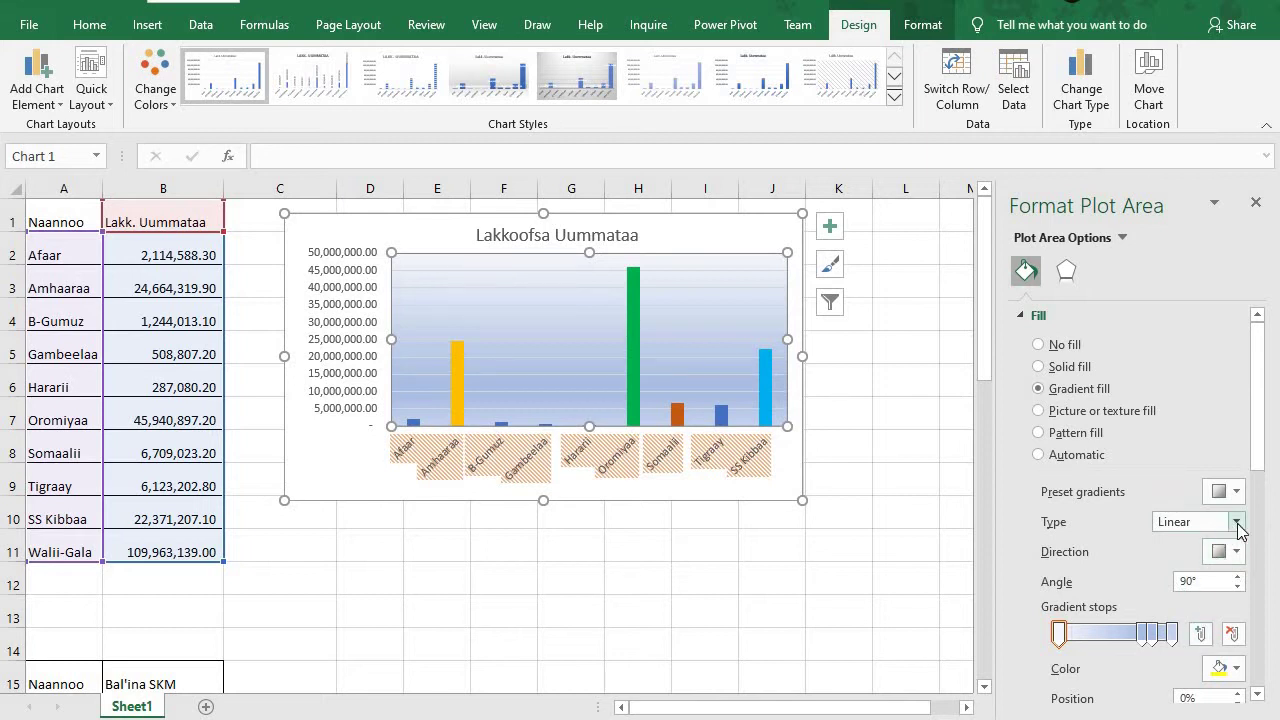
left_click(1058, 438)
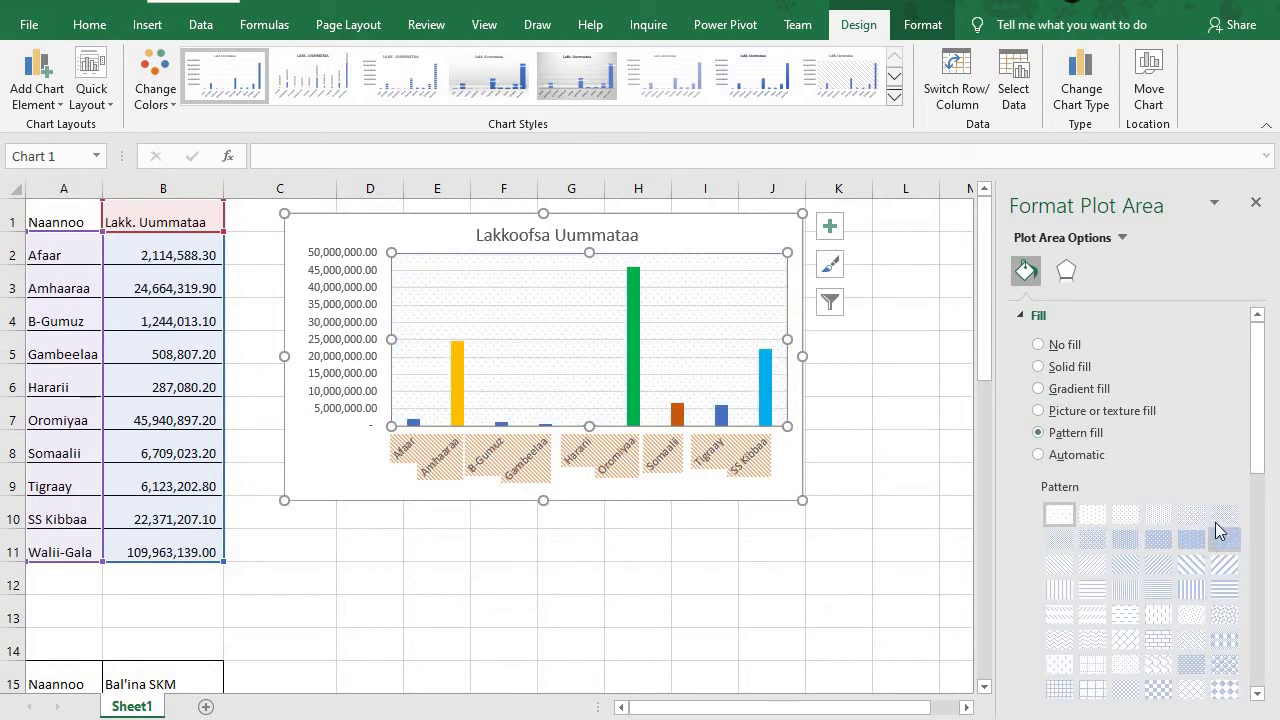
left_click(1190, 515)
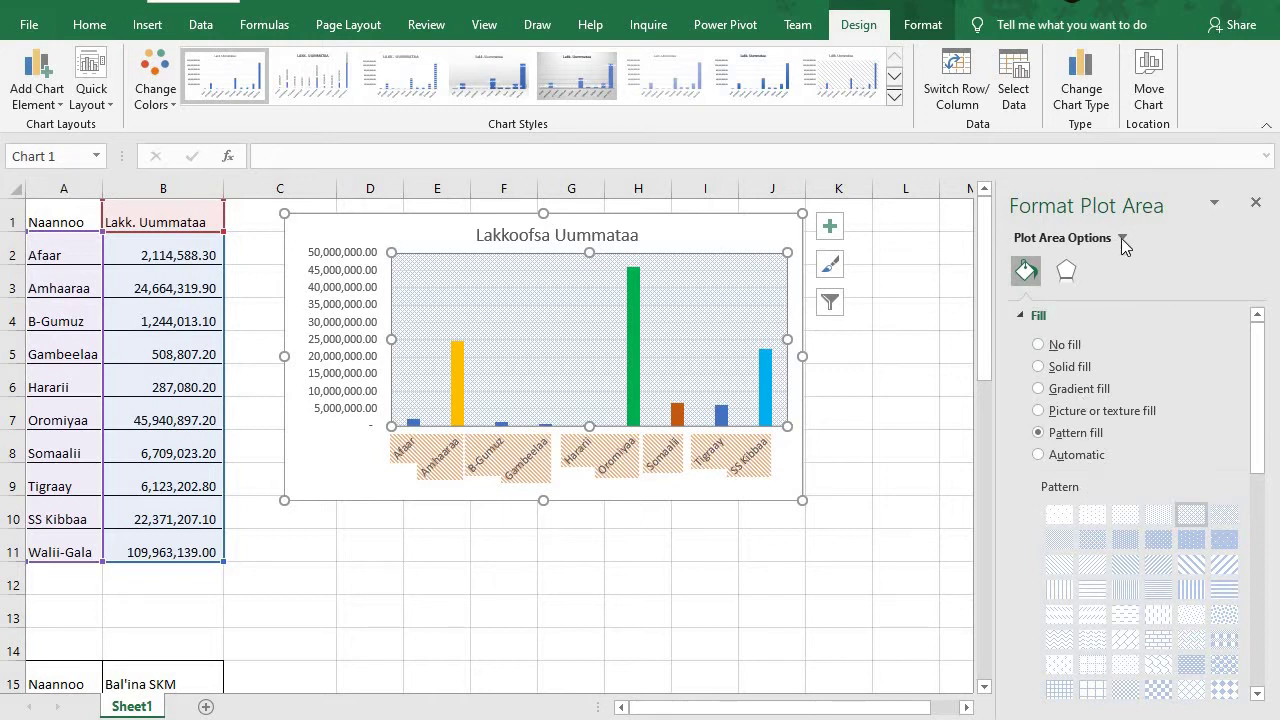
scroll(1234, 410, "down", 3)
scroll(1240, 540, "down", 3)
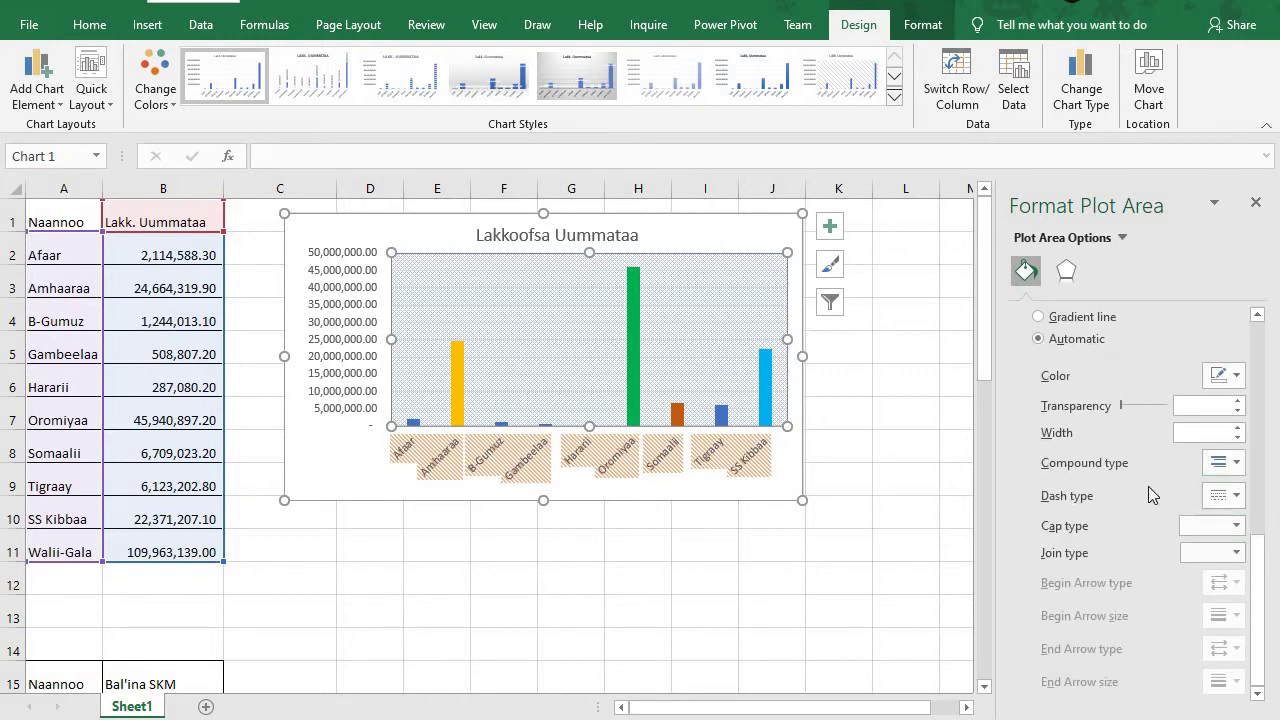
scroll(1148, 486, "up", 3)
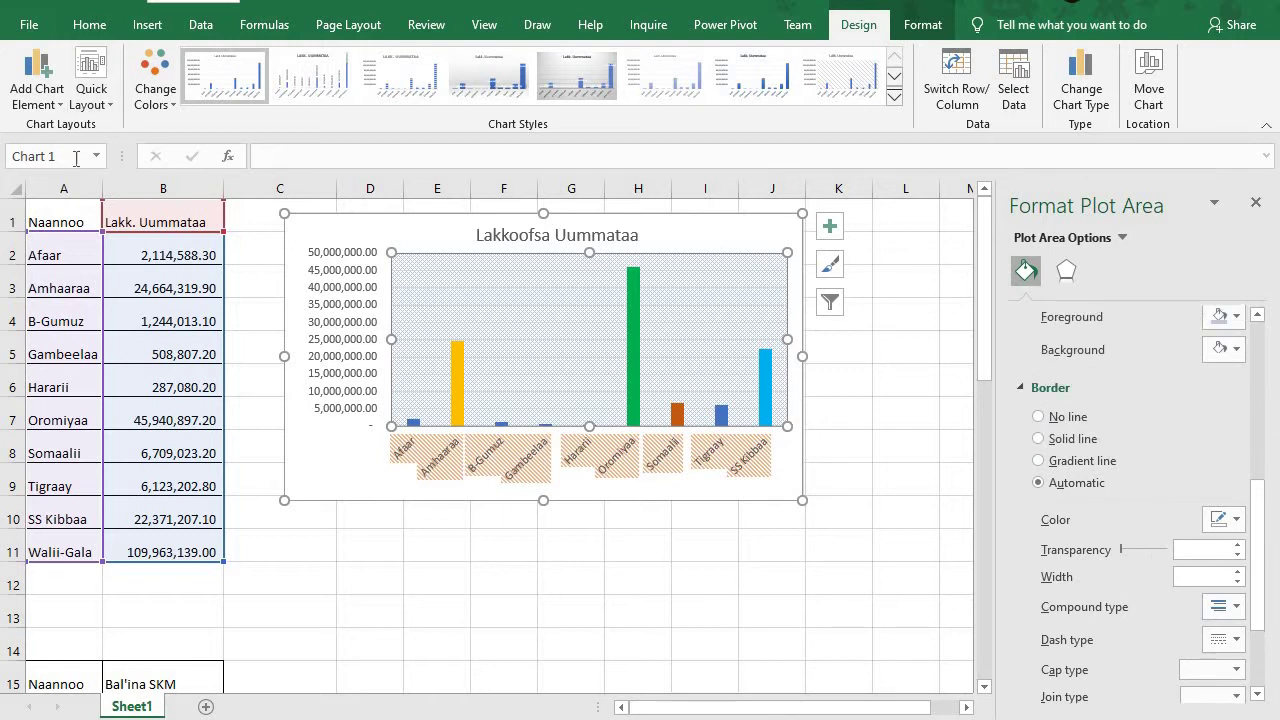
Widen the chart further until its right edge reaches about the middle of column K
left_click(323, 350)
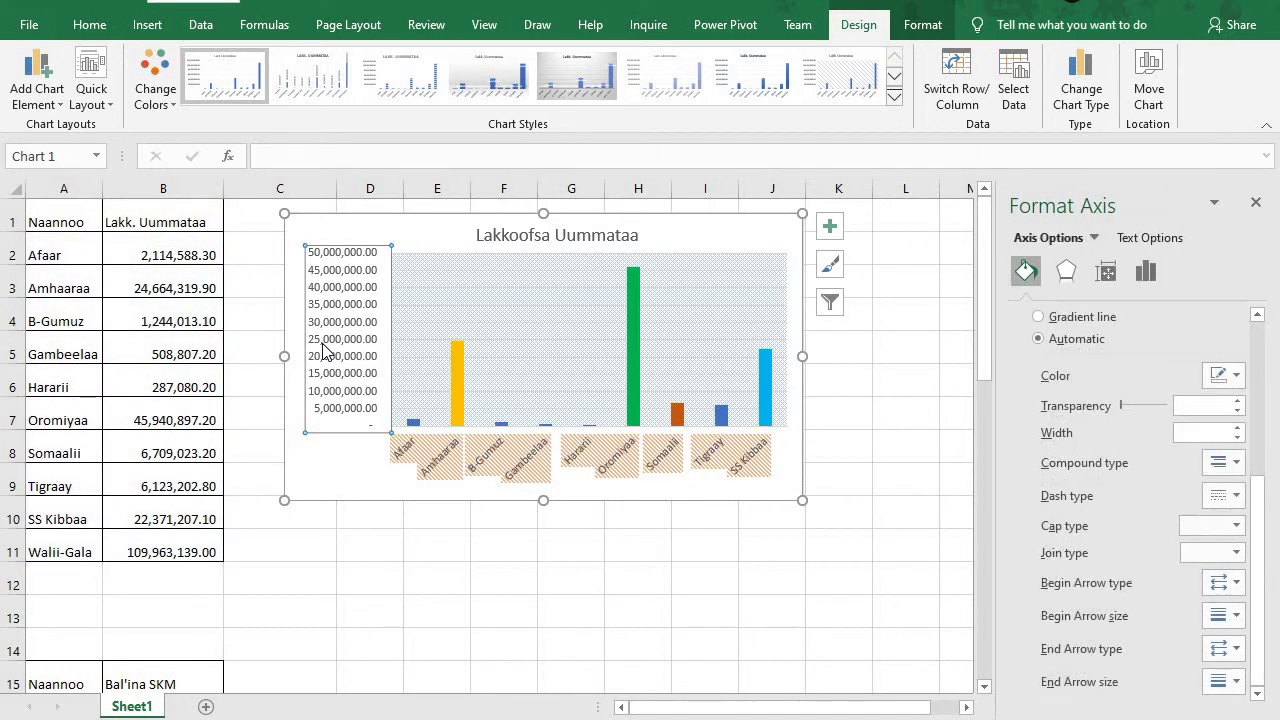
left_click(567, 341)
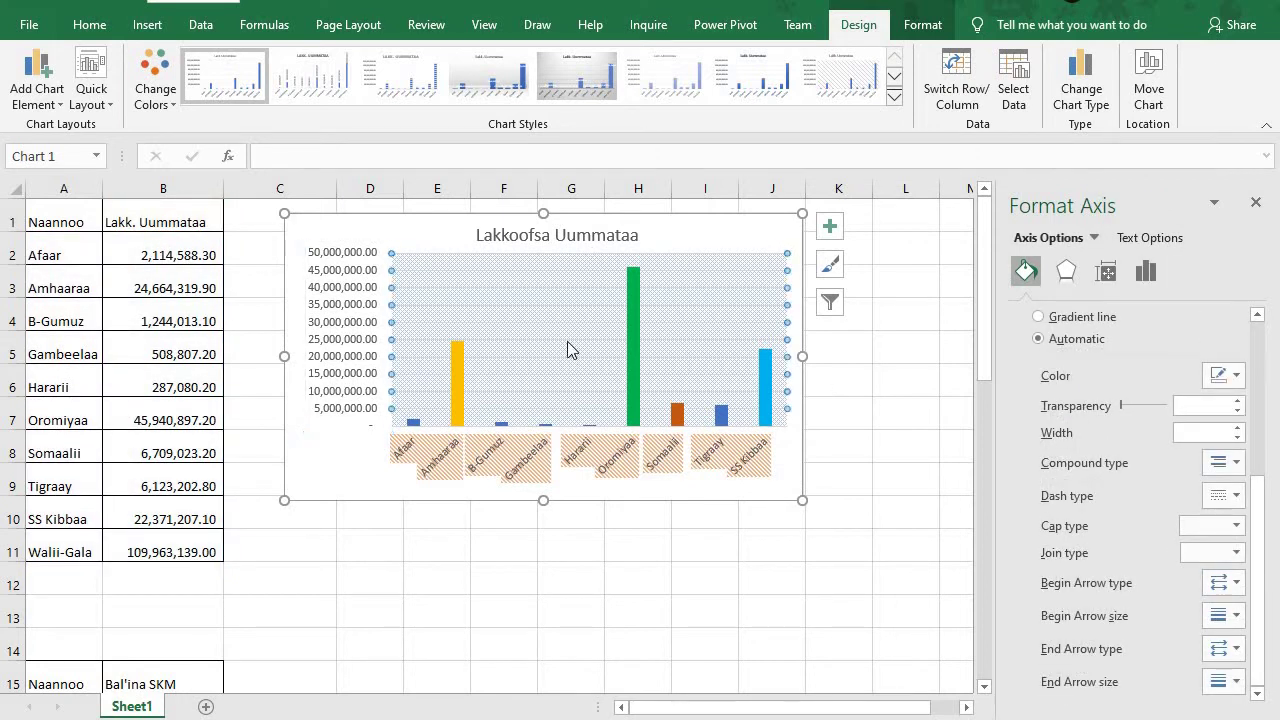
left_click_drag(802, 356, 837, 357)
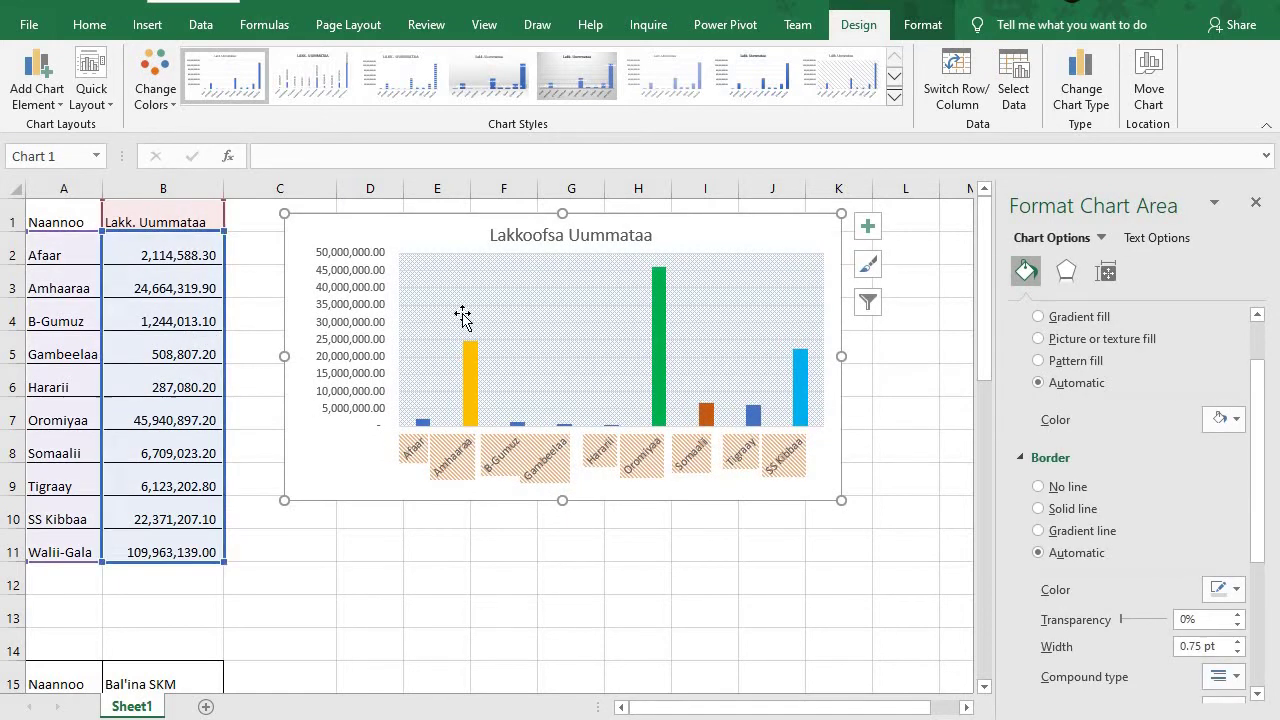
Add a primary horizontal axis title to the population chart
left_click(534, 320)
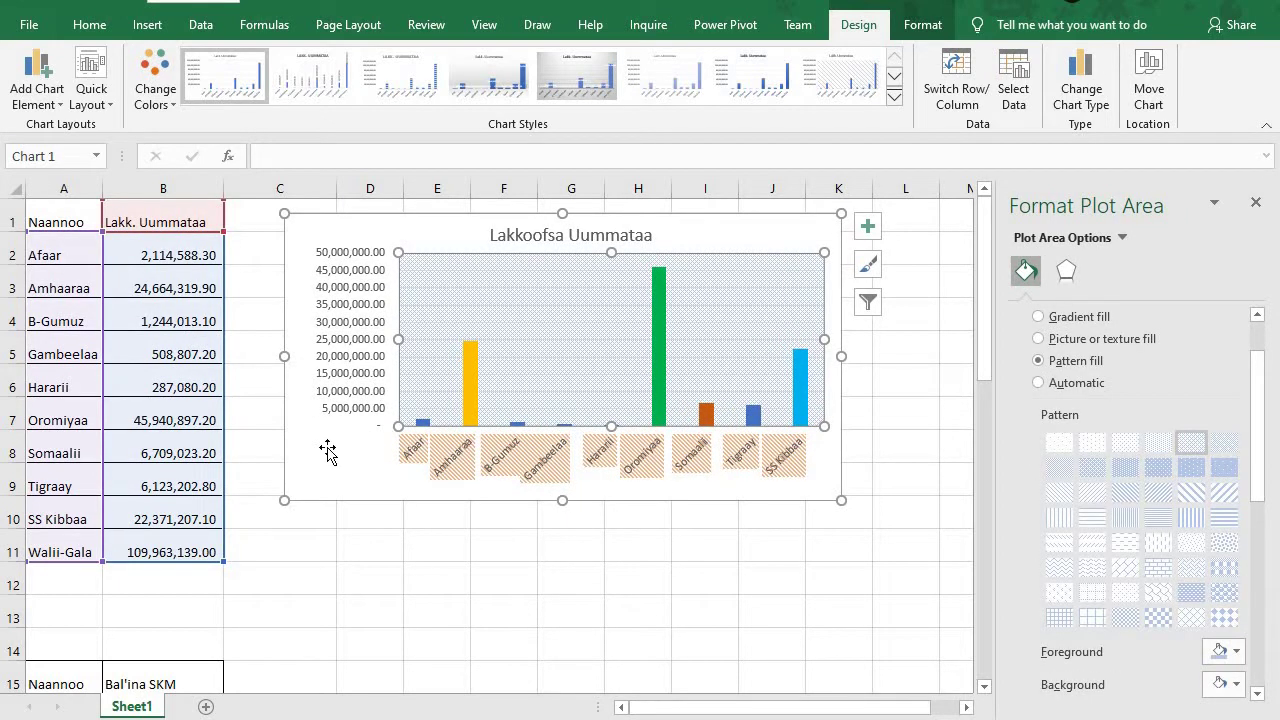
left_click(60, 104)
mouse_move(55, 133)
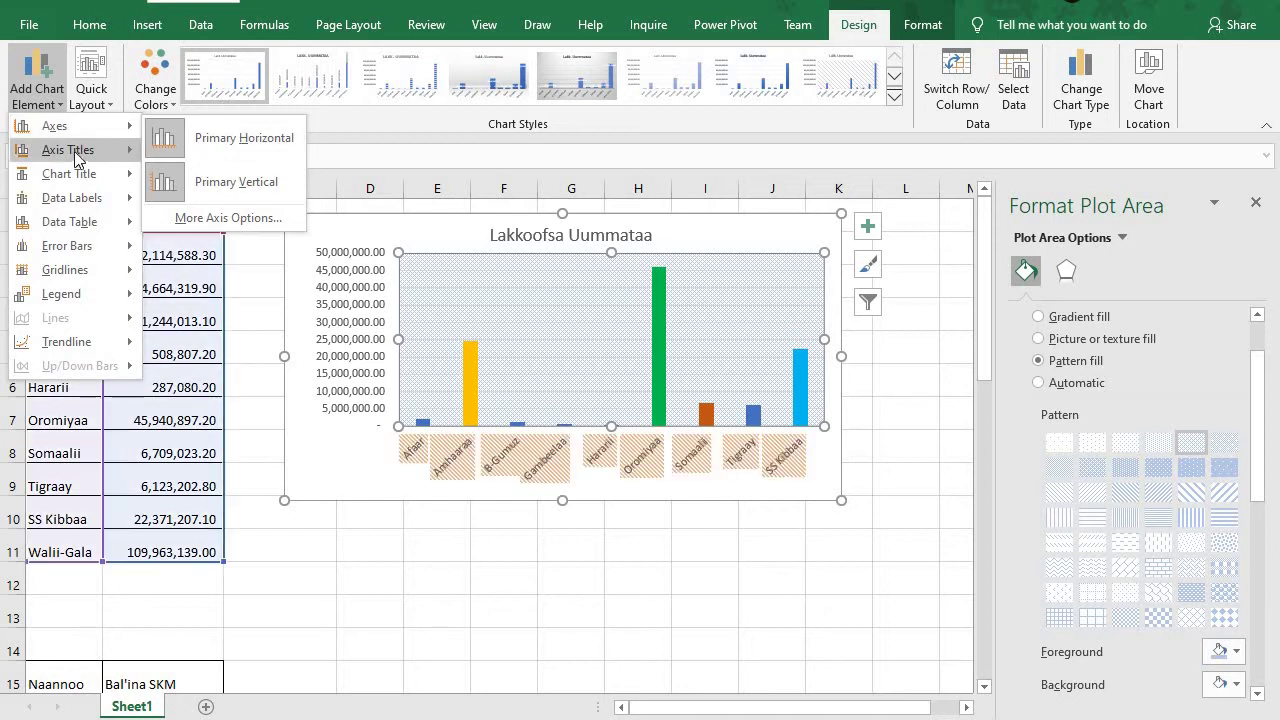
mouse_move(80, 152)
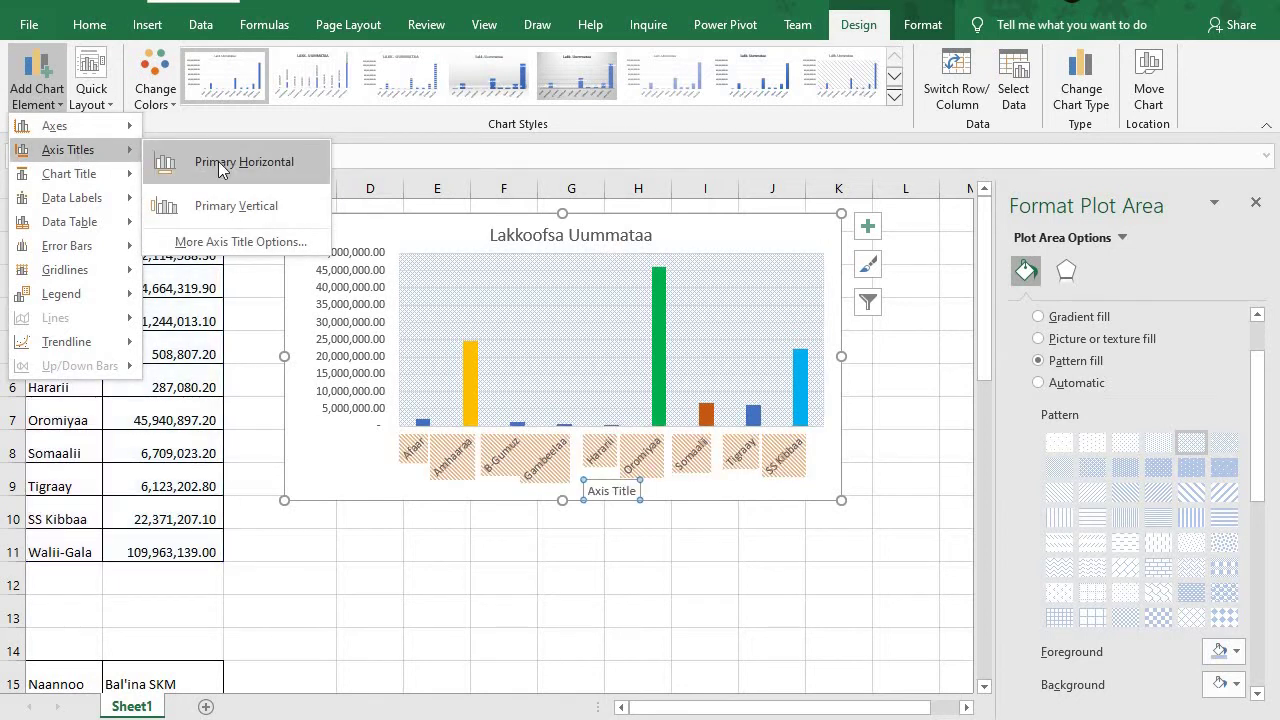
left_click(222, 165)
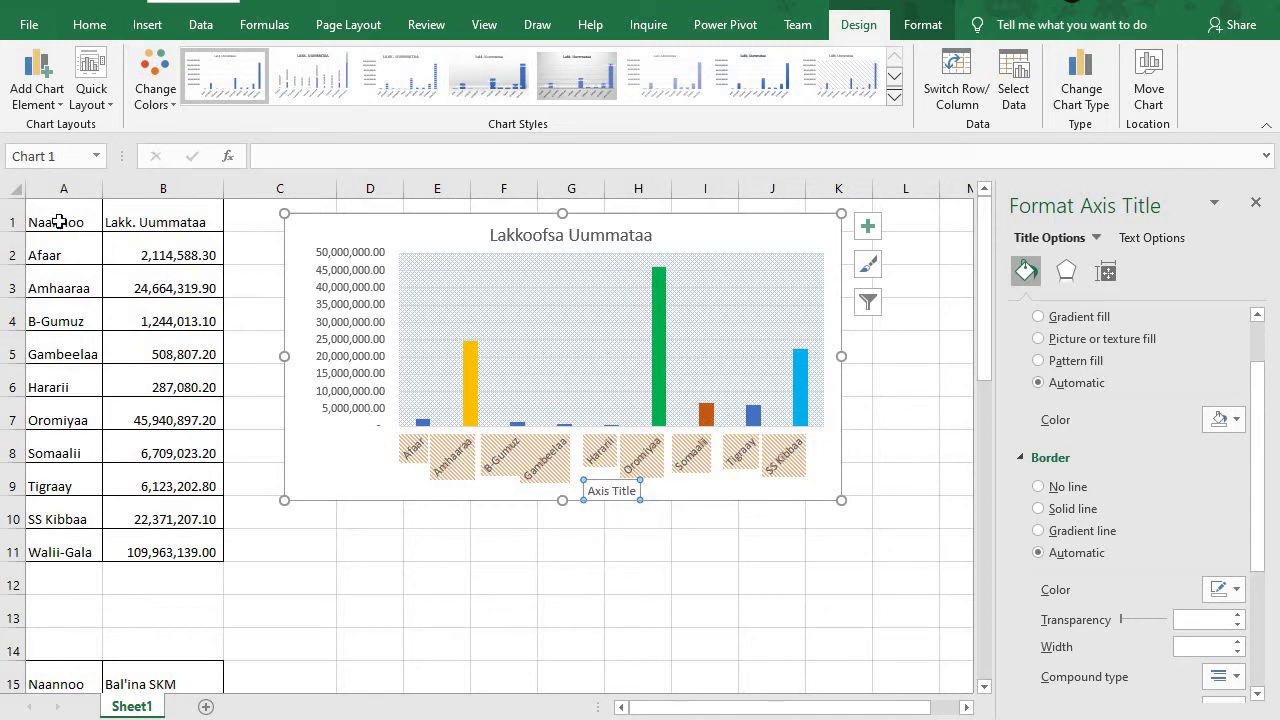
Replace the horizontal axis title's placeholder text with "Naannoolee"
left_click(621, 491)
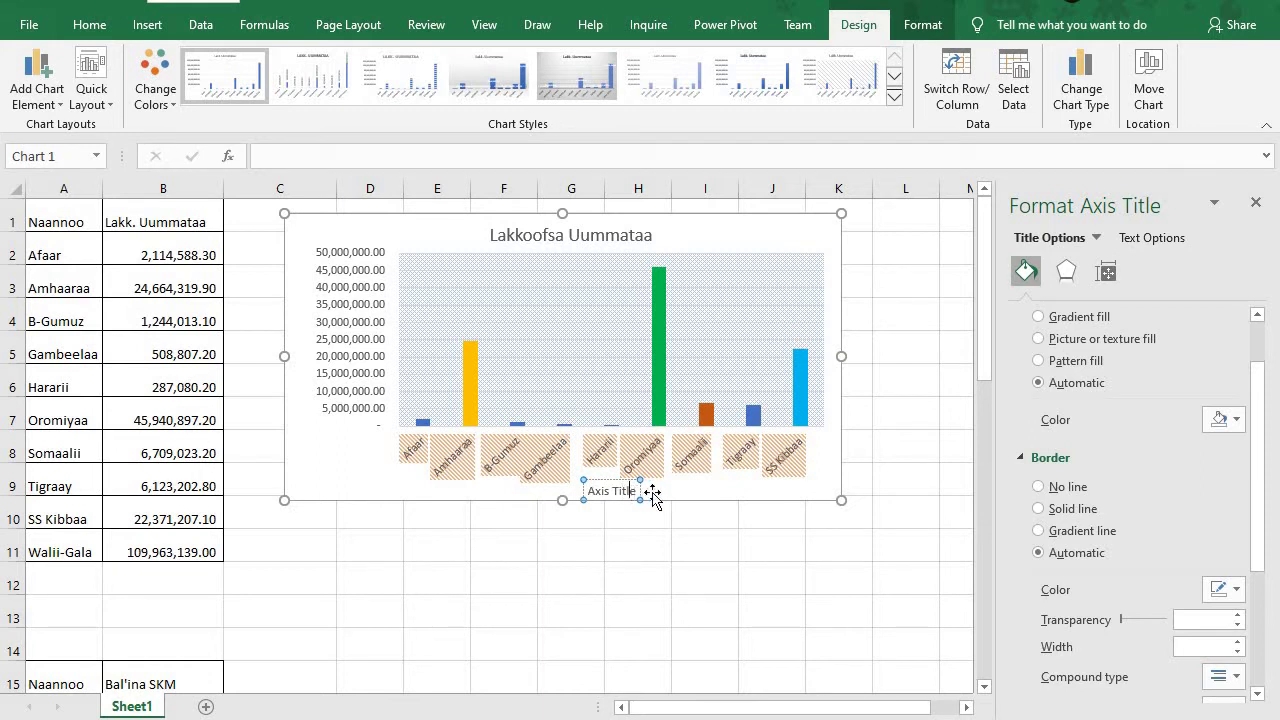
key("BackSpace")
key("BackSpace")
key("BackSpace")
key("BackSpace")
key("BackSpace")
key("BackSpace")
key("BackSpace")
key("BackSpace")
key("BackSpace")
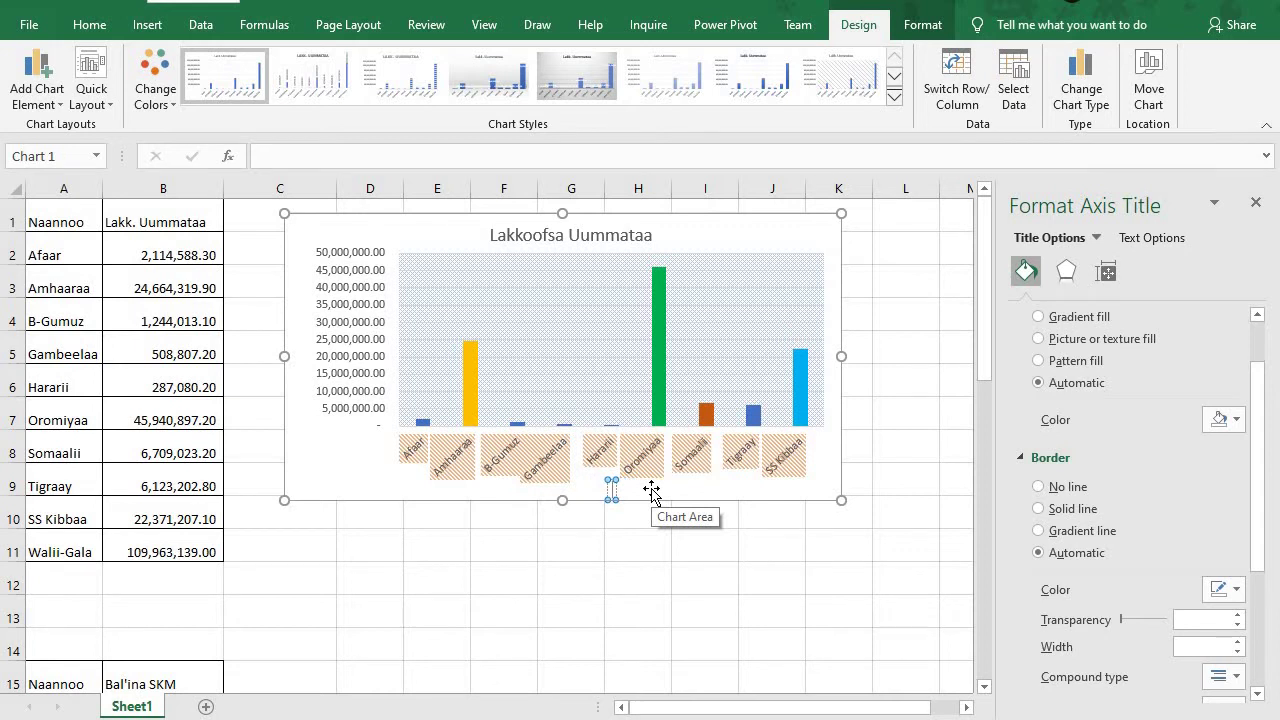
type("Naannoo")
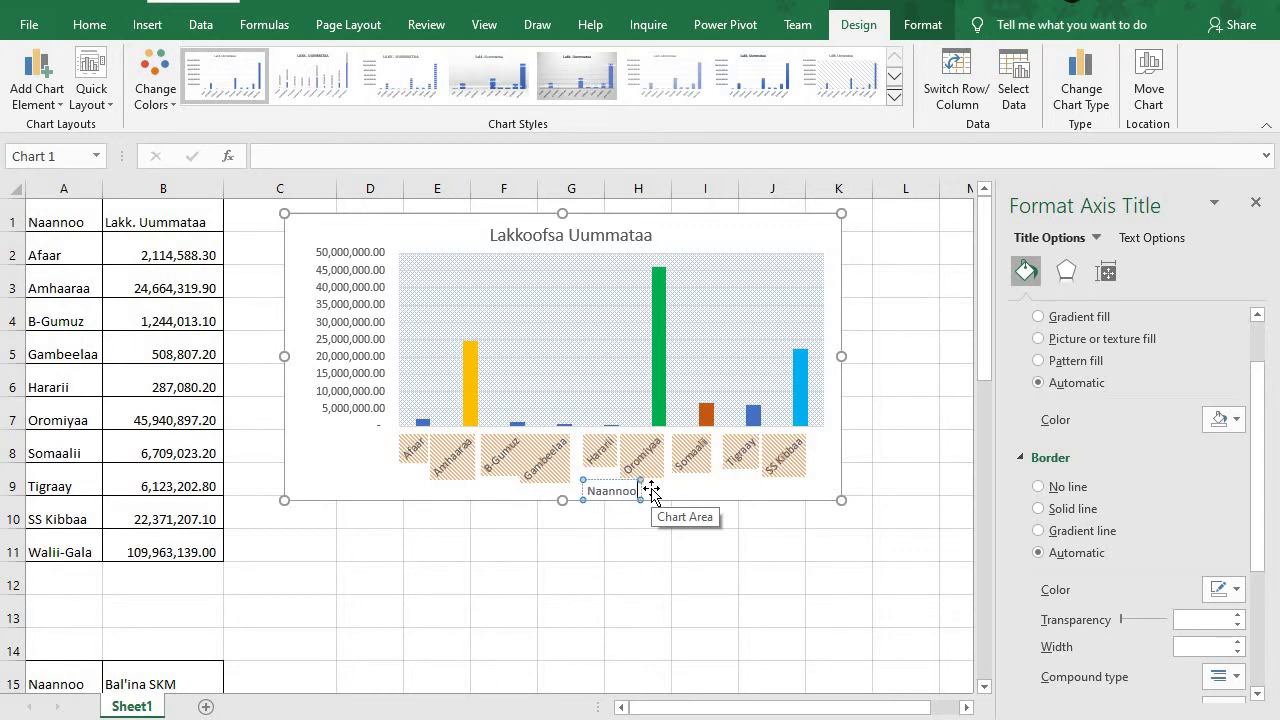
type("lee")
key("Return")
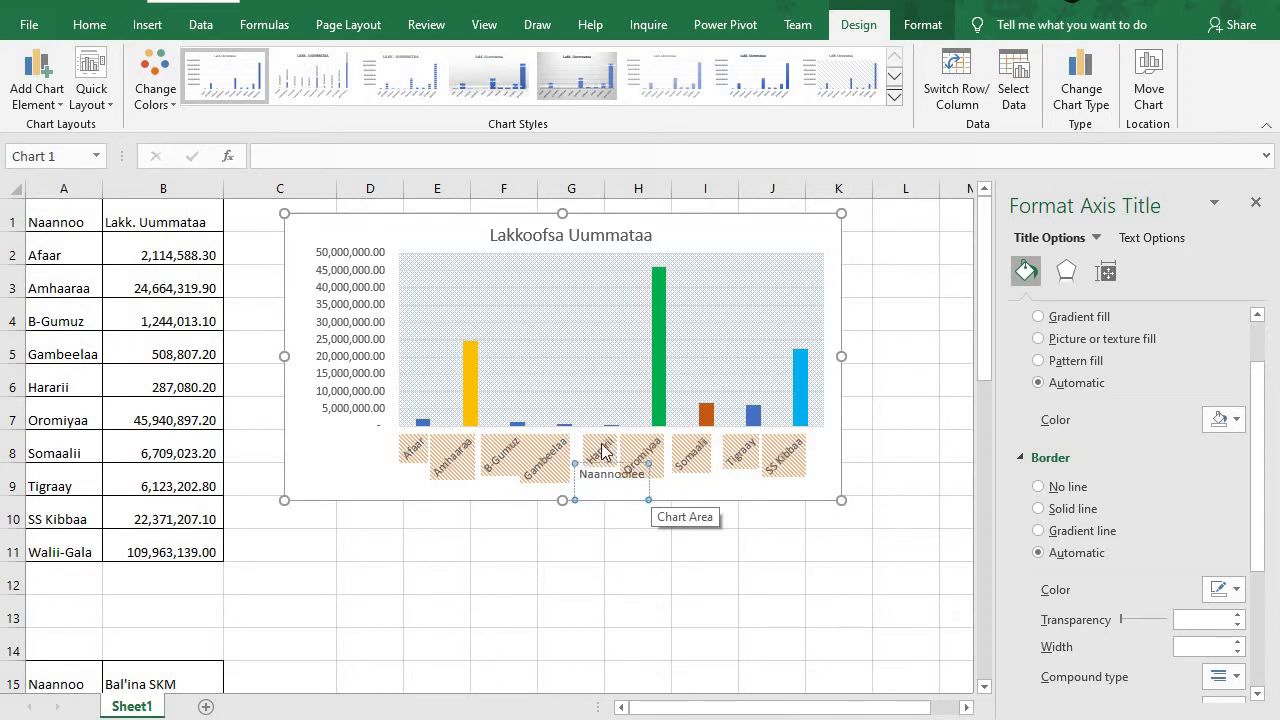
Remove the empty second line from the horizontal axis title and leave text editing
left_click(644, 565)
left_click(614, 472)
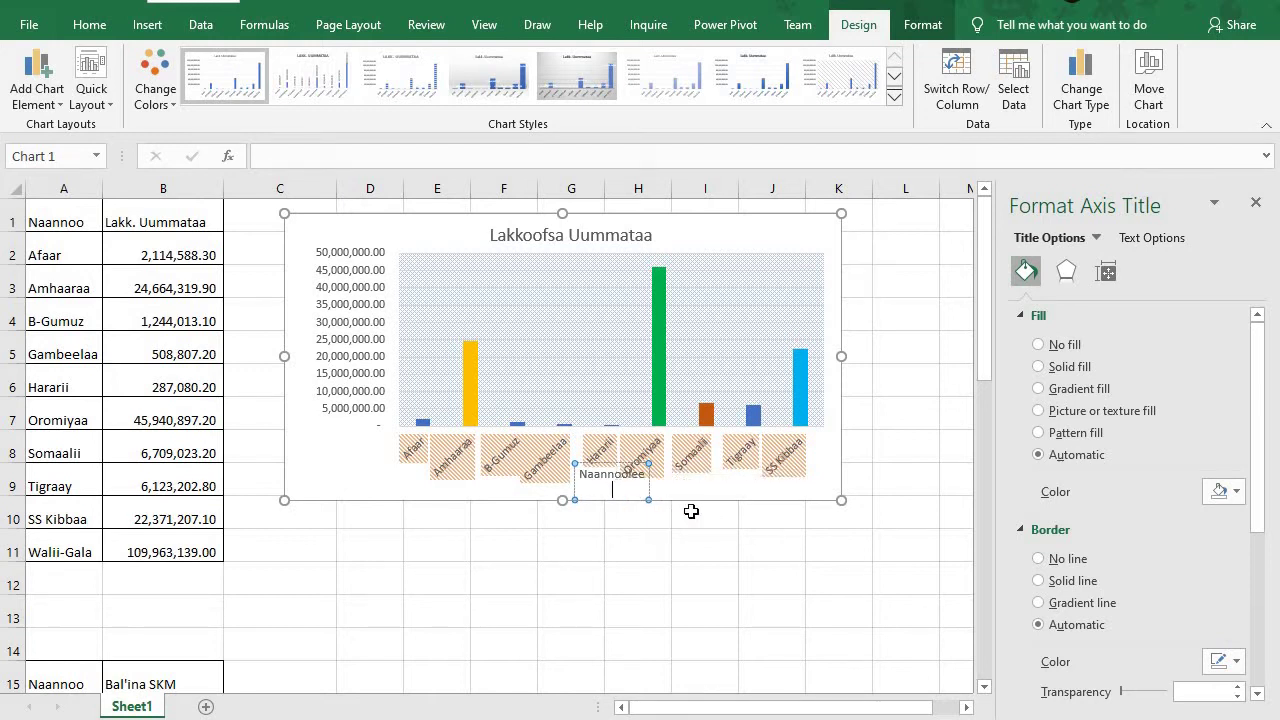
key("BackSpace")
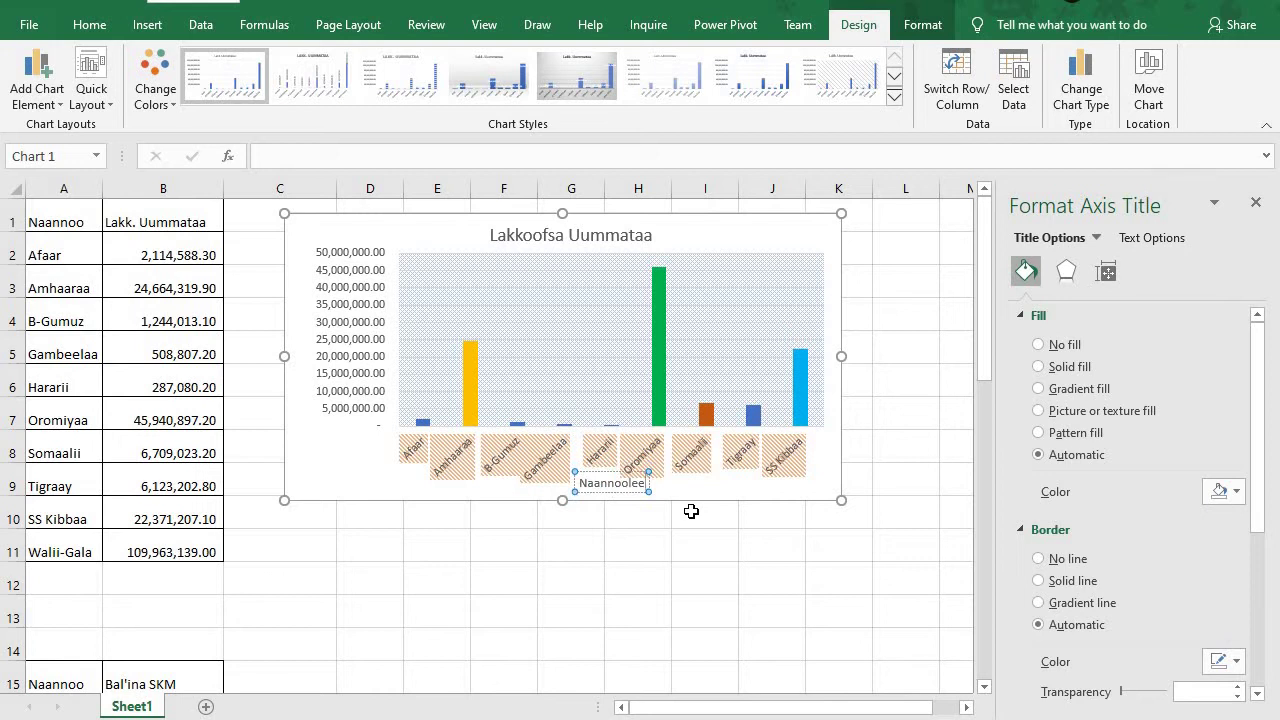
left_click(689, 488)
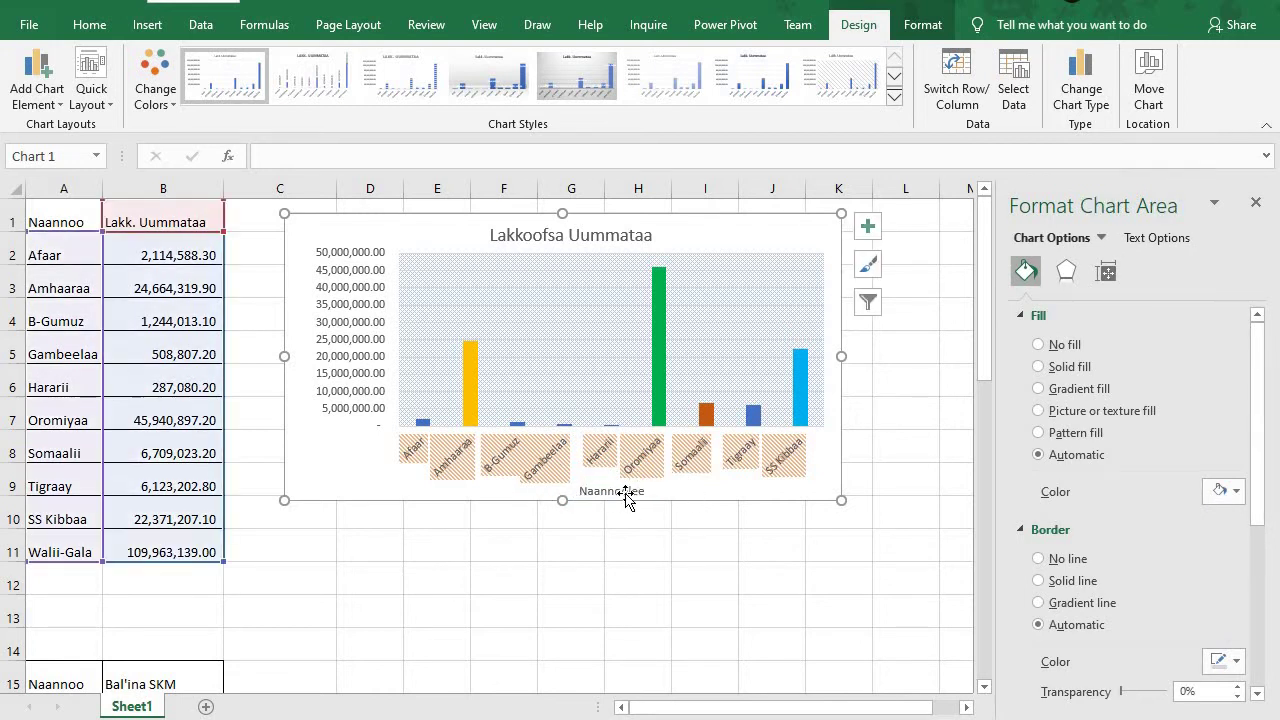
Add a primary vertical axis title to the chart
left_click(318, 332)
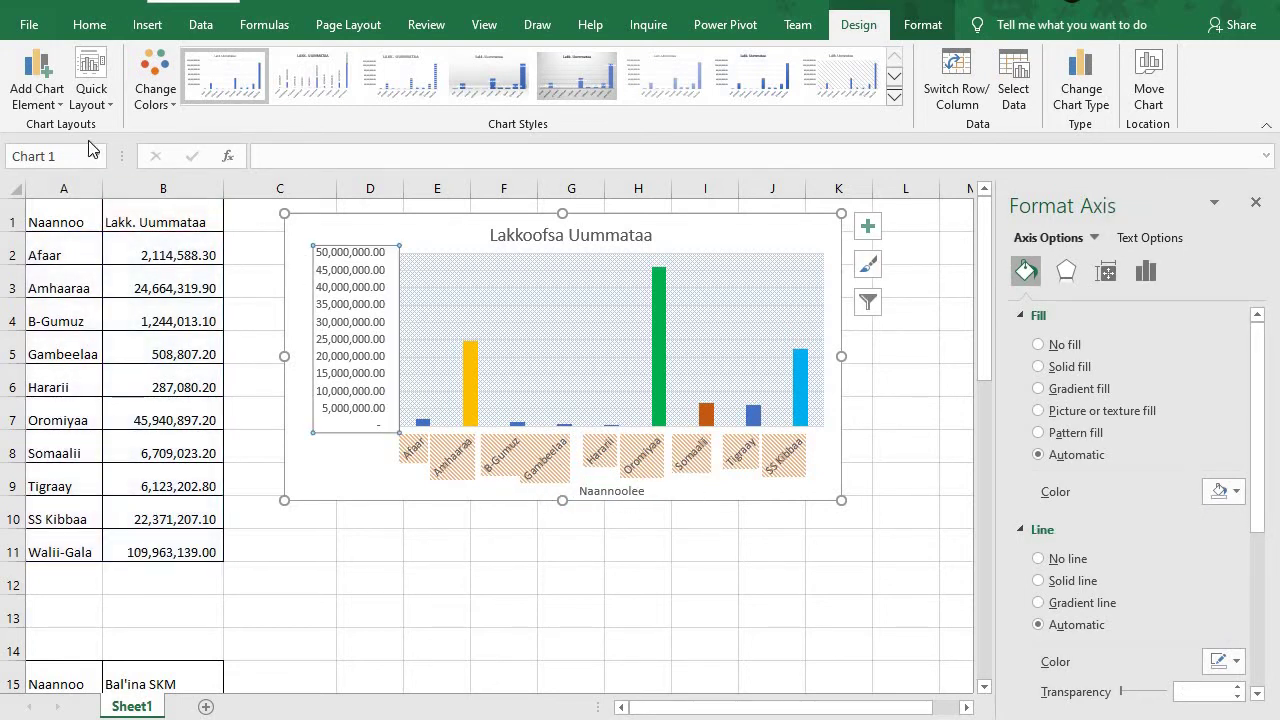
left_click(58, 105)
mouse_move(78, 158)
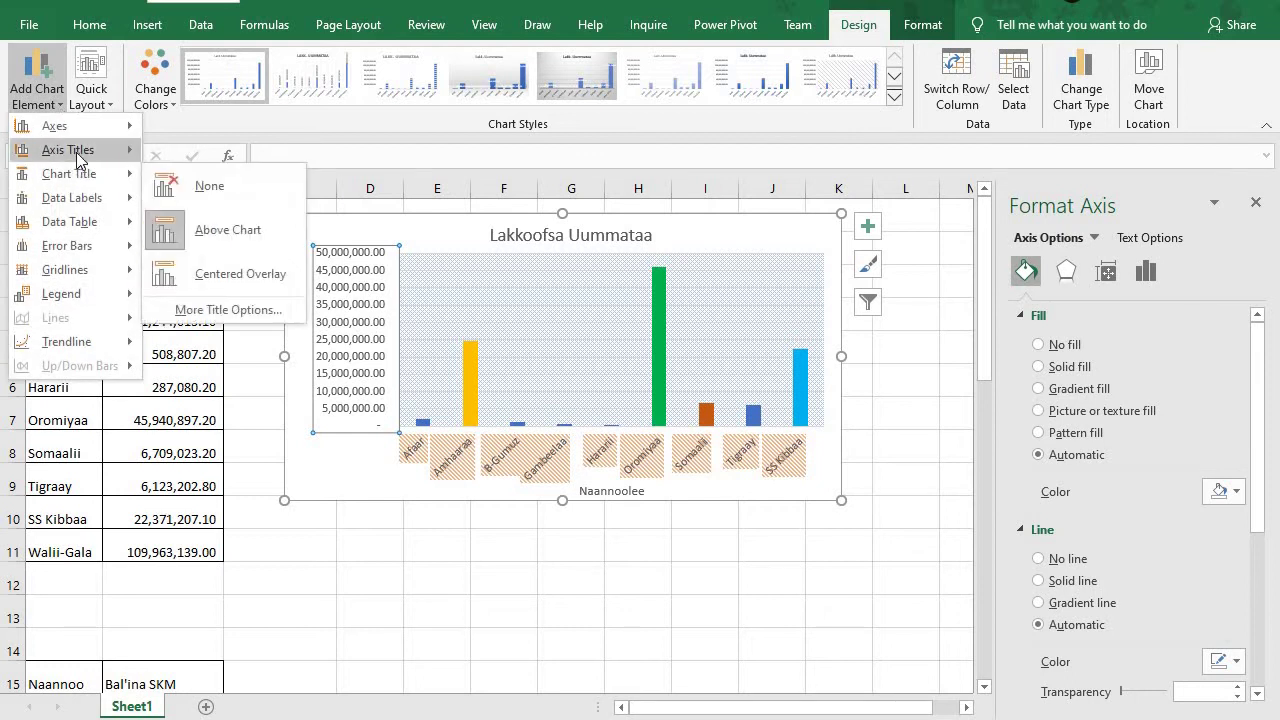
left_click(228, 205)
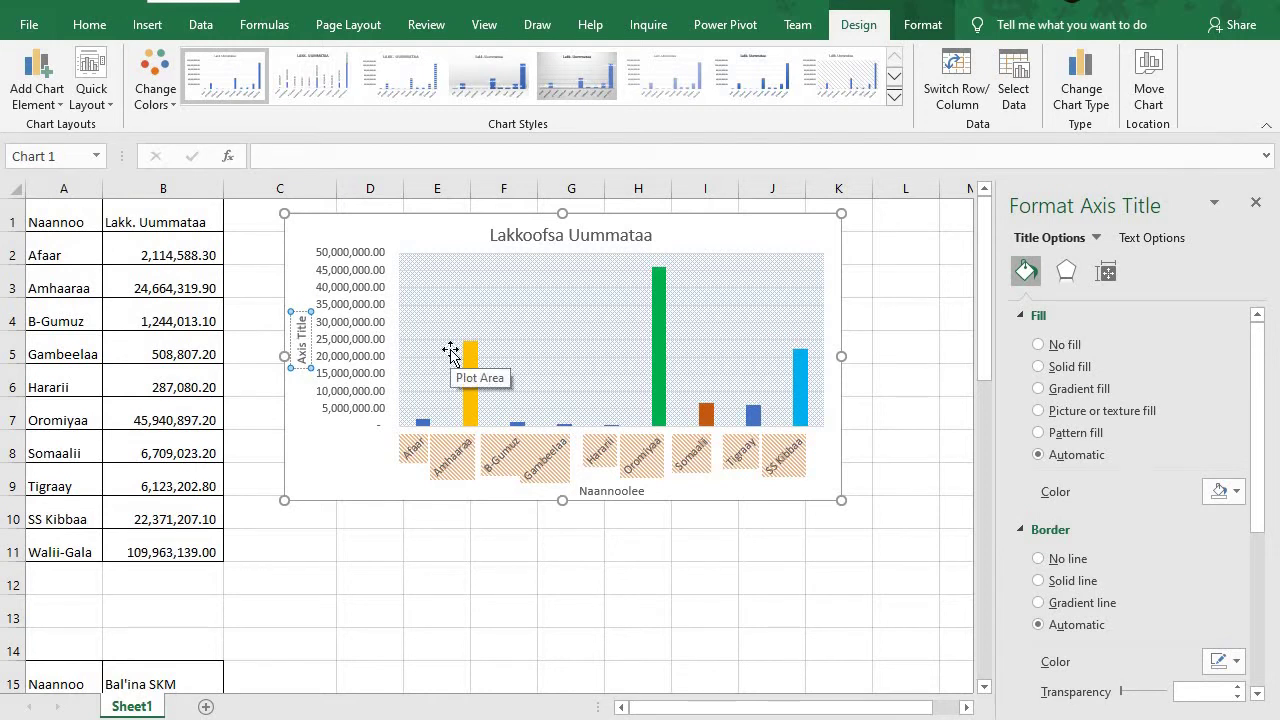
Replace the vertical axis title's placeholder text with "Lakkoofsa Uummataa" and leave text editing
key("BackSpace")
key("BackSpace")
key("BackSpace")
key("BackSpace")
key("BackSpace")
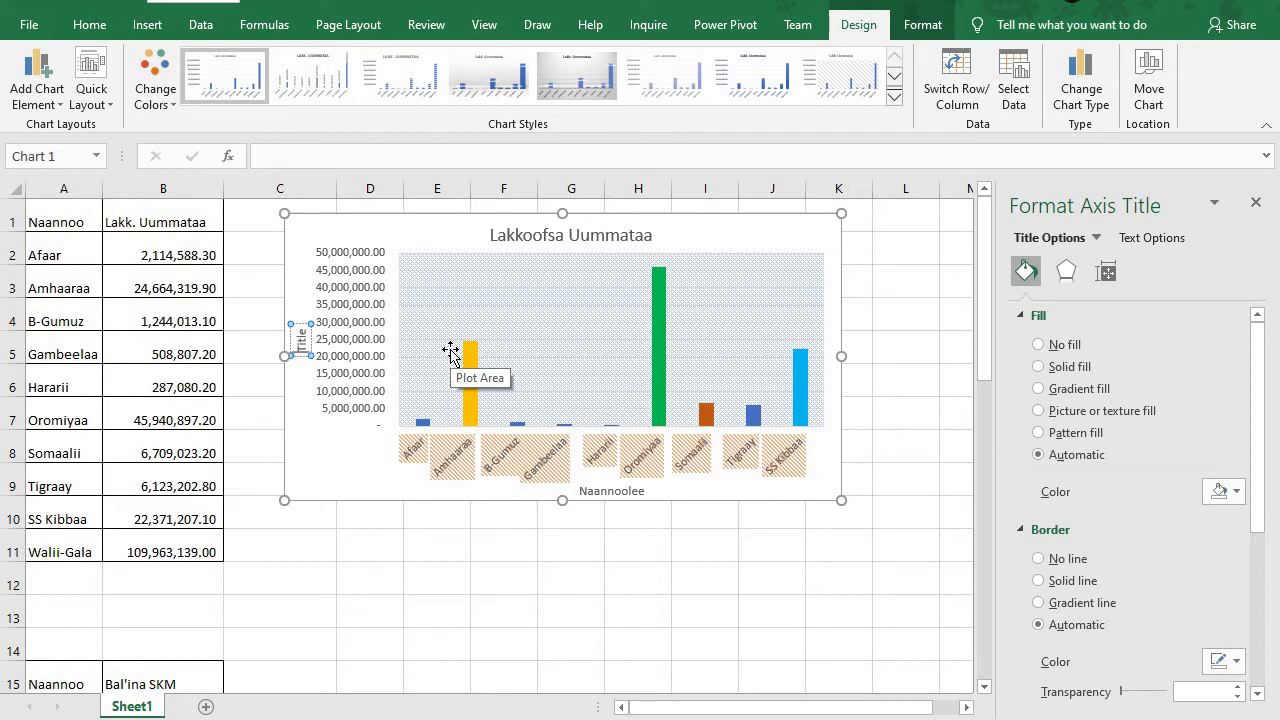
type("Lakkoo")
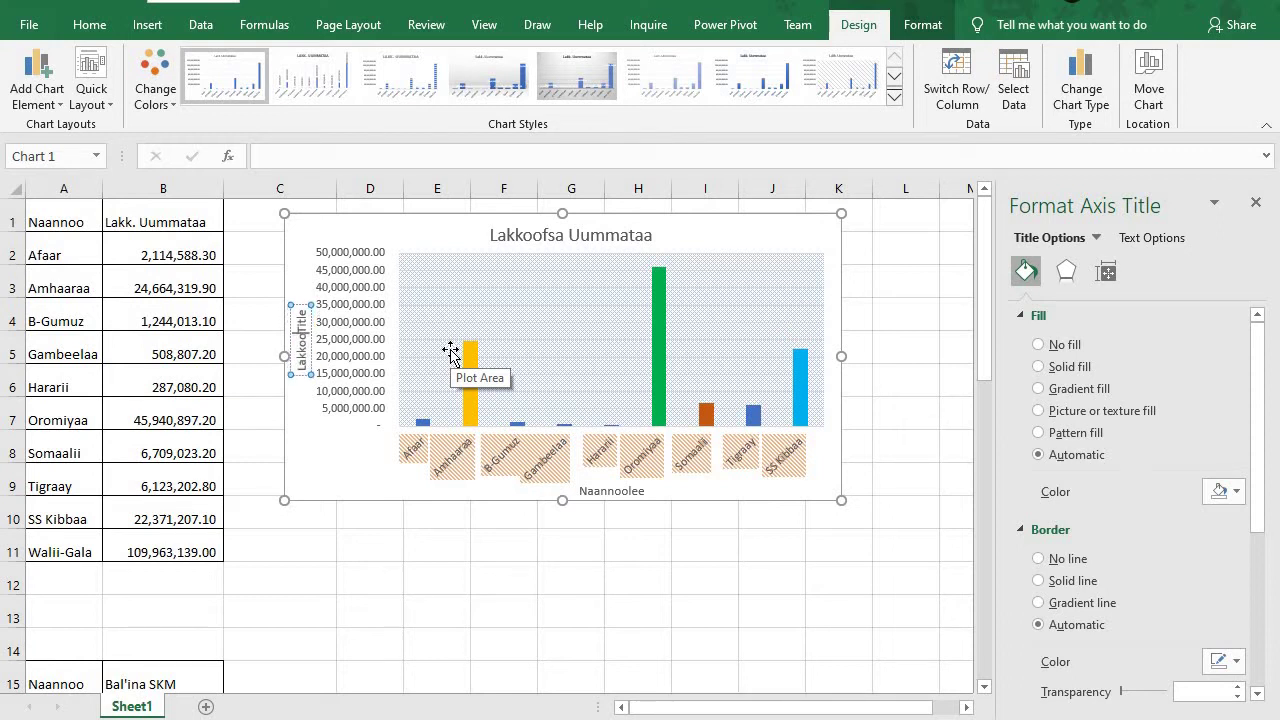
type("fsa")
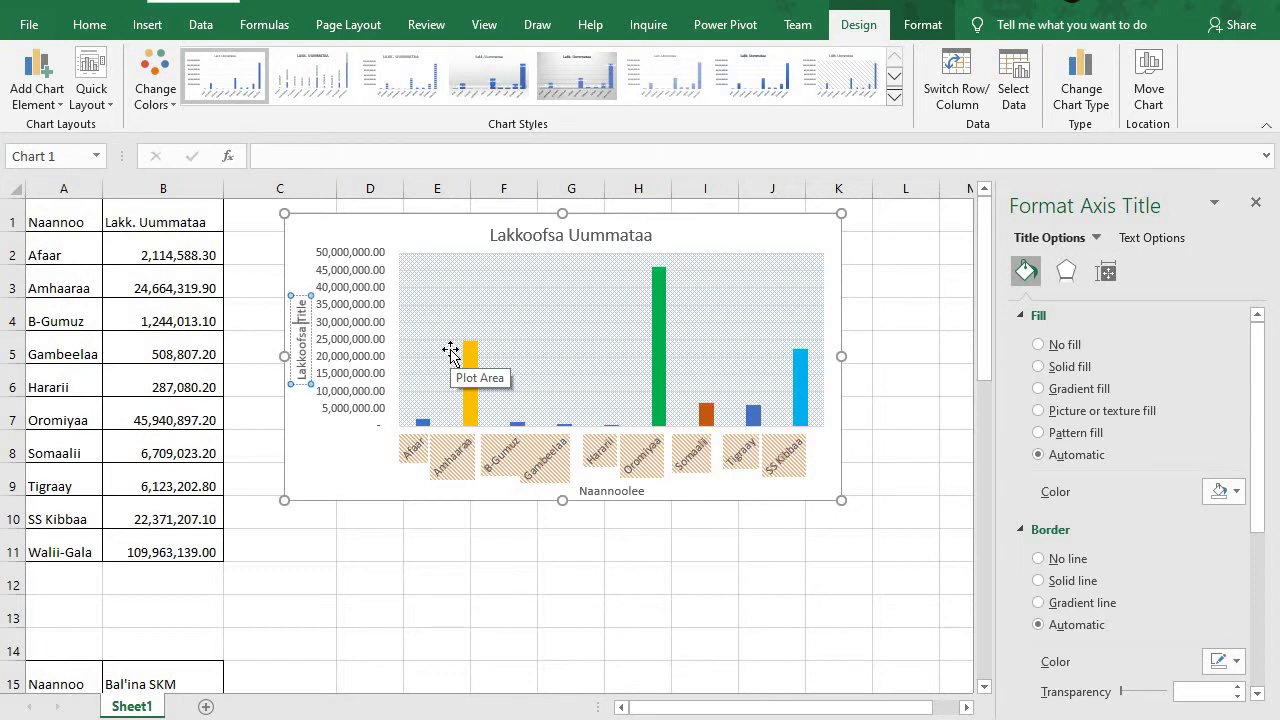
type(" Uummat")
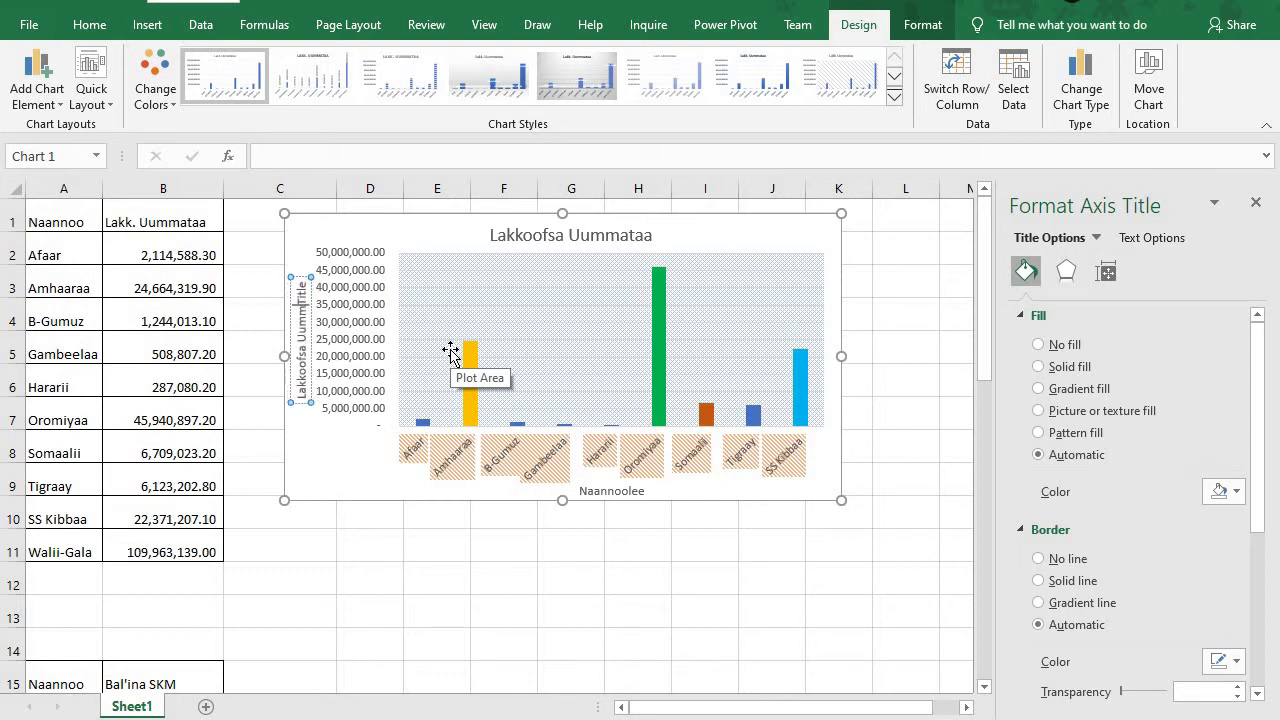
type("aa")
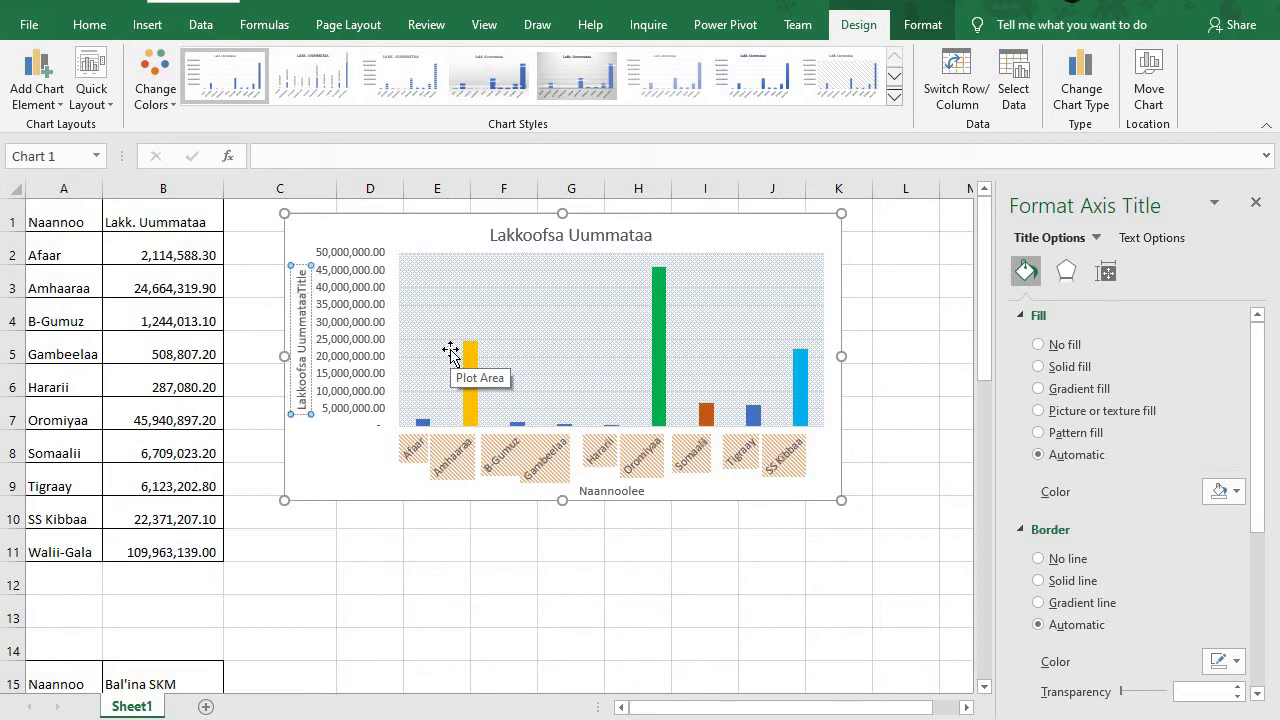
key("Delete")
key("Delete")
key("Delete")
key("Delete")
key("Delete")
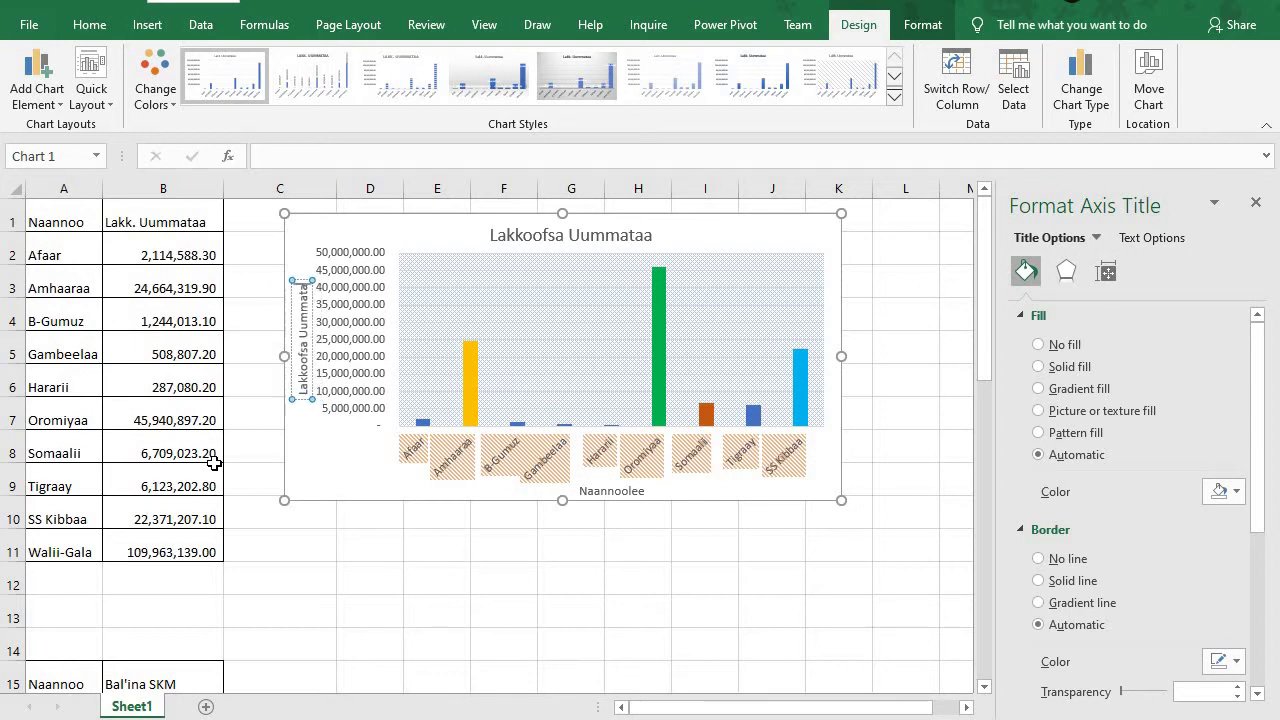
left_click(306, 414)
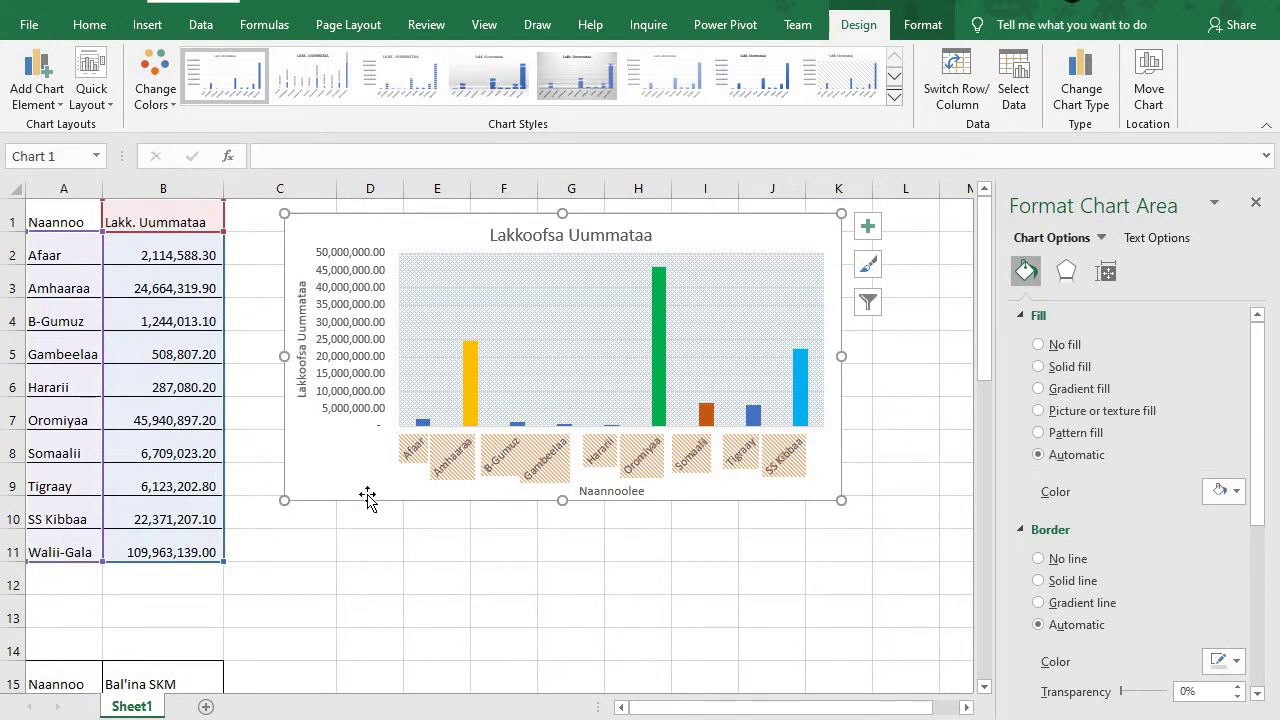
Add a legend to the chart using the Right position option
left_click(363, 280)
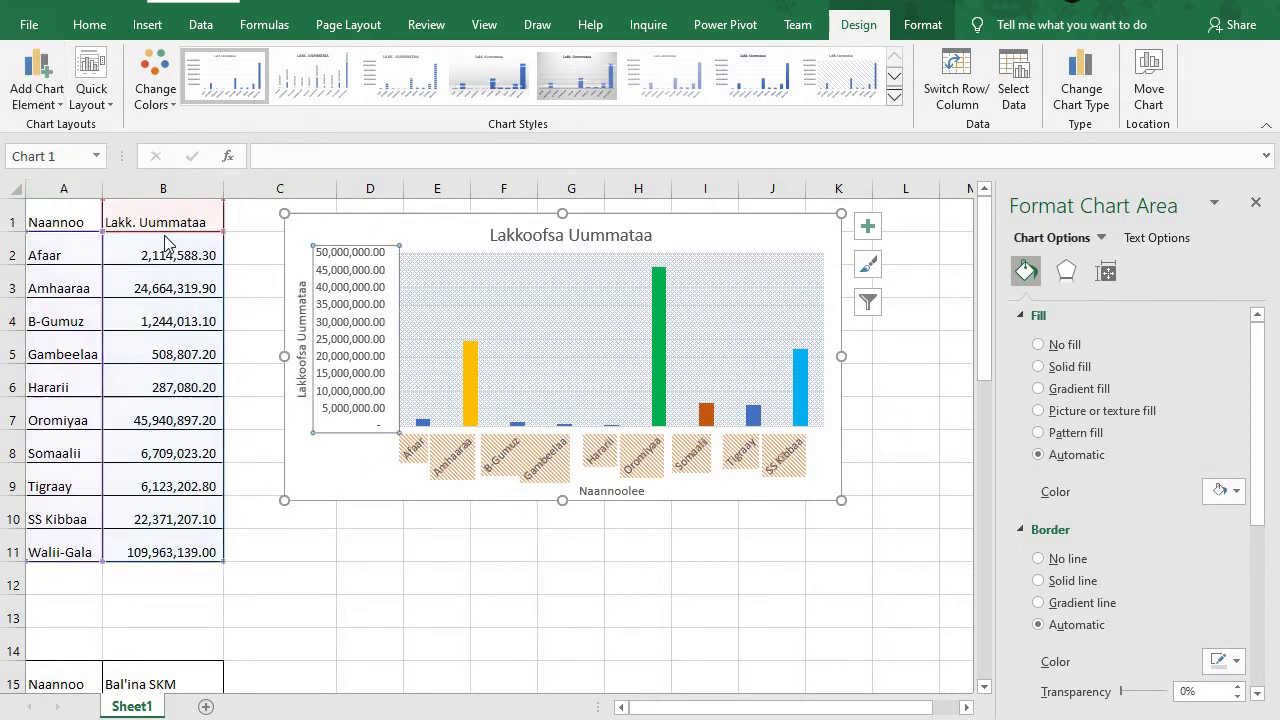
left_click(367, 450)
left_click(63, 107)
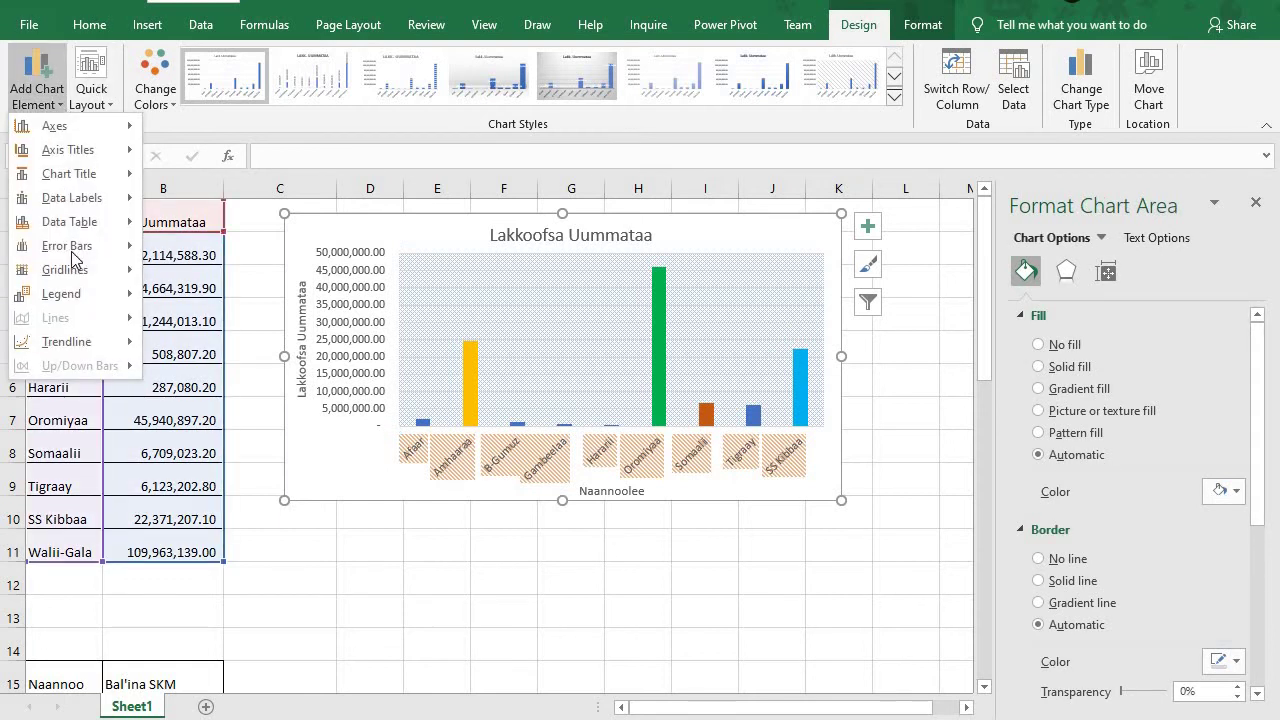
mouse_move(80, 280)
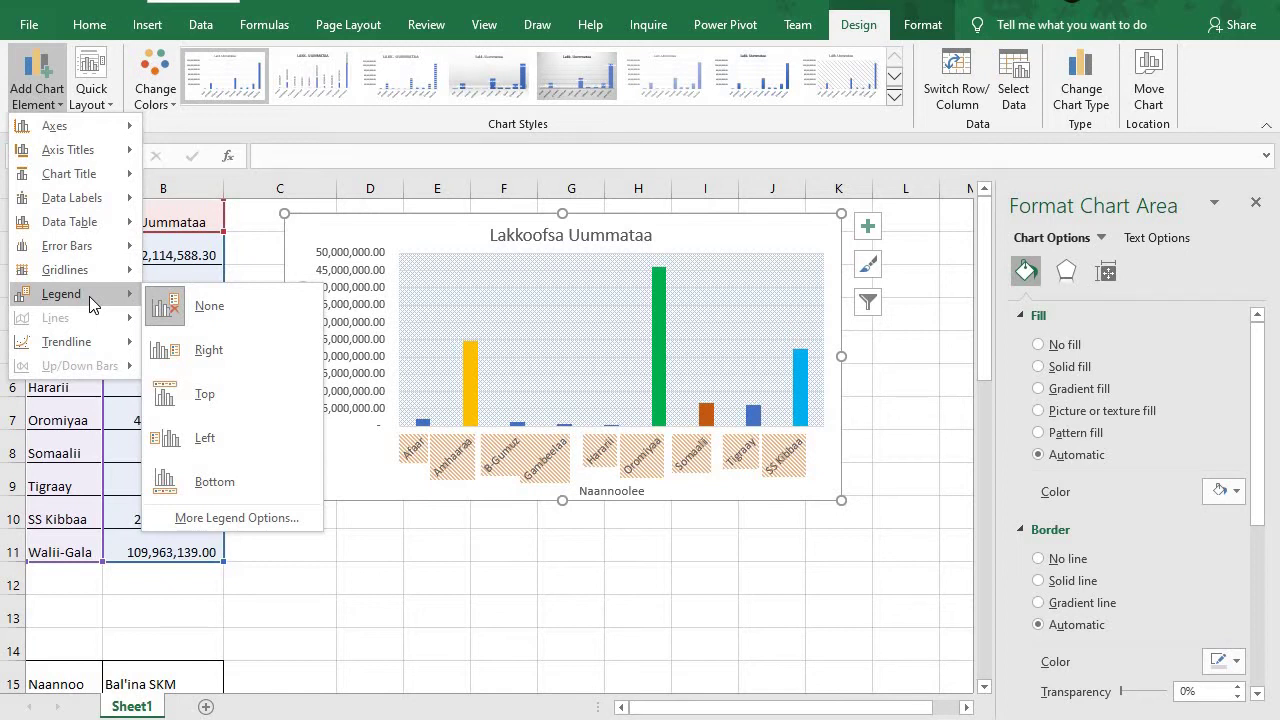
left_click(175, 352)
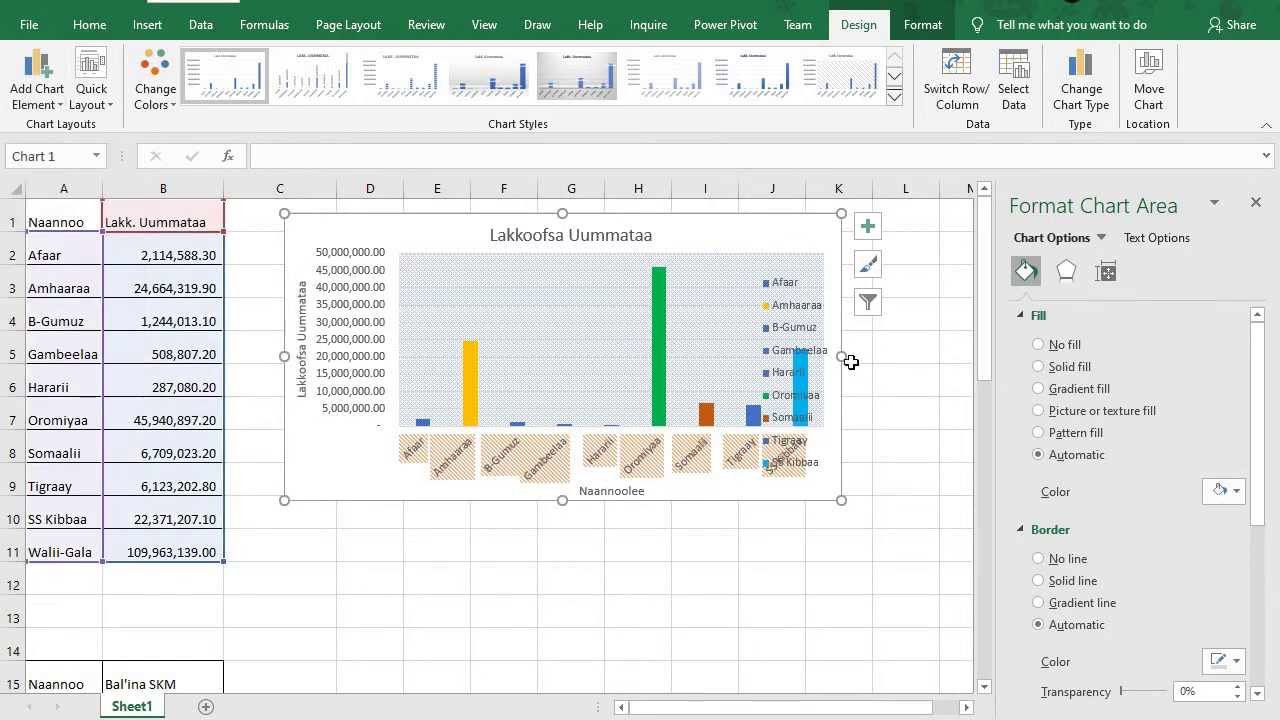
Shift the legend slightly to the chart's outer edge and enlarge the chart to just inside column L and the end of row 11
left_click_drag(842, 357, 923, 358)
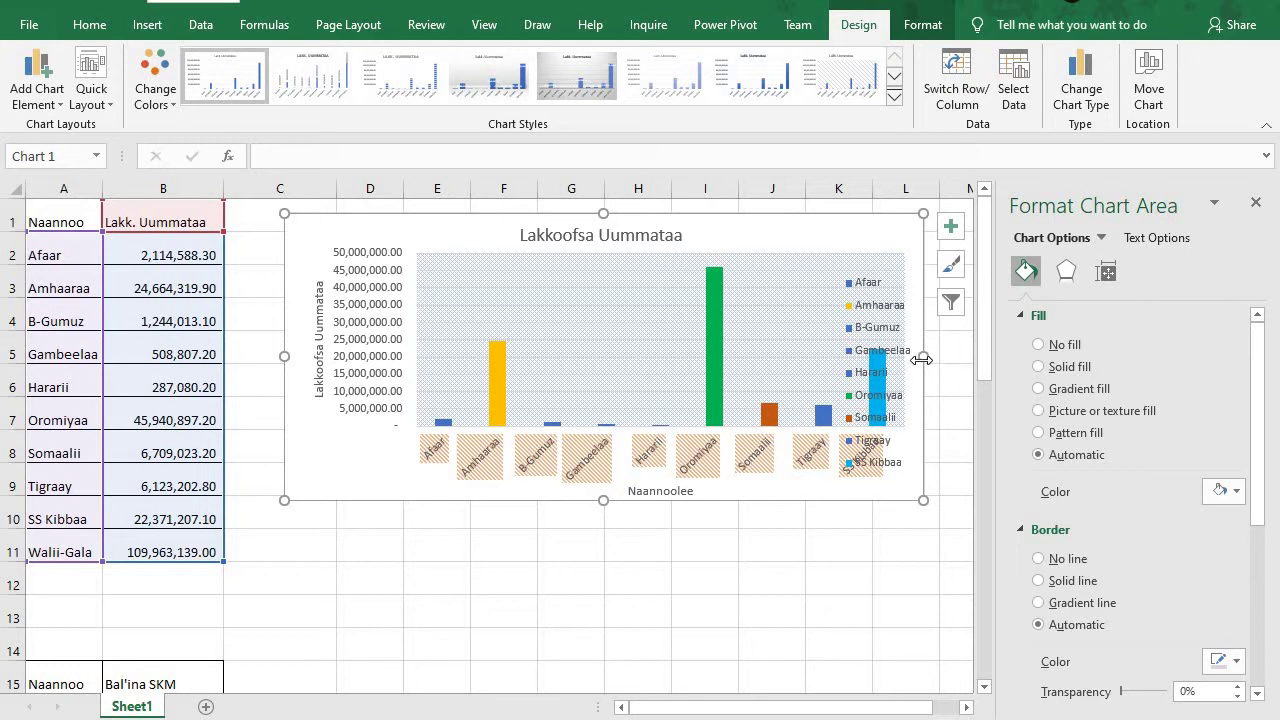
left_click_drag(923, 357, 828, 370)
left_click(776, 376)
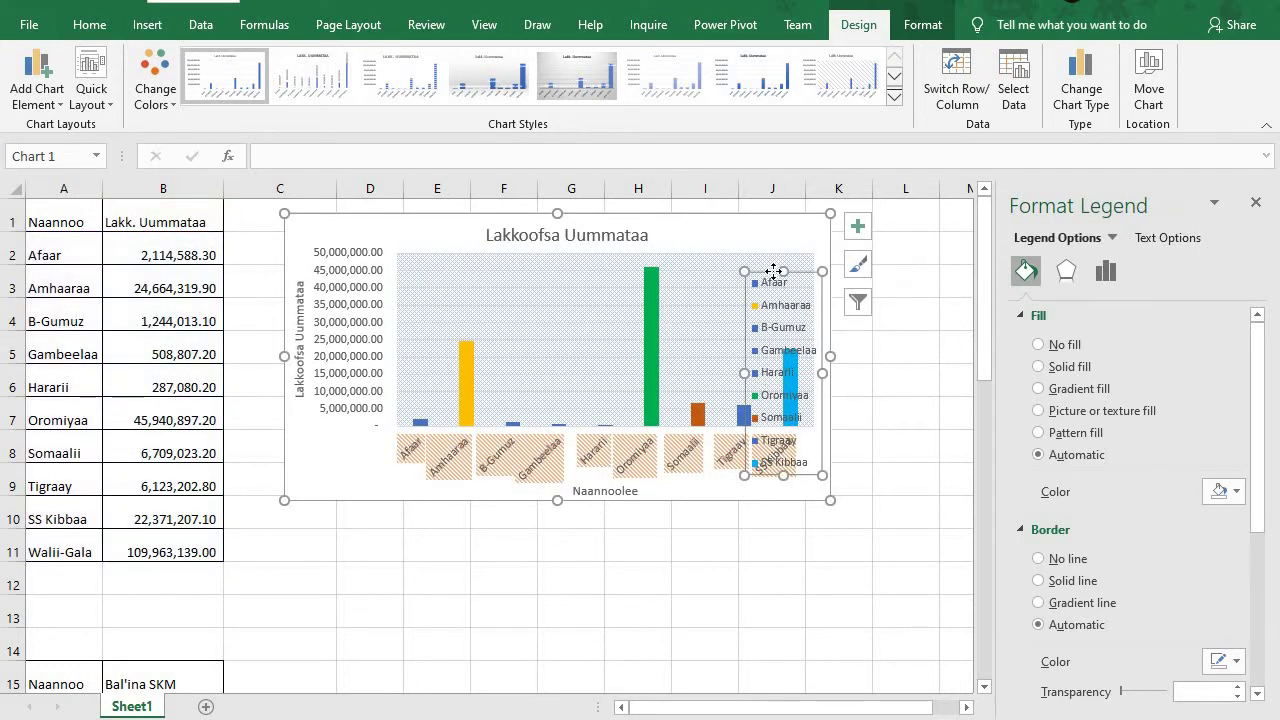
left_click_drag(821, 274, 836, 288)
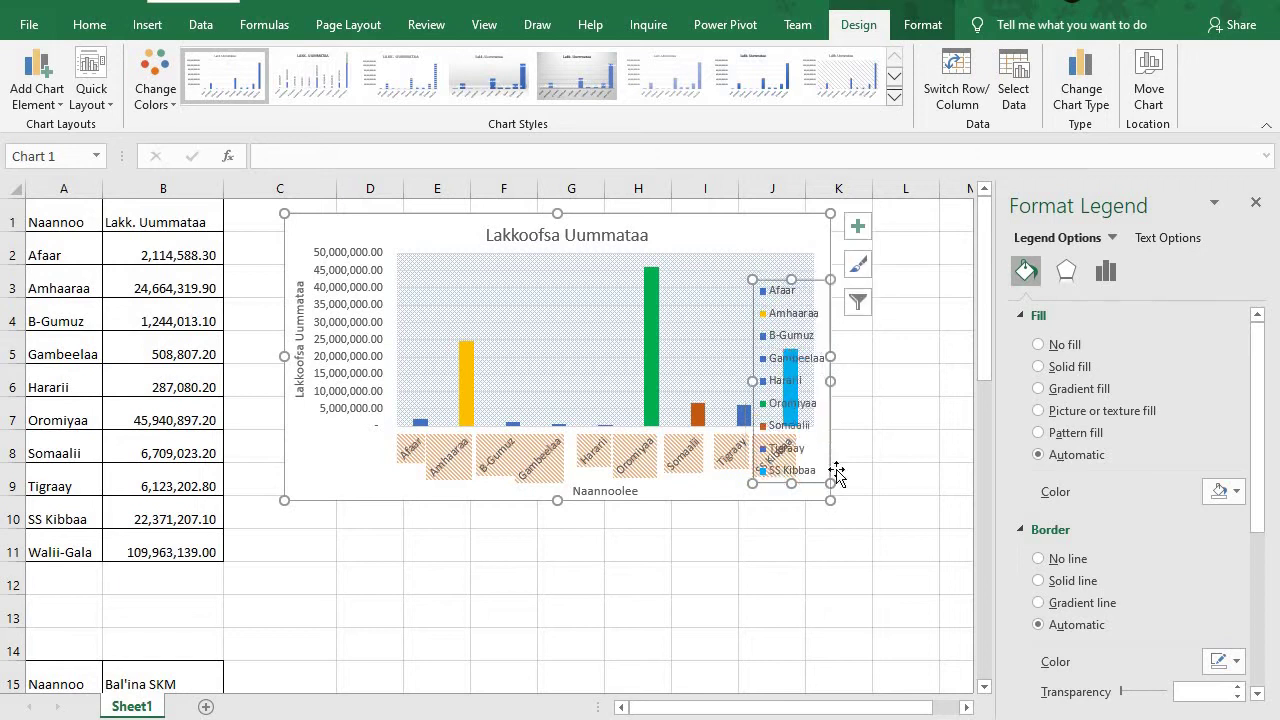
left_click_drag(829, 506, 885, 562)
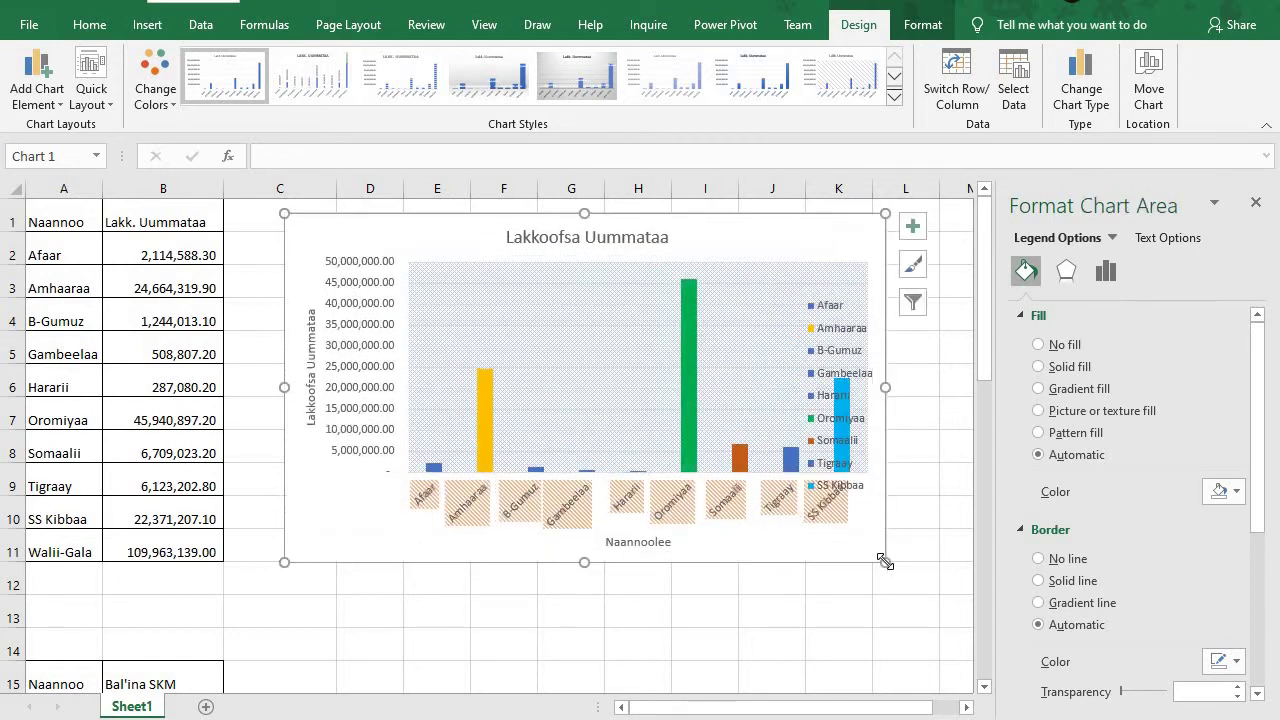
Shift and narrow the plot area to clear the legend, and place the legend beside it, aligned with its upper edge
left_click(661, 385)
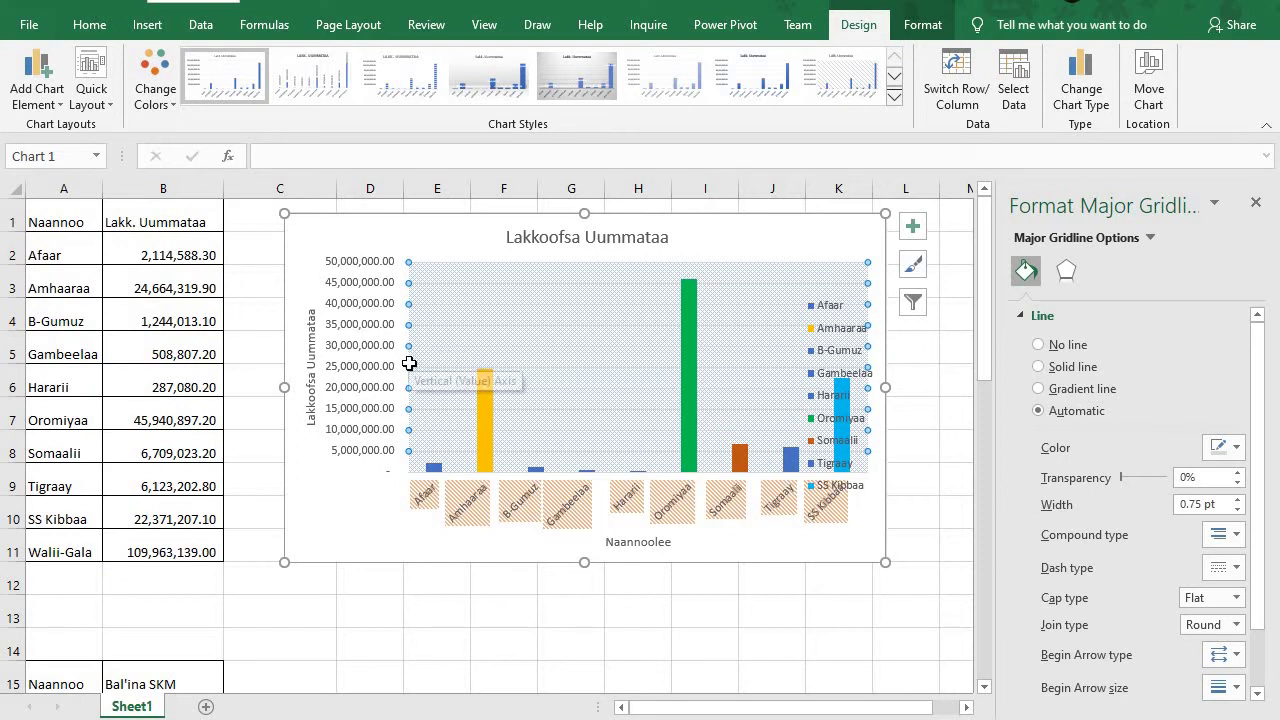
mouse_move(514, 343)
left_mouse_down()
mouse_move(482, 344)
mouse_move(500, 343)
mouse_move(497, 354)
mouse_move(490, 344)
left_mouse_up()
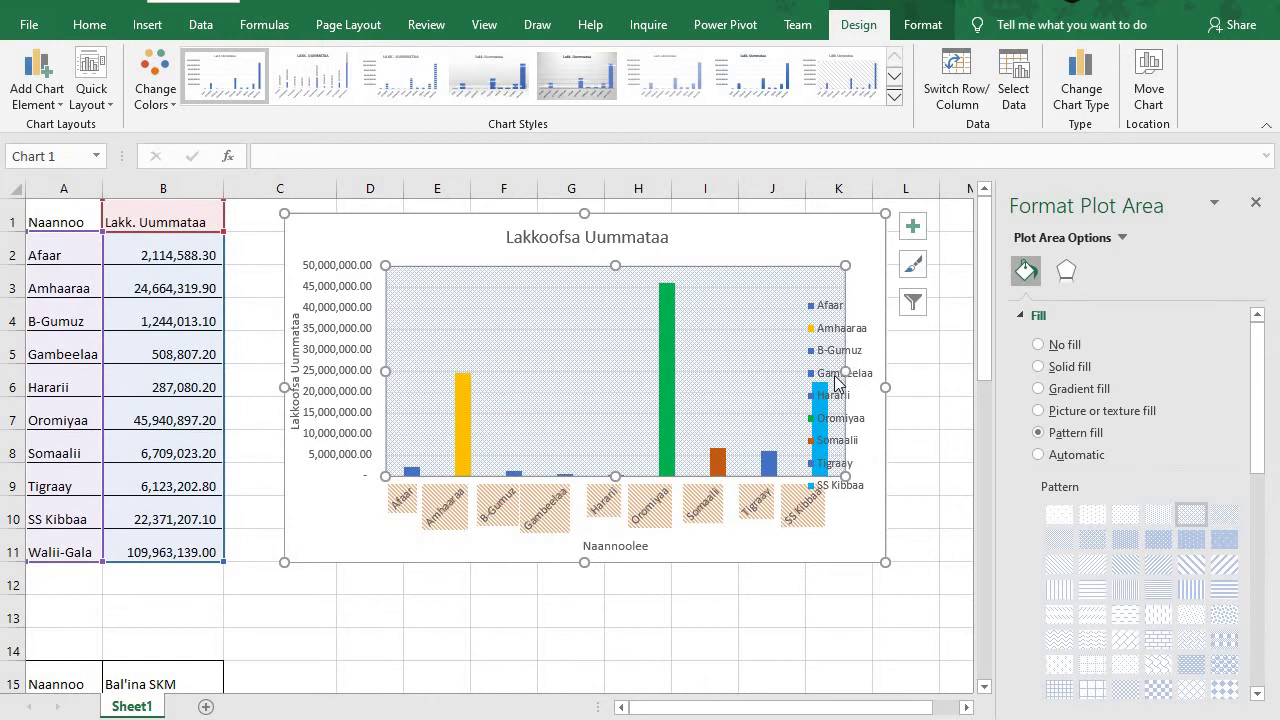
left_click_drag(840, 372, 766, 371)
left_click(828, 390)
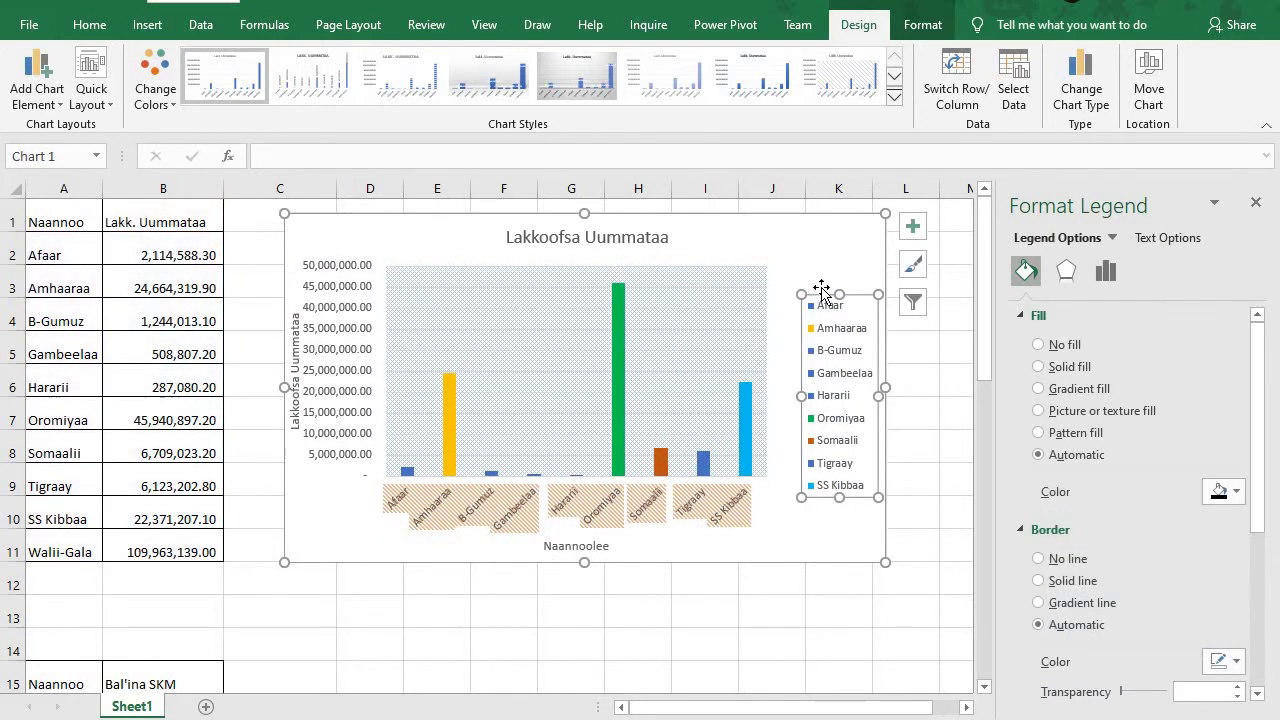
left_click_drag(821, 294, 799, 268)
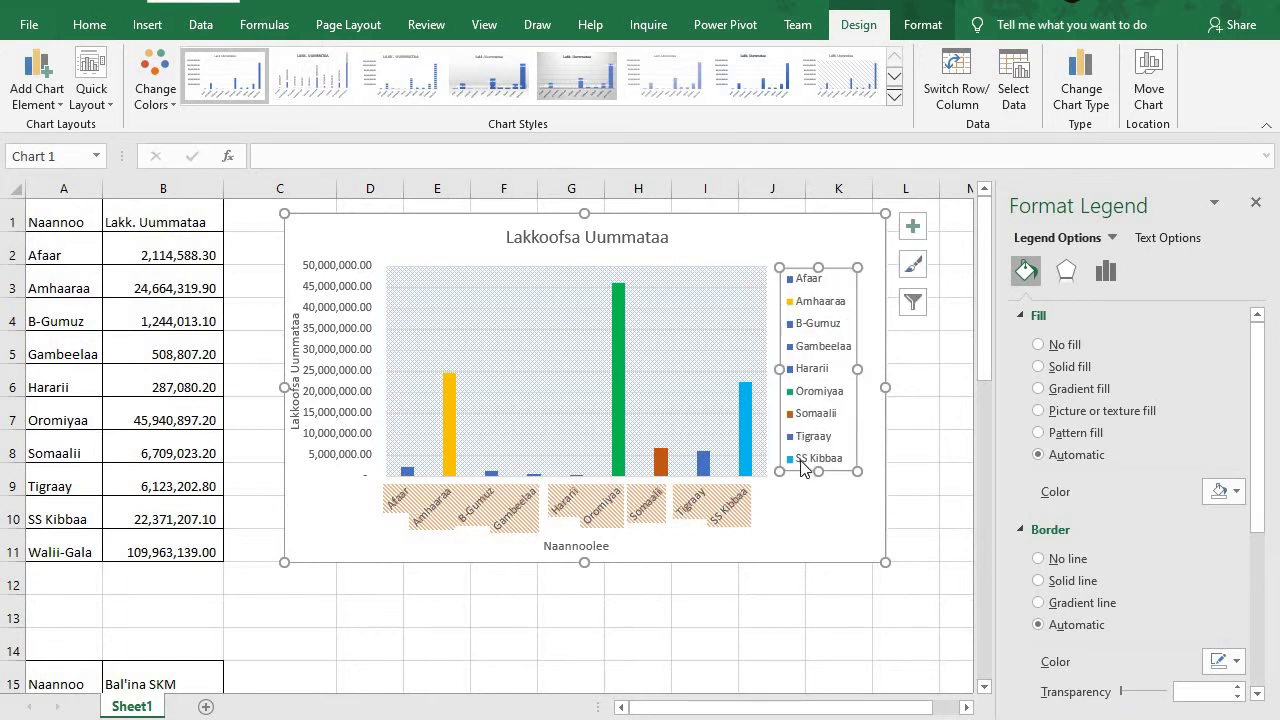
Delete the region labels of the horizontal axis and select the legend
left_click(695, 507)
key("Delete")
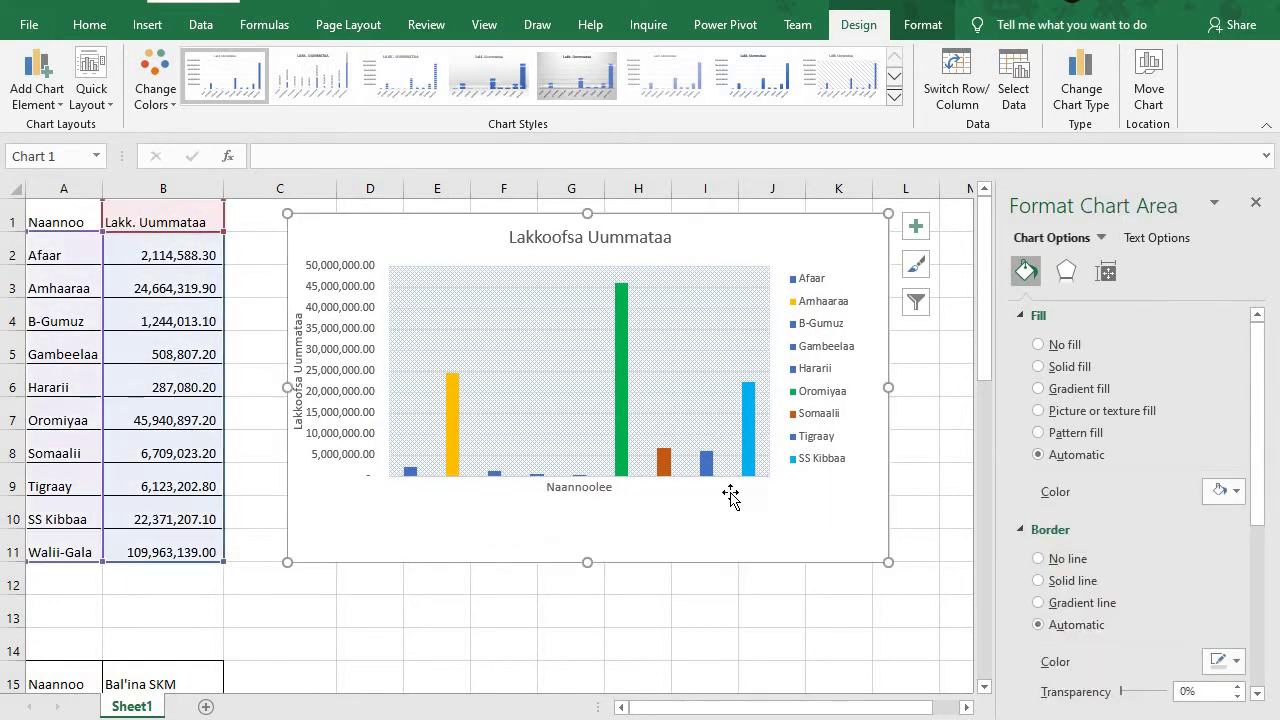
left_click(840, 349)
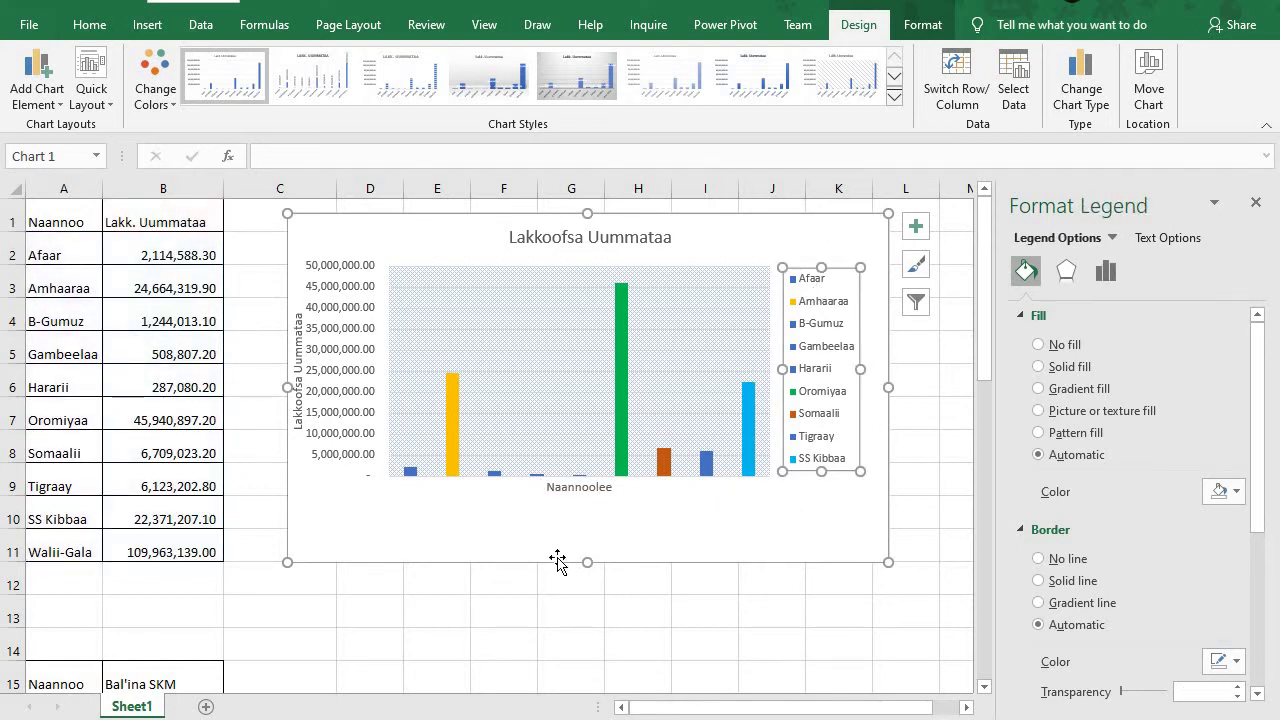
Reduce the chart's height to end just inside row 10, and shorten the legend to fit beside the plot area
left_click_drag(587, 562, 592, 505)
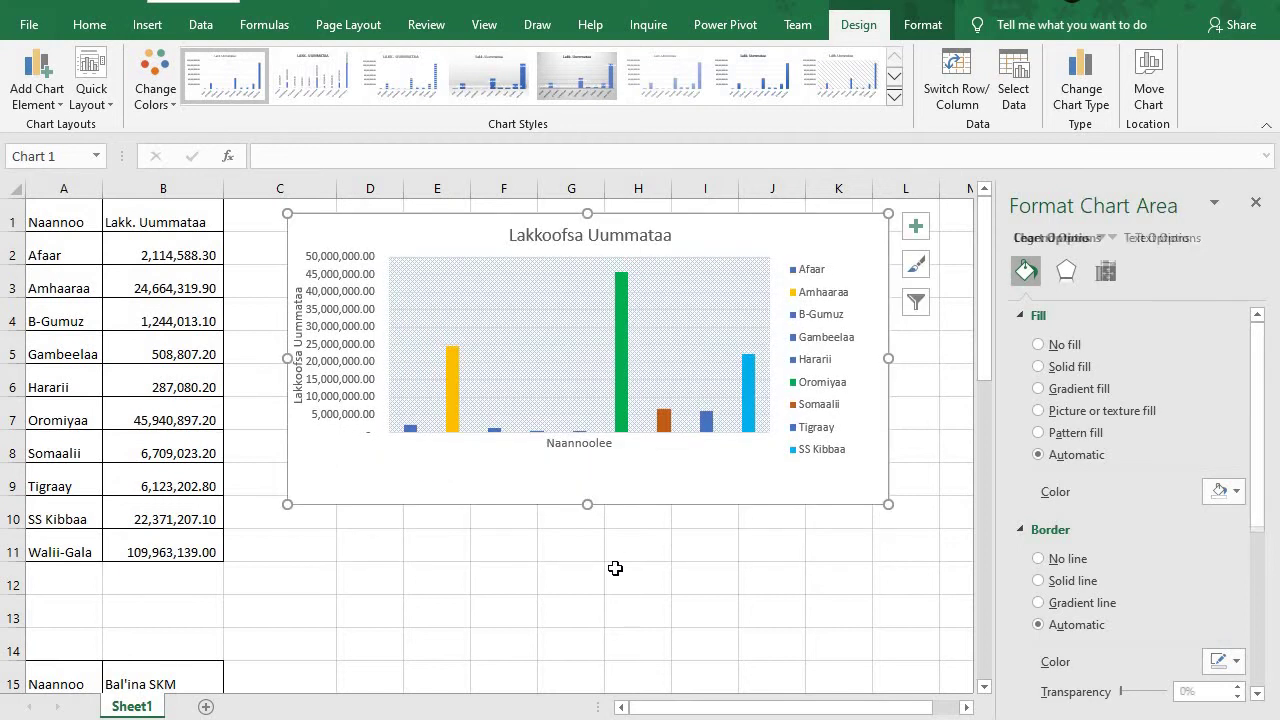
left_click(822, 345)
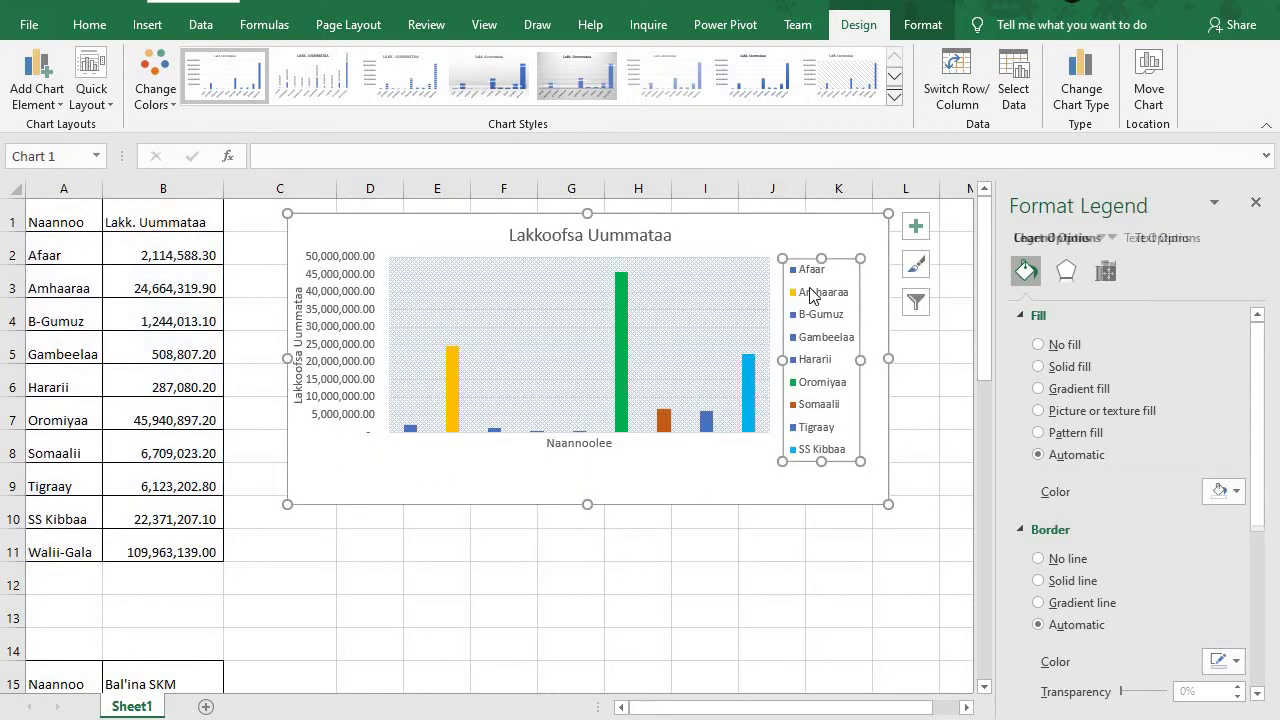
left_click_drag(824, 241, 822, 243)
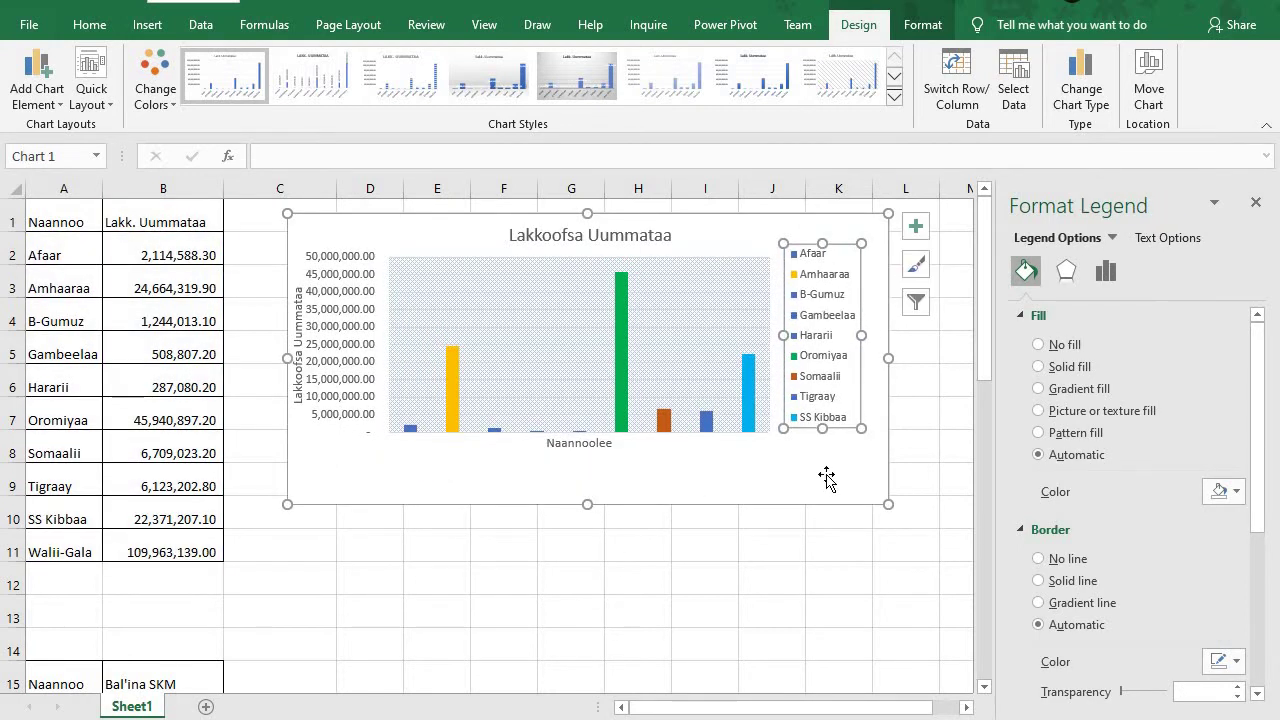
left_click_drag(822, 463, 821, 428)
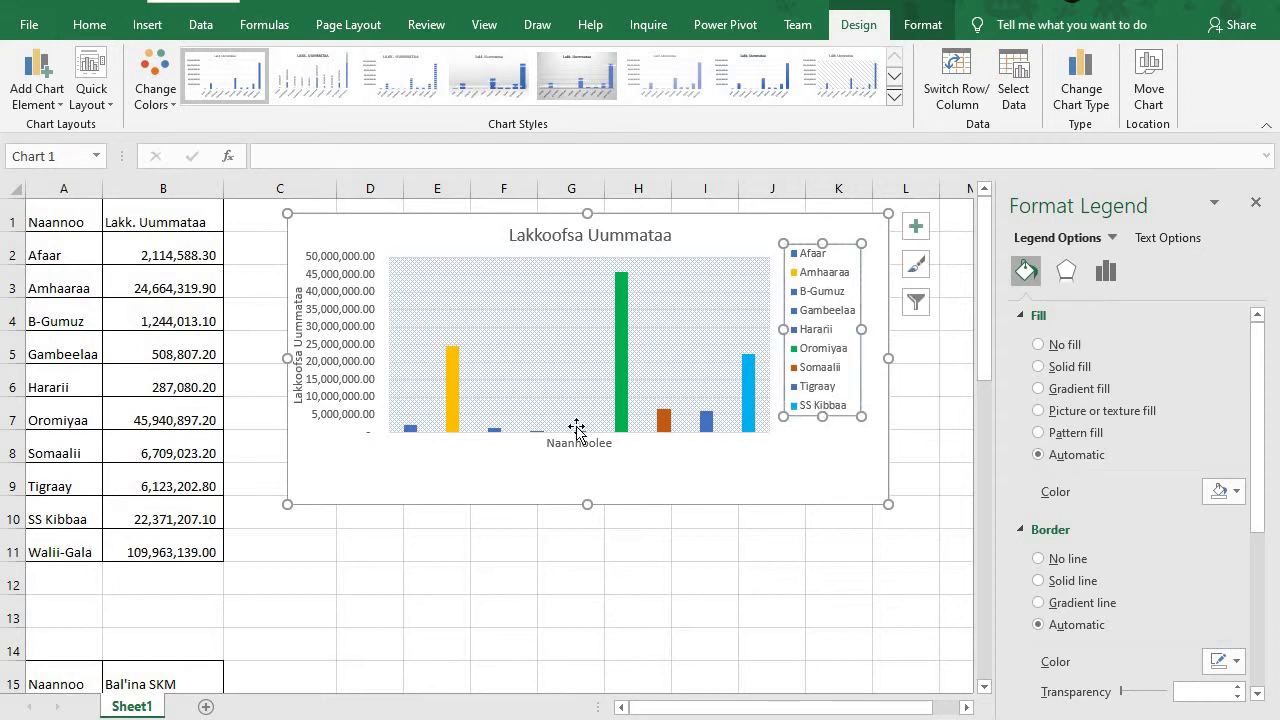
left_click(757, 343)
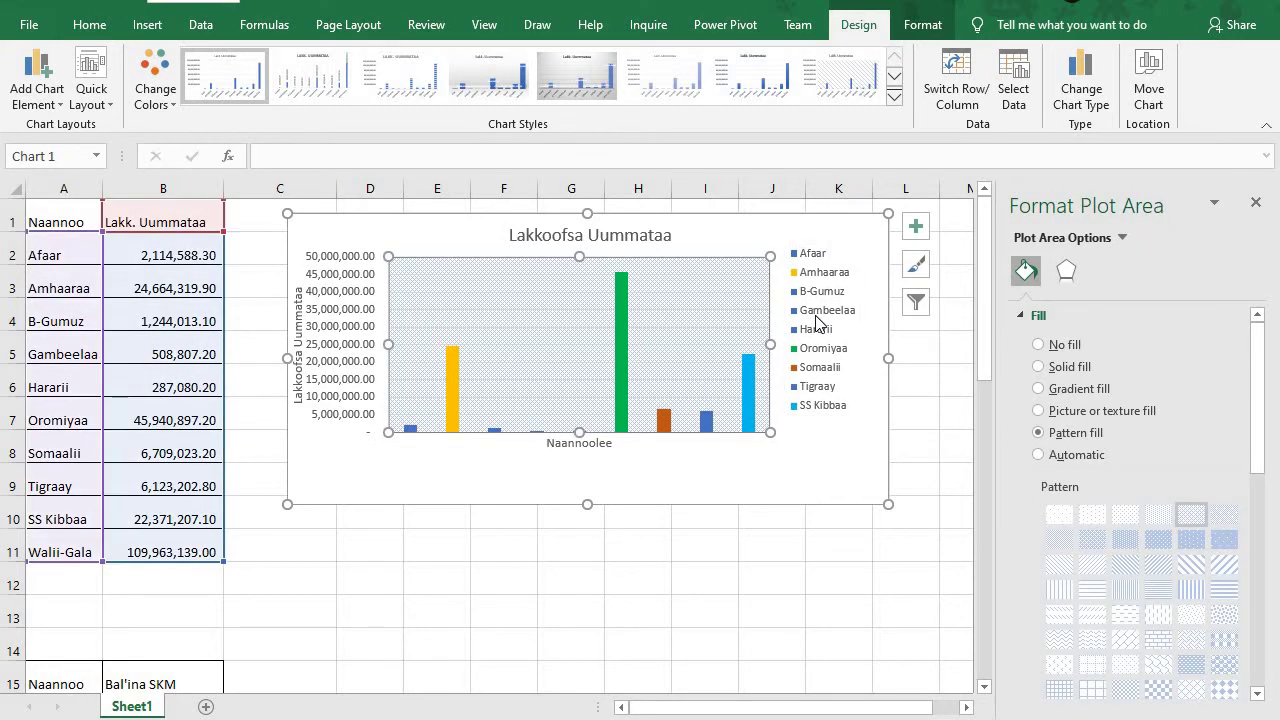
Recolor all of the chart's columns with the blue monochromatic palette
left_click(308, 363)
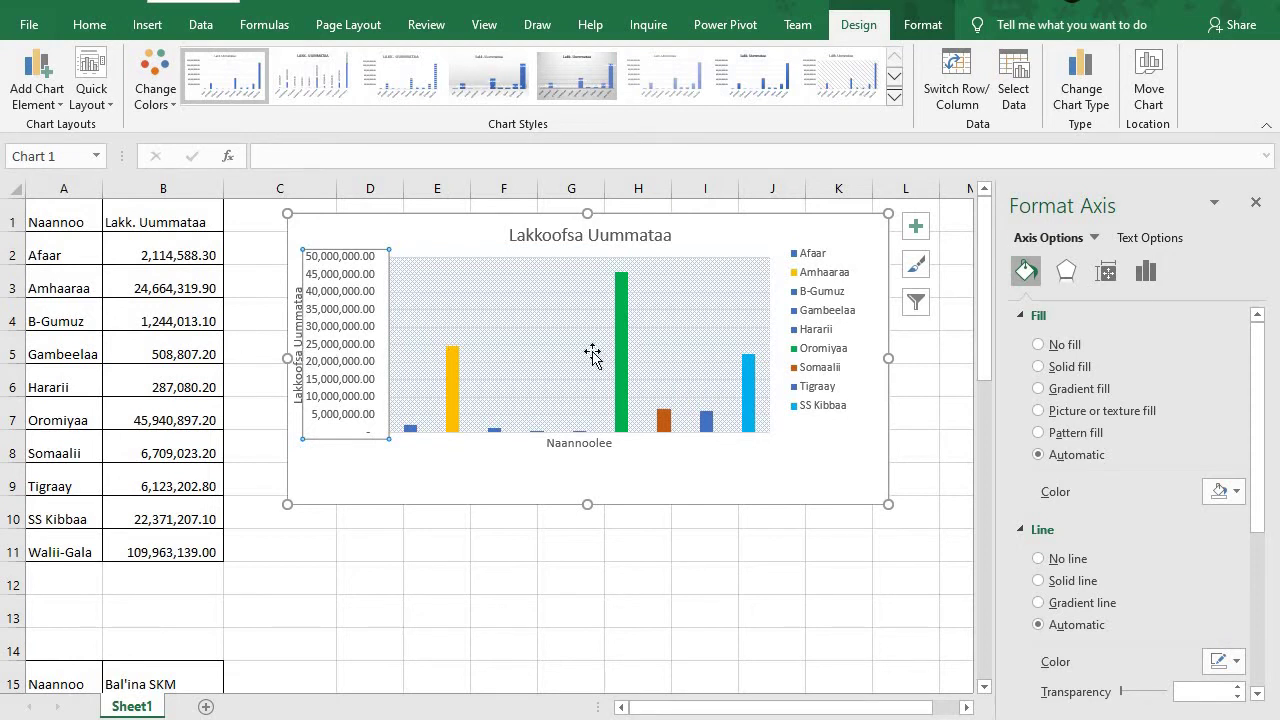
left_click(548, 344)
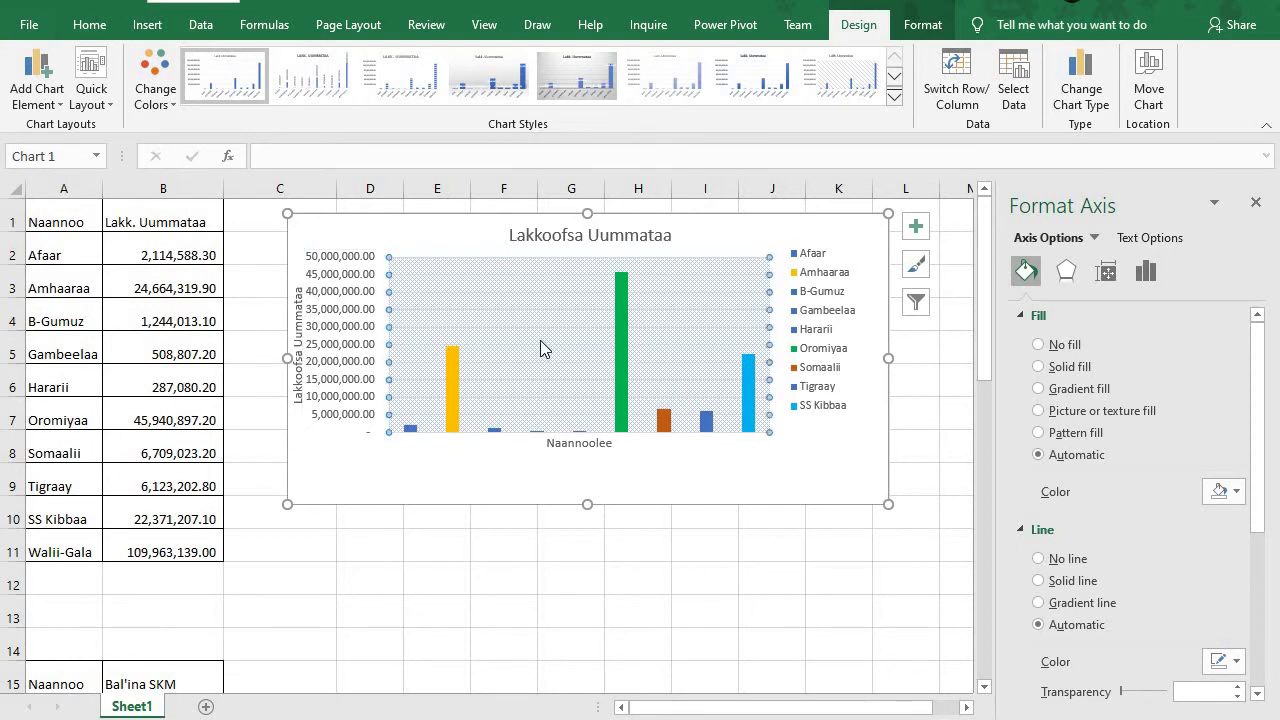
left_click(176, 106)
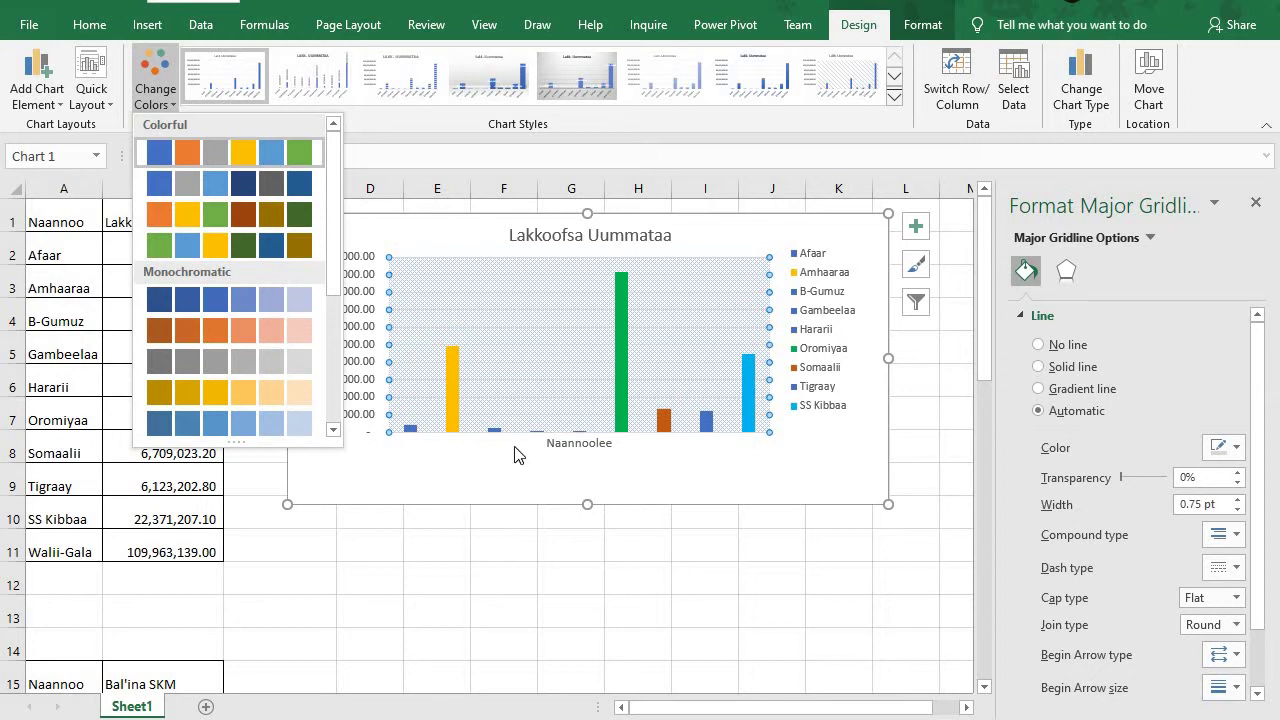
left_click(483, 477)
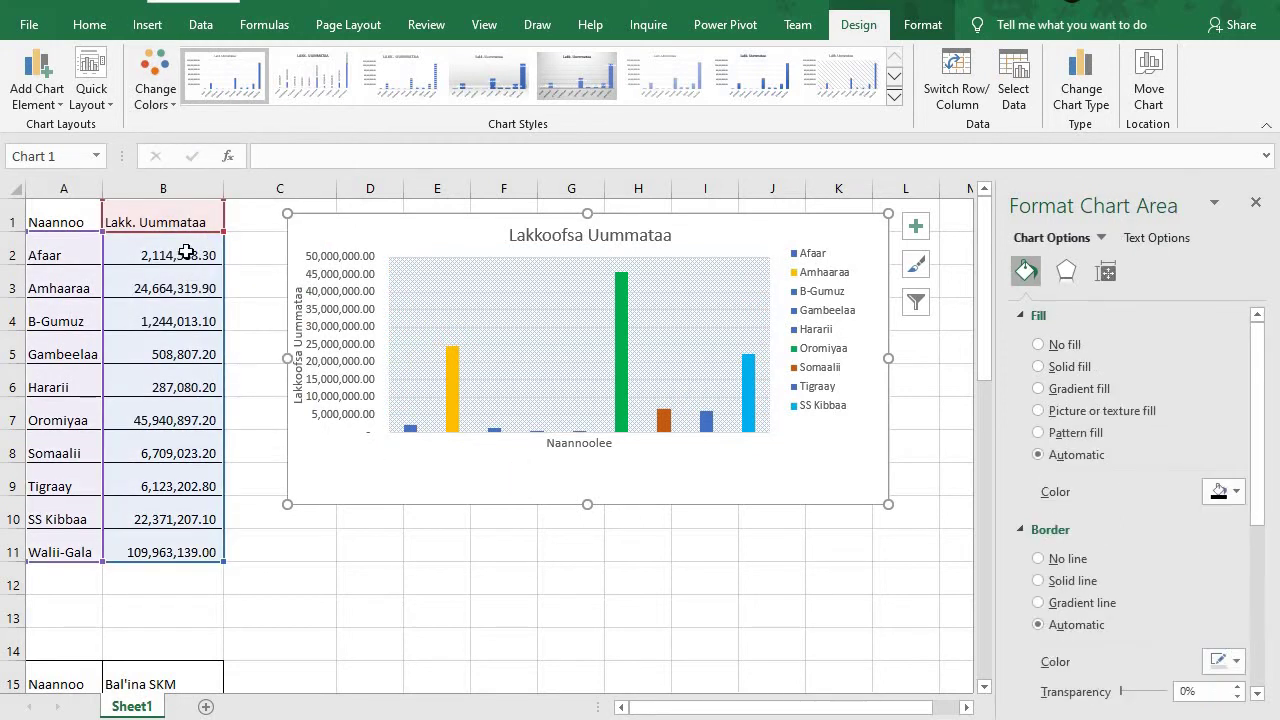
left_click(169, 105)
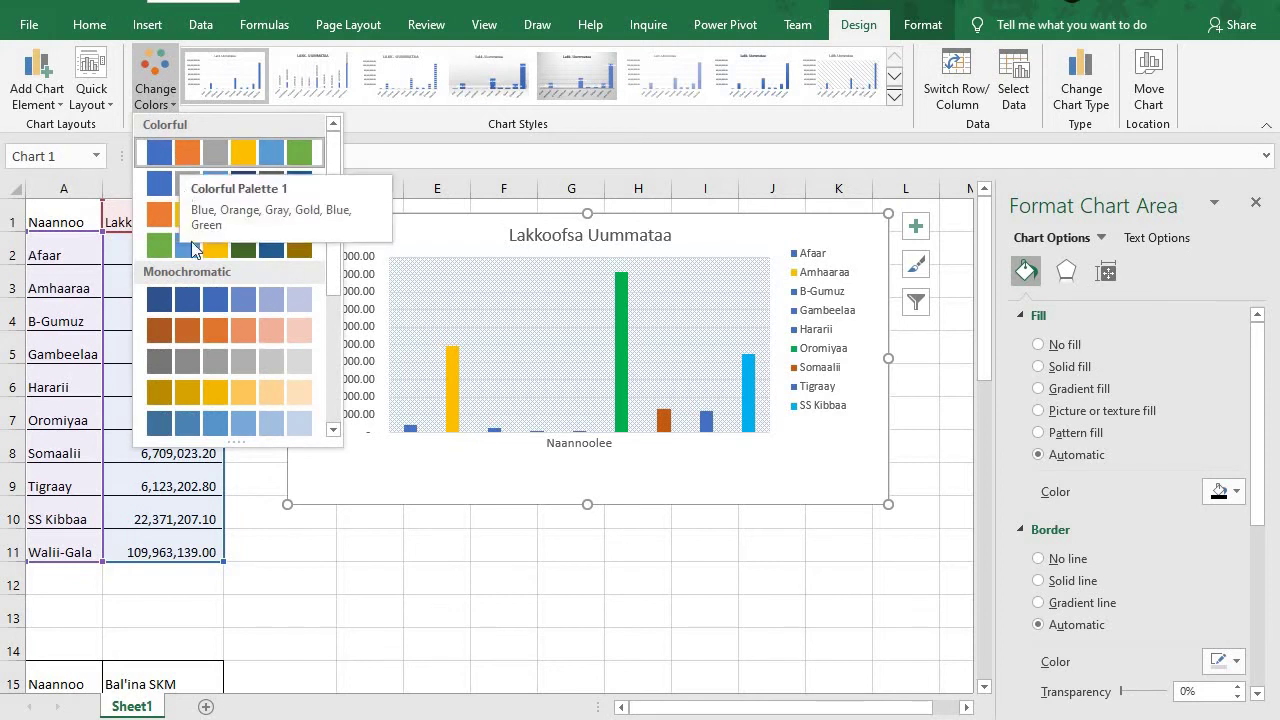
left_click(207, 303)
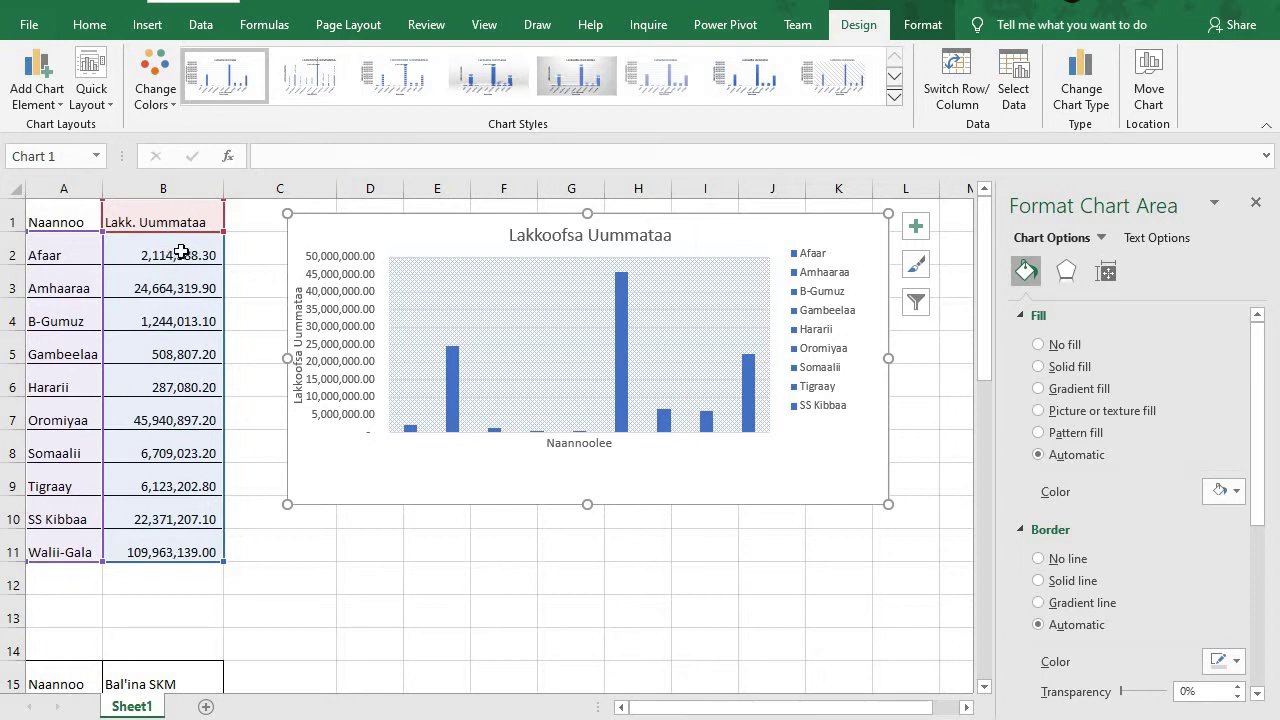
Display the population values in B2:B11 with no decimal places
left_click_drag(181, 254, 192, 545)
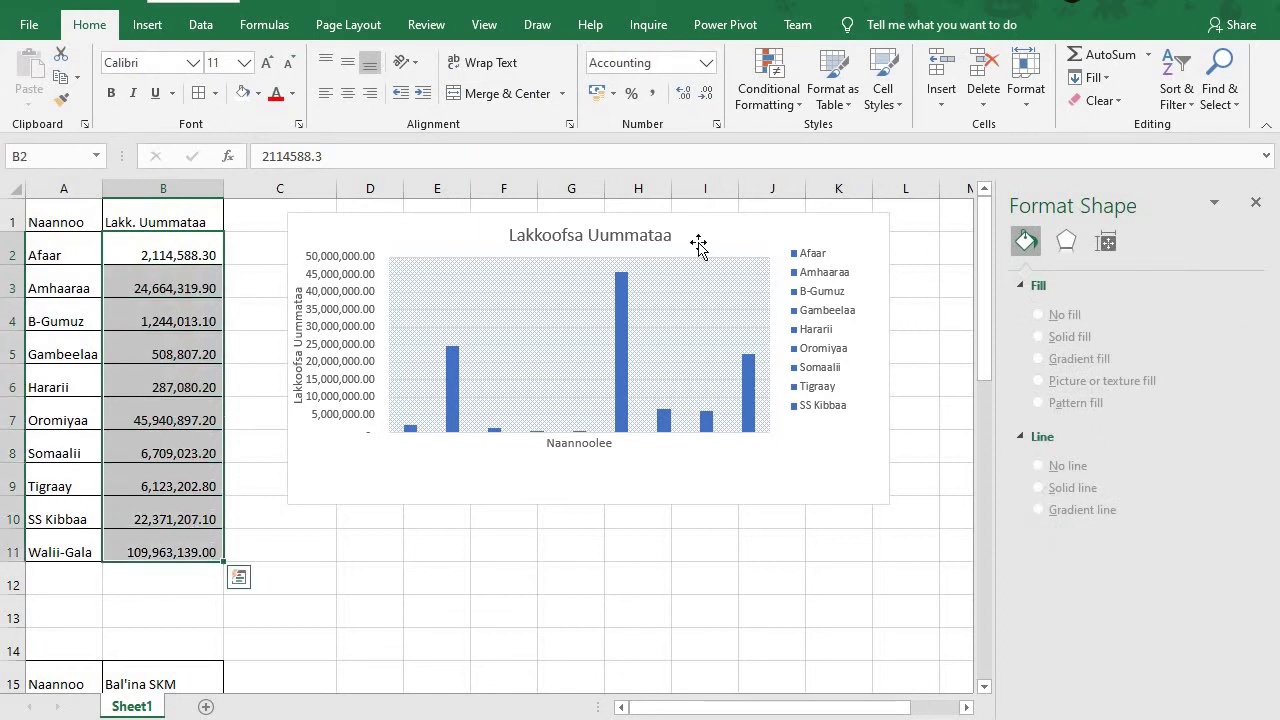
left_click(707, 94)
left_click(707, 94)
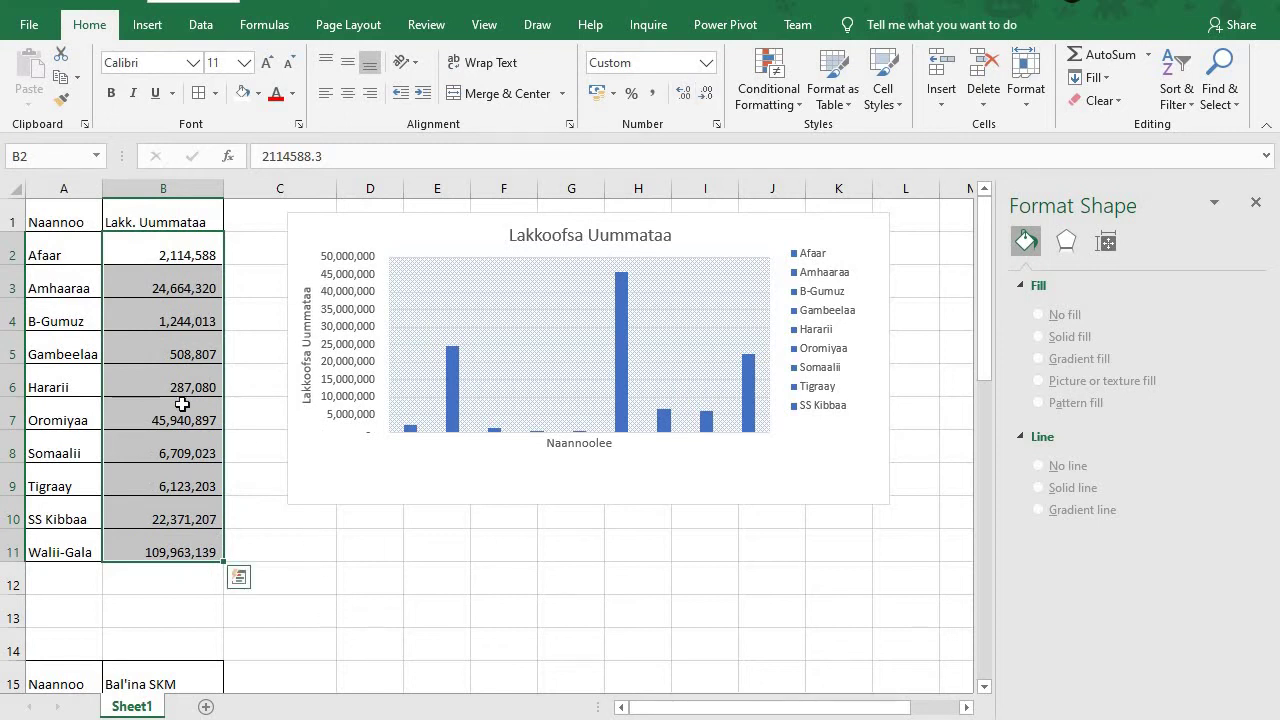
left_click(172, 258)
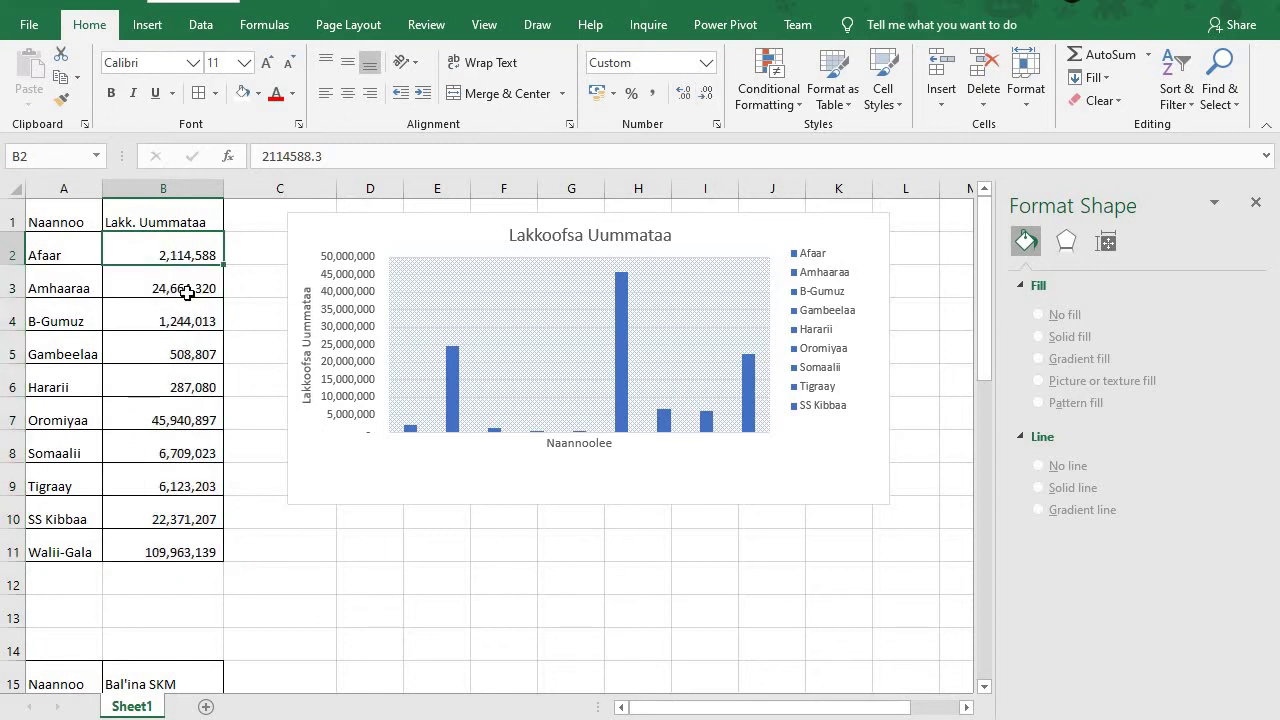
left_click(187, 291)
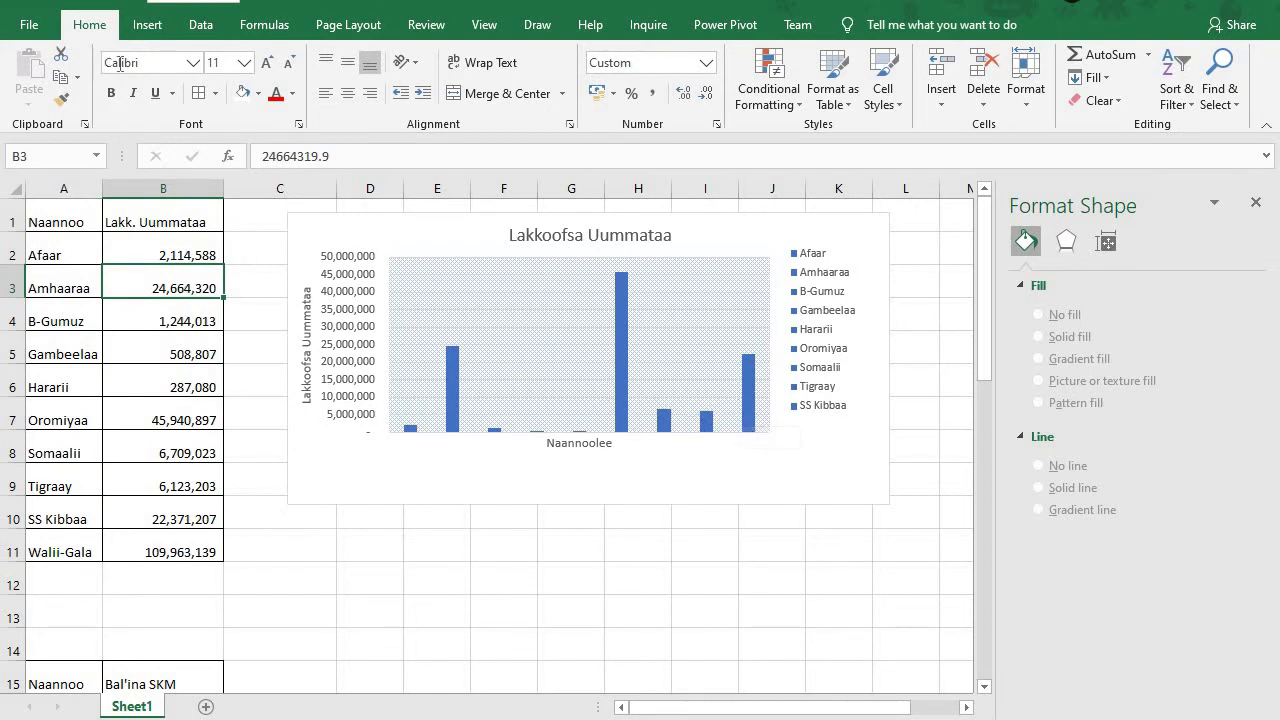
left_click(710, 302)
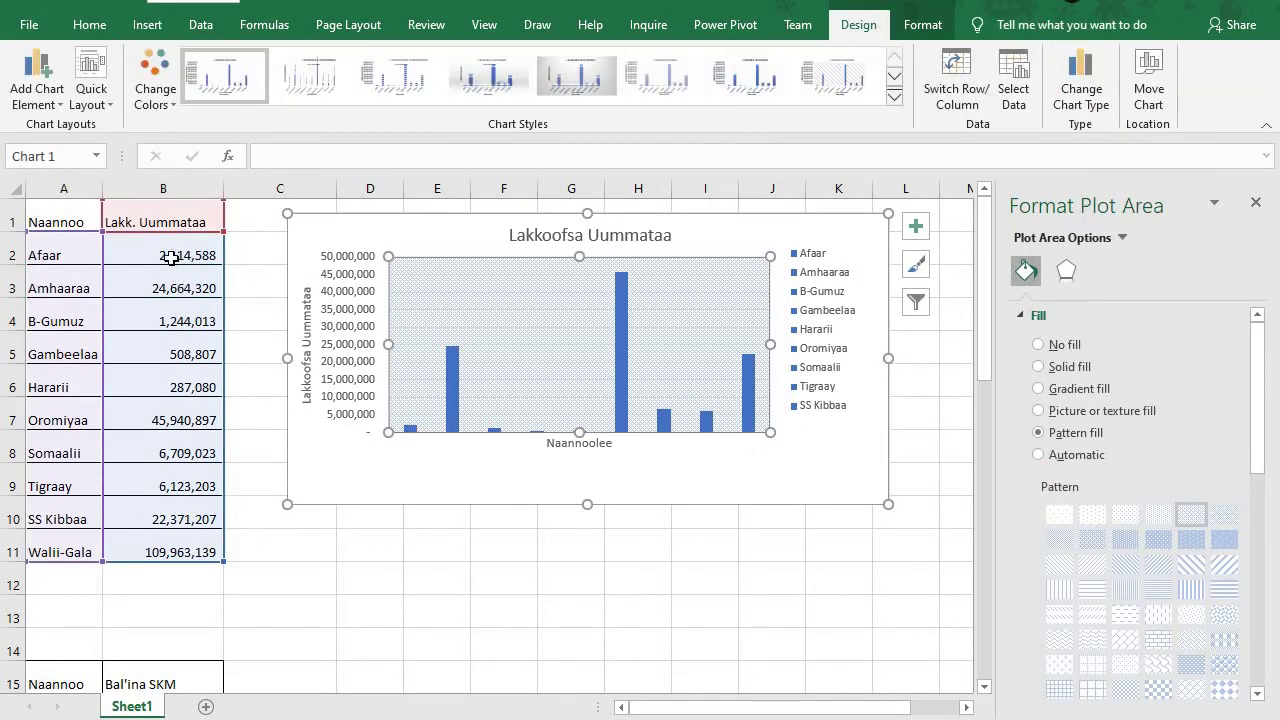
Enter the sample numbers 1 in cell D11 and 2 in cell E11
left_click(375, 553)
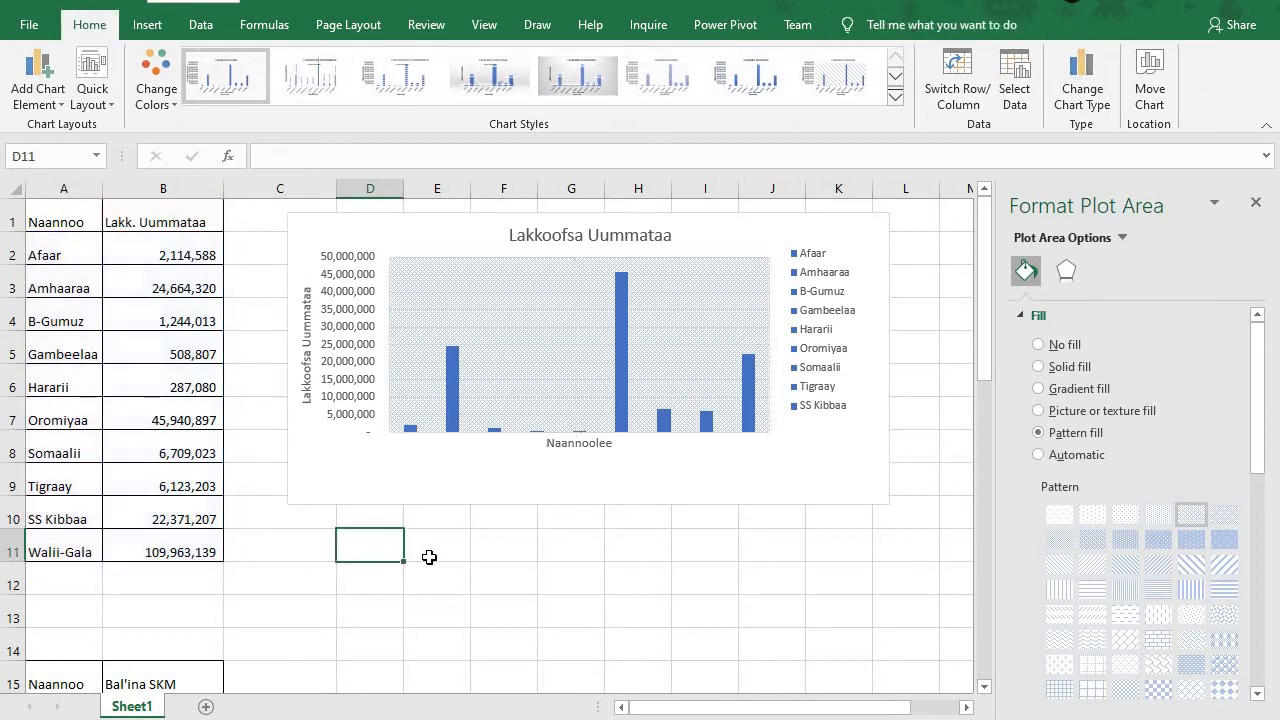
type("1")
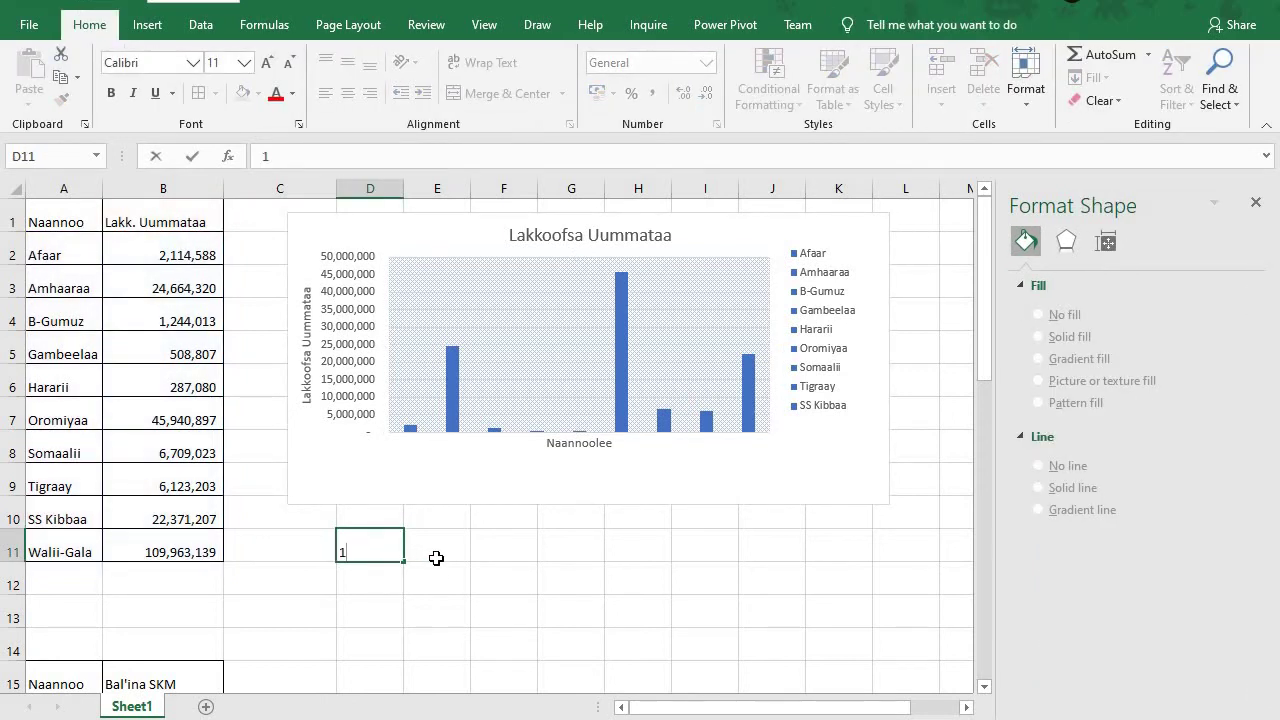
left_click(436, 558)
type("2")
key("Tab")
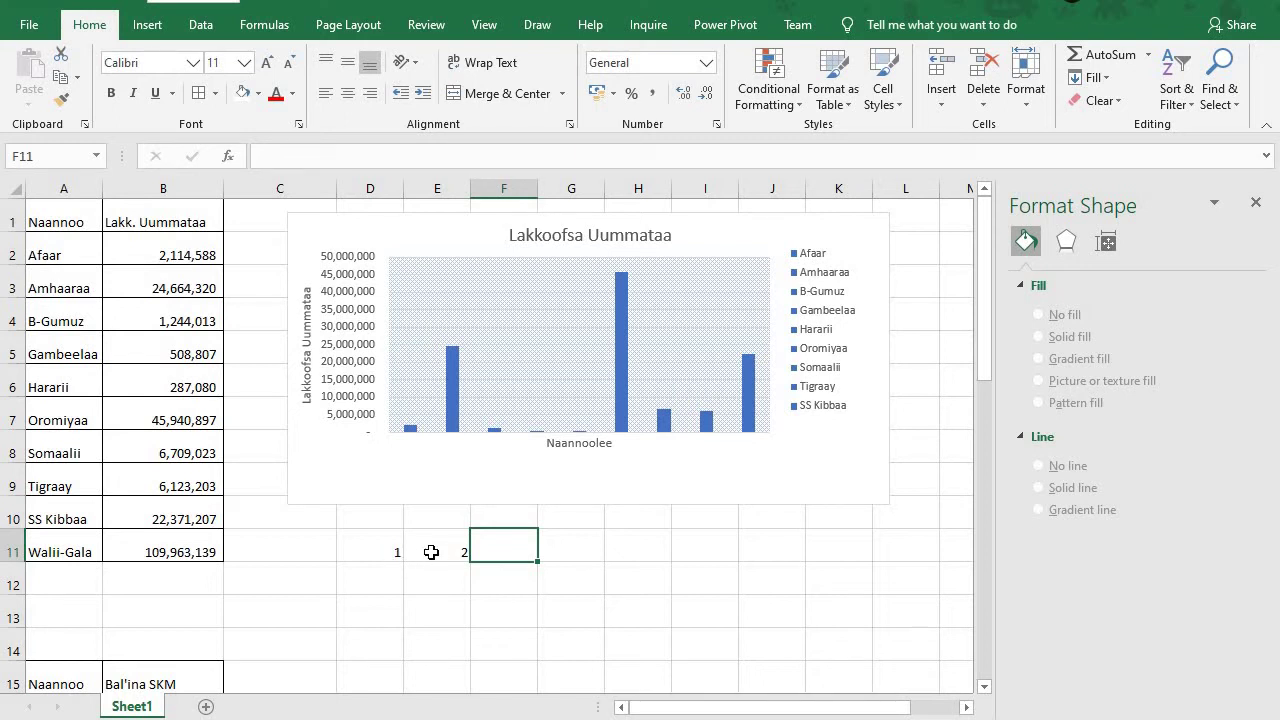
left_click(380, 555)
left_click(431, 552)
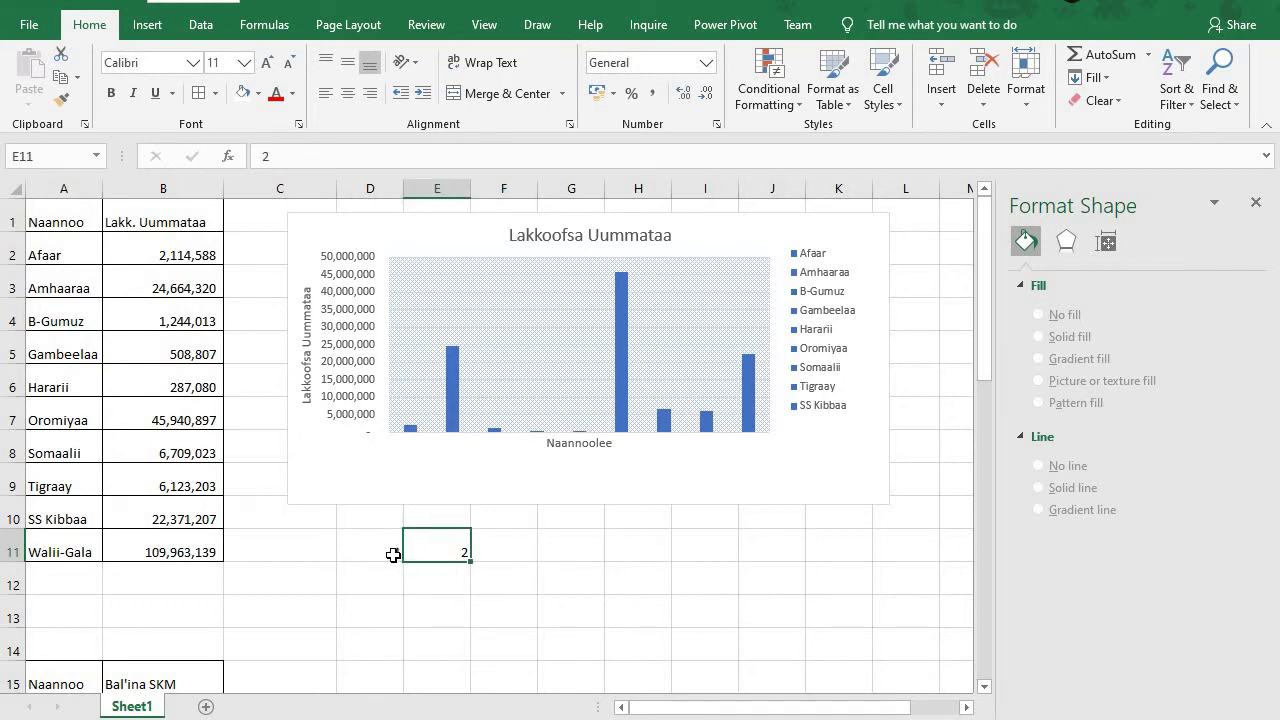
left_click(391, 552)
left_click(451, 557)
Enter the sample numbers 1 in cell D13 and 2 in cell E13
left_click(386, 609)
type("1")
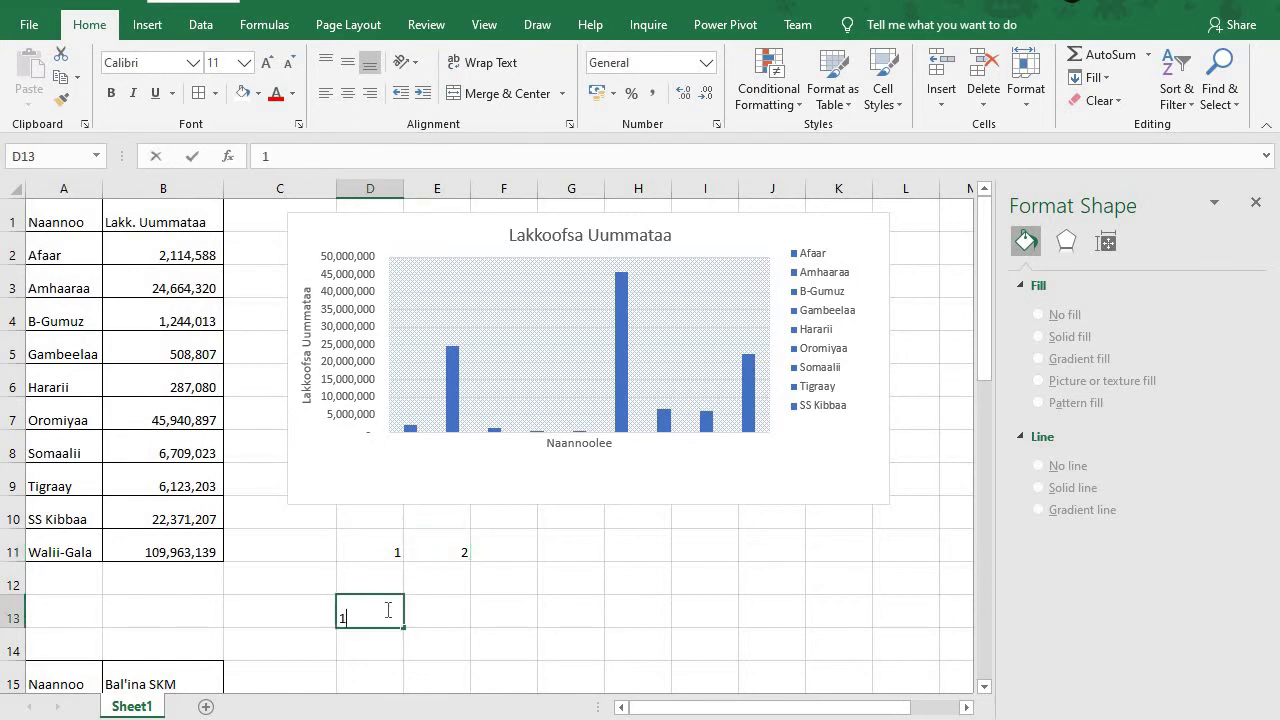
key("Tab")
type("2")
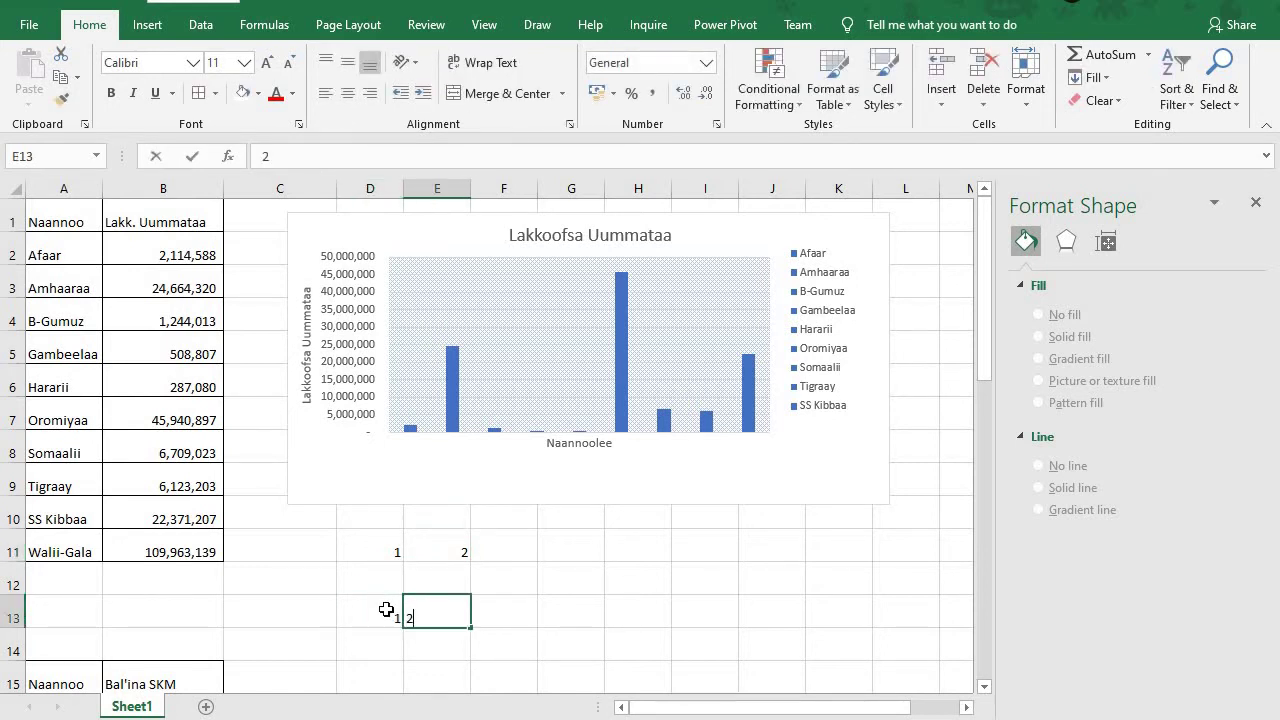
key("Tab")
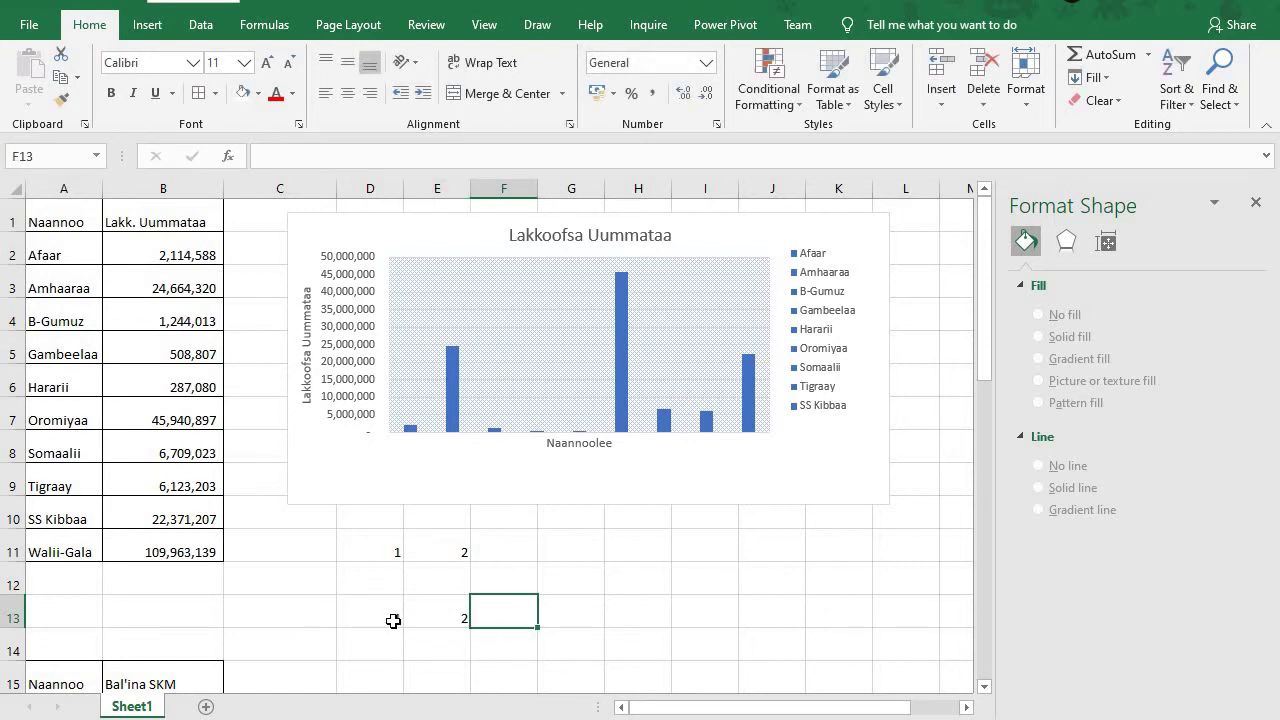
left_click(393, 621)
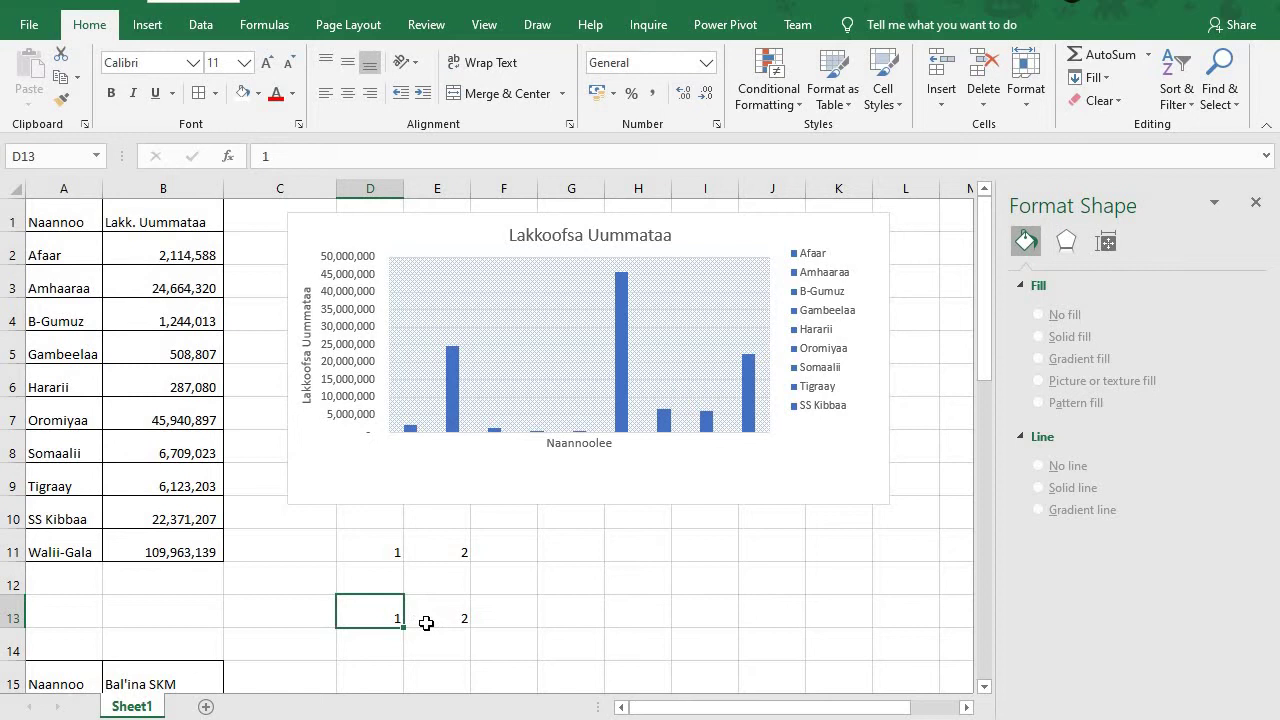
Examine the underlying values of the Afaar and Amhaaraa population cells, B2 and B3, alongside the sample number in D13
left_click(193, 256)
left_click(329, 156)
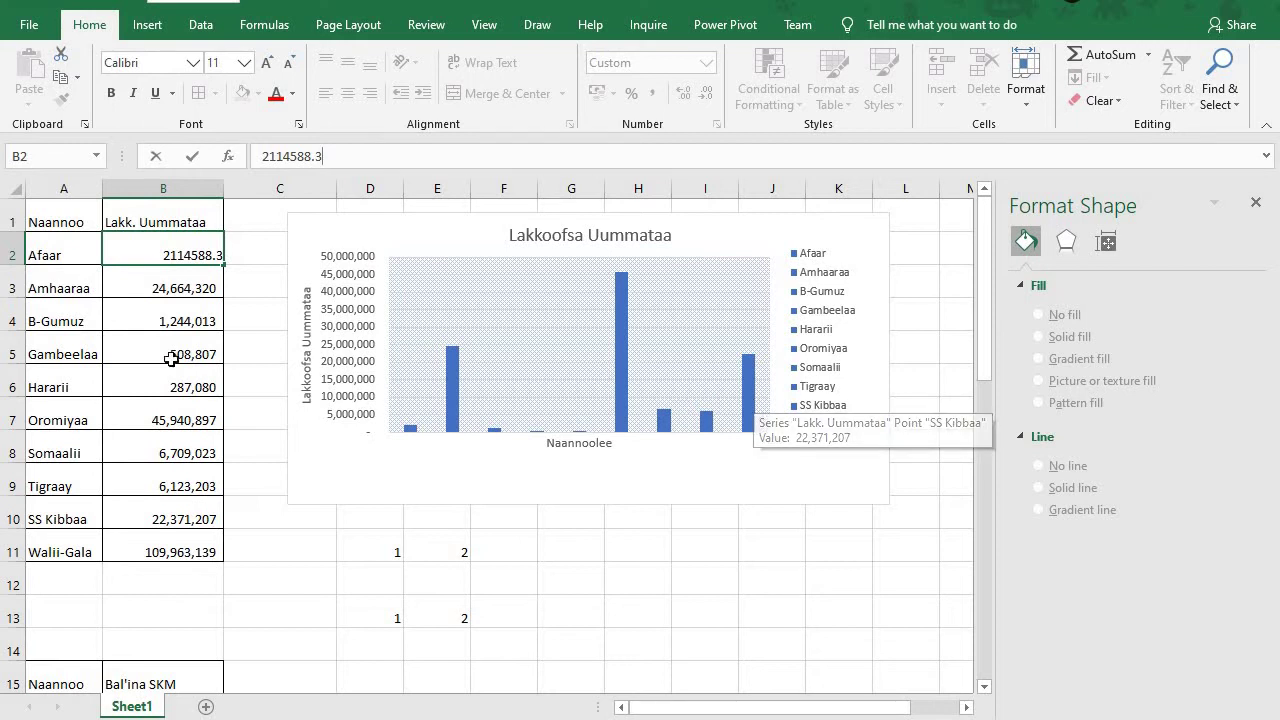
left_click(388, 618)
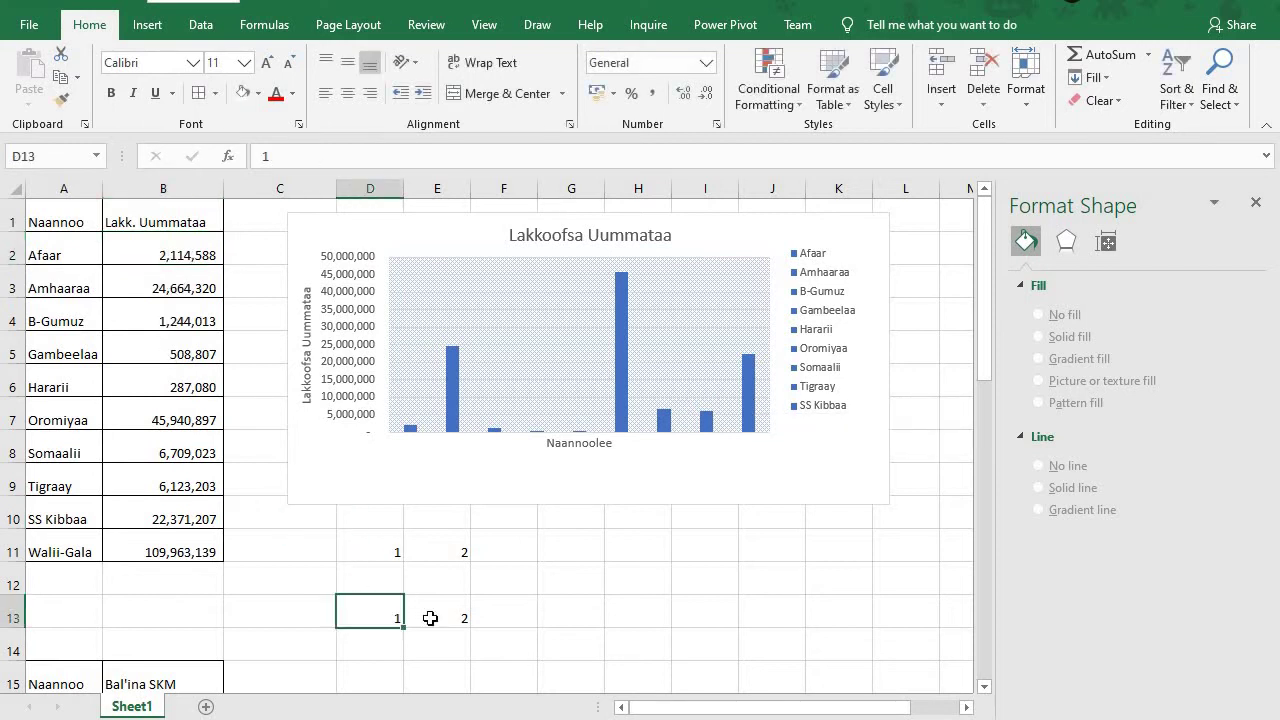
left_click(184, 258)
left_click(185, 290)
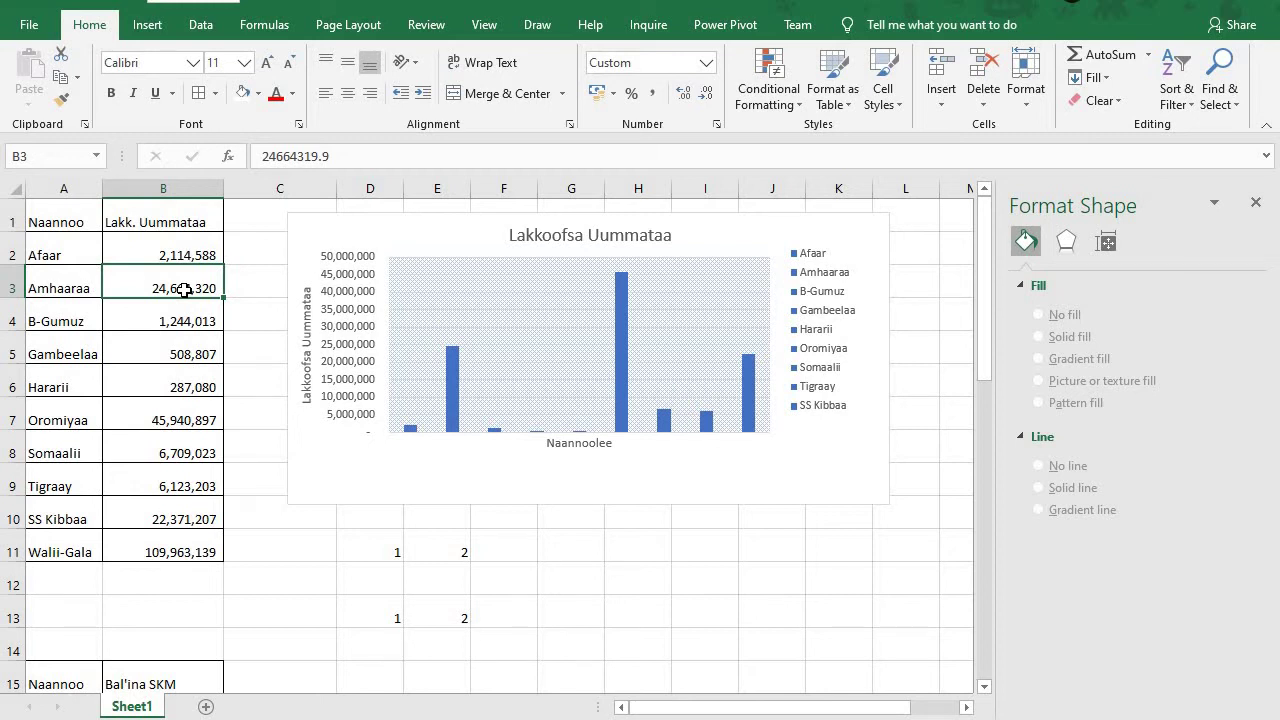
left_click(260, 508)
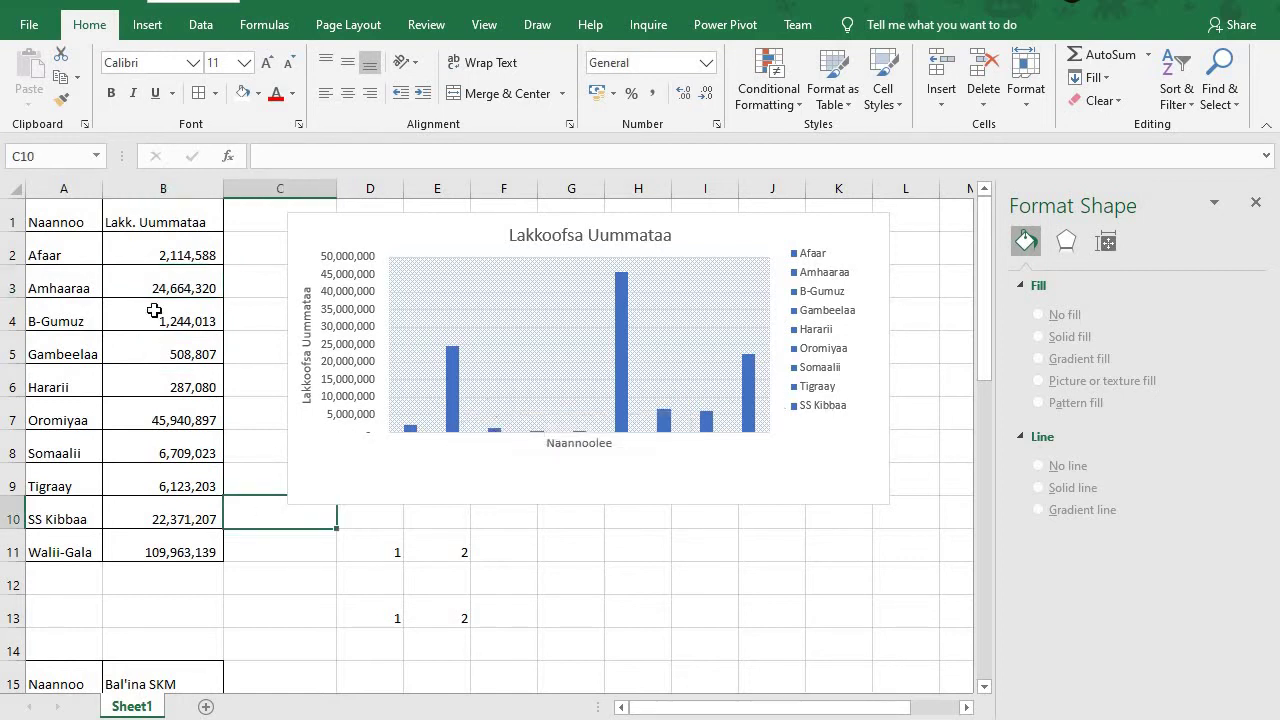
left_click(165, 256)
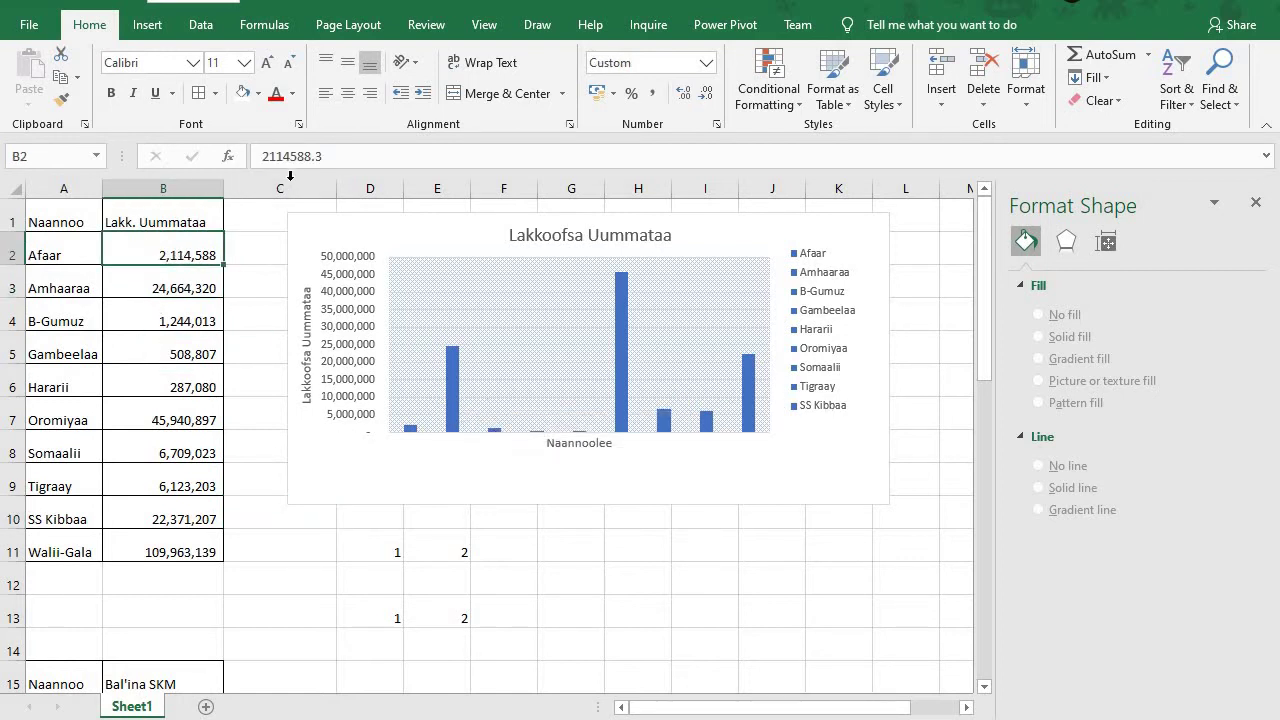
left_click(358, 158)
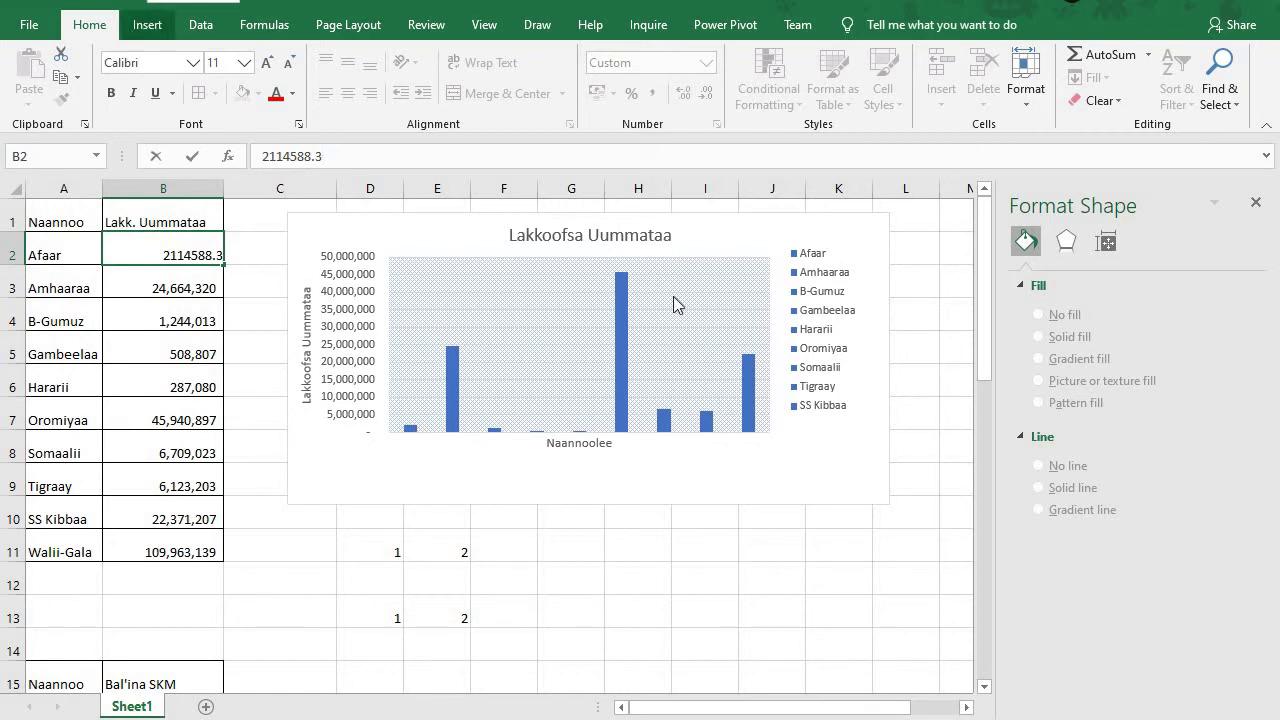
Preview alternative color palettes on the chart, including Colorful Palette 4, without applying one
left_click(686, 356)
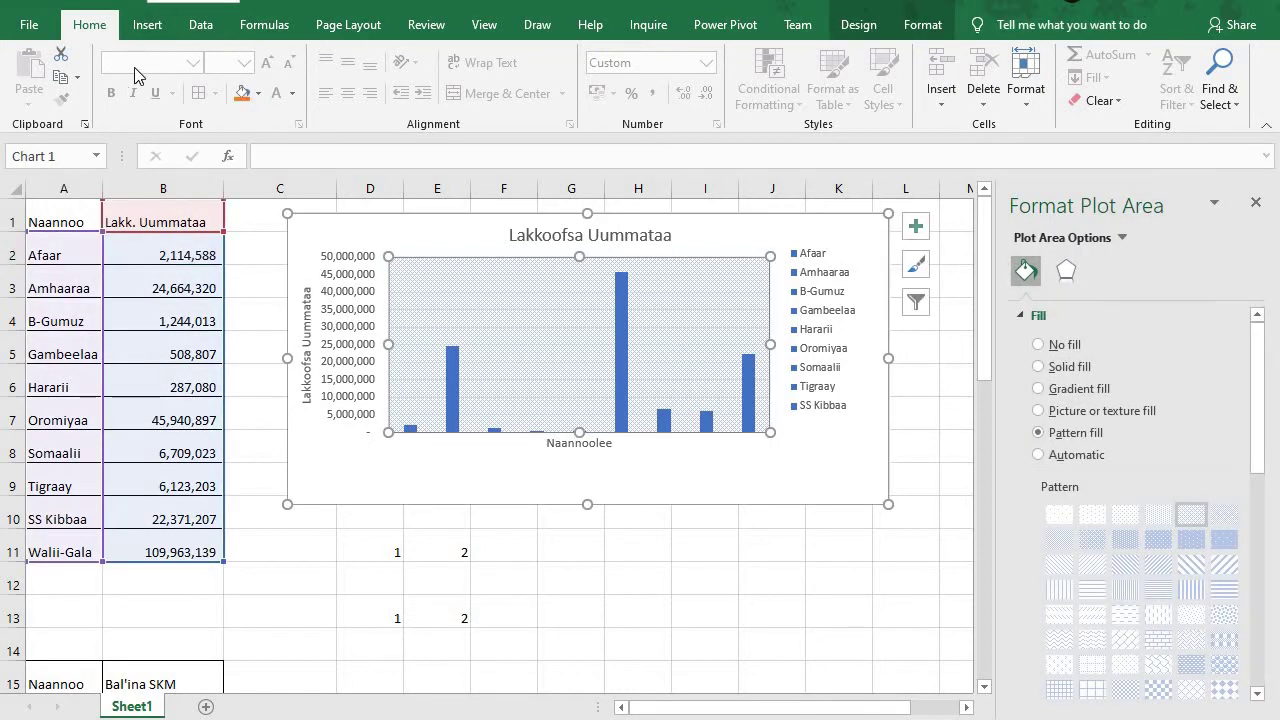
left_click(856, 30)
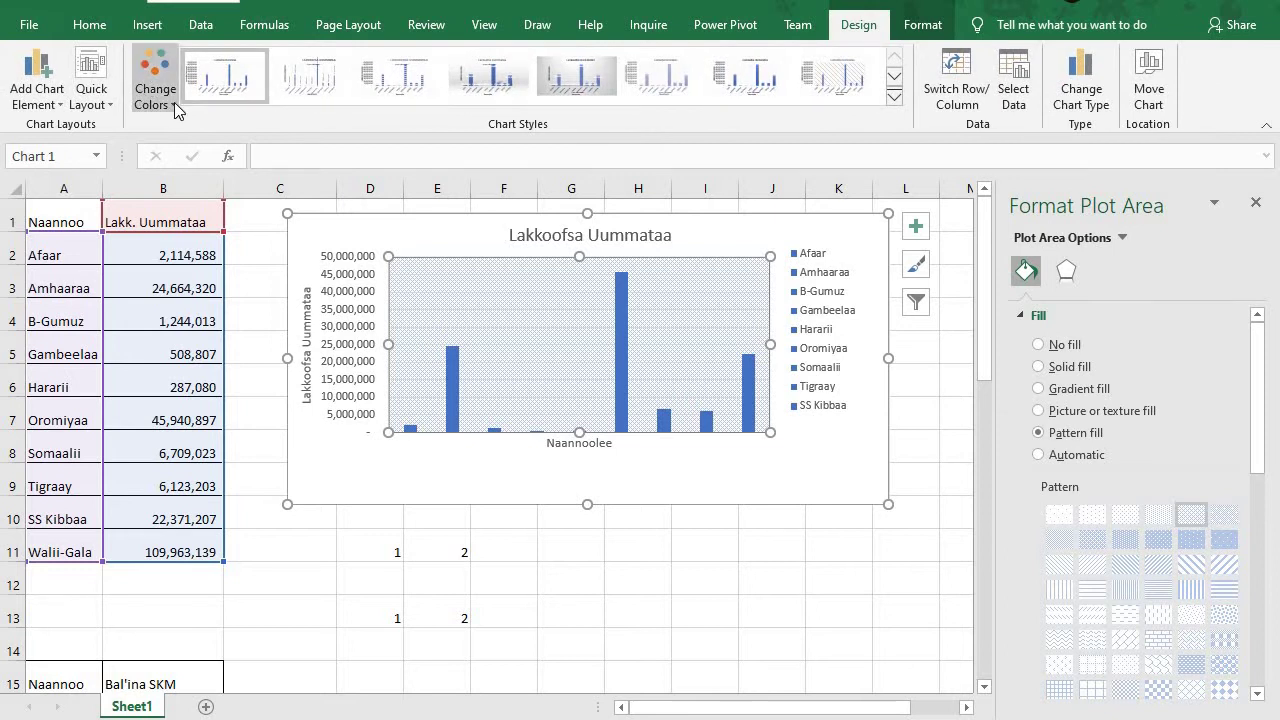
left_click(174, 104)
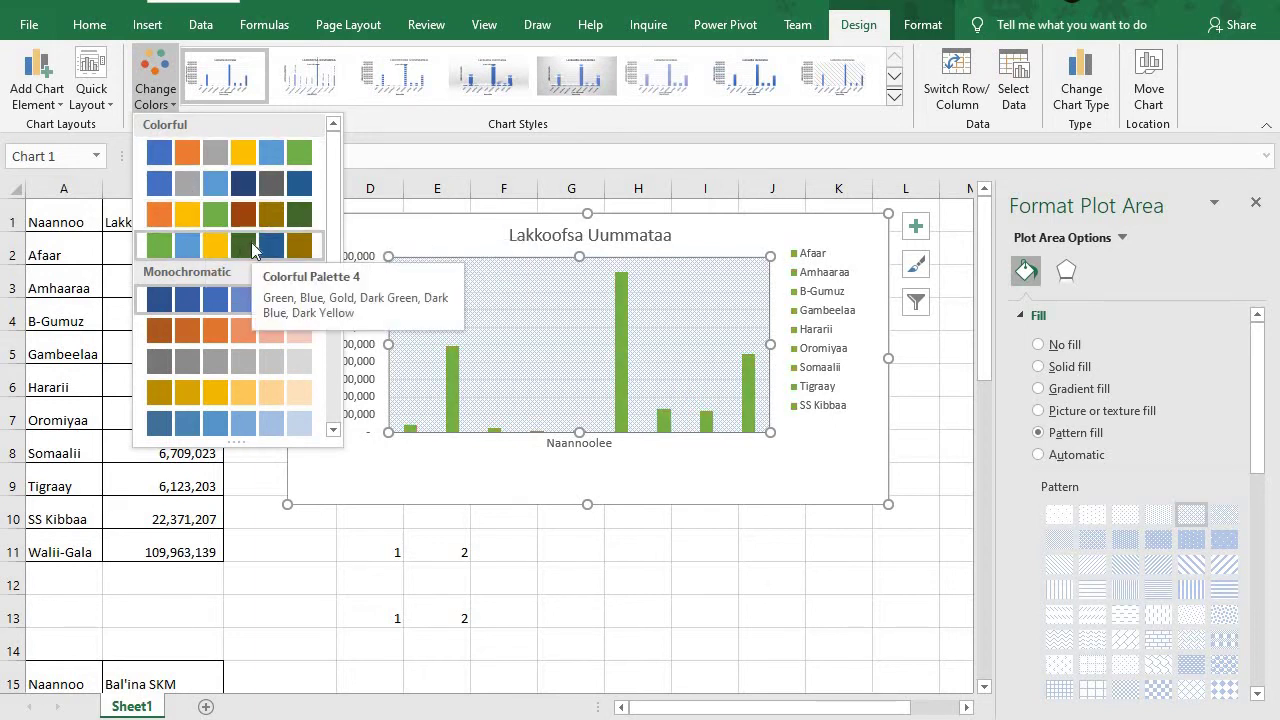
left_click(229, 541)
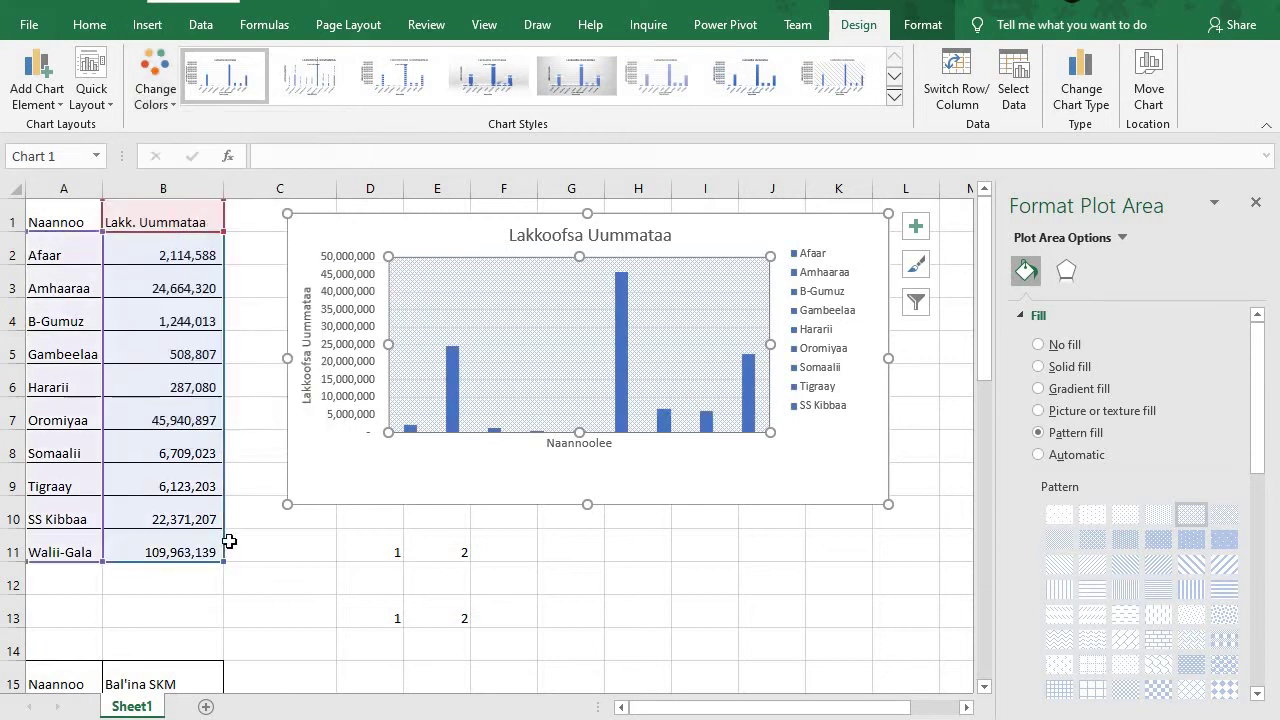
Examine the underlying values of the Oromiyaa, Afaar and B-Gumuz population cells, B7, B2 and B4
left_click(195, 423)
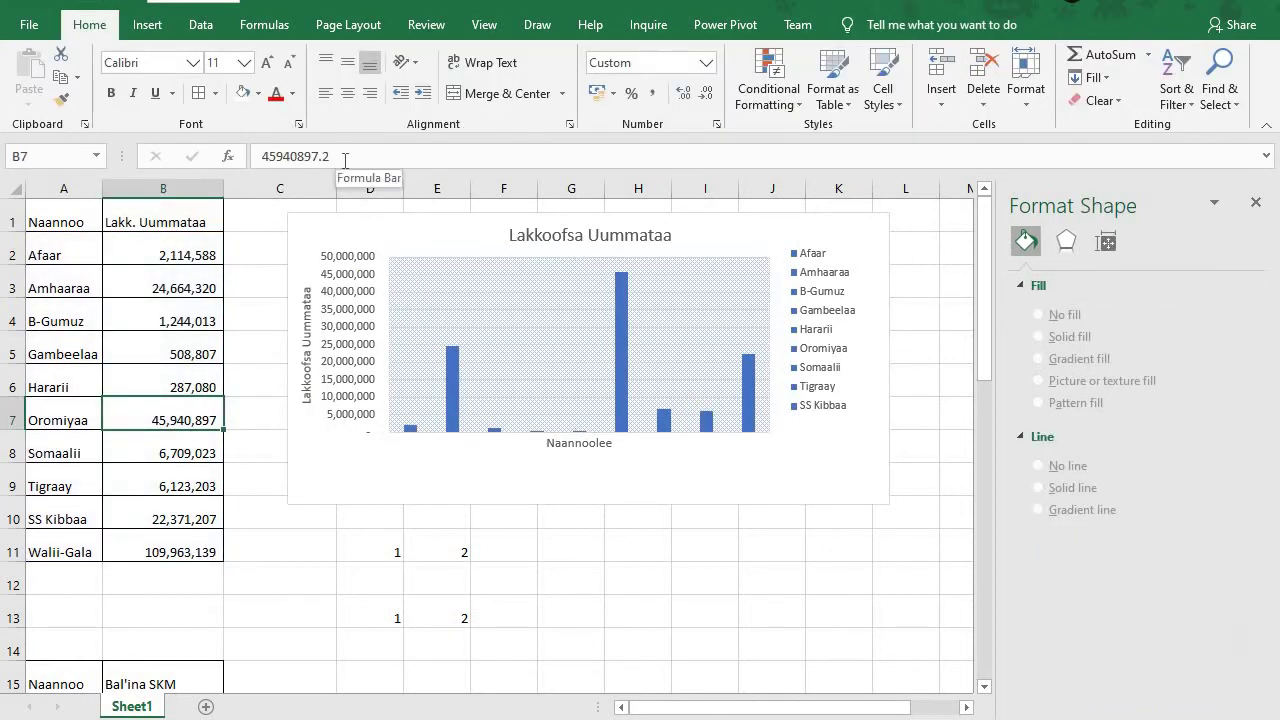
left_click(191, 257)
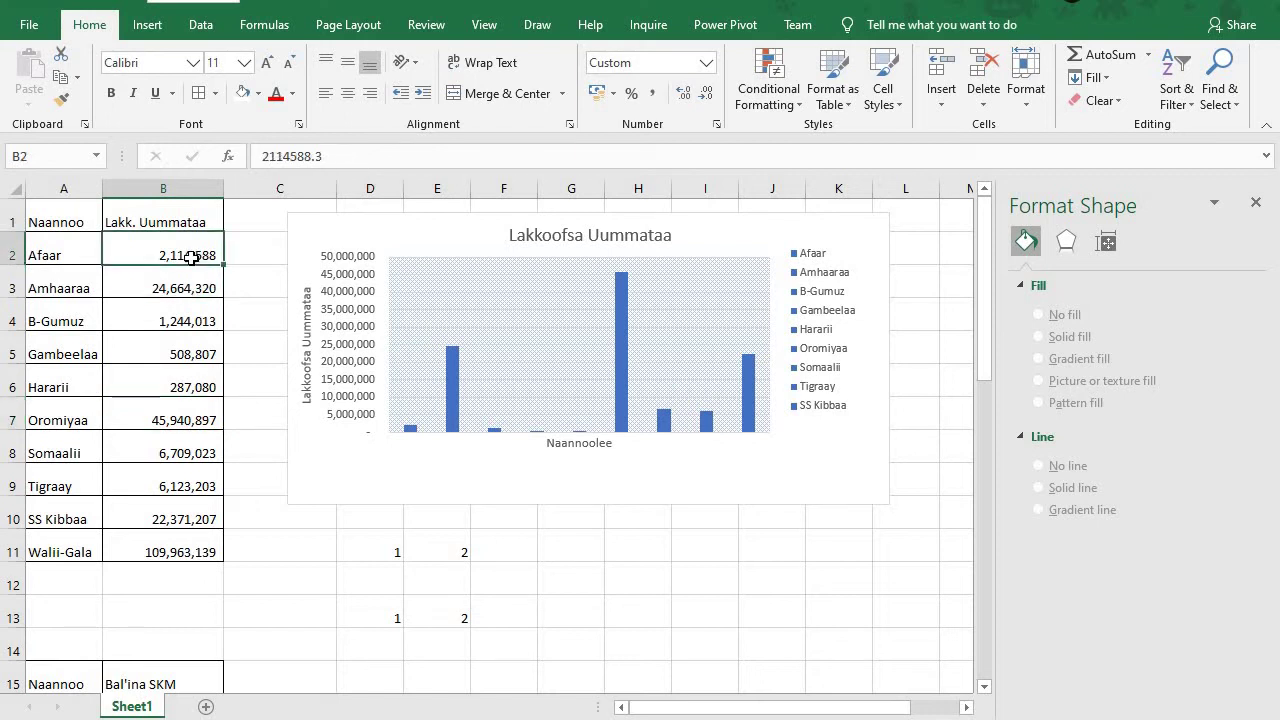
left_click(346, 163)
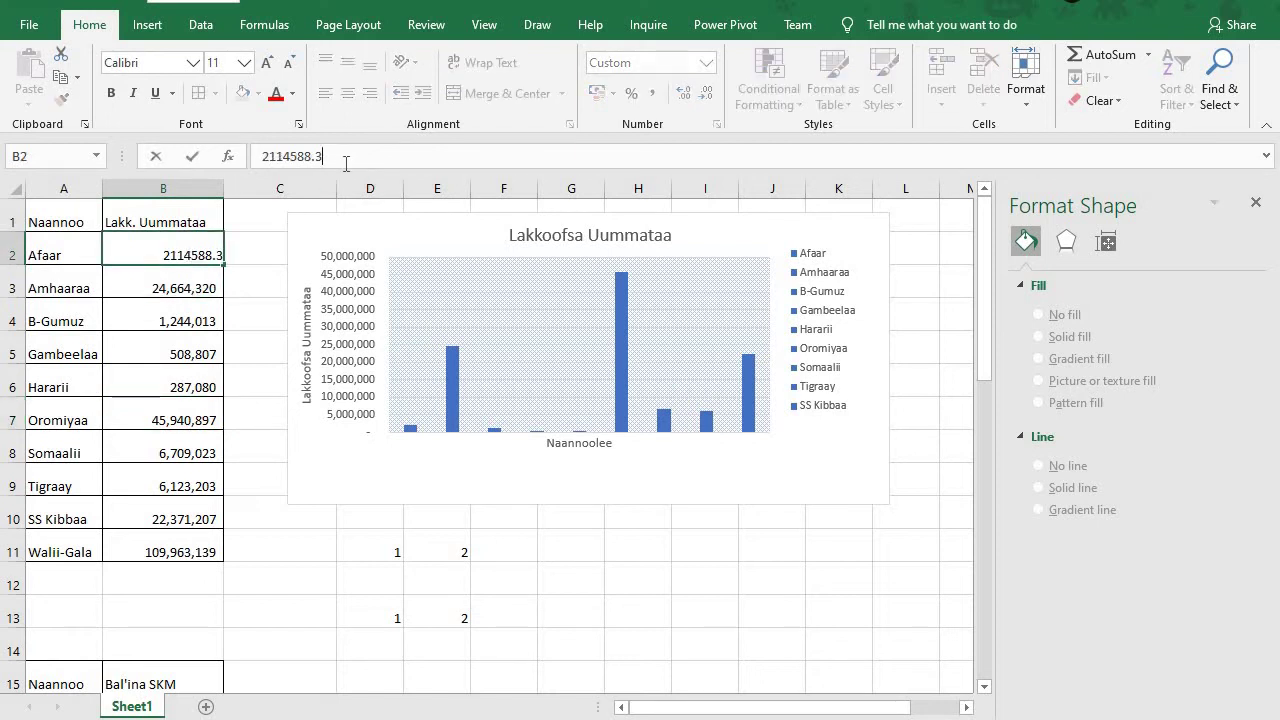
left_click(524, 387)
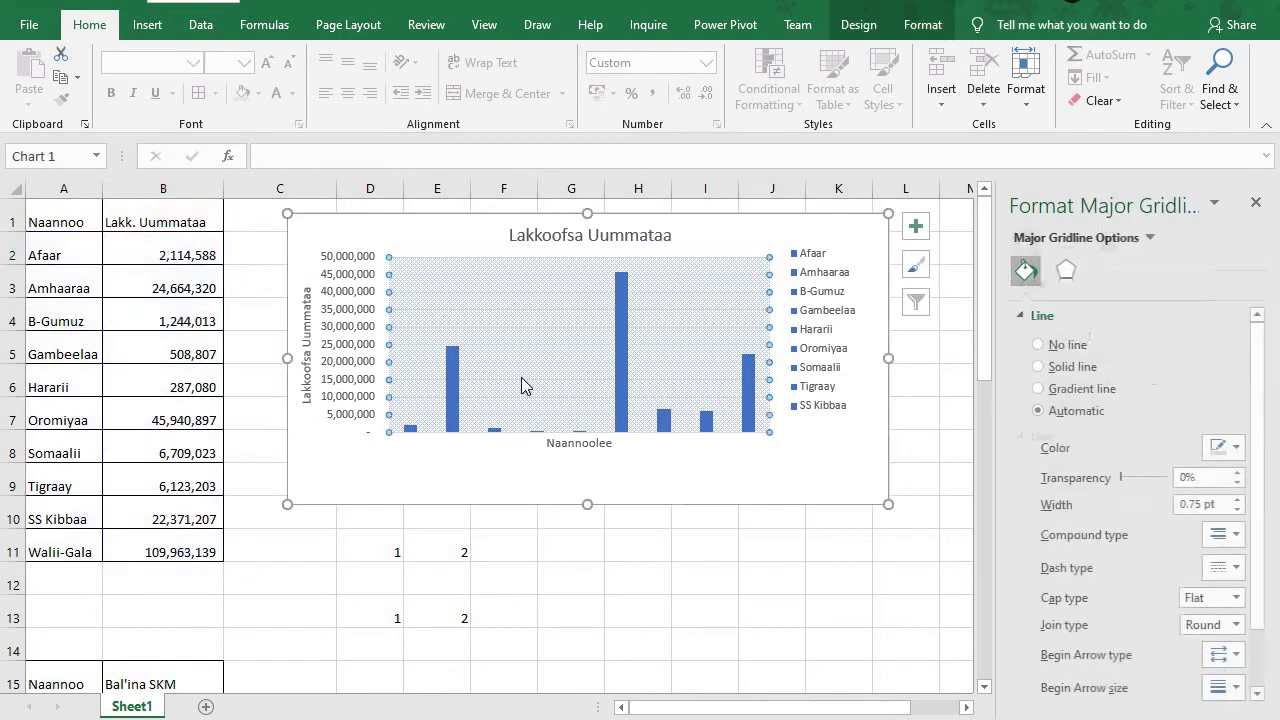
left_click(193, 321)
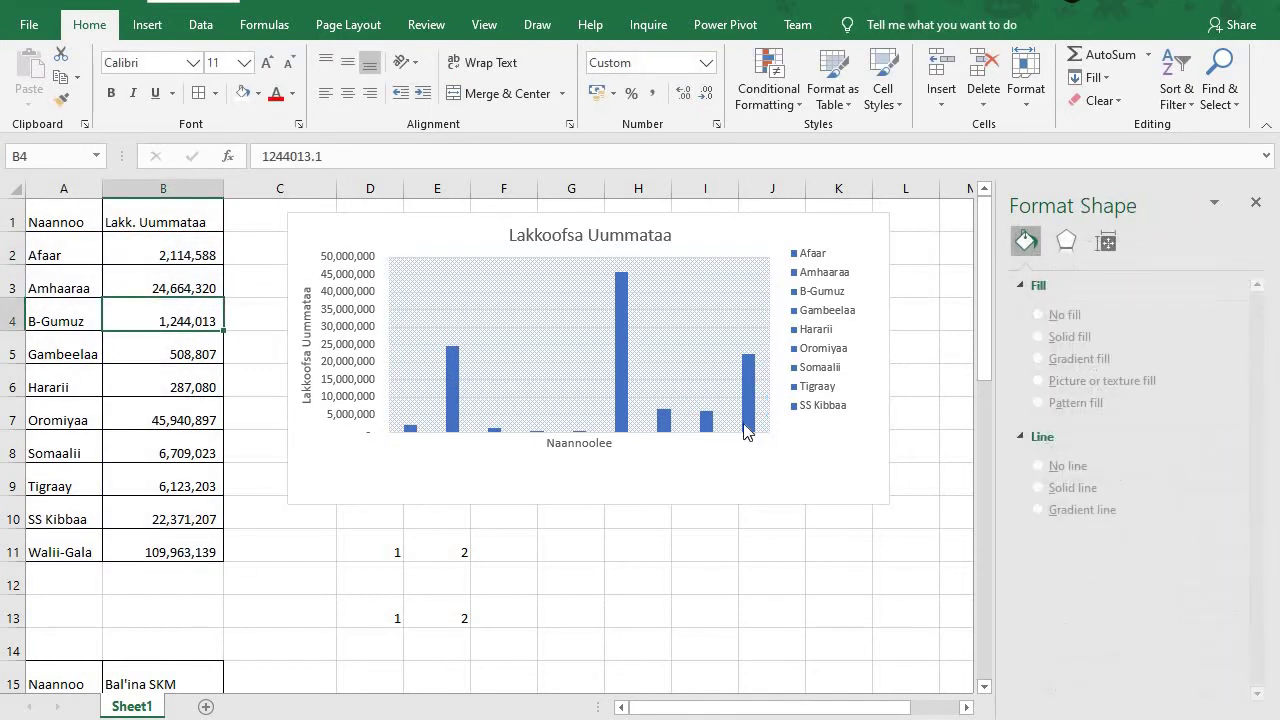
Fill only the Oromiyaa column of the population chart with orange
left_click(622, 365)
left_click(622, 365)
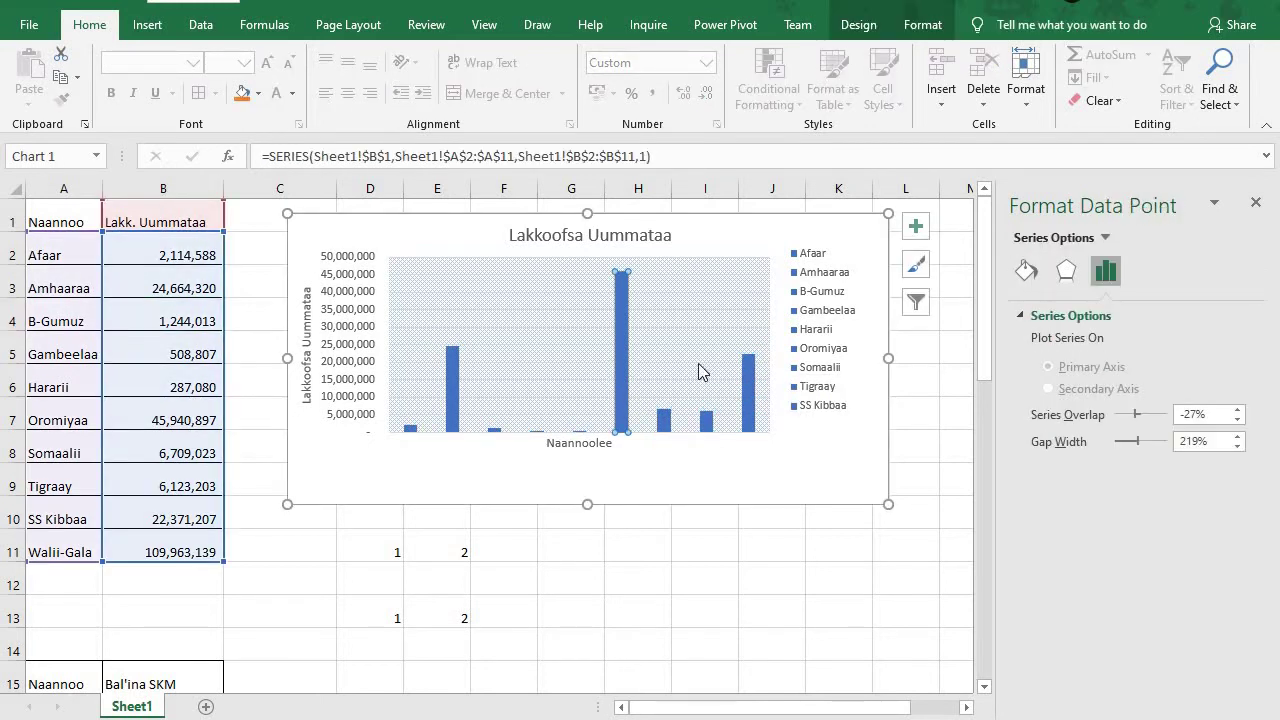
left_click(1022, 277)
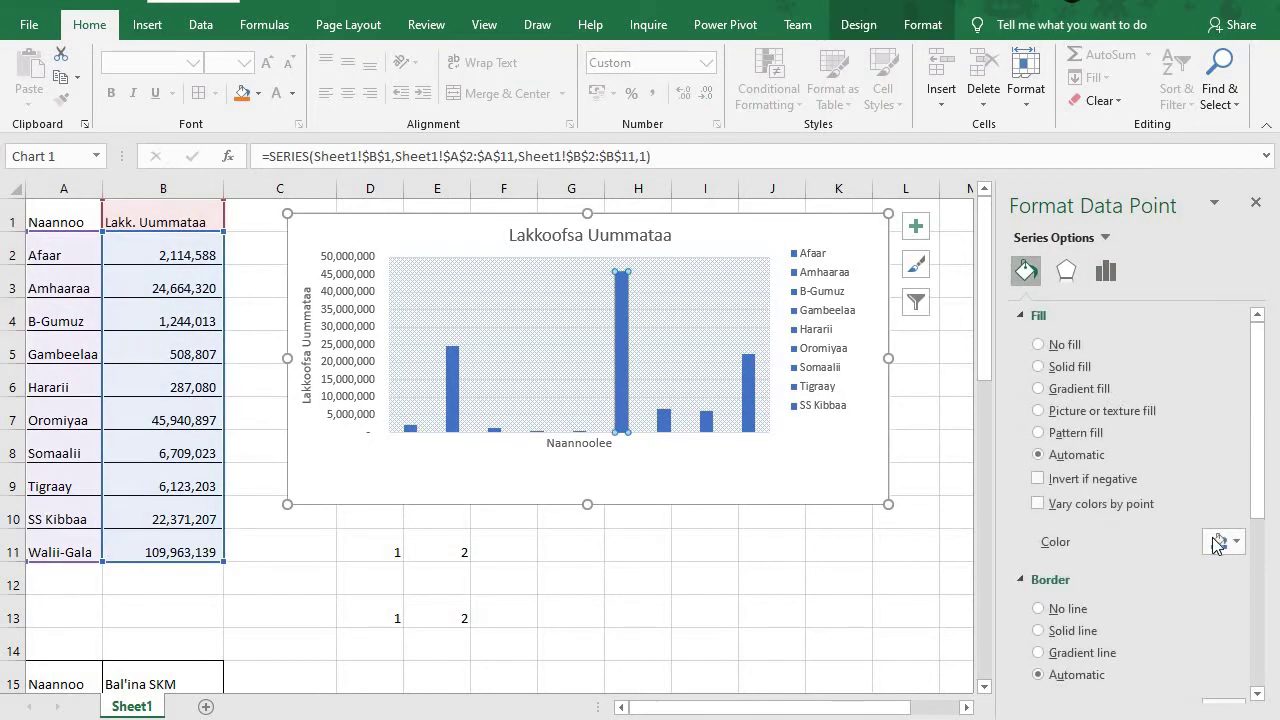
scroll(1225, 492, "down", 1)
left_click(1238, 494)
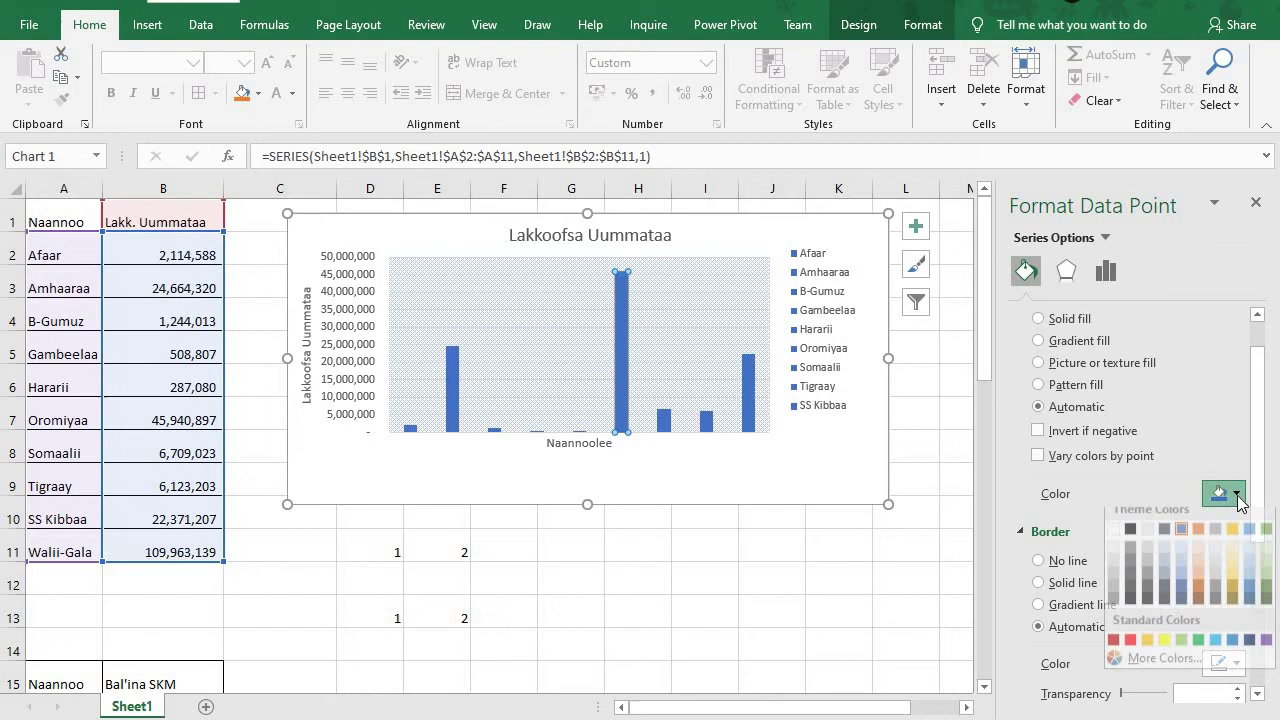
left_click(1200, 540)
left_click(497, 486)
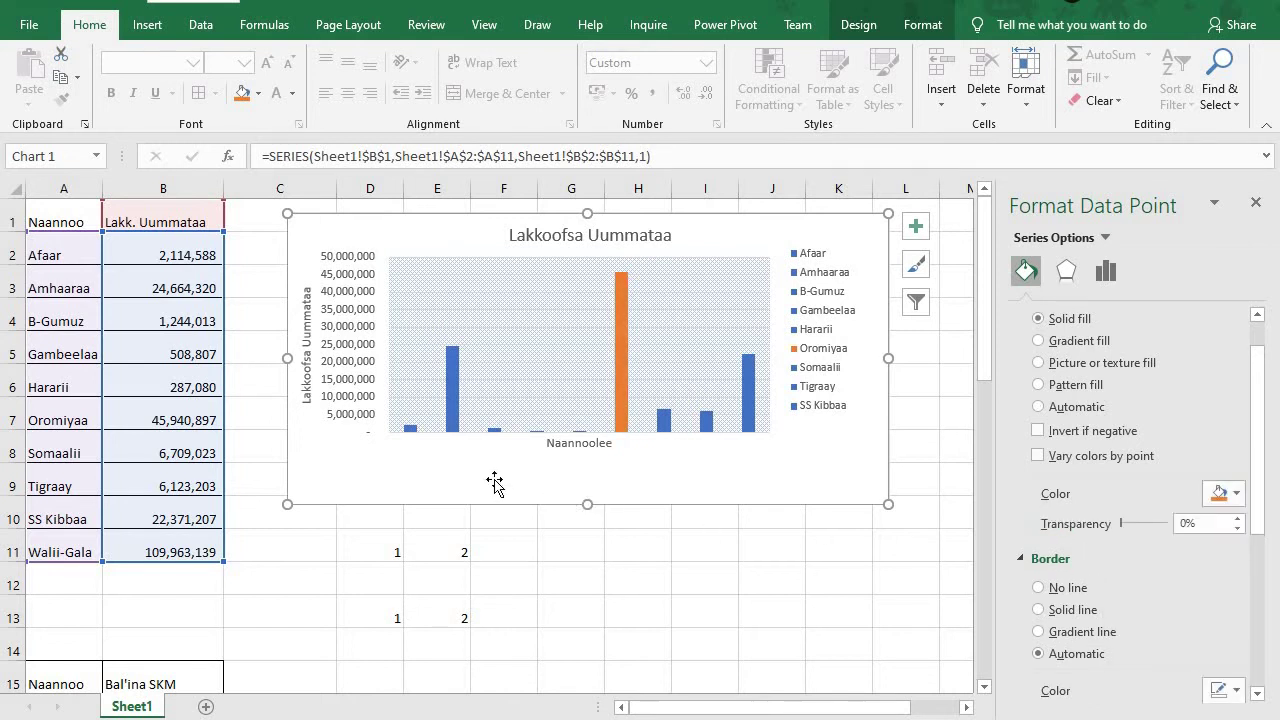
Clear the sample numbers from cells D11 to F13 below the chart
left_click_drag(361, 549, 473, 609)
key("Delete")
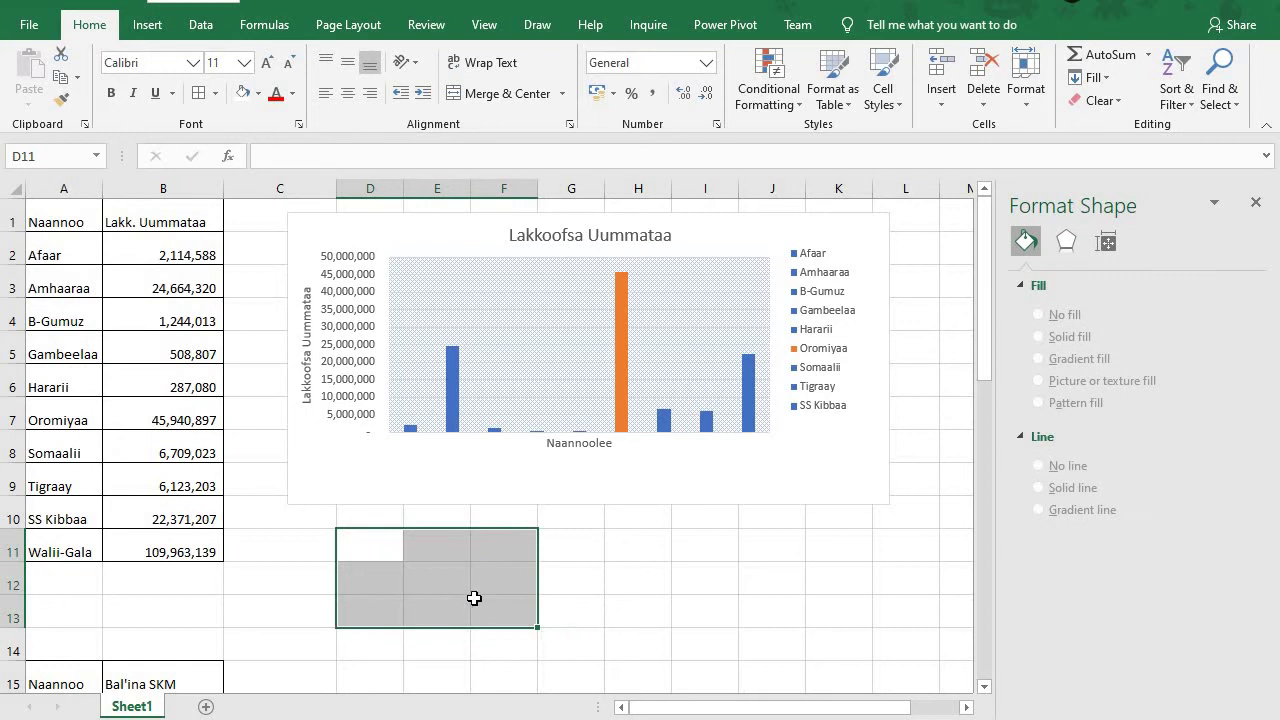
left_click(562, 573)
Look through the population chart's available styles, addable chart elements, quick layouts and the list of formattable chart parts
left_click(490, 341)
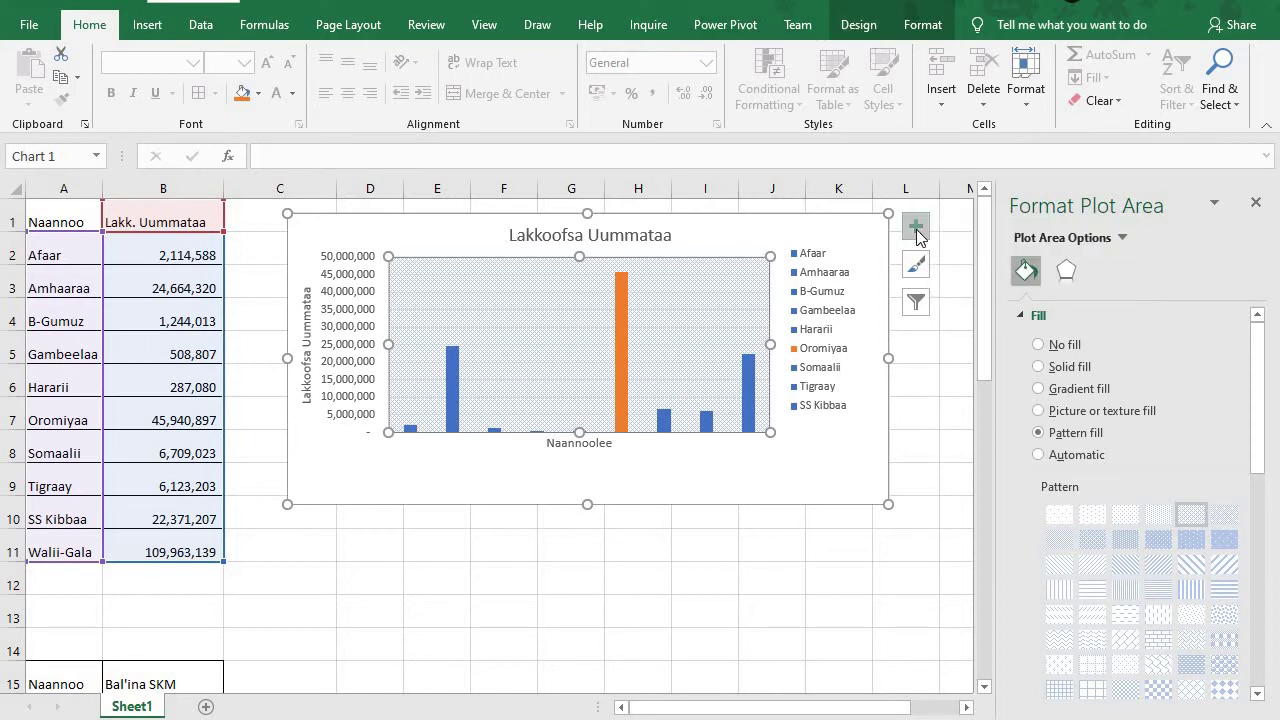
left_click(918, 264)
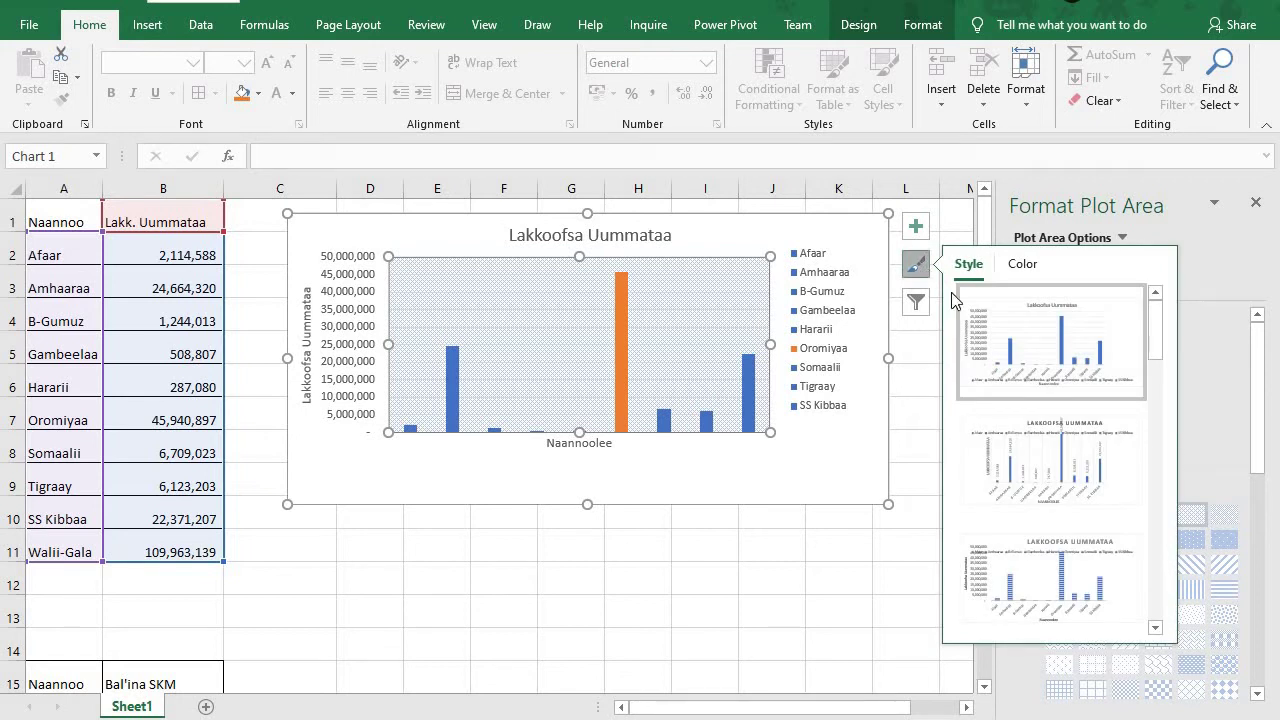
left_click(918, 230)
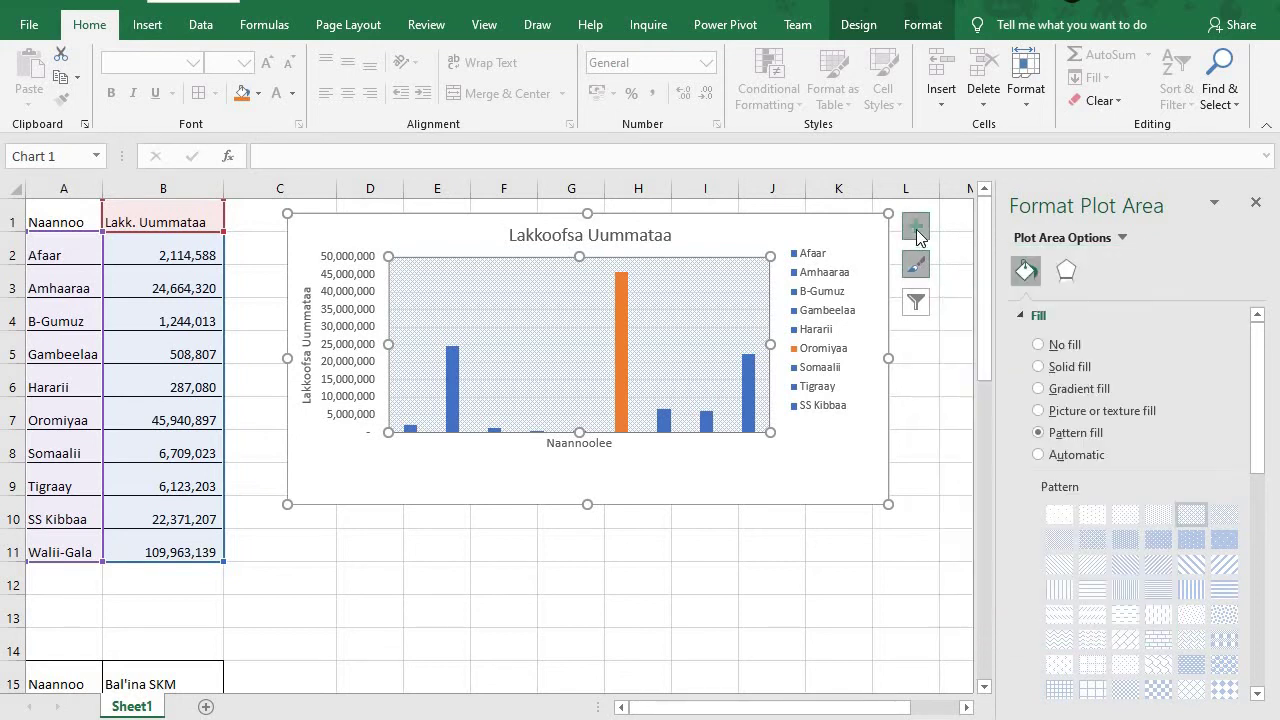
left_click(917, 230)
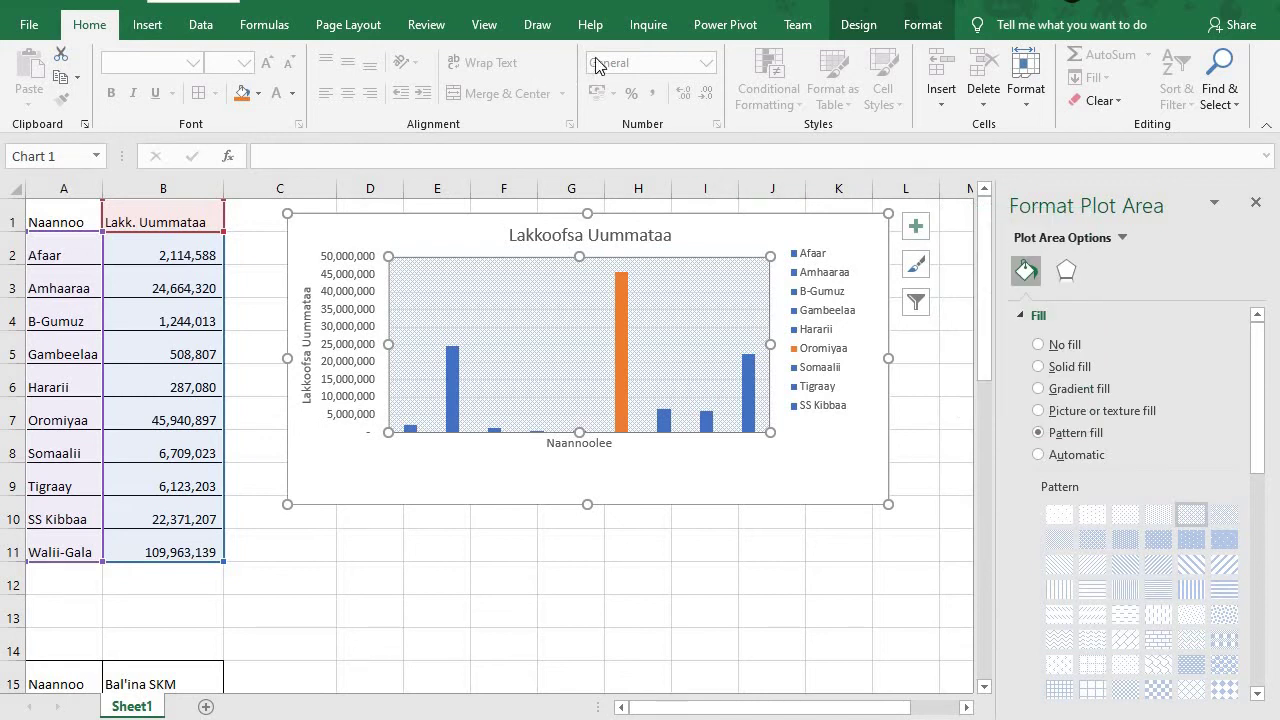
left_click(860, 28)
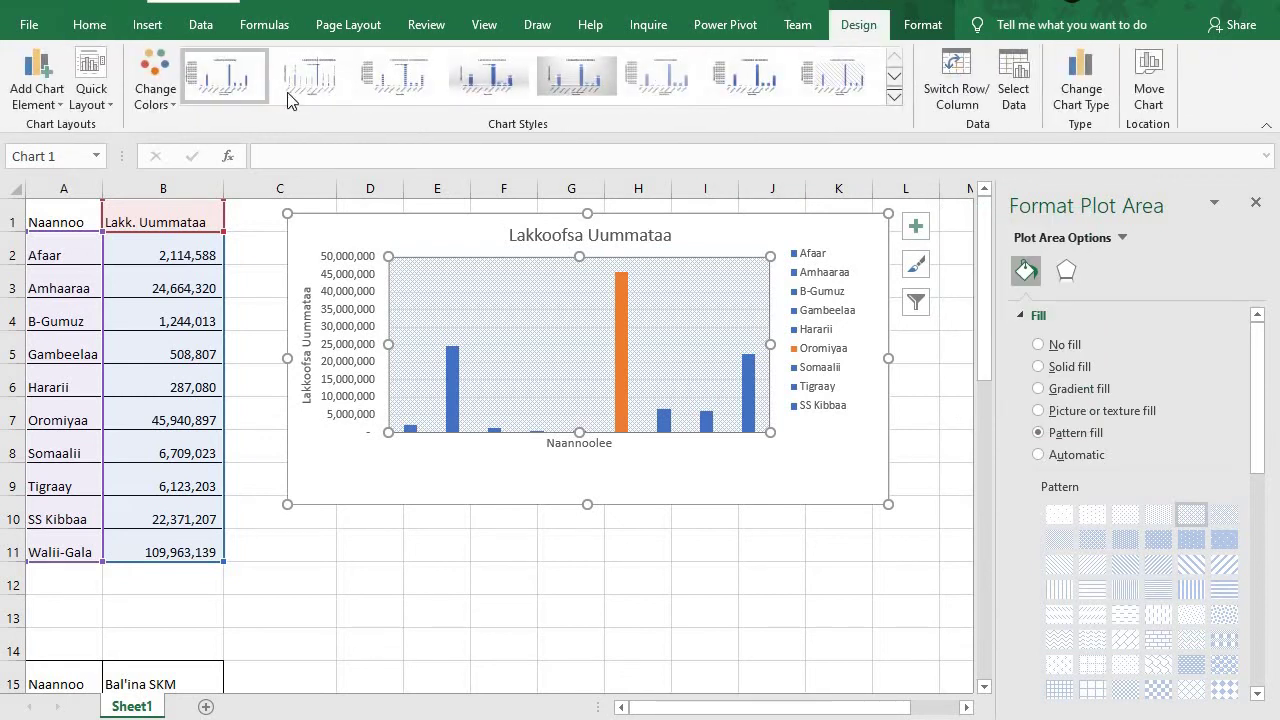
left_click(60, 104)
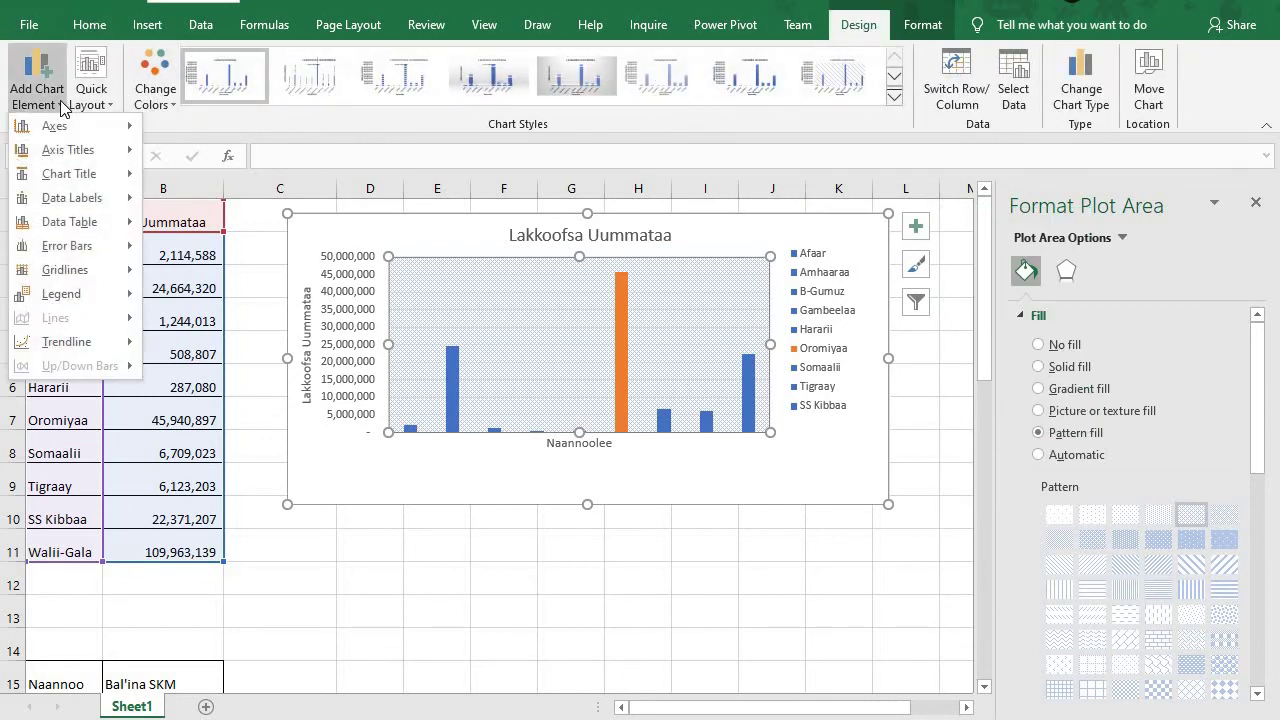
left_click(113, 111)
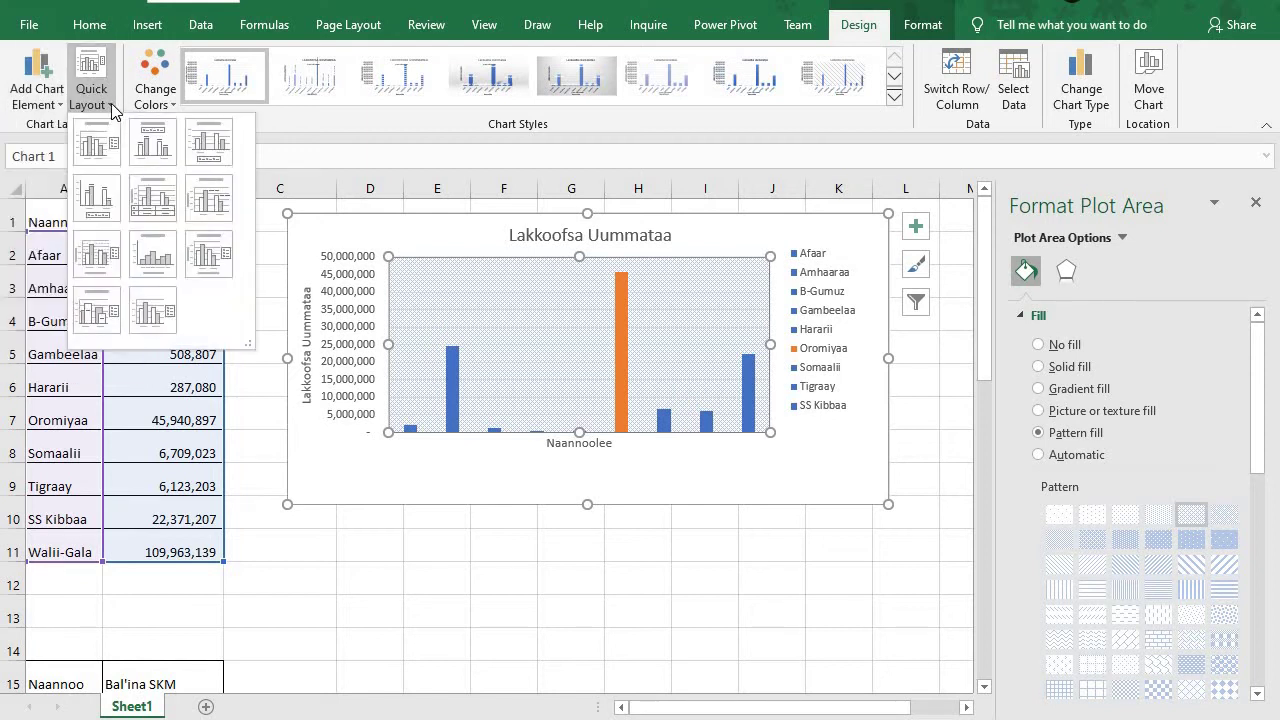
left_click(113, 108)
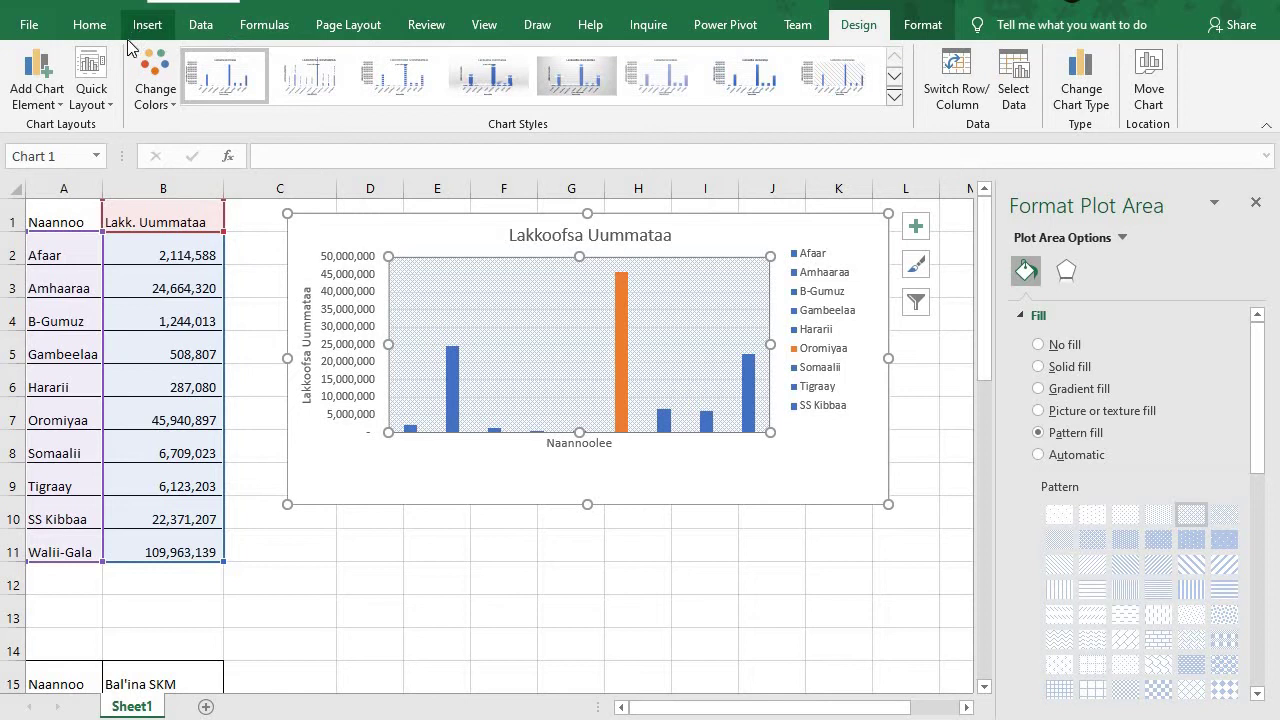
left_click(1123, 239)
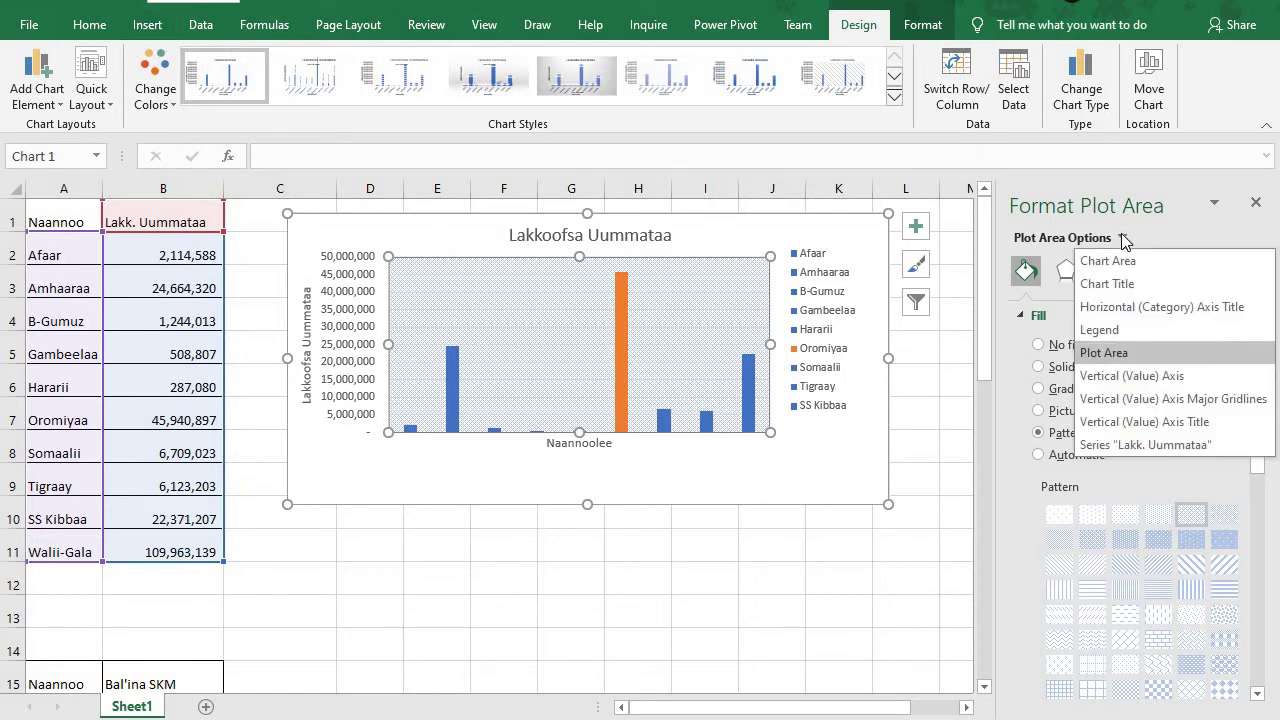
left_click(1124, 240)
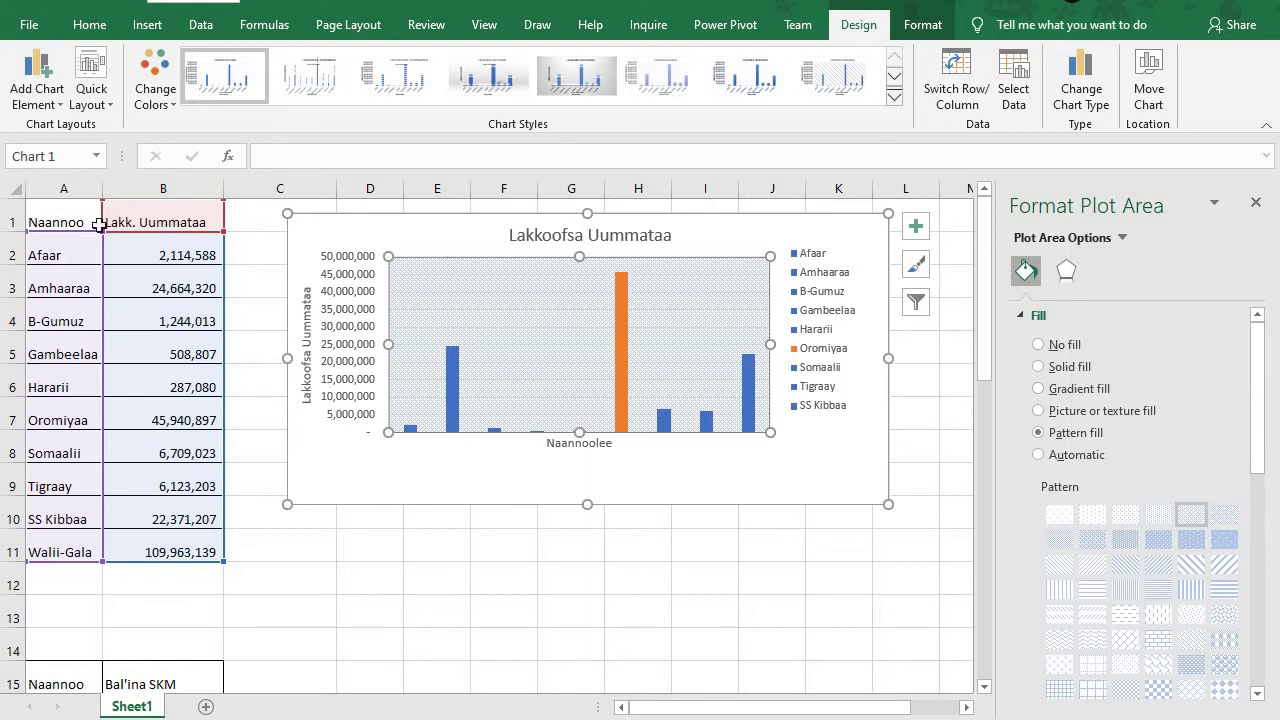
Preview 3-D column variants for the population chart and keep the 2-D clustered column type
left_click(150, 26)
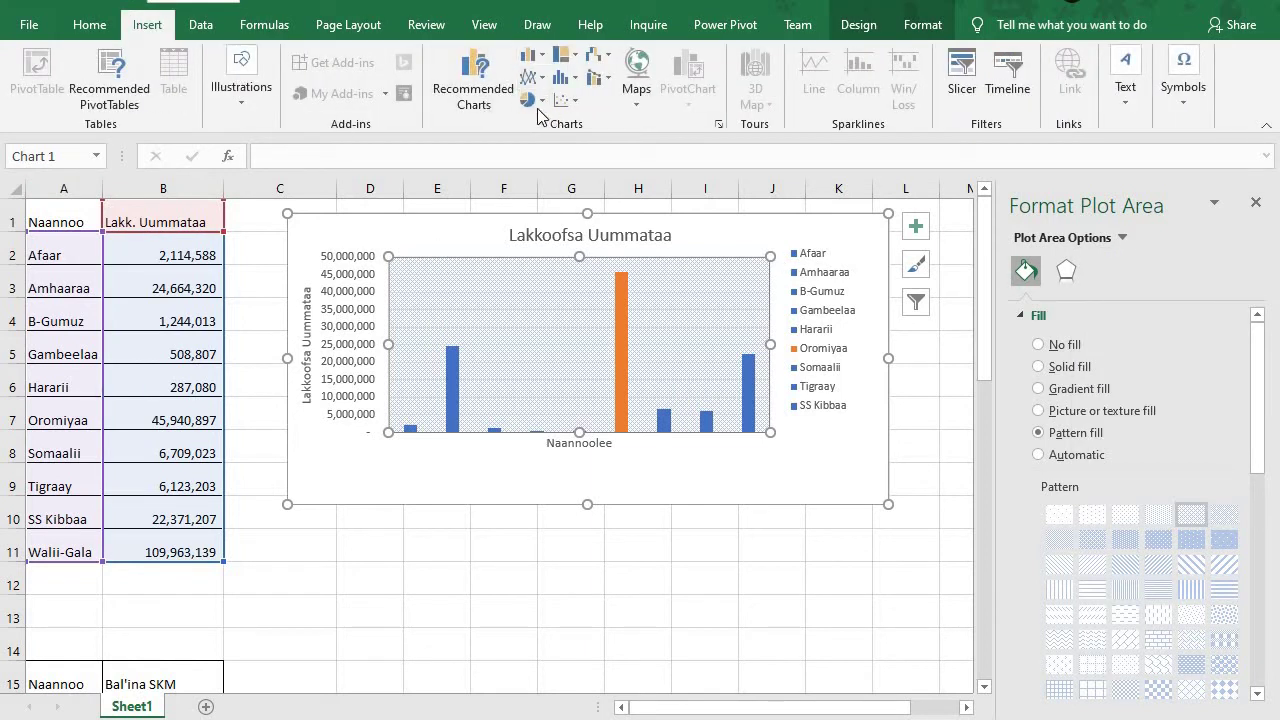
left_click(540, 58)
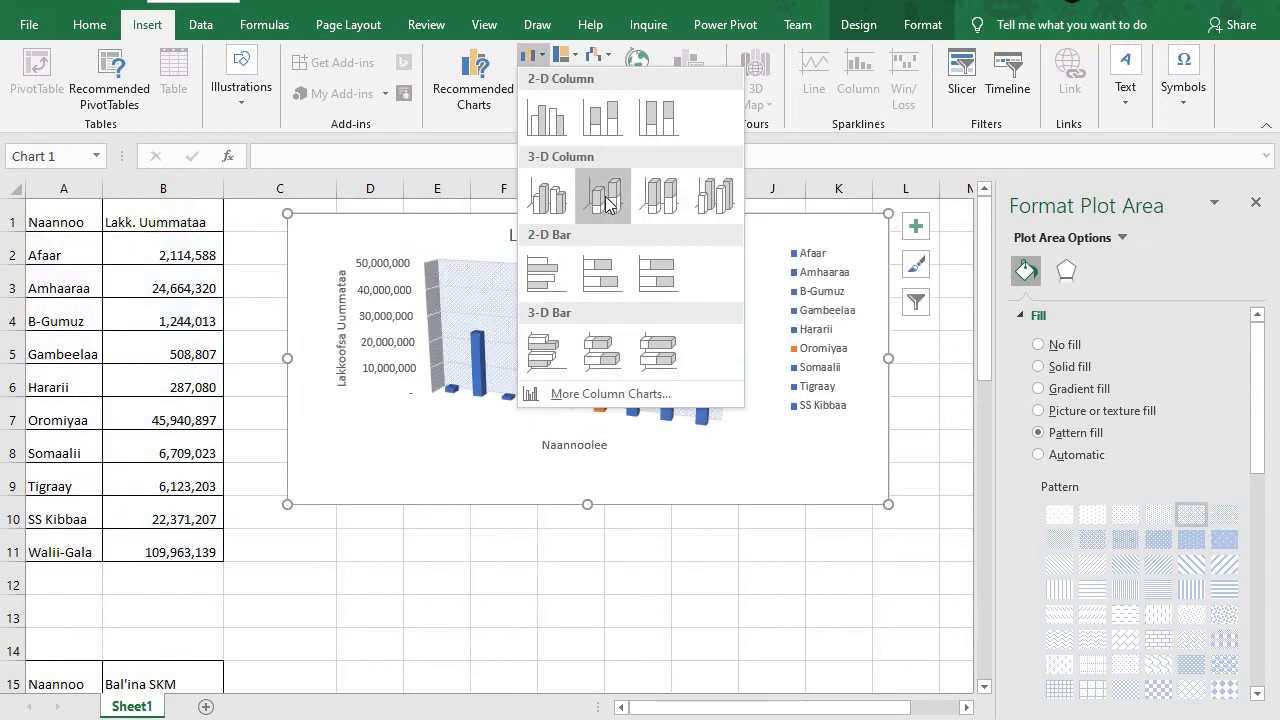
left_click(546, 126)
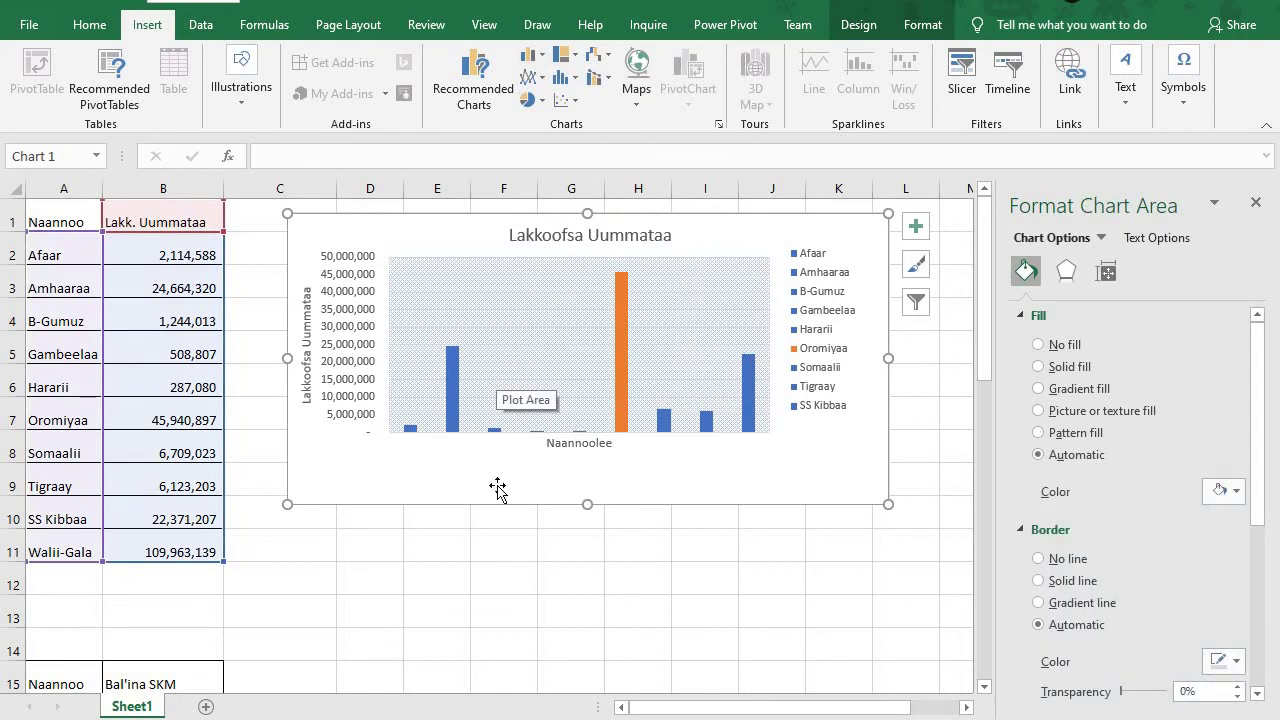
left_click(492, 523)
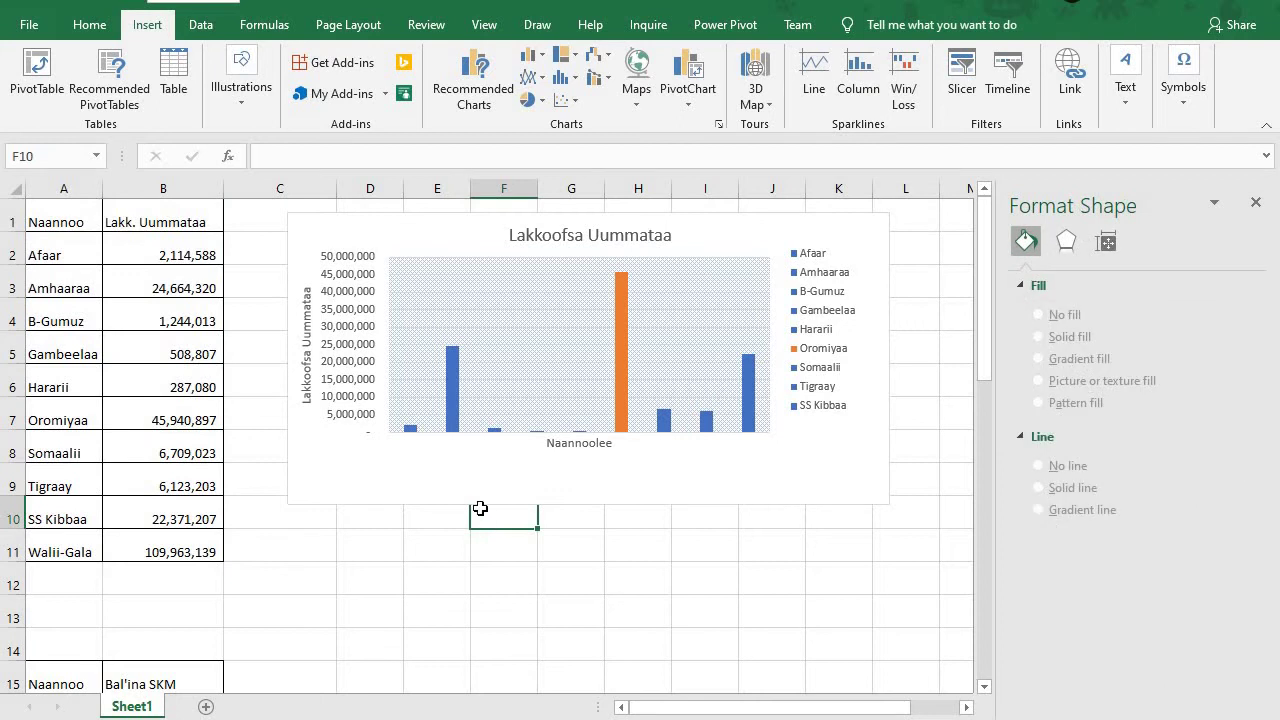
Insert a 2-D pie chart from the Naannoo and Bal'ina SKM table in cells A15 to B25
scroll(480, 508, "down", 3)
scroll(478, 508, "down", 2)
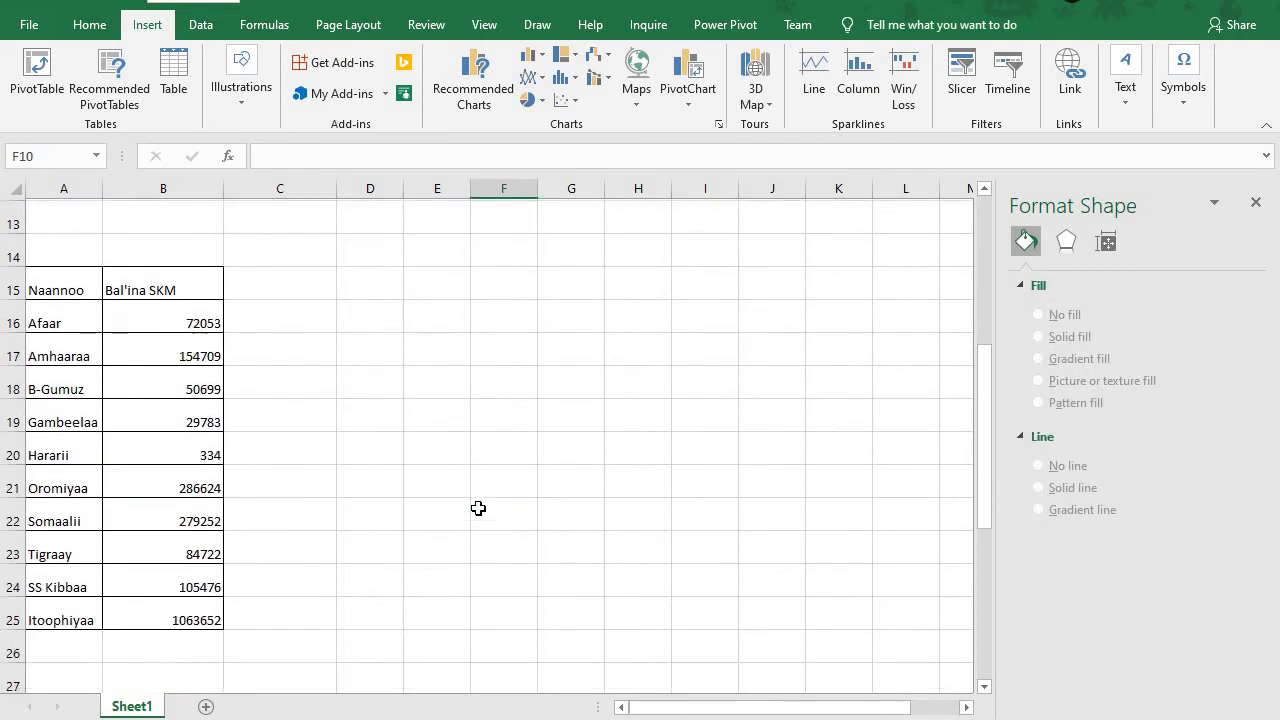
scroll(478, 508, "up", 1)
scroll(478, 508, "up", 3)
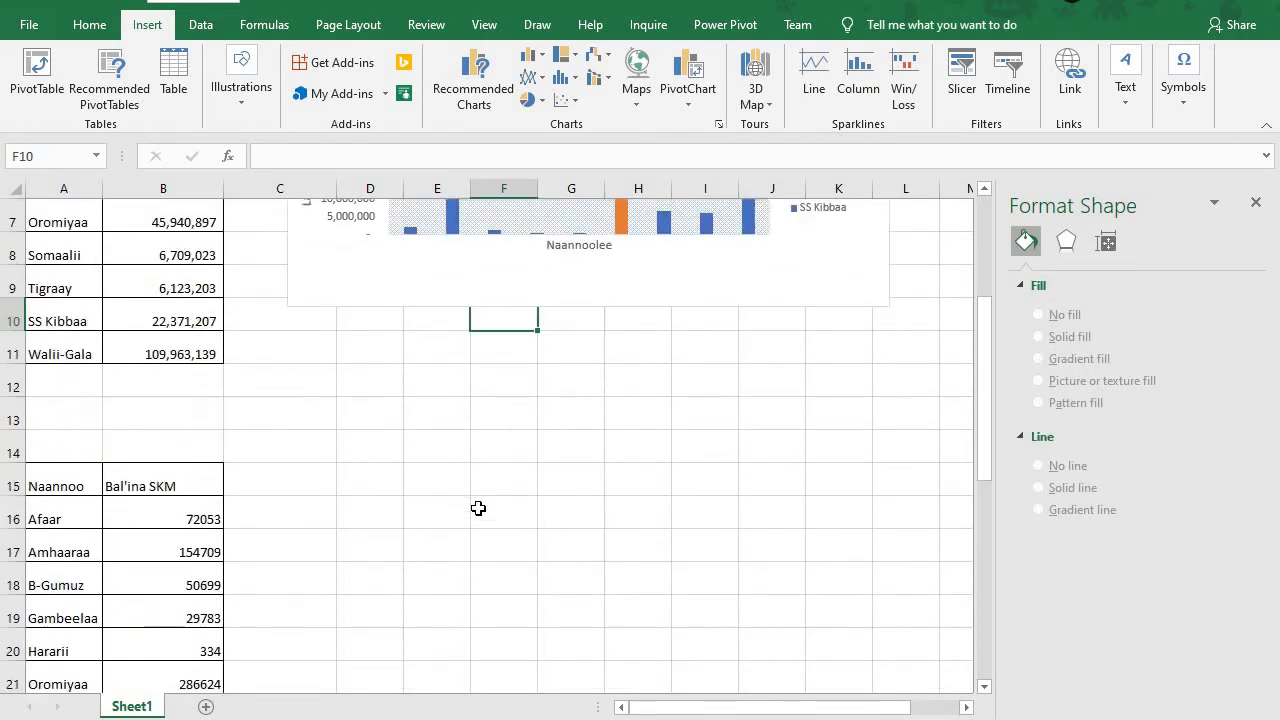
scroll(478, 508, "down", 2)
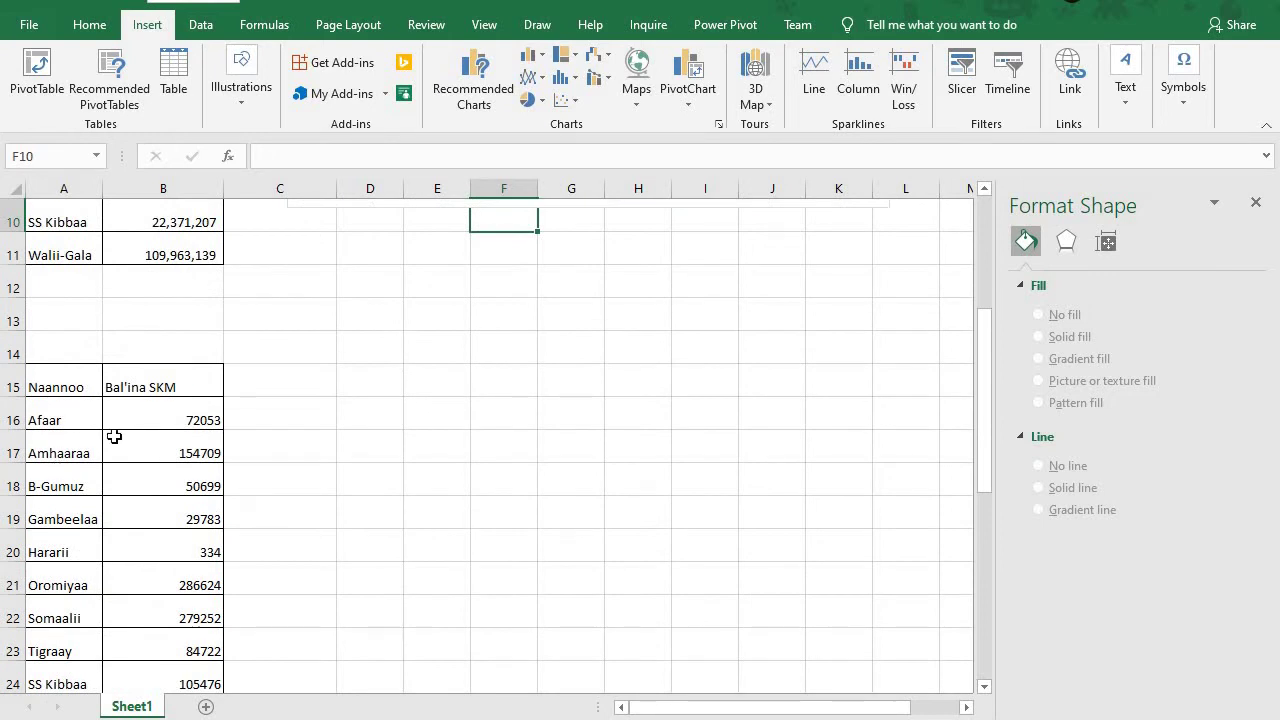
scroll(176, 449, "down", 2)
scroll(200, 405, "up", 2)
left_click(113, 387)
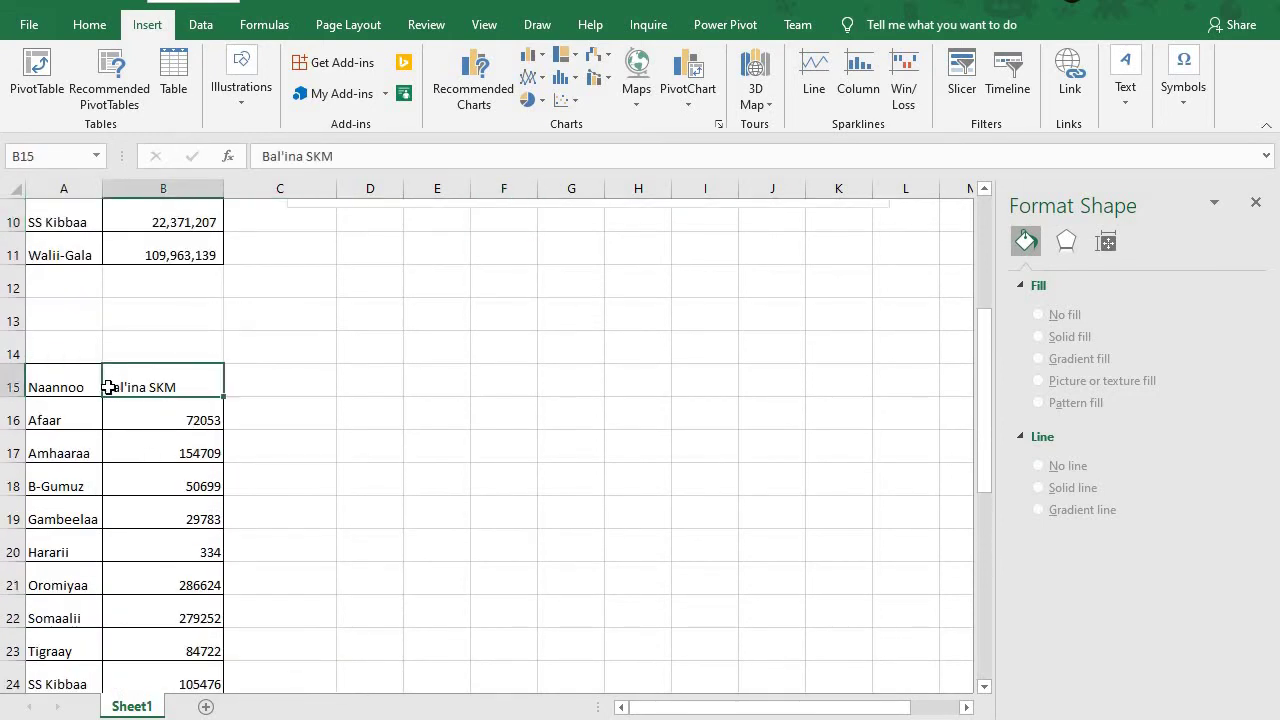
left_click_drag(52, 387, 192, 651)
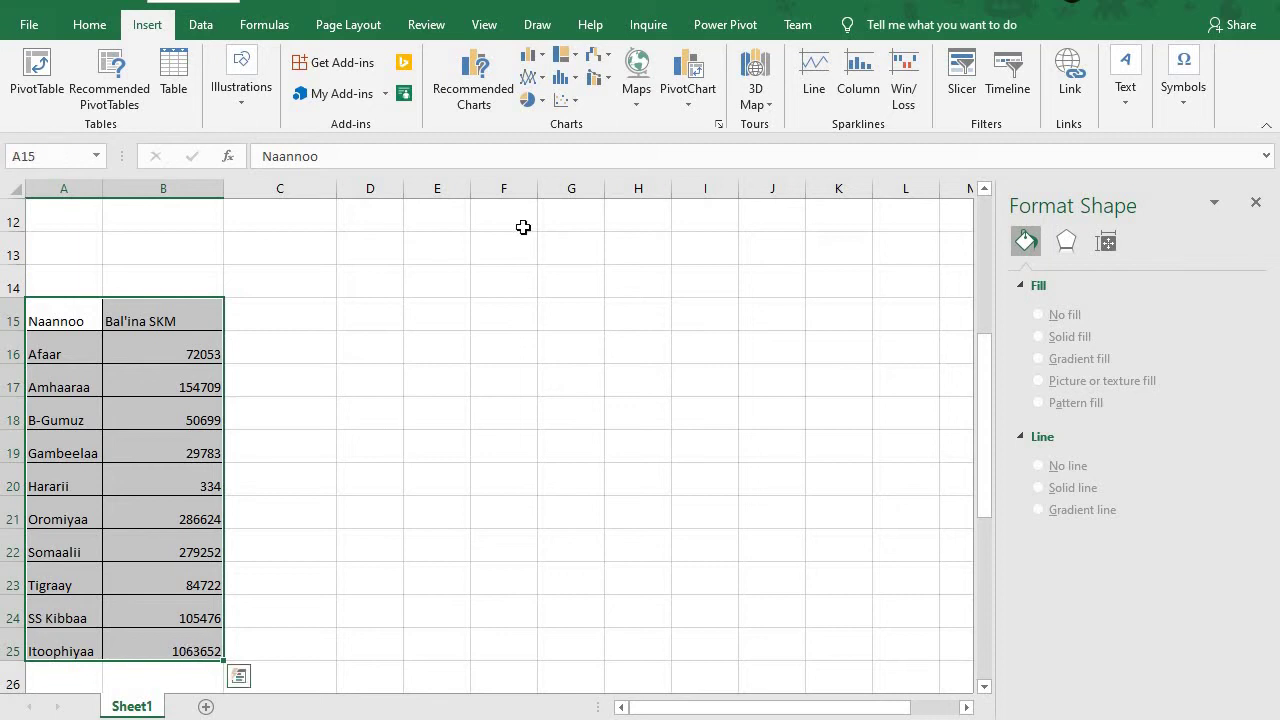
left_click(541, 102)
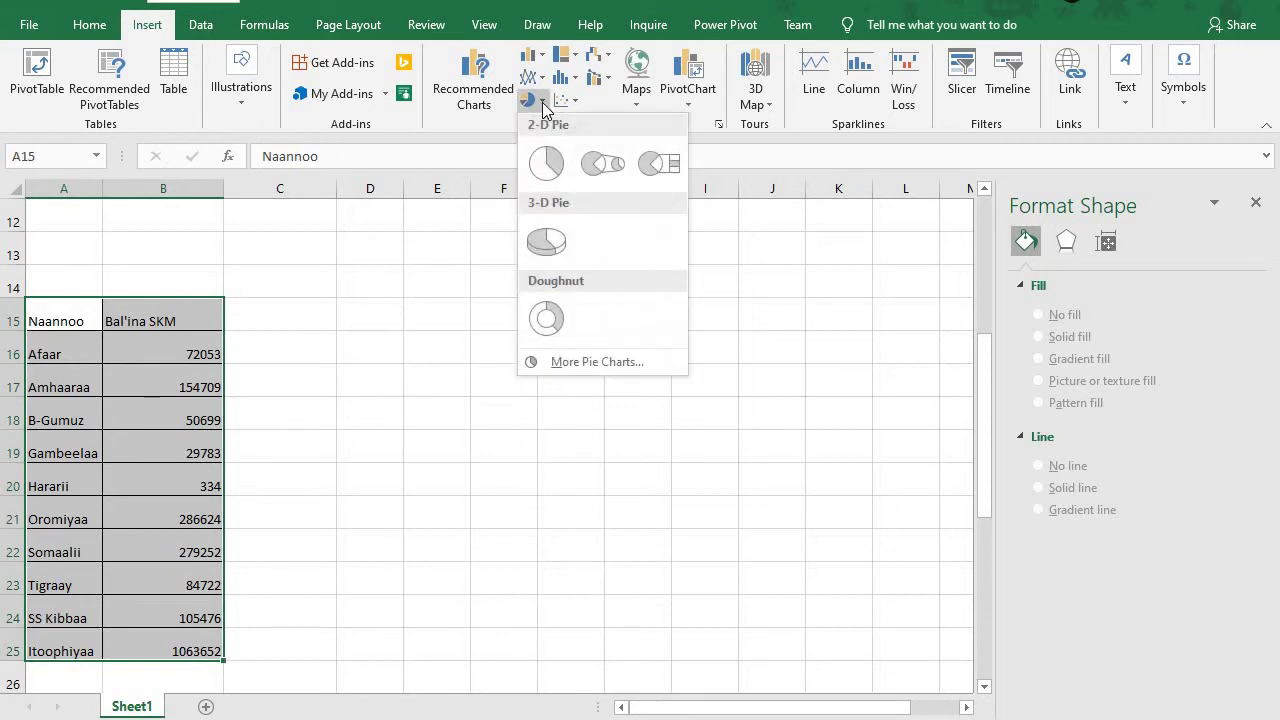
left_click(545, 165)
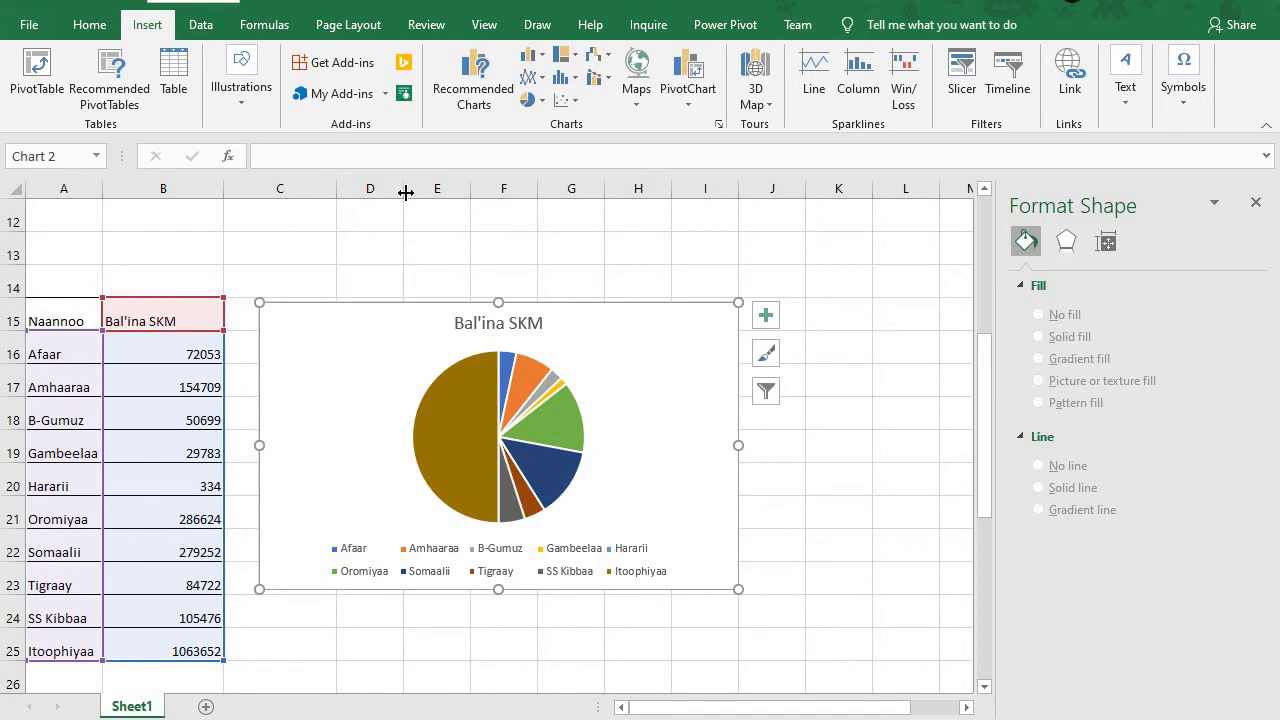
Compare the population column chart with the Bal'ina SKM pie chart and inspect the values of the pie slices
scroll(510, 228, "up", 4)
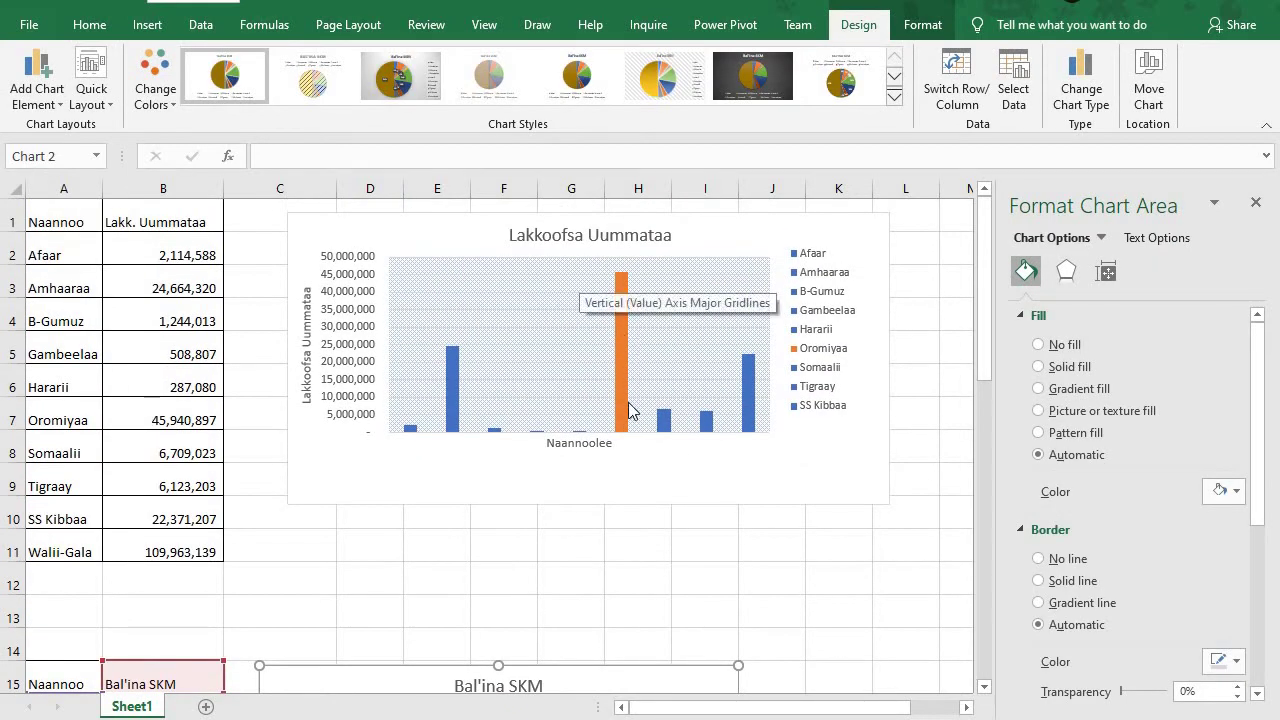
scroll(583, 487, "down", 2)
scroll(583, 487, "down", 2)
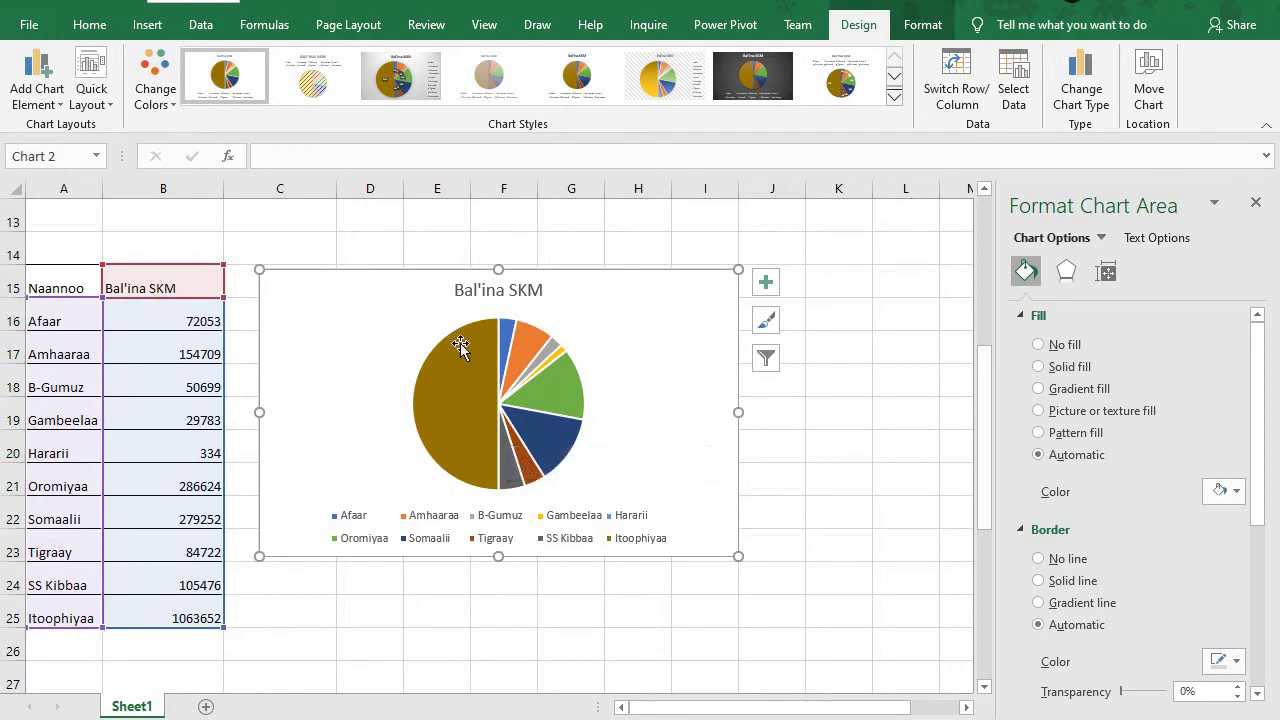
mouse_move(460, 345)
mouse_move(468, 368)
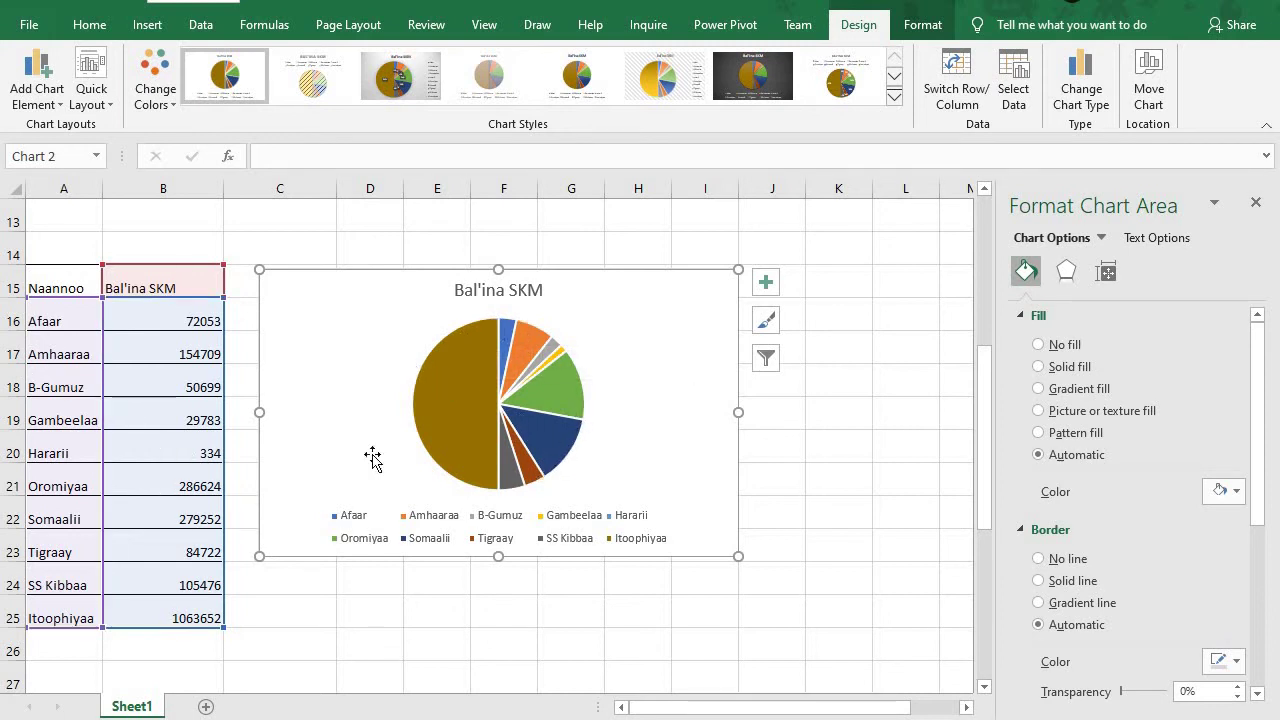
mouse_move(570, 368)
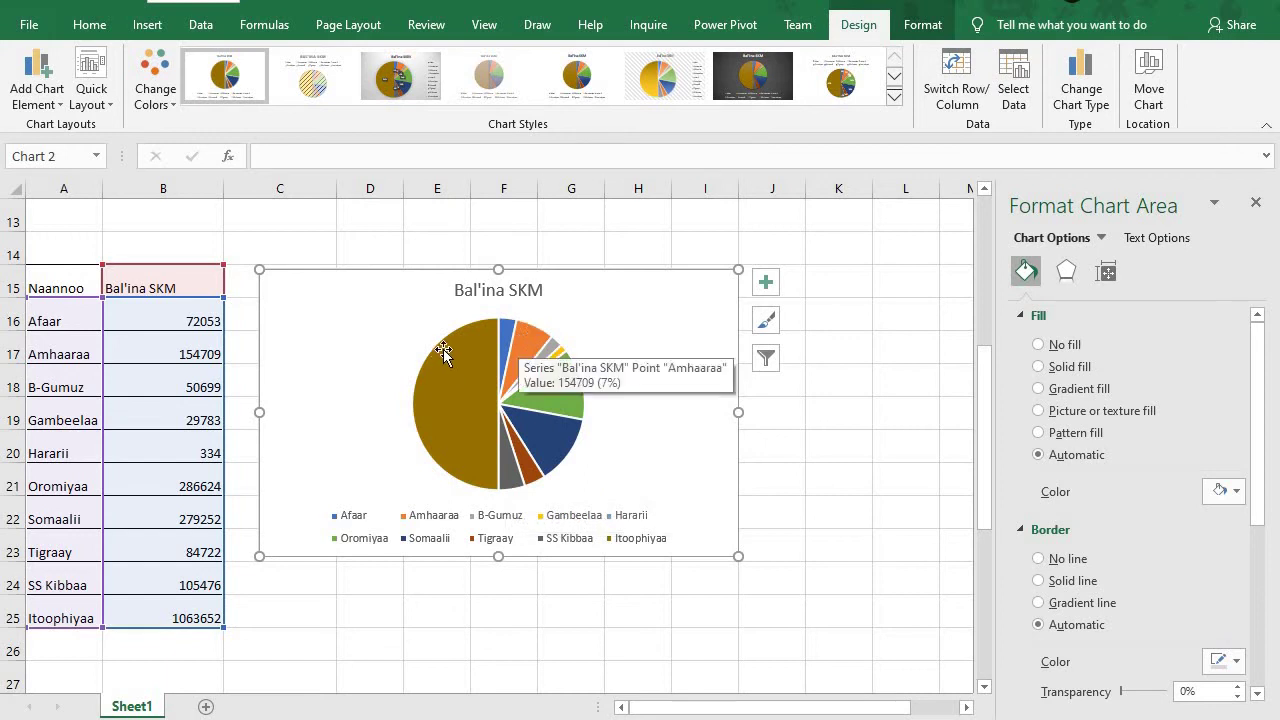
Filter the Itoophiyaa category out of the Bal'ina SKM pie chart and apply the filter
mouse_move(458, 445)
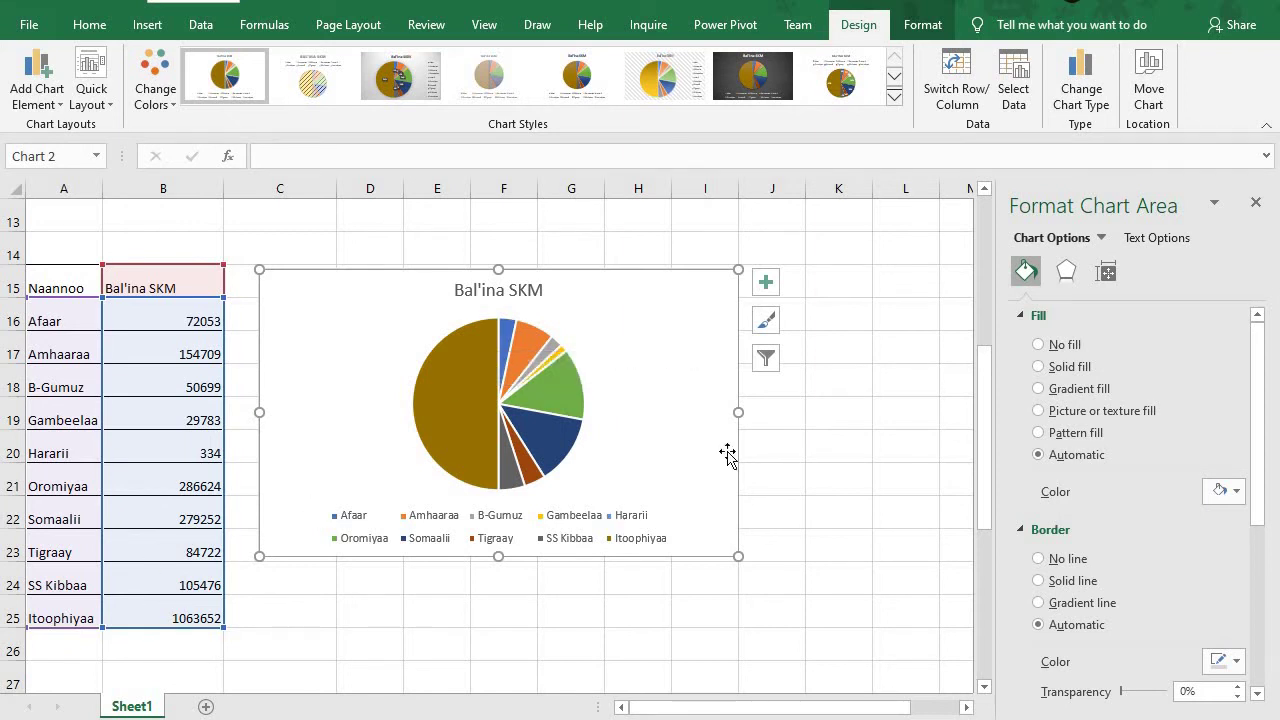
left_click(766, 360)
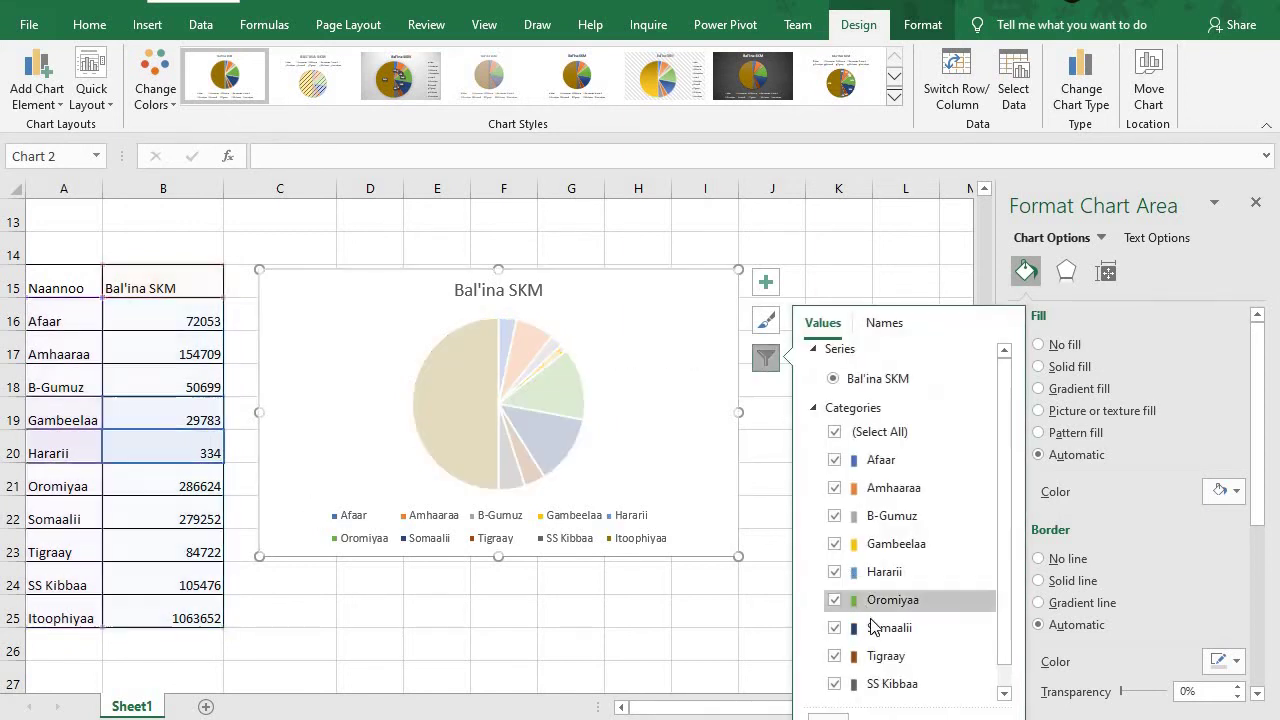
scroll(840, 640, "down", 1)
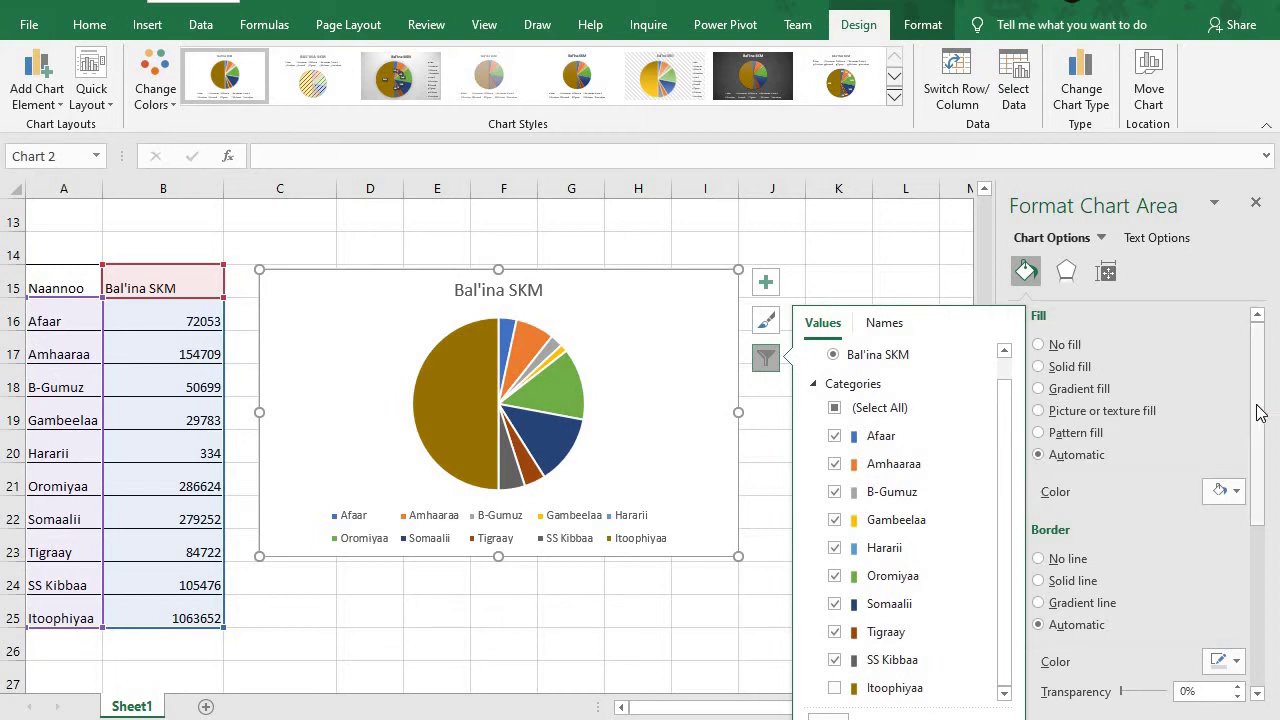
scroll(1260, 443, "down", 1)
scroll(1210, 470, "down", 1)
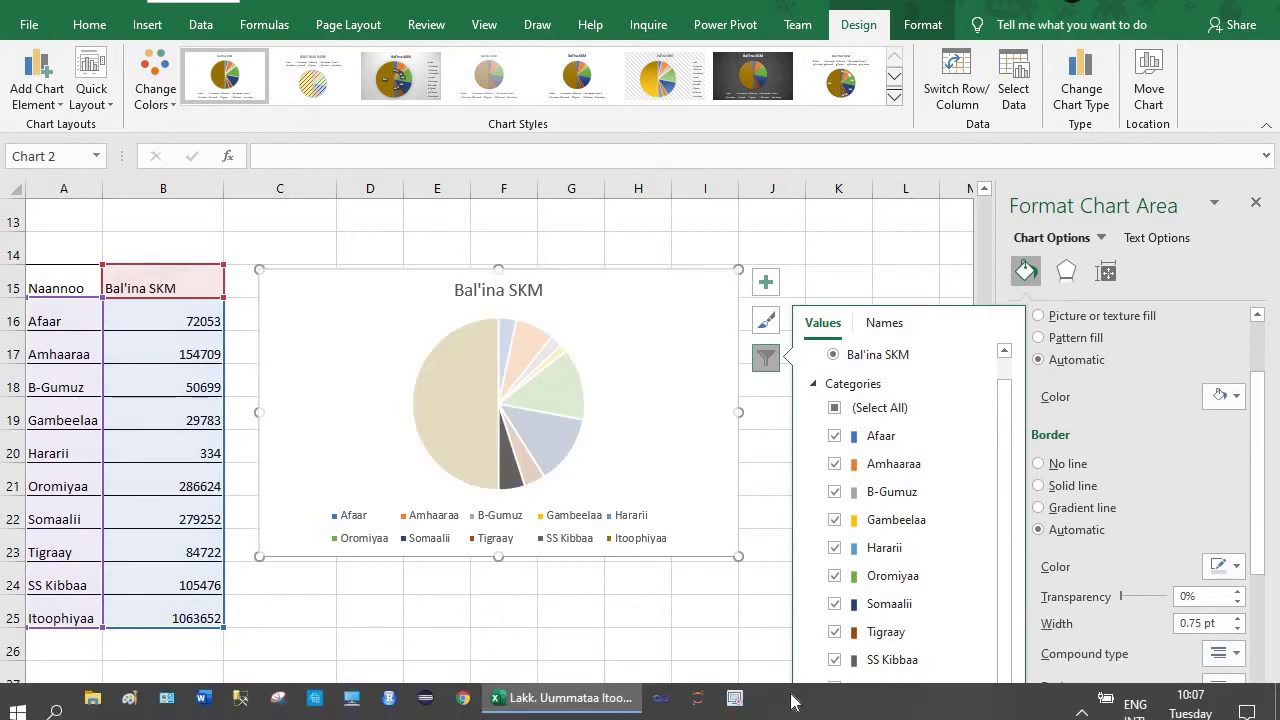
left_click(824, 685)
left_click(829, 716)
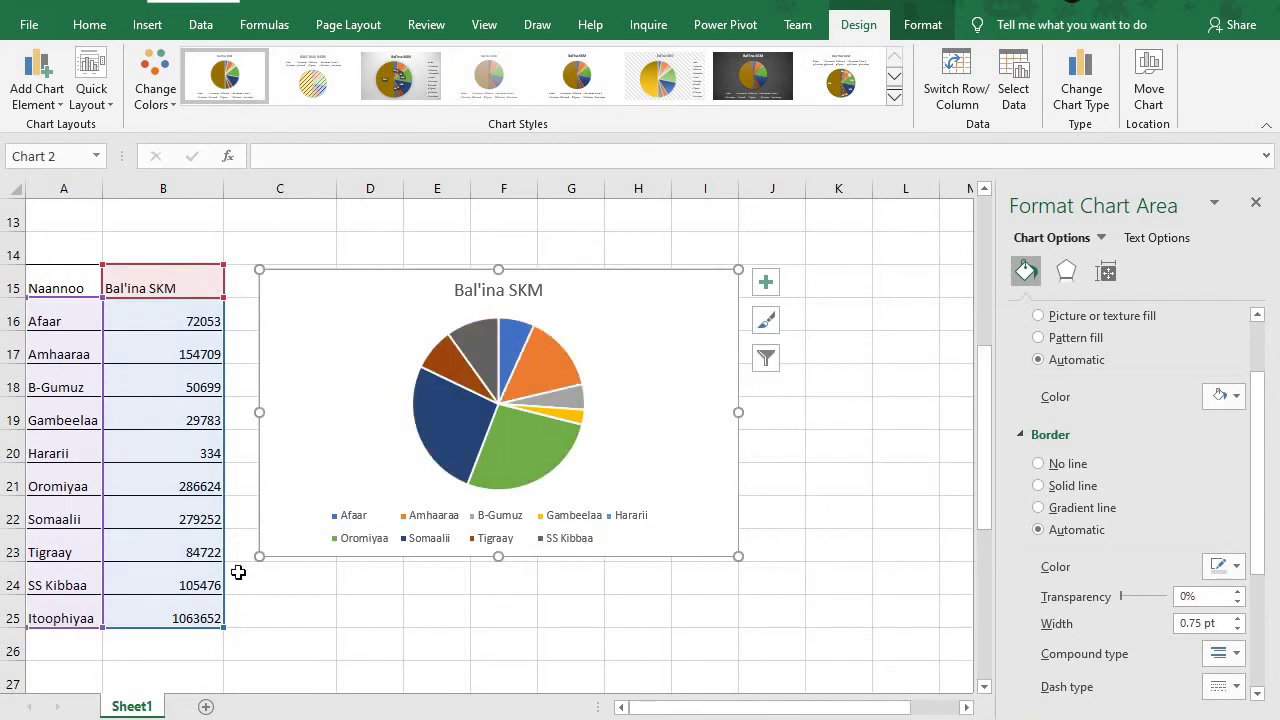
Compare the Itoophiyaa total in B25 with the regional areas in B16 to B24, and inspect the pie slices' values and percentages
left_click(177, 615)
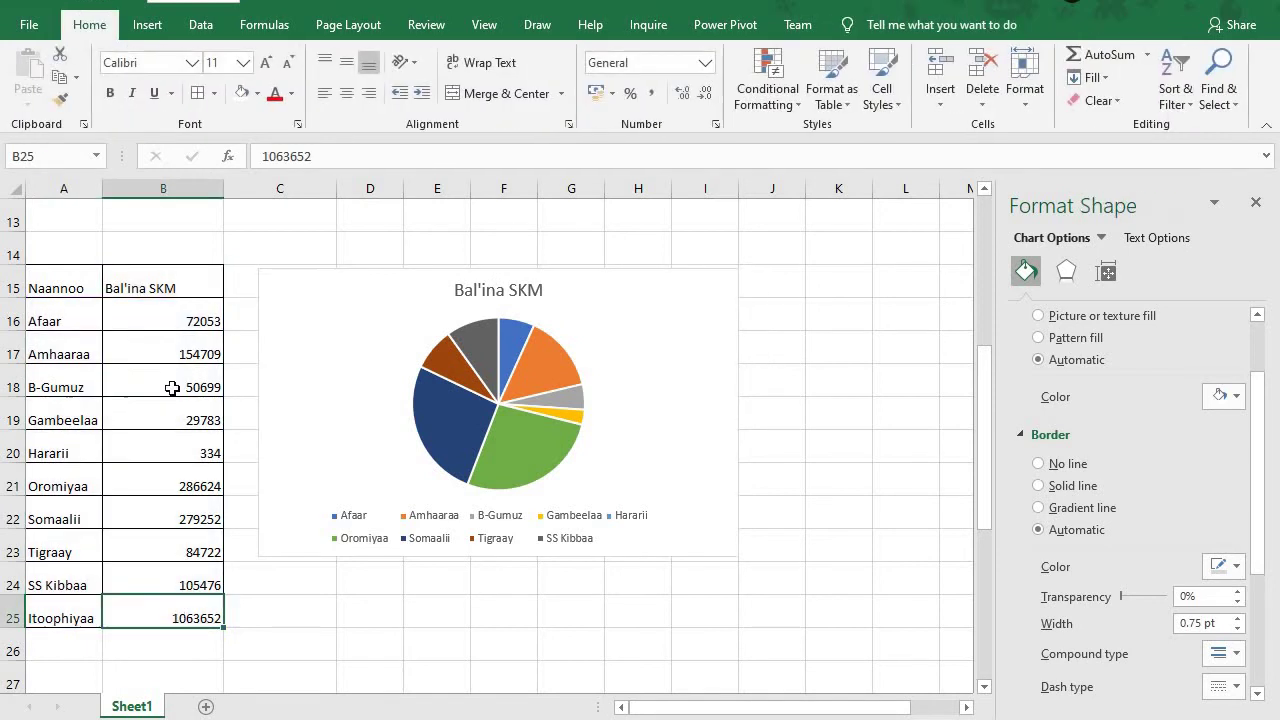
left_click_drag(189, 317, 197, 588)
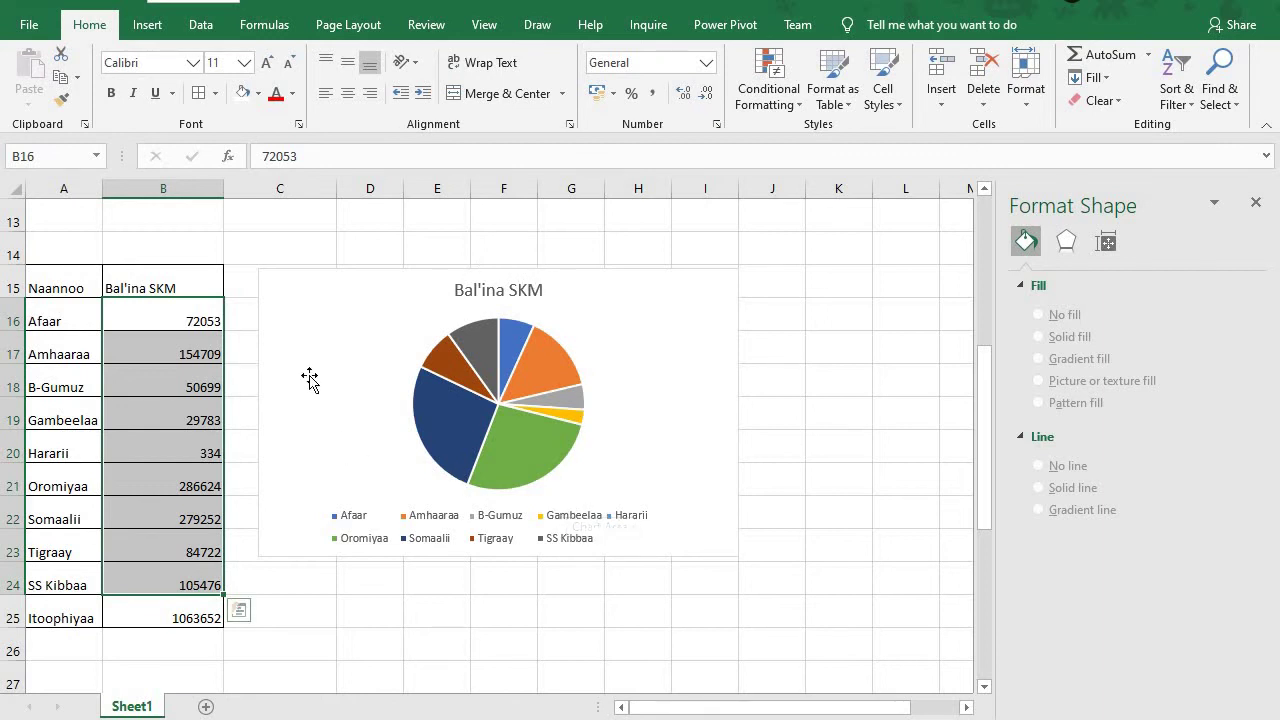
left_click(720, 358)
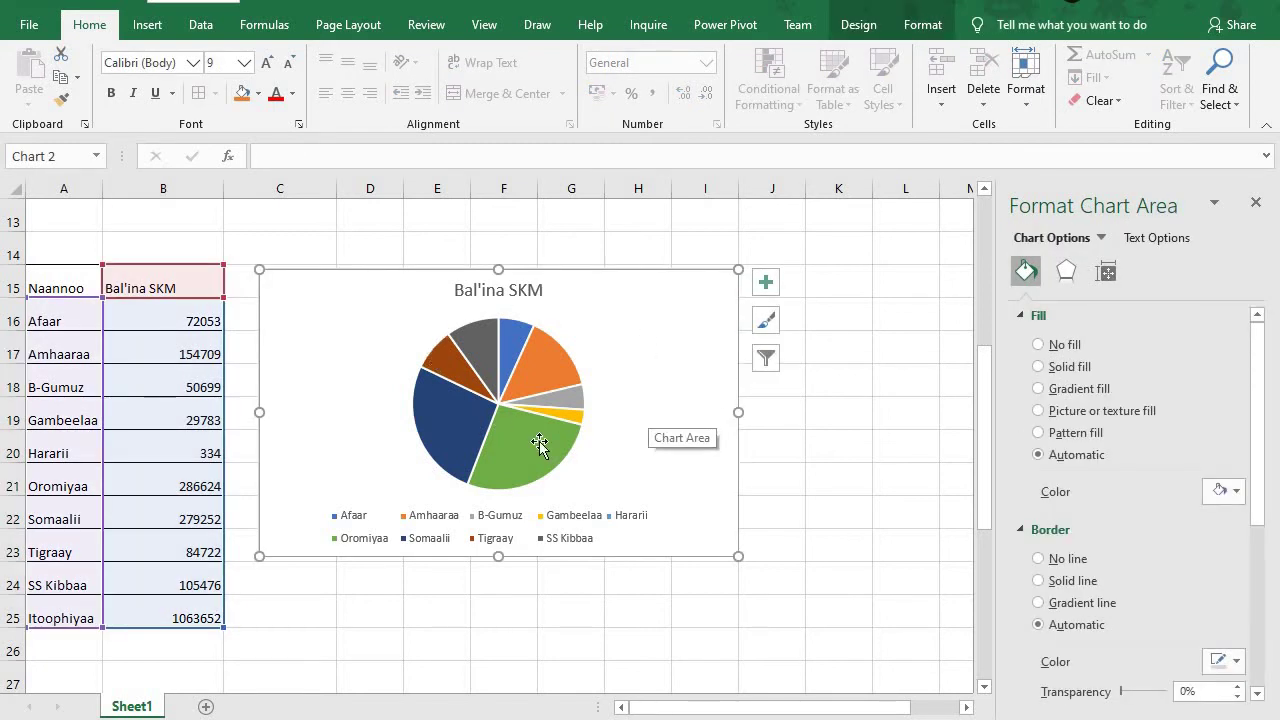
mouse_move(500, 467)
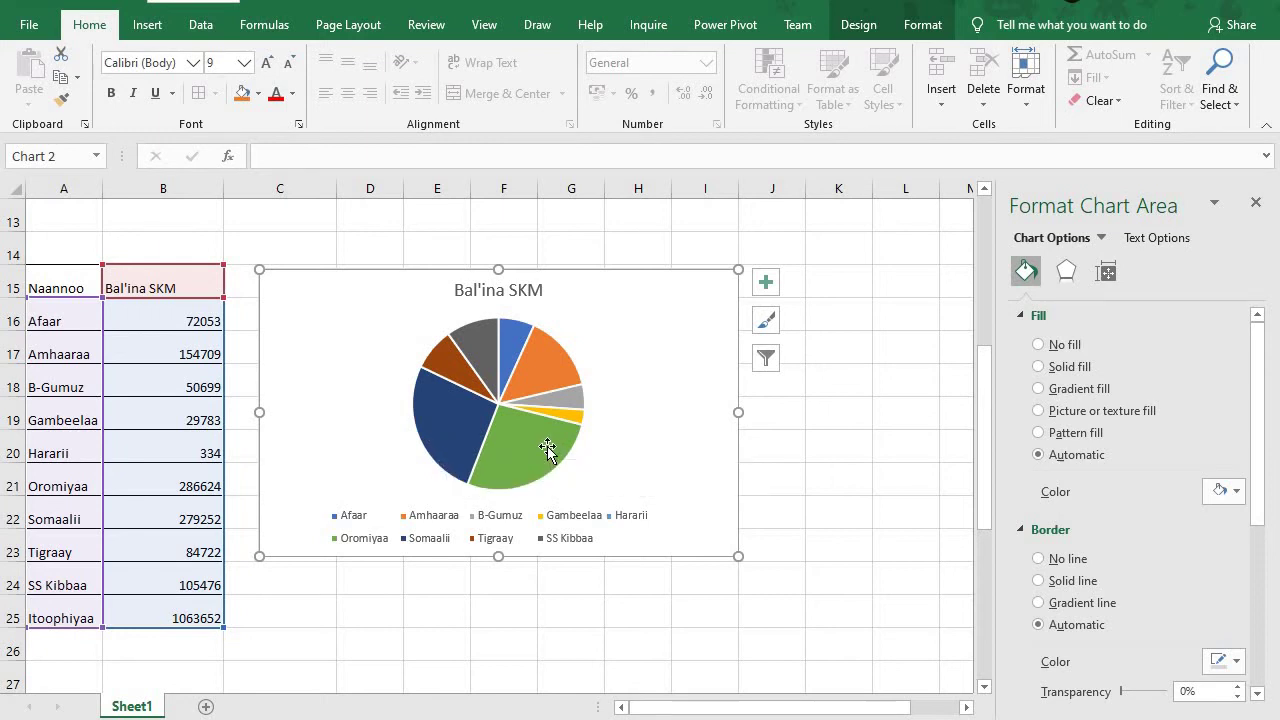
mouse_move(547, 449)
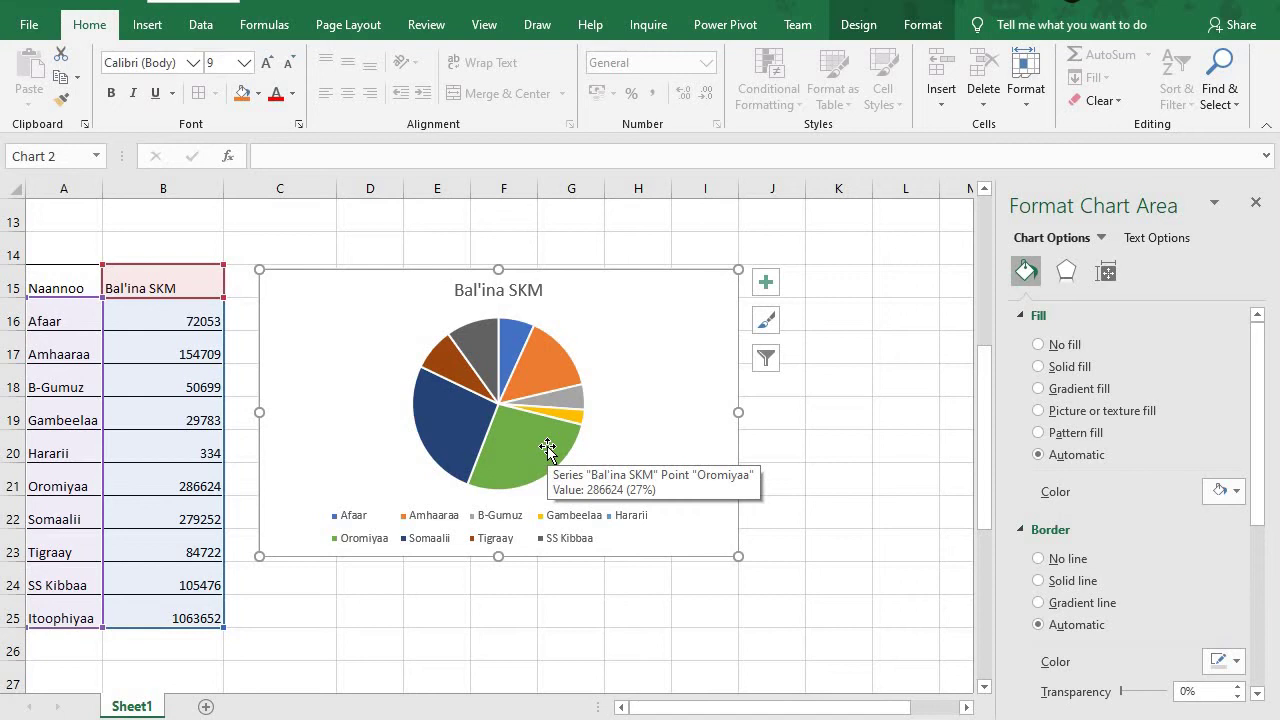
mouse_move(541, 369)
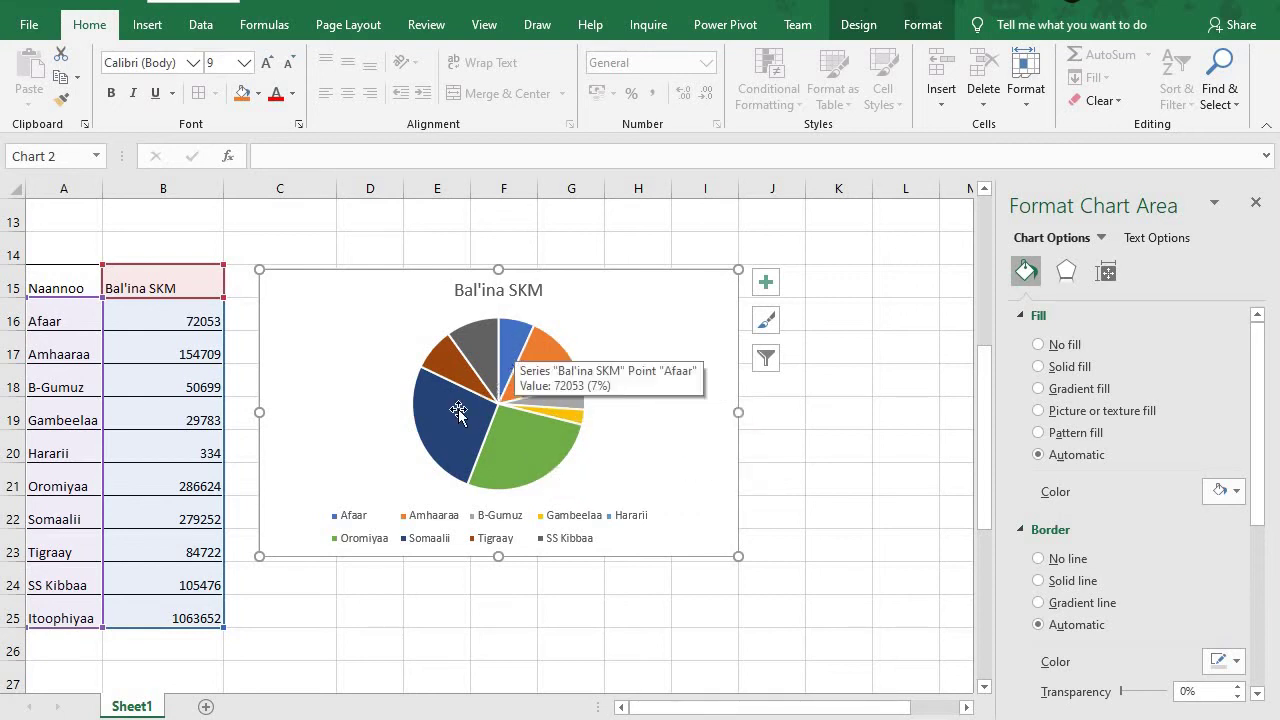
mouse_move(457, 414)
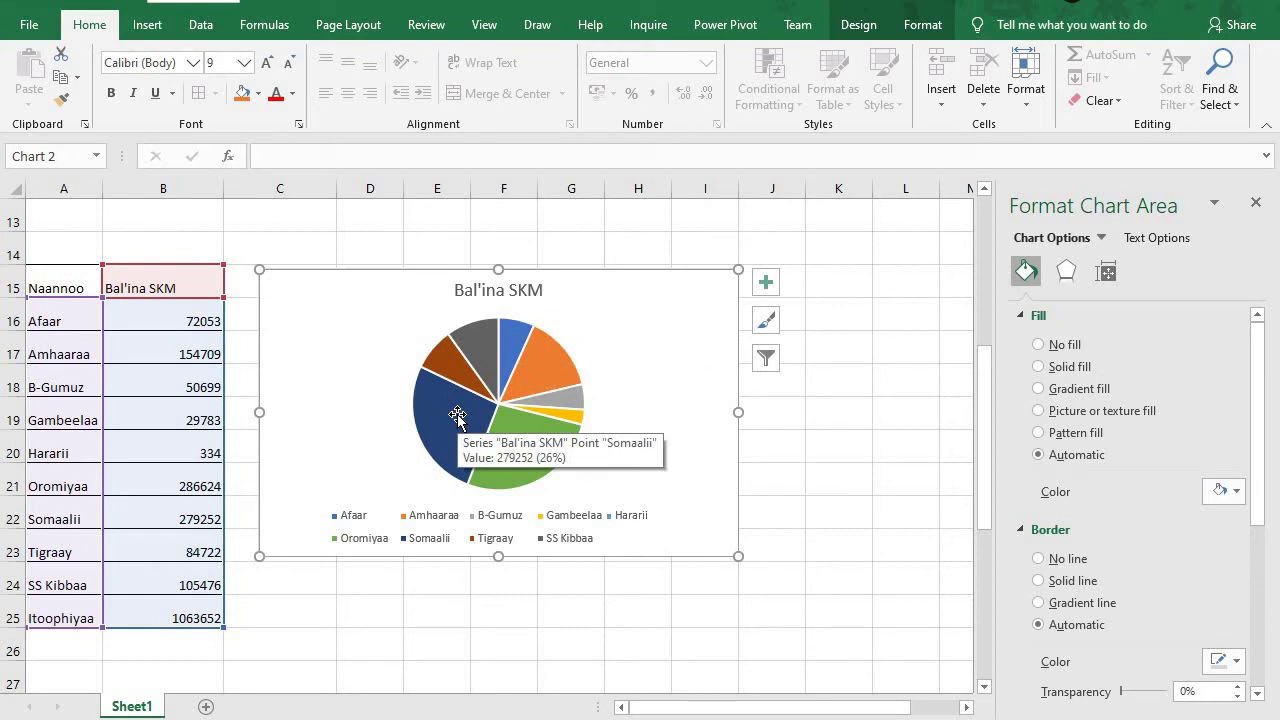
mouse_move(559, 412)
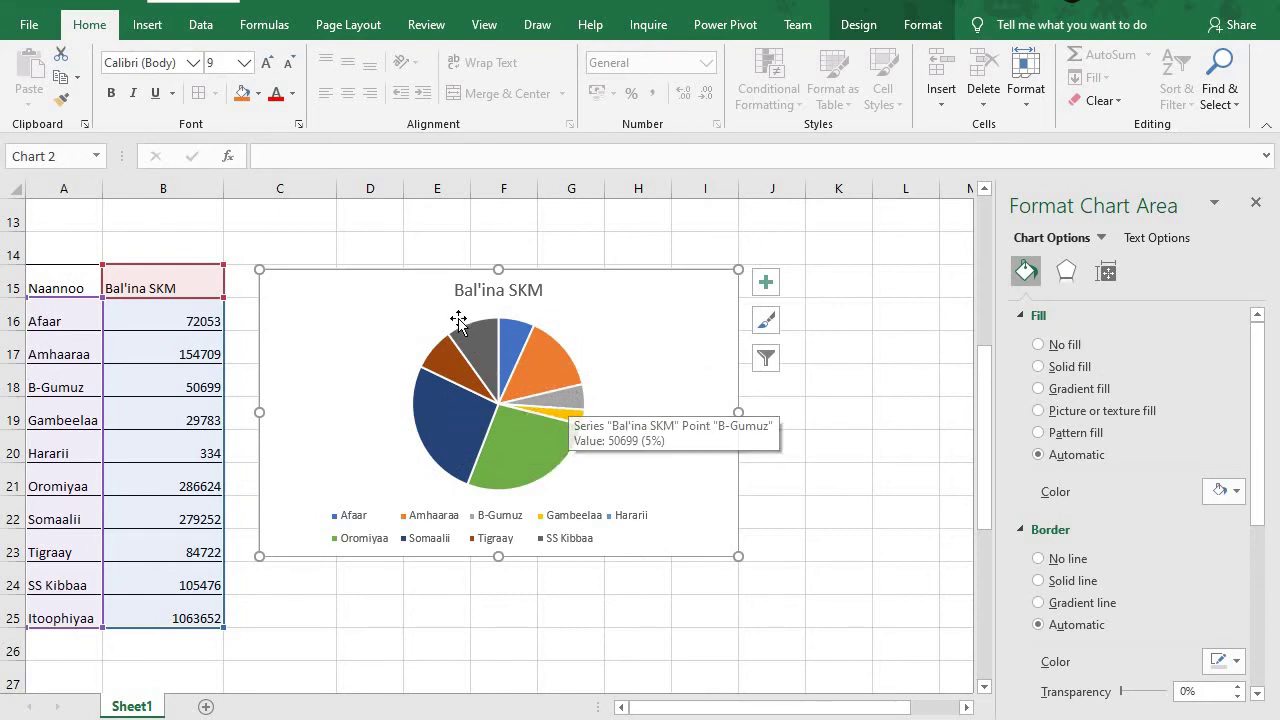
Move the pie chart slightly up and to the right, and examine the series, individual slices, their fill colours and the legend
left_click_drag(449, 306, 486, 285)
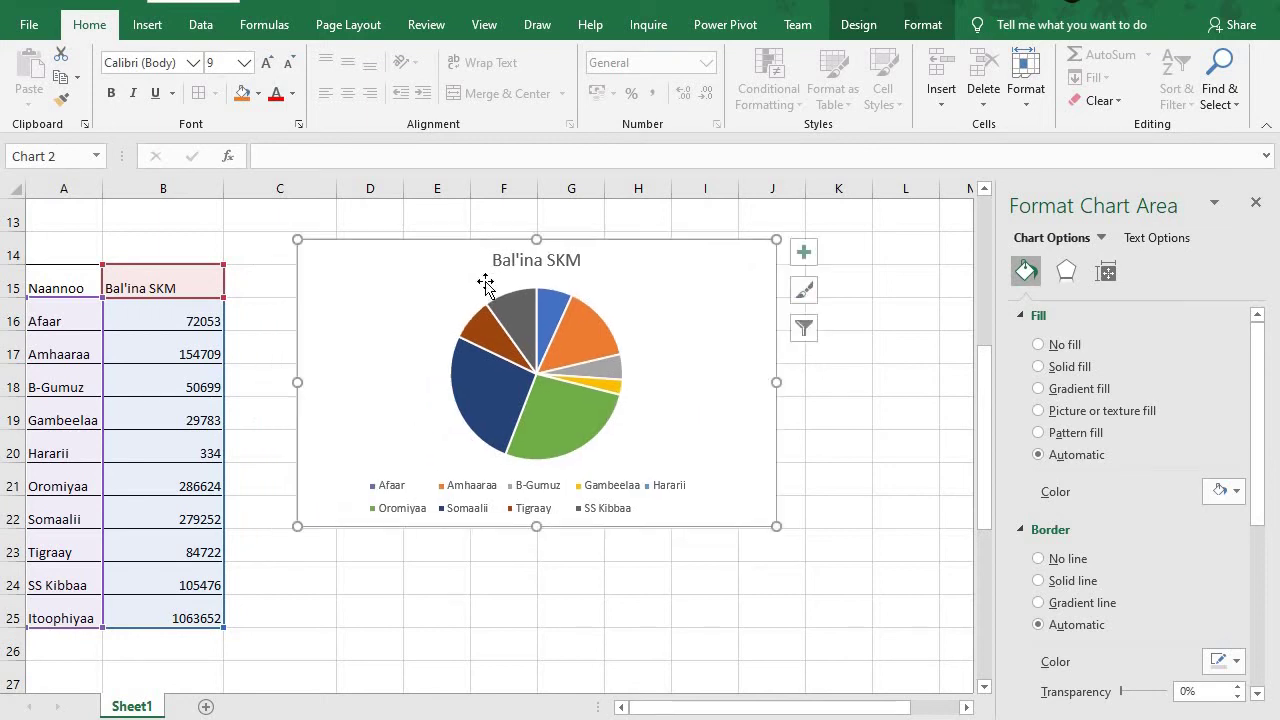
left_click(536, 421)
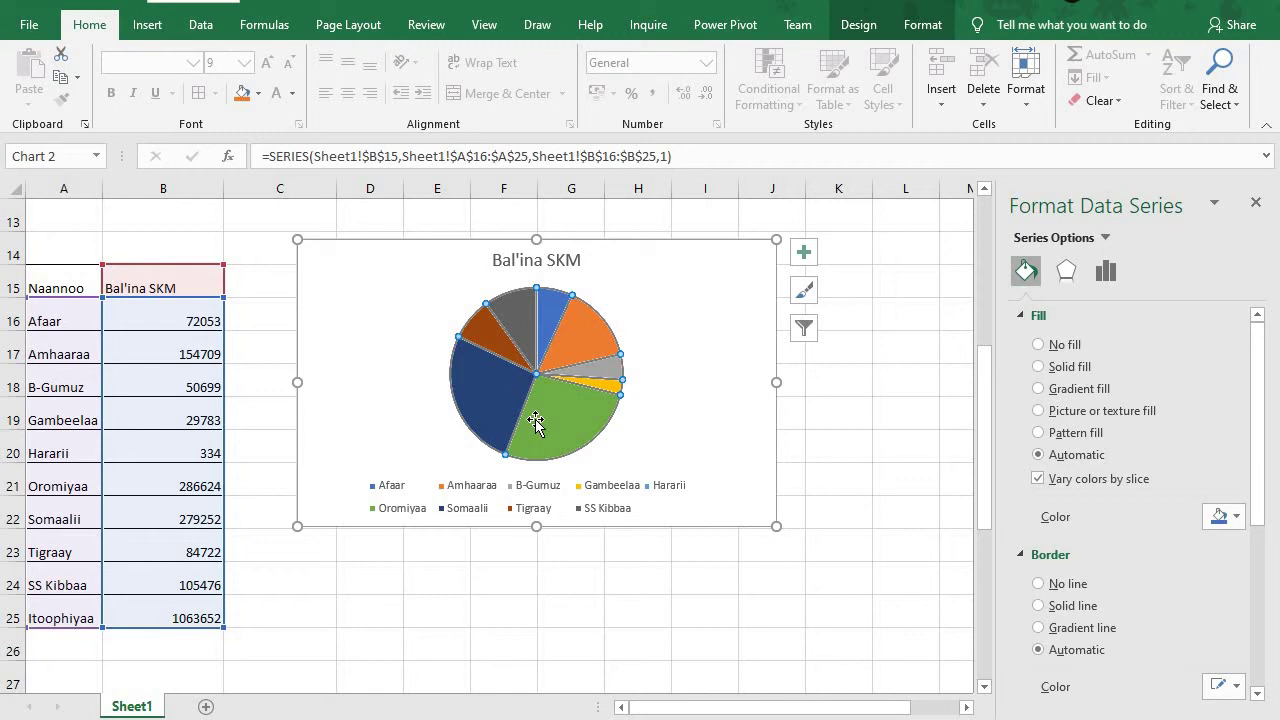
left_click(536, 421)
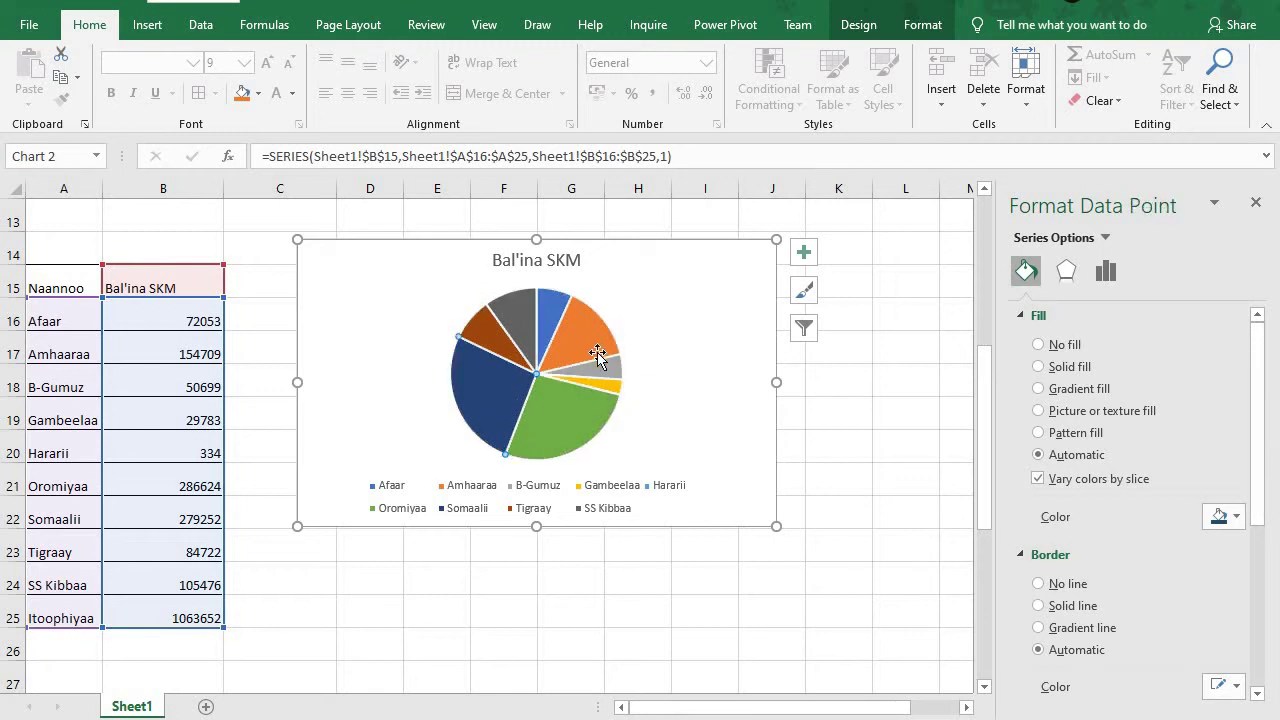
left_click(674, 343)
left_click(585, 393)
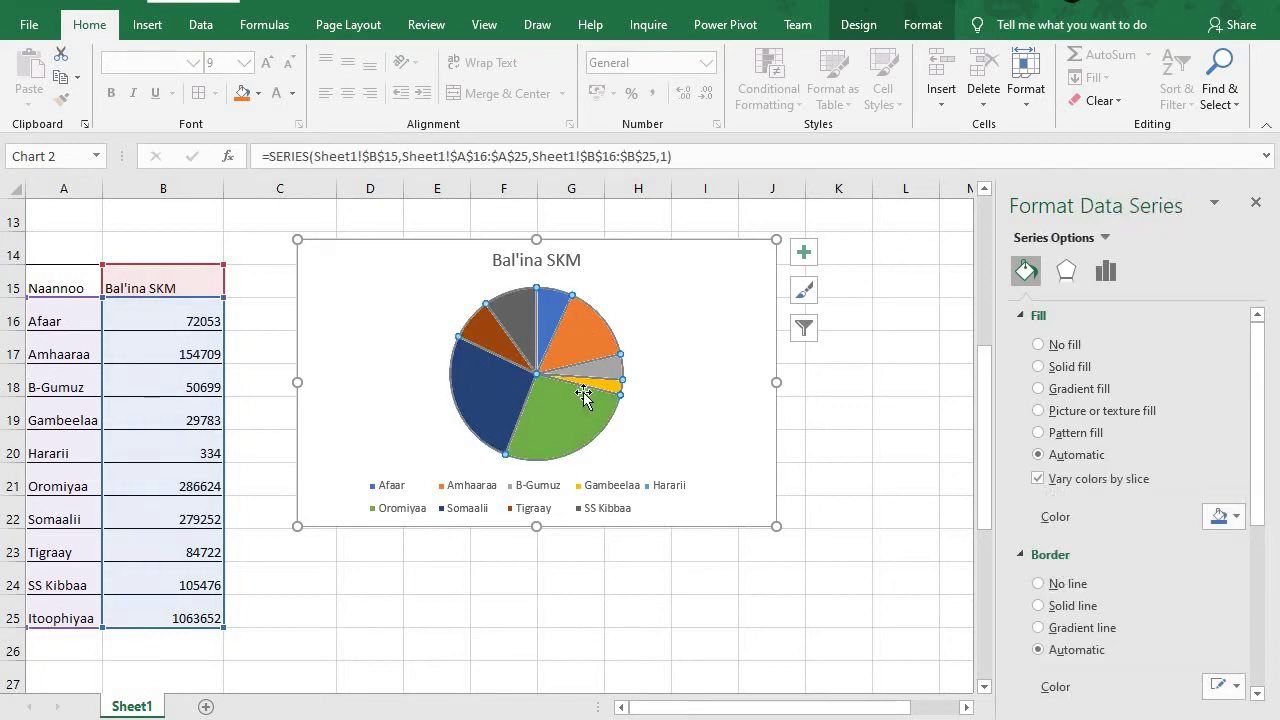
left_click(546, 424)
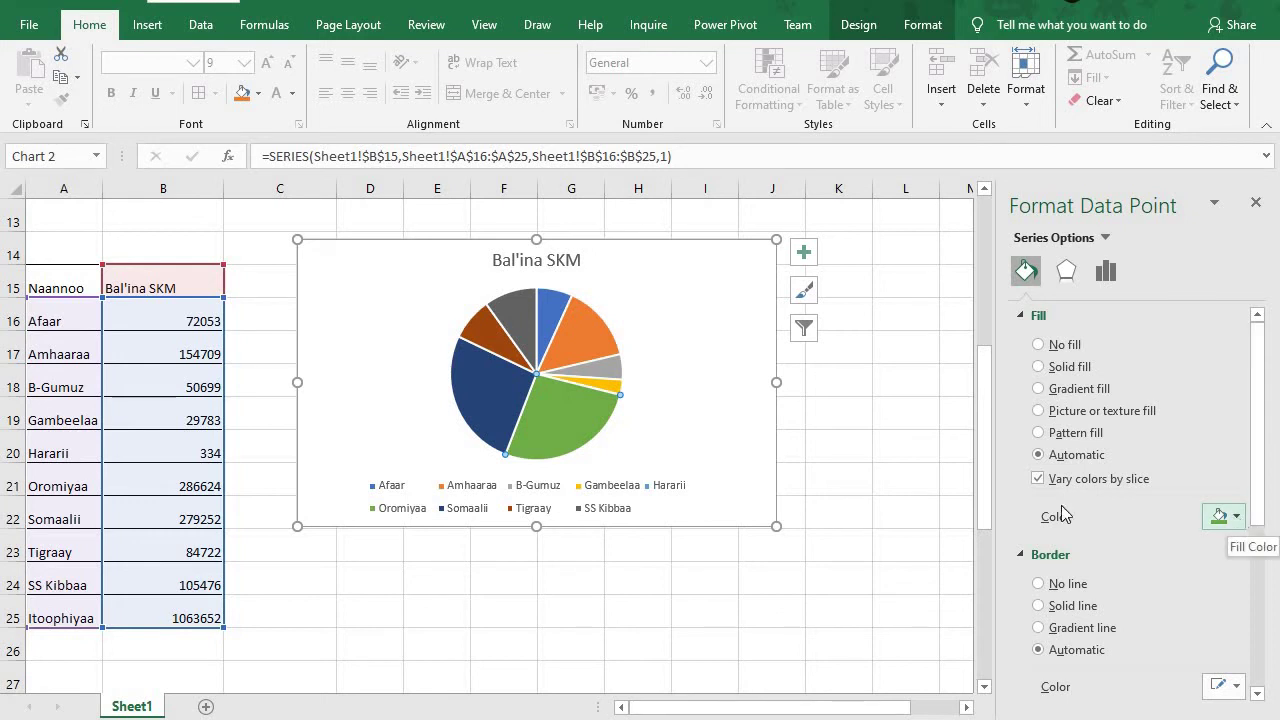
mouse_move(552, 428)
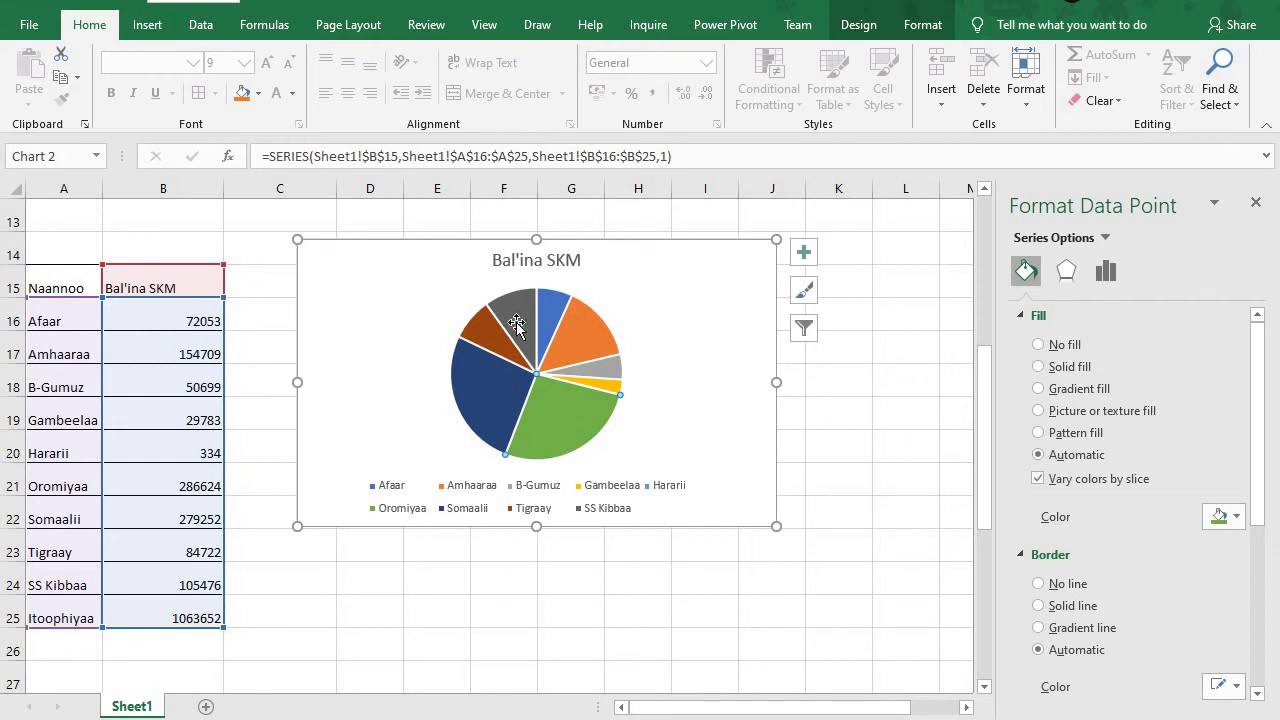
mouse_move(589, 350)
left_click(532, 510)
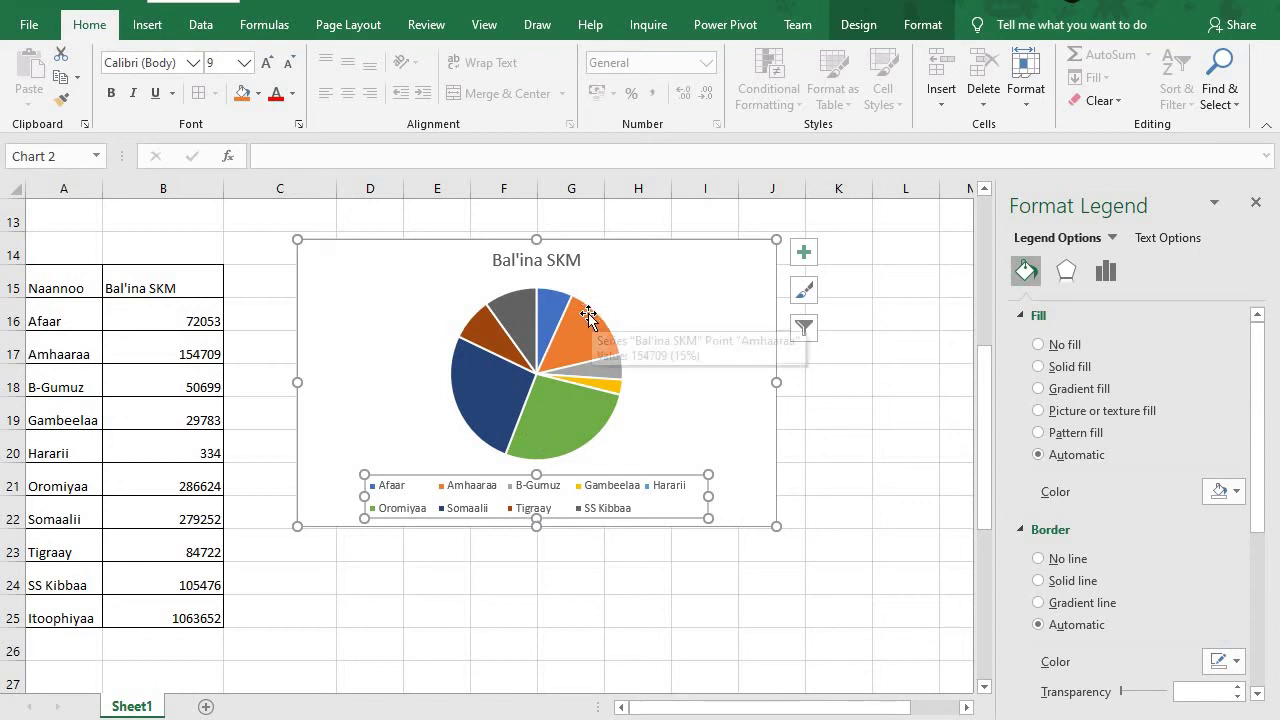
left_click(503, 328)
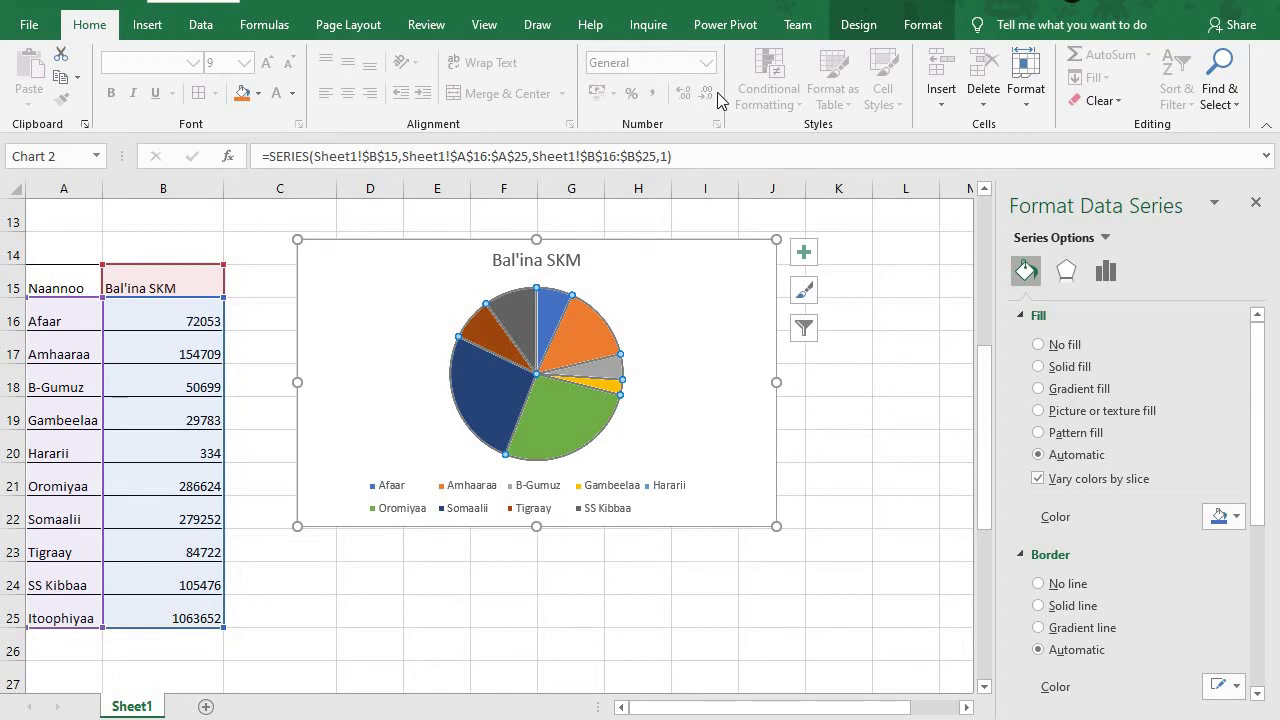
Preview the title placements for the pie chart and set the chart title to Above Chart
left_click(860, 25)
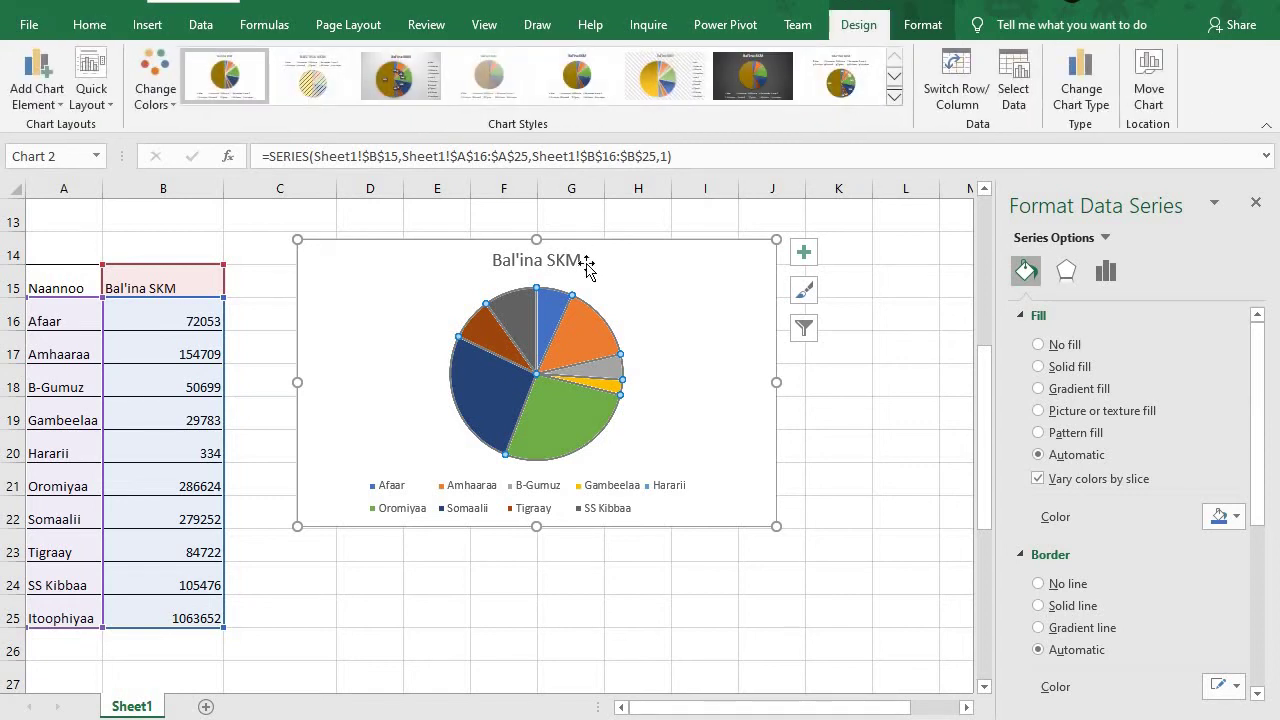
left_click(62, 110)
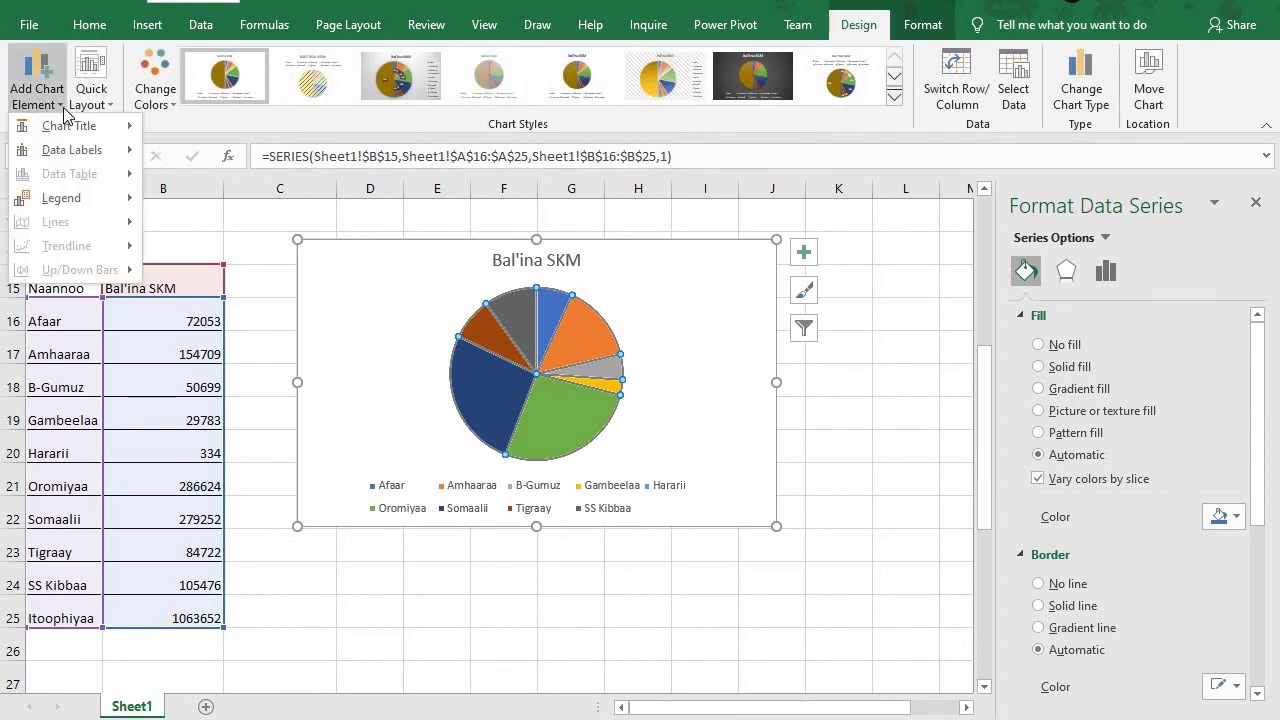
mouse_move(70, 123)
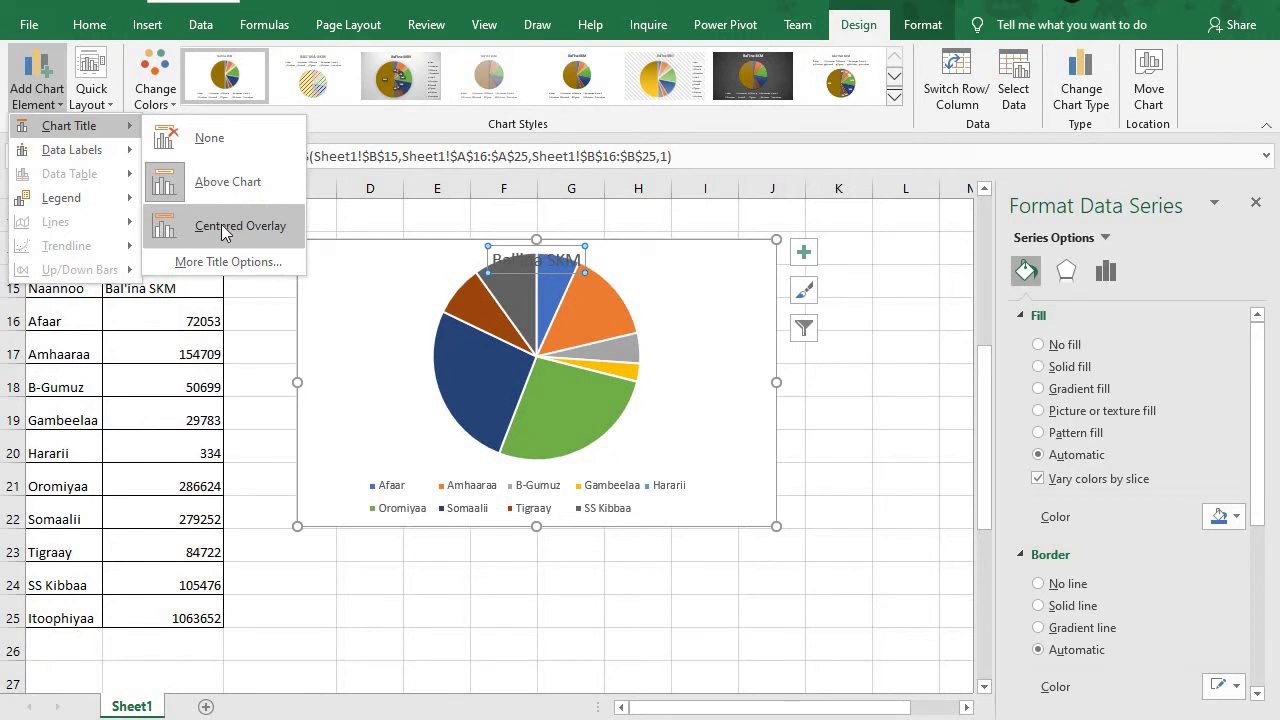
left_click(218, 182)
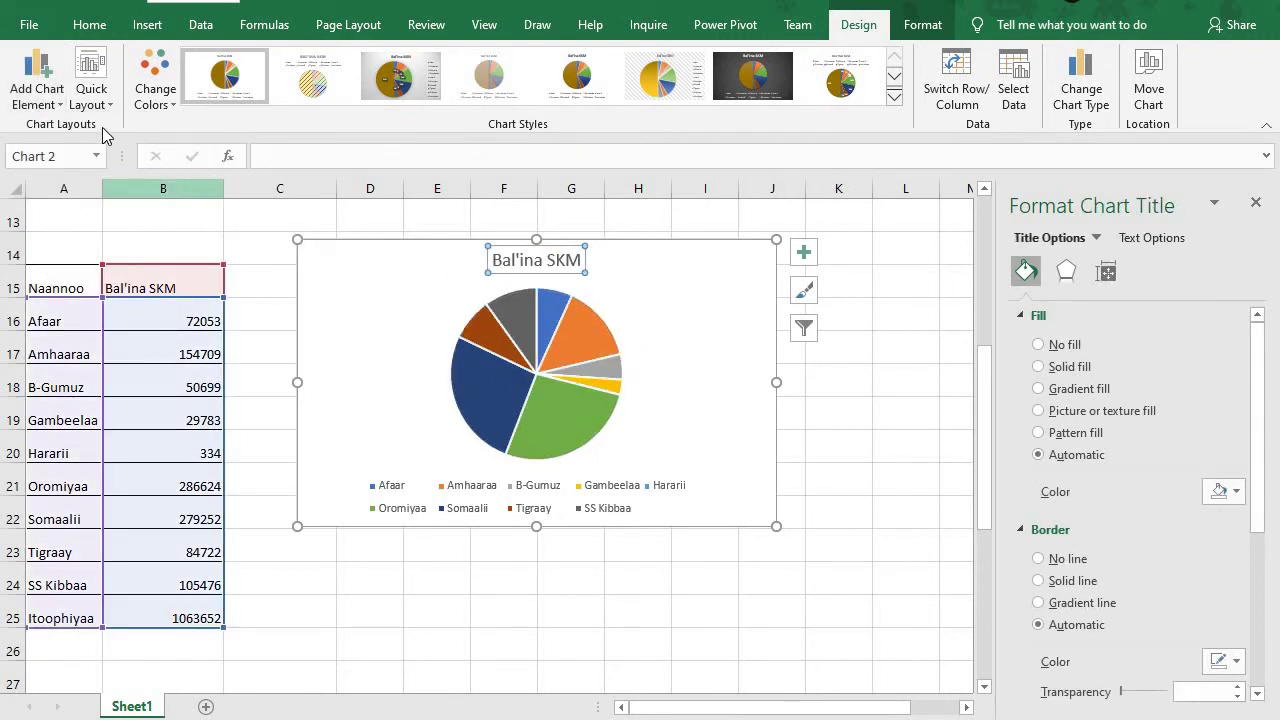
Add data labels to the pie chart at the Outside End position
left_click(38, 92)
mouse_move(80, 158)
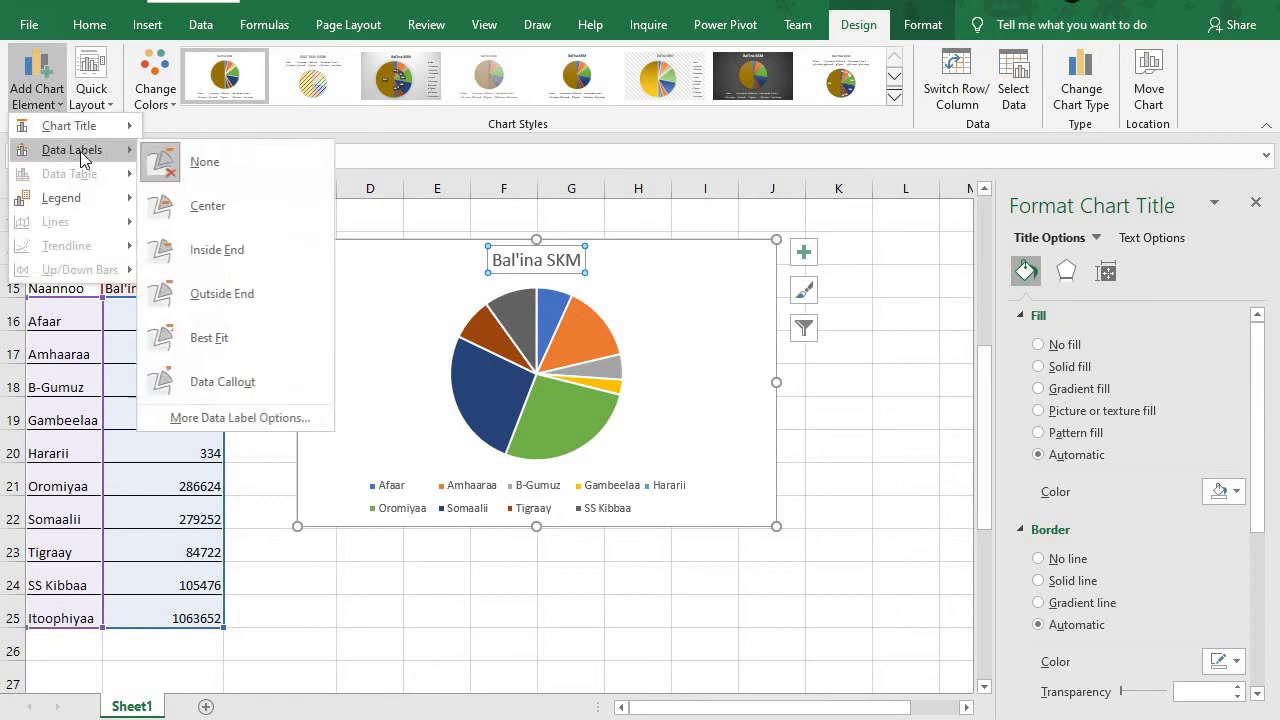
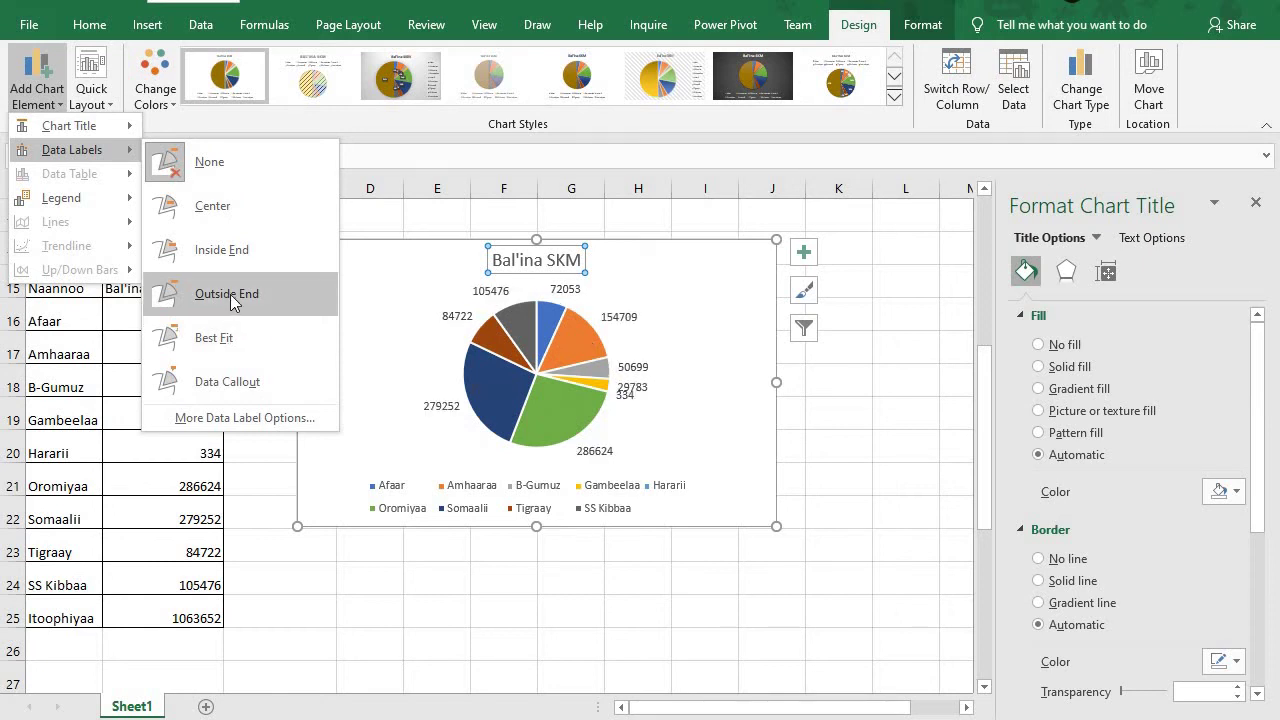
left_click(231, 296)
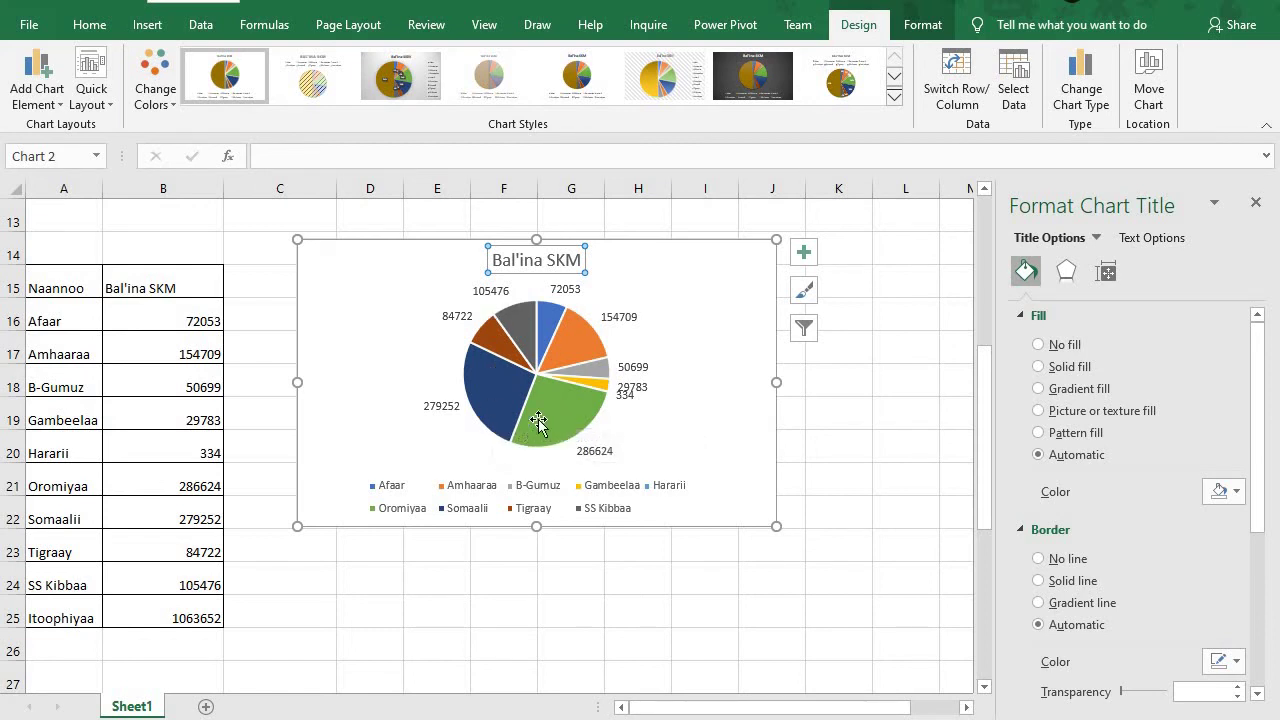
Pull the green Oromiyaa slice slightly out of the pie
mouse_move(550, 392)
mouse_move(500, 400)
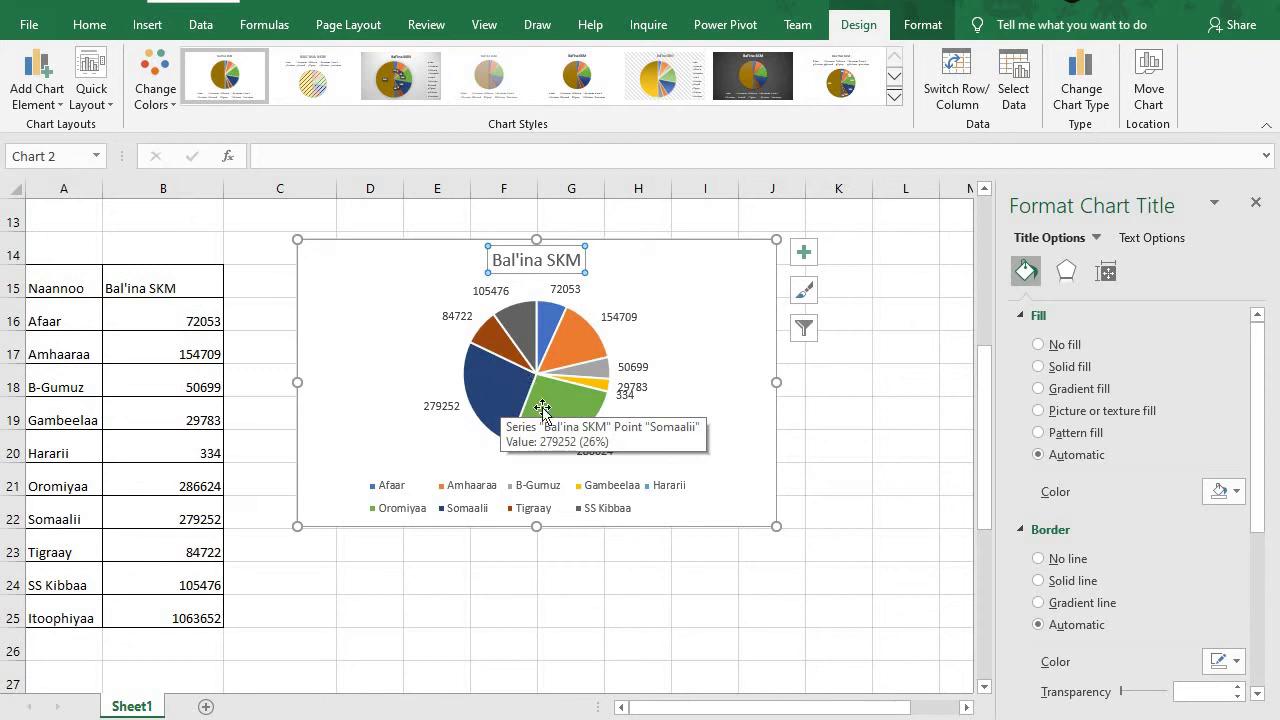
left_click(534, 412)
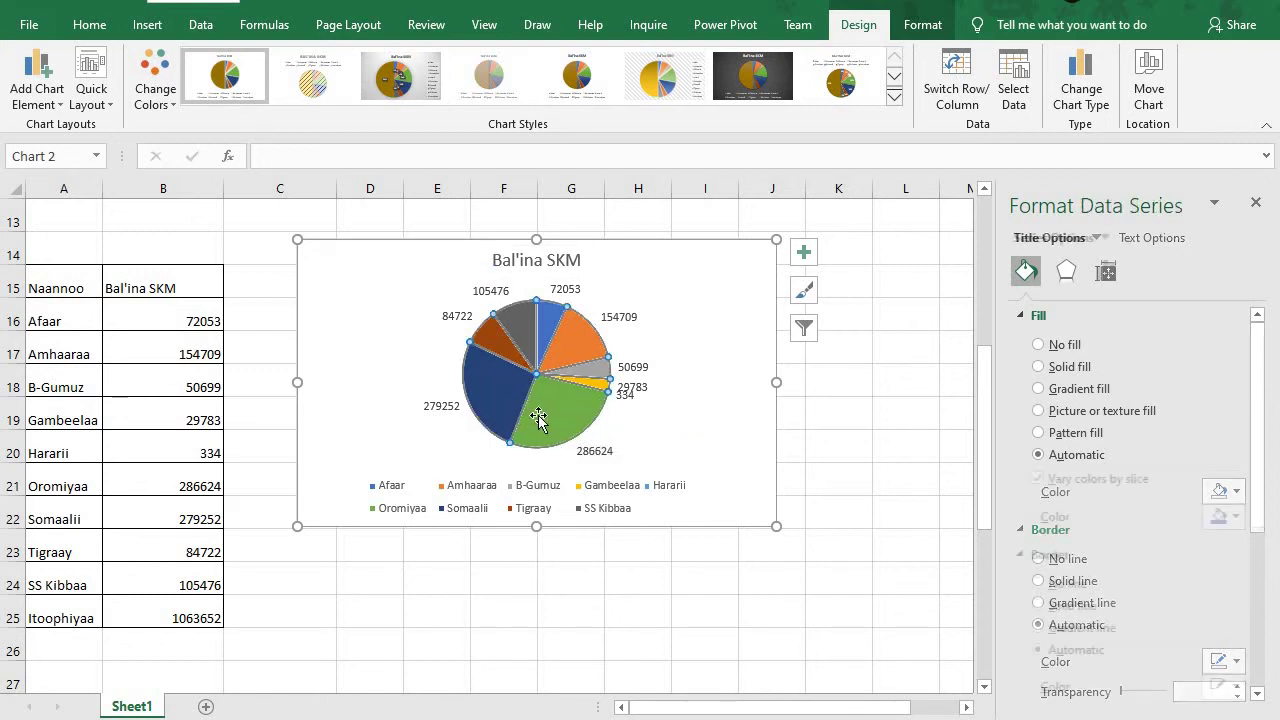
left_click(556, 409)
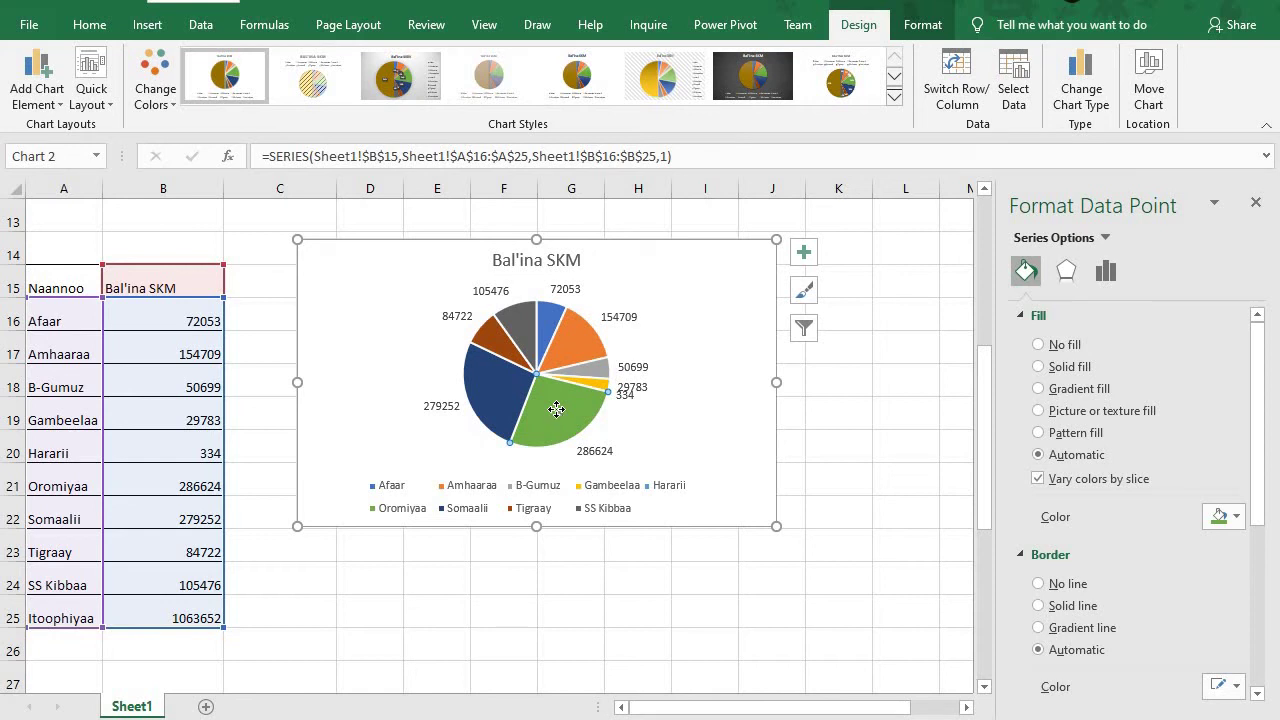
left_click_drag(556, 409, 558, 425)
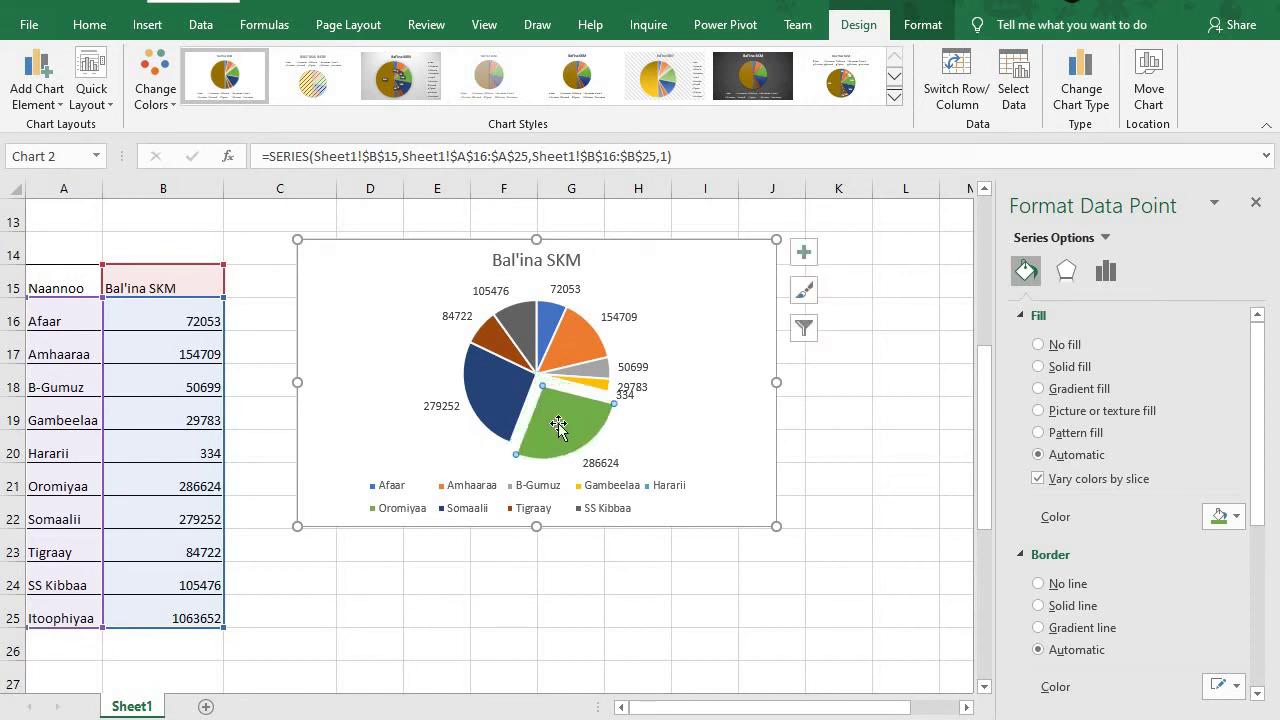
left_click(698, 432)
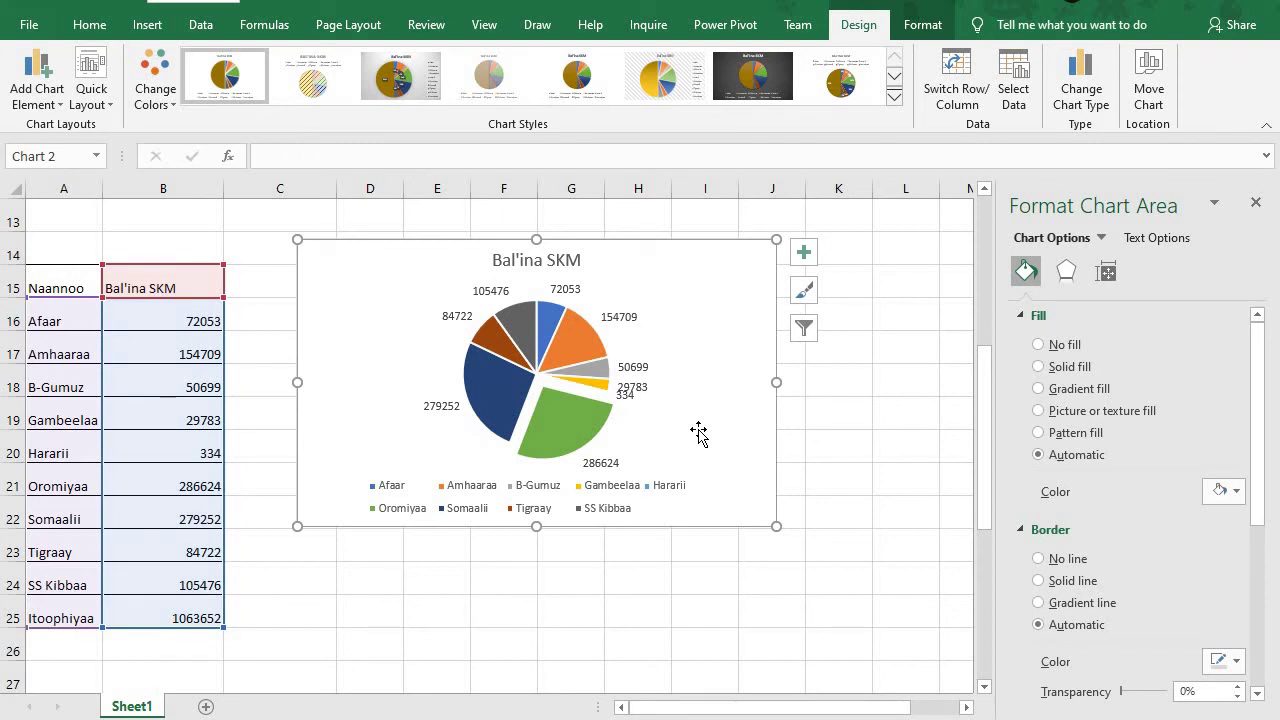
Return the separated Oromiyaa slice to its place in the pie
mouse_move(573, 423)
mouse_move(568, 421)
left_mouse_down()
mouse_move(567, 410)
mouse_move(572, 420)
left_mouse_up()
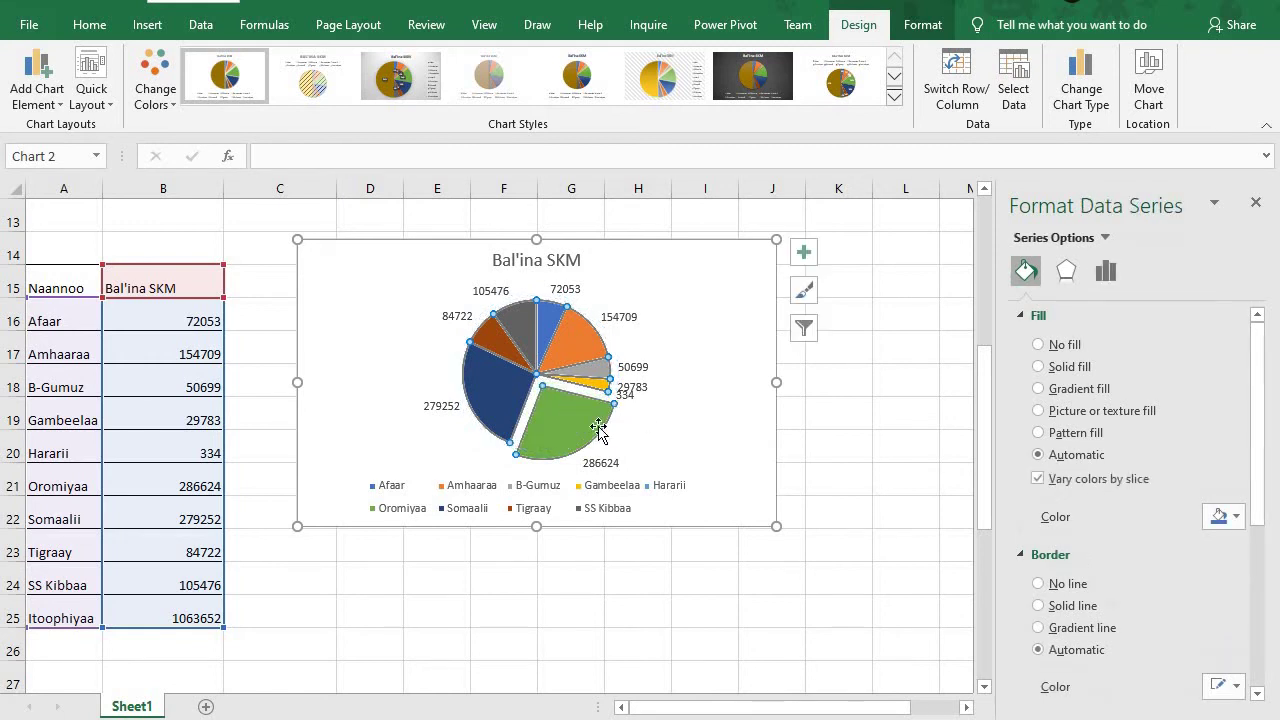
key("Escape")
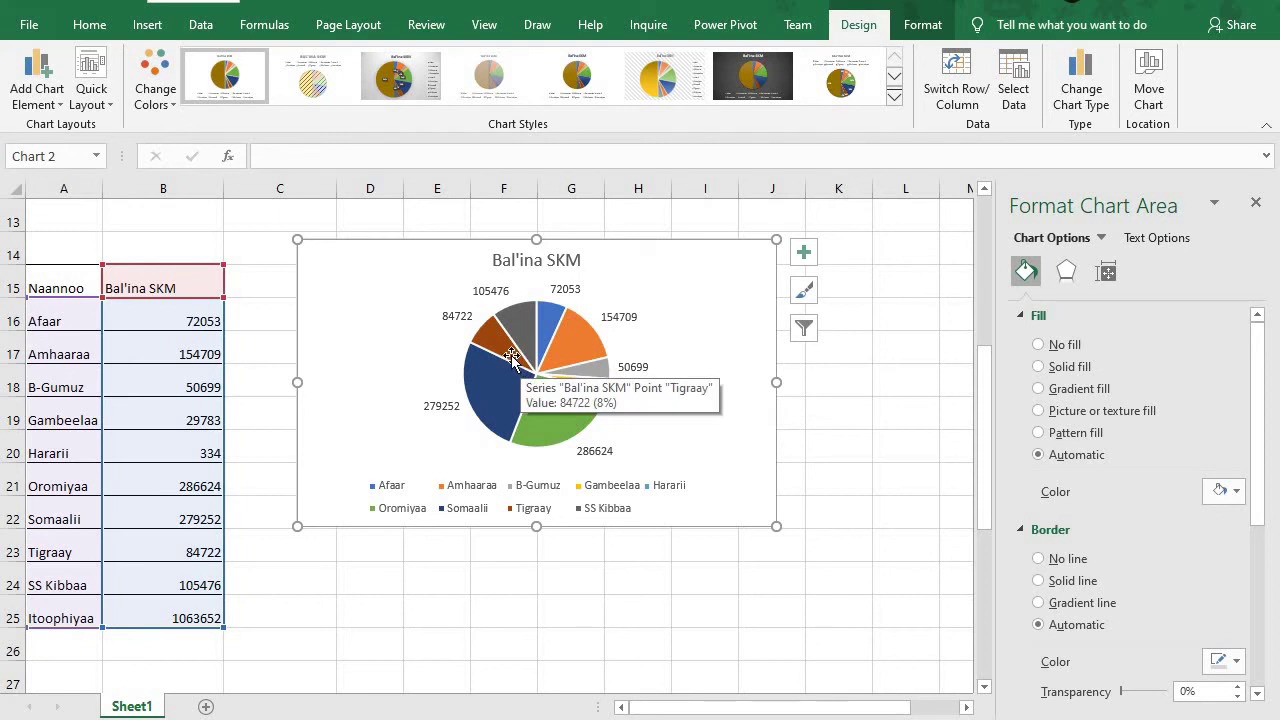
left_click_drag(508, 352, 484, 336)
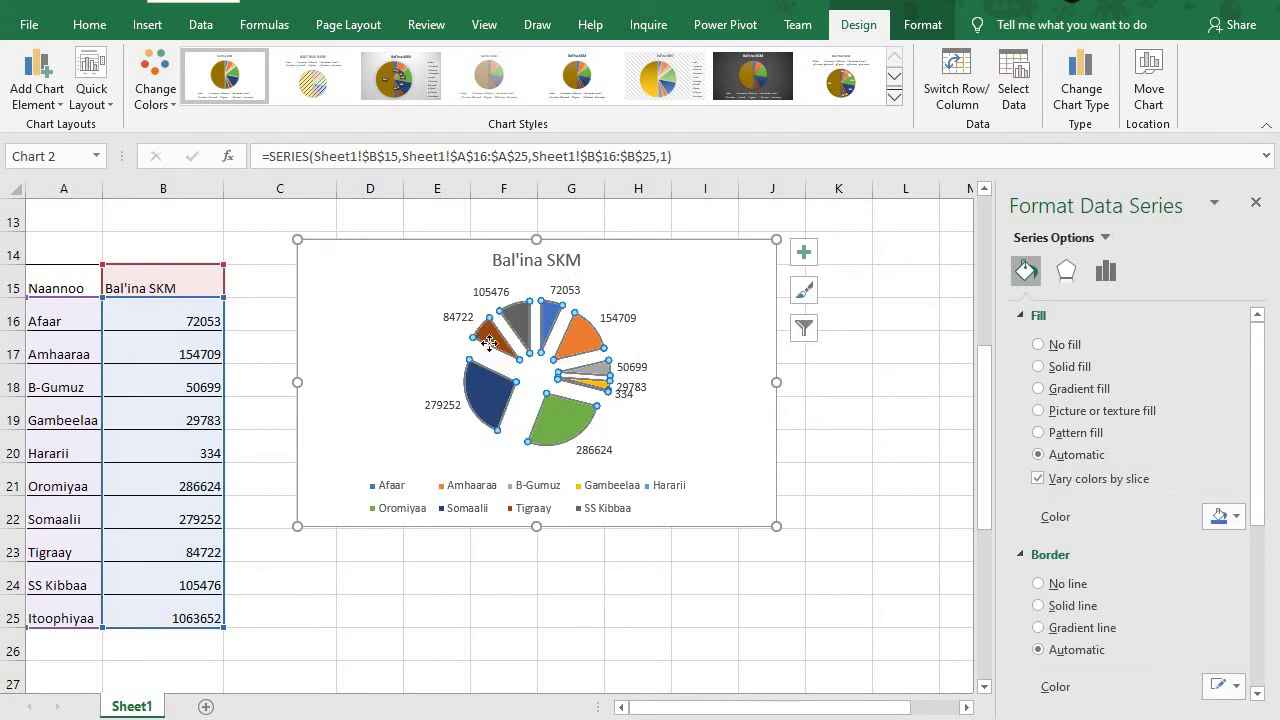
left_click(489, 342)
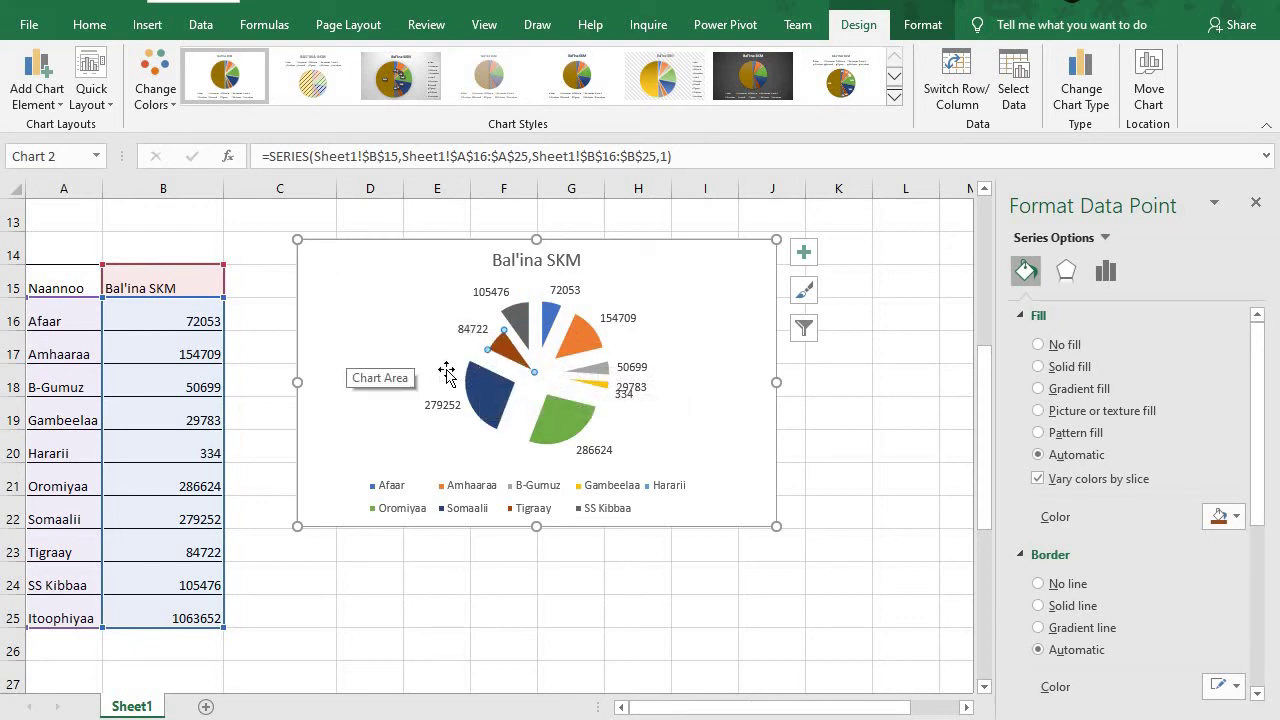
left_click(530, 396)
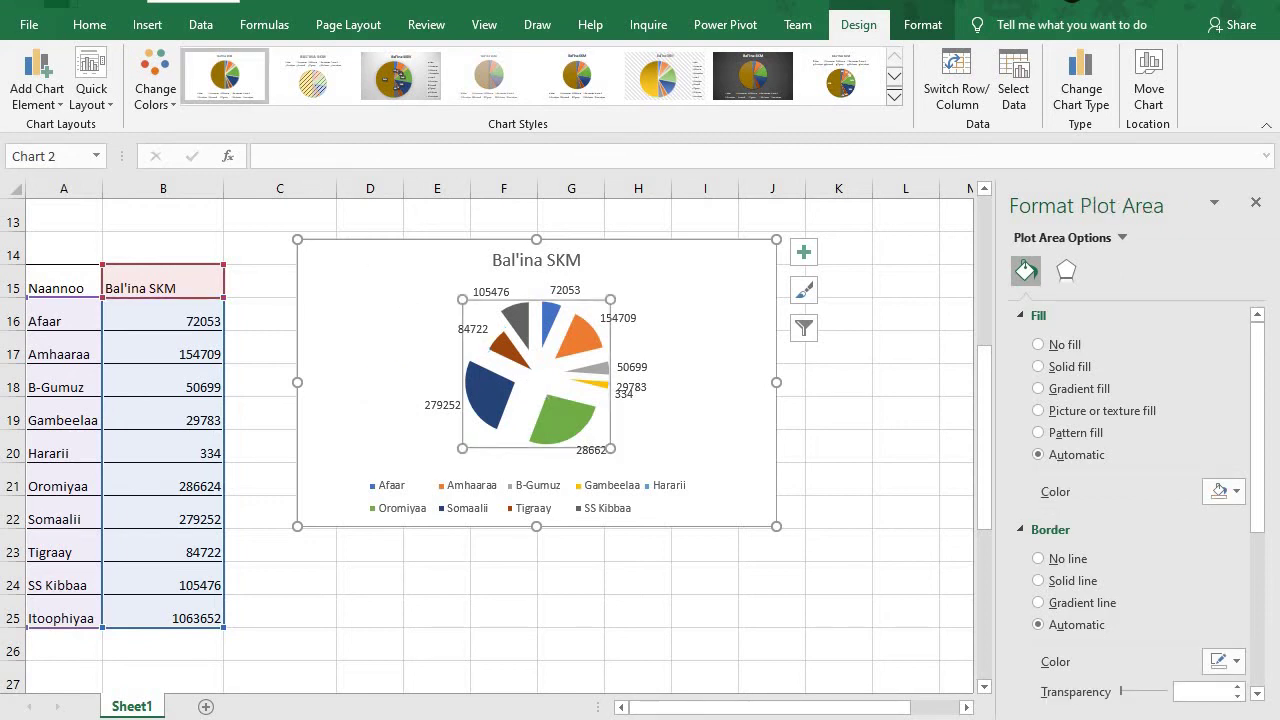
left_click(60, 2)
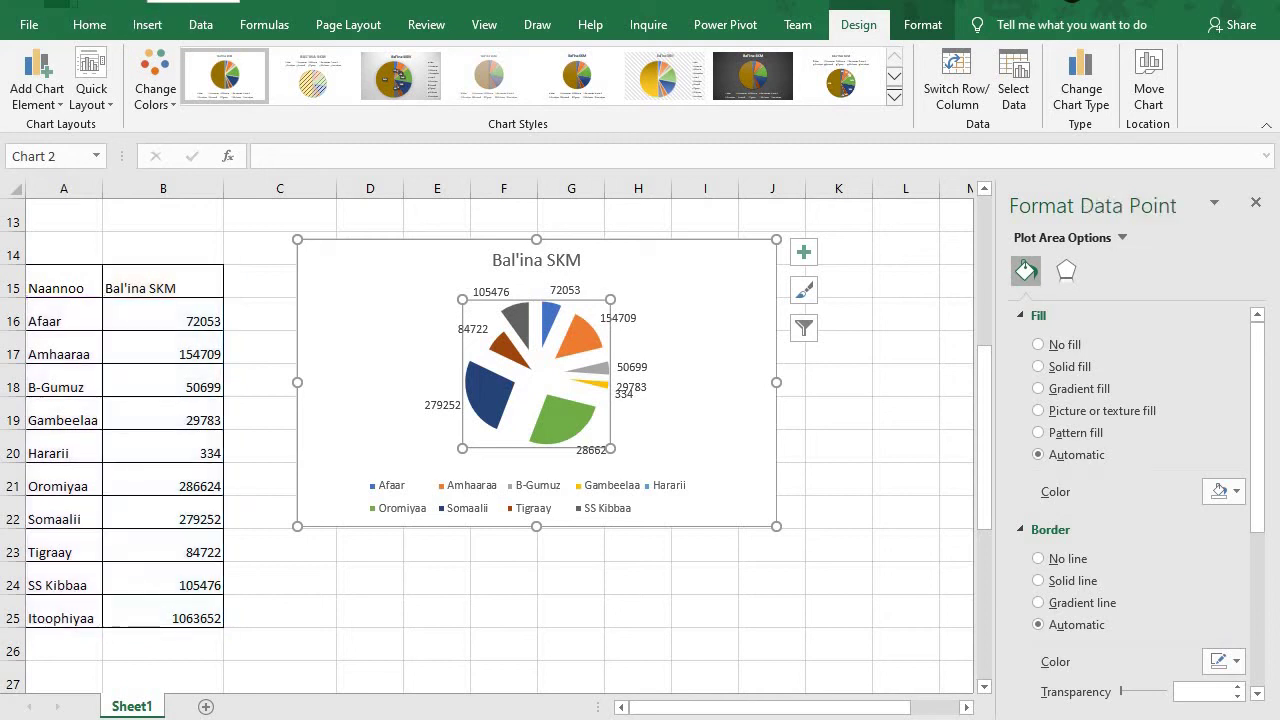
left_click(60, 2)
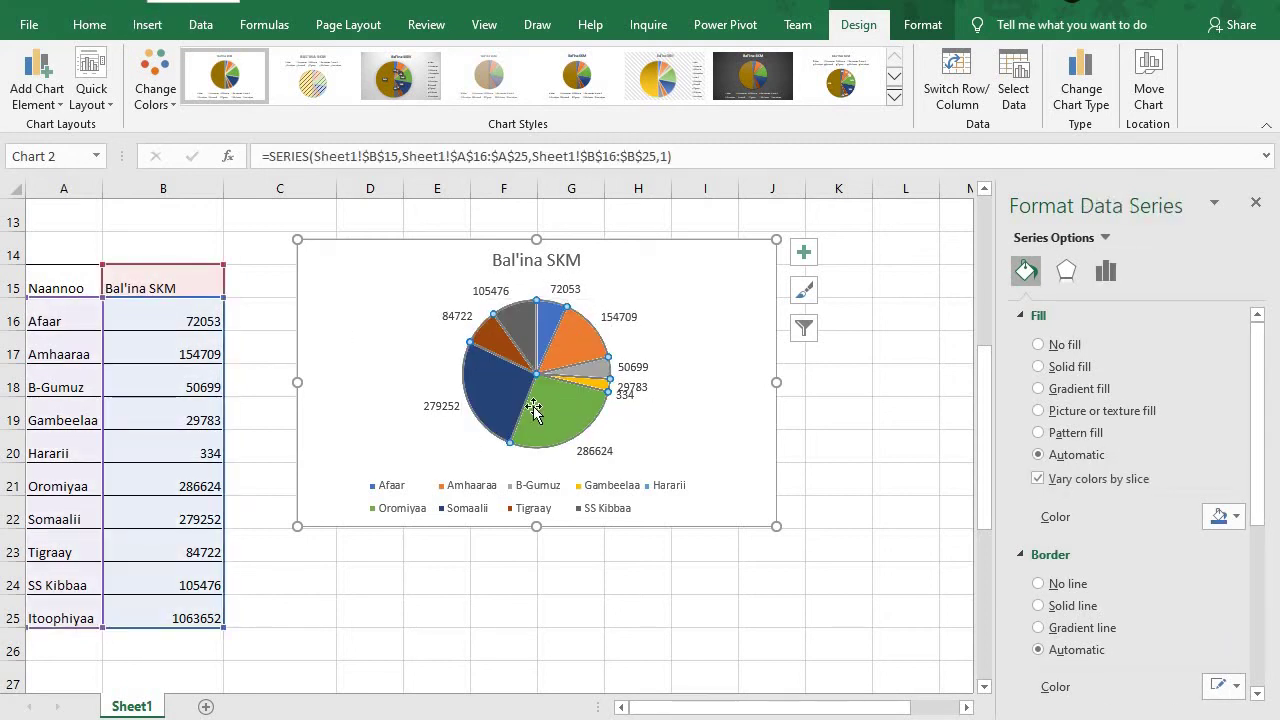
Pull only the brown Tigraay slice out of the pie and return it to its place
left_click(537, 410)
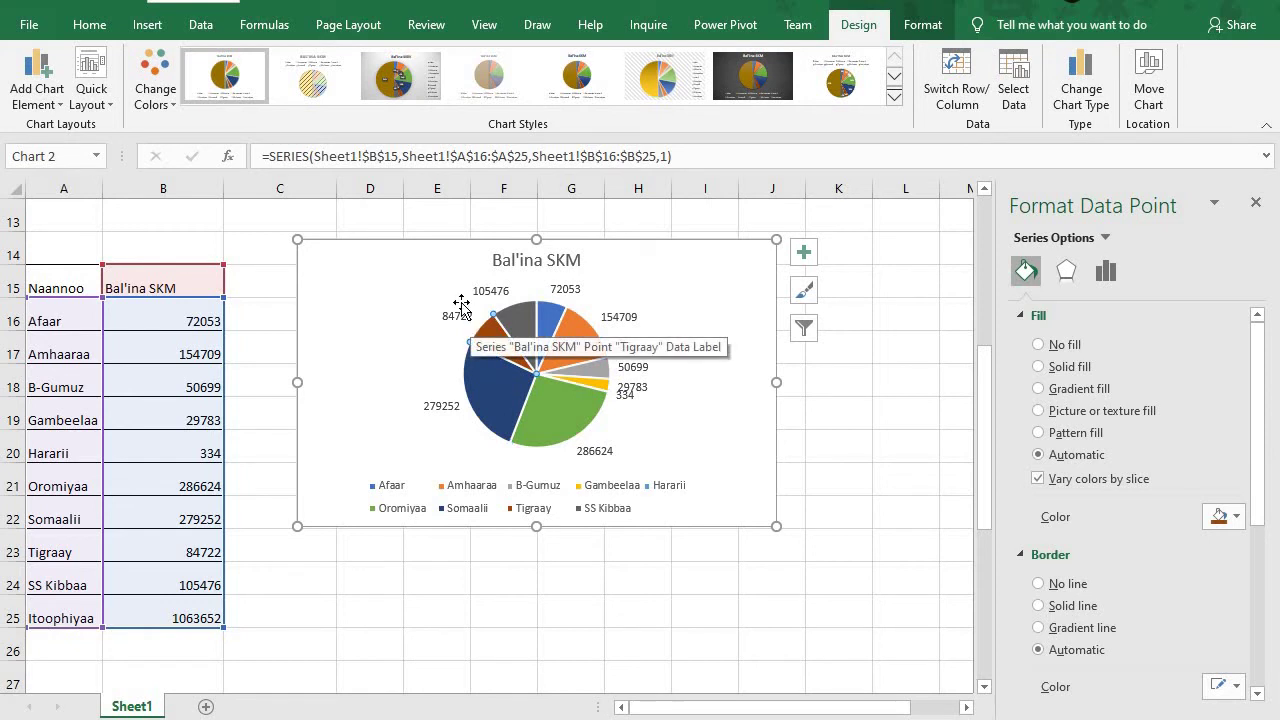
left_click_drag(466, 322, 470, 316)
left_click_drag(682, 377, 685, 380)
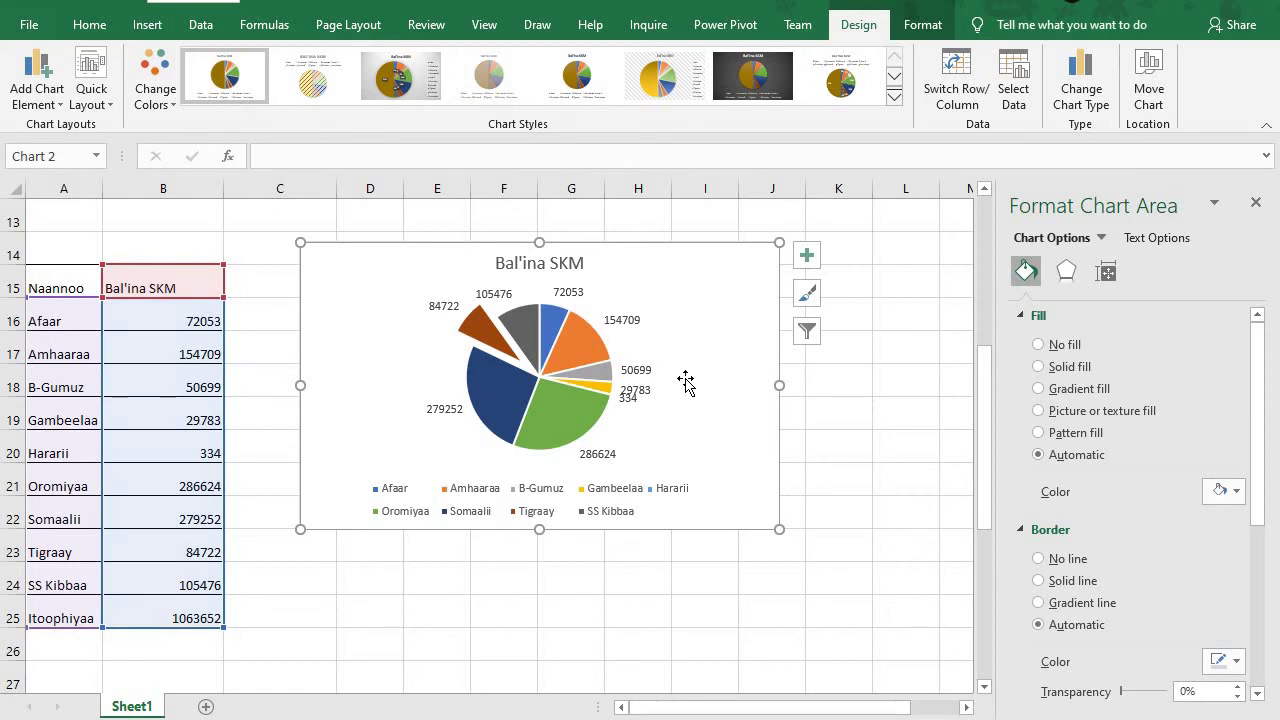
left_click_drag(487, 328, 694, 349)
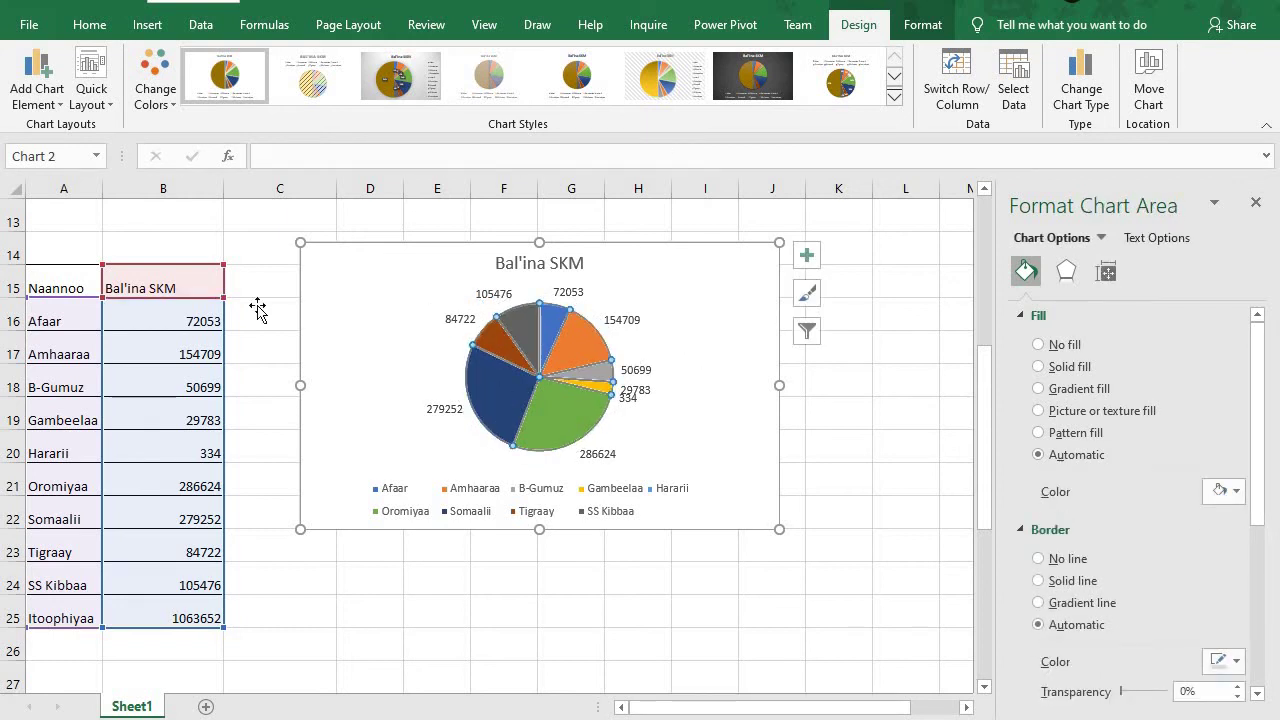
Open the additional data label options for the pie chart and shift the Tigraay data label slightly down
left_click(40, 95)
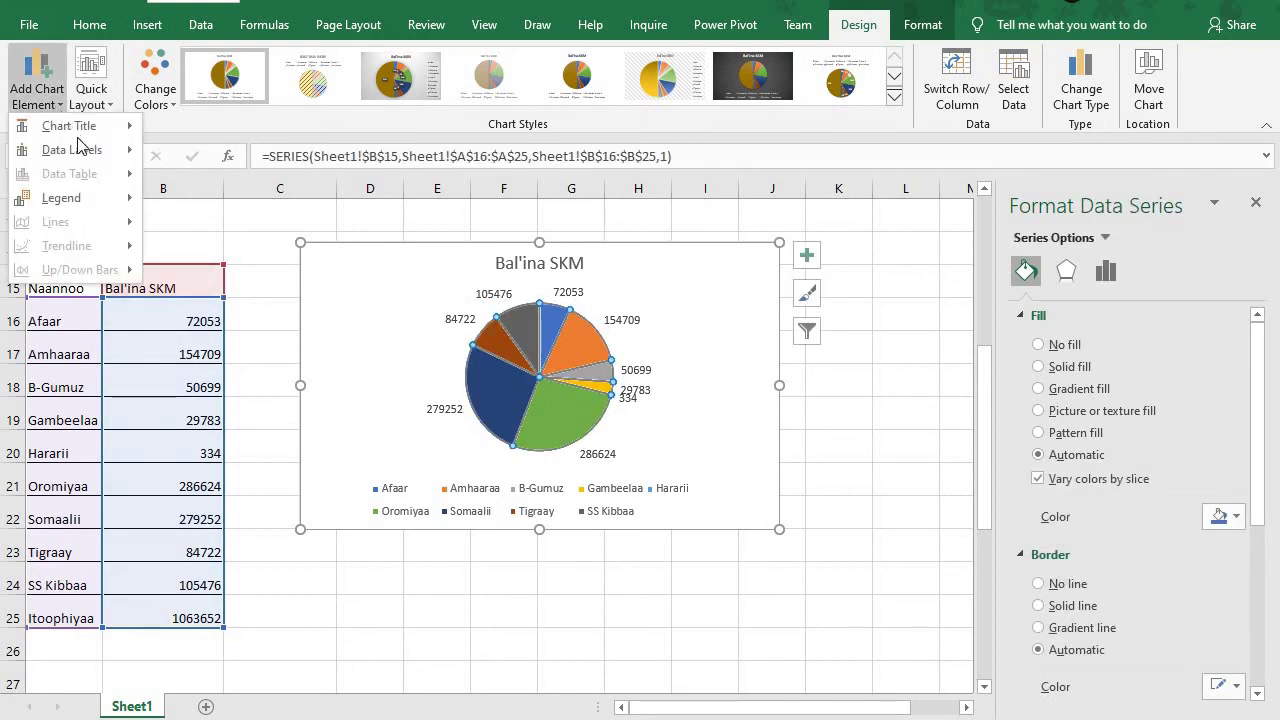
mouse_move(100, 163)
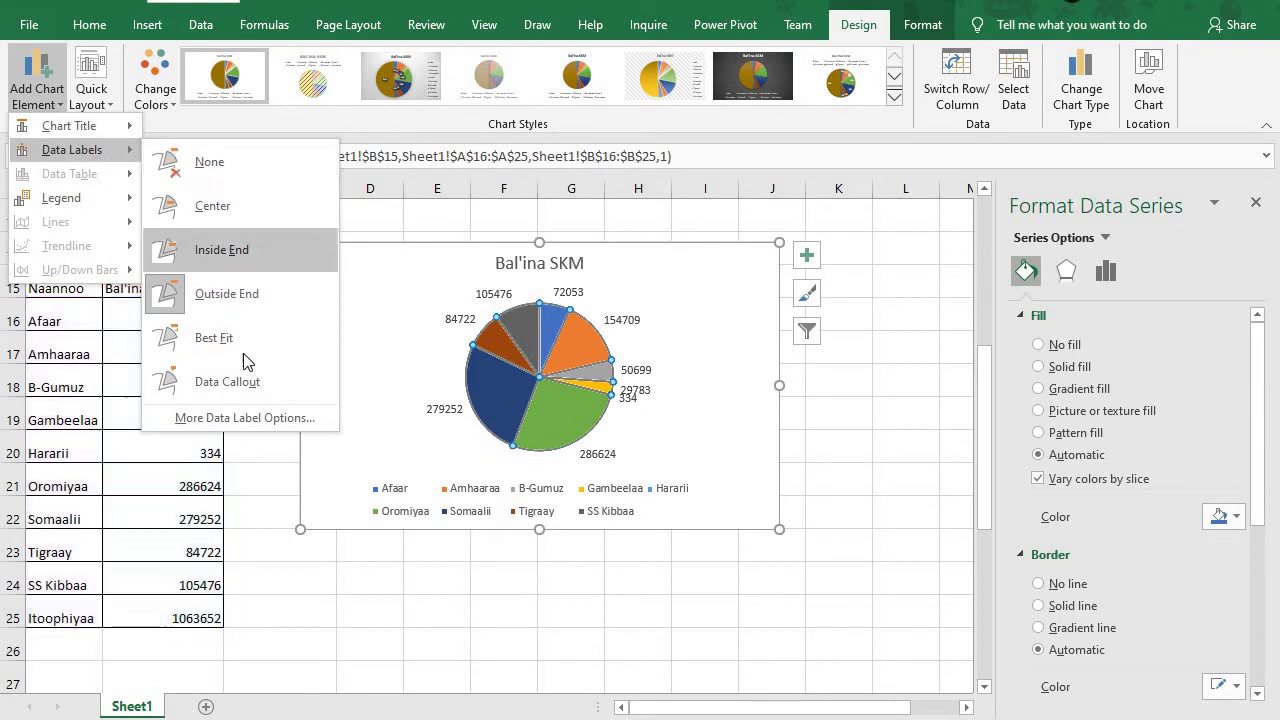
left_click(263, 417)
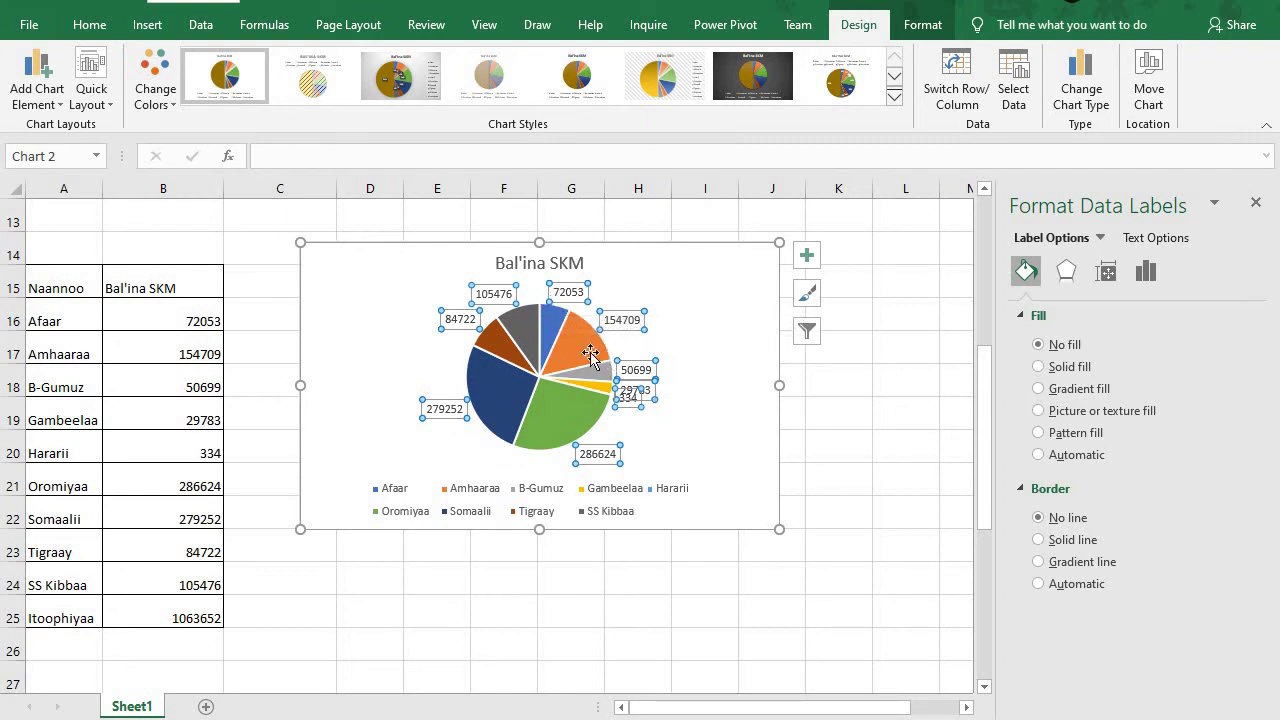
left_click(463, 326)
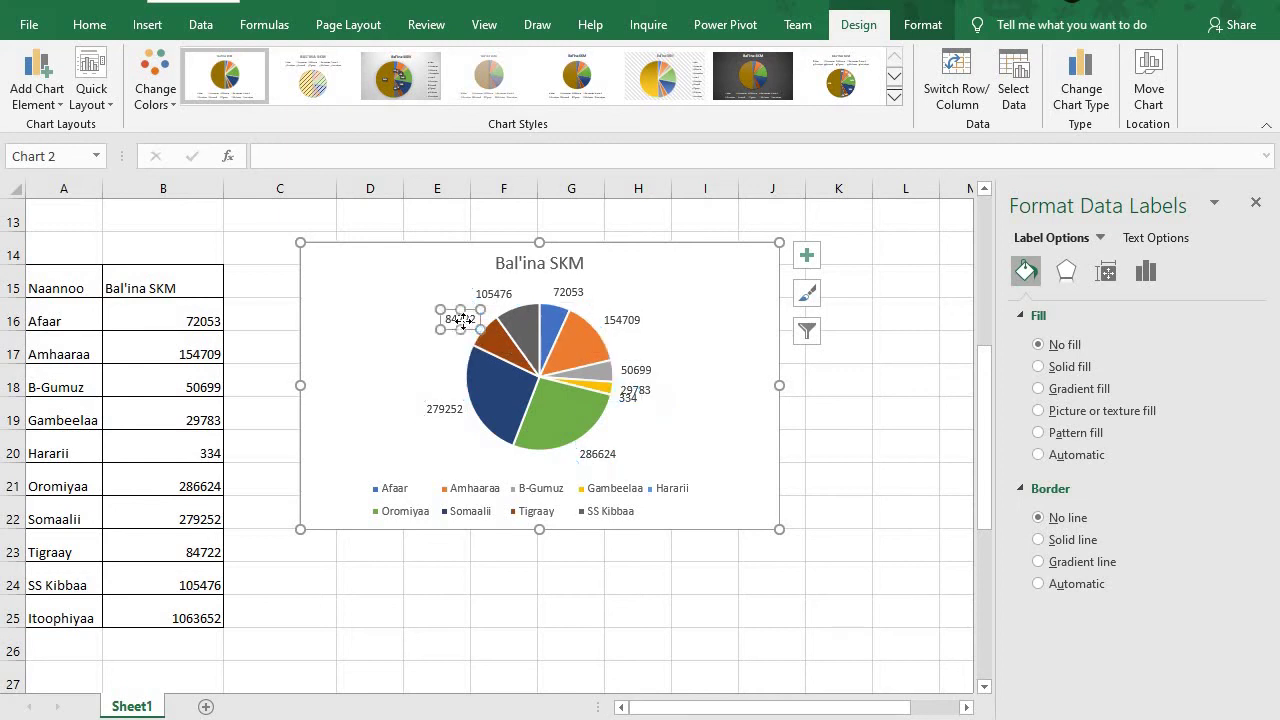
Move the B-Gumuz data label slightly up, away from the Gambeelaa label
left_click(630, 399)
left_click(633, 369)
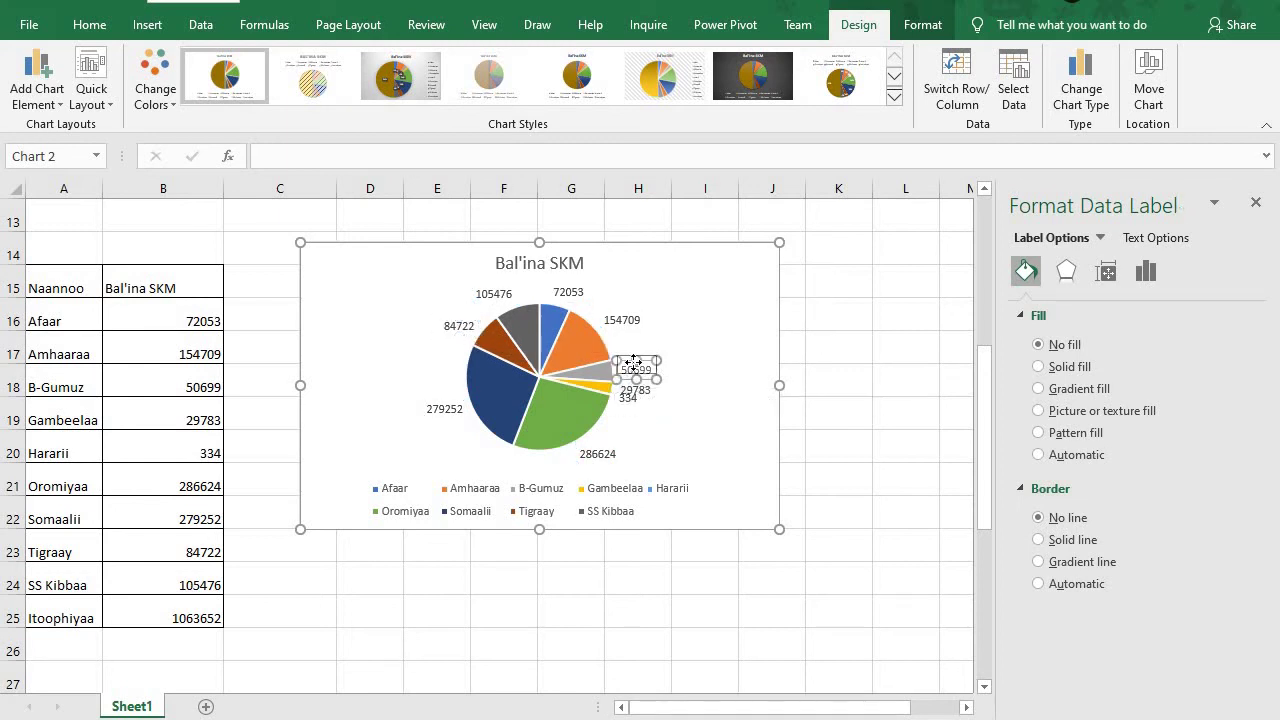
left_click_drag(637, 369, 637, 376)
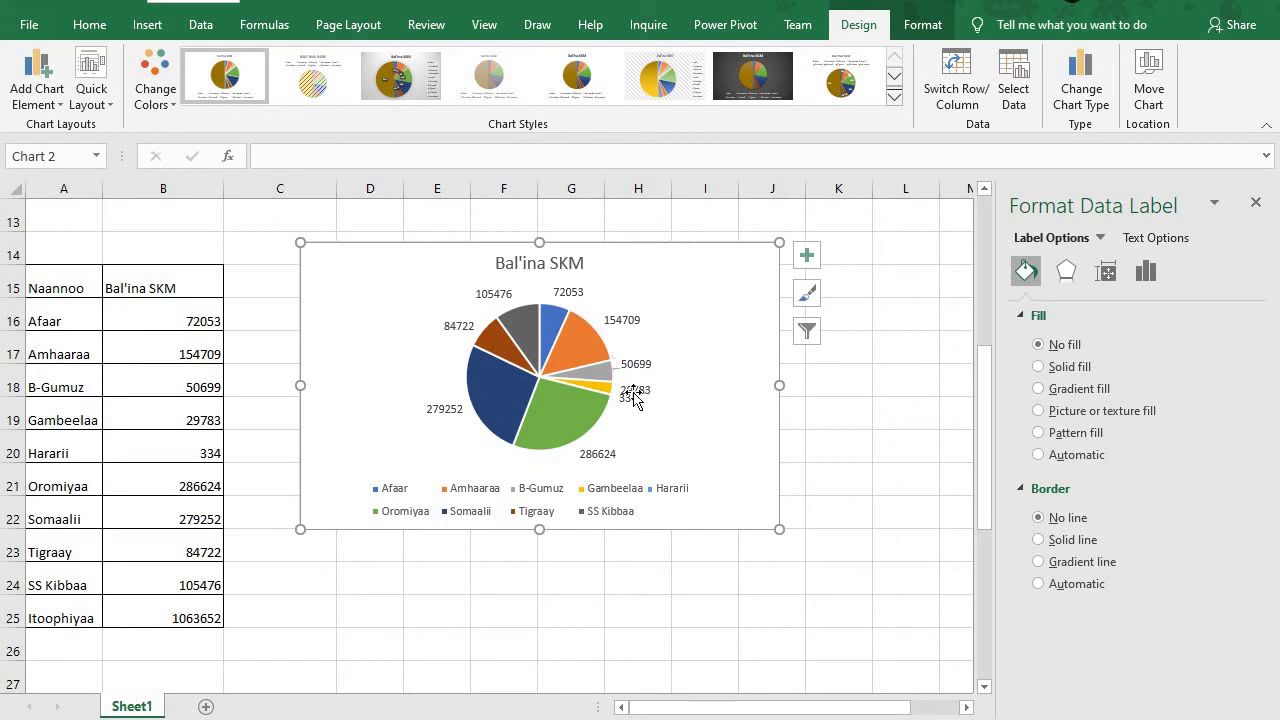
Nudge the Gambeelaa data label slightly outward from the pie
left_click(630, 393)
left_click(632, 390)
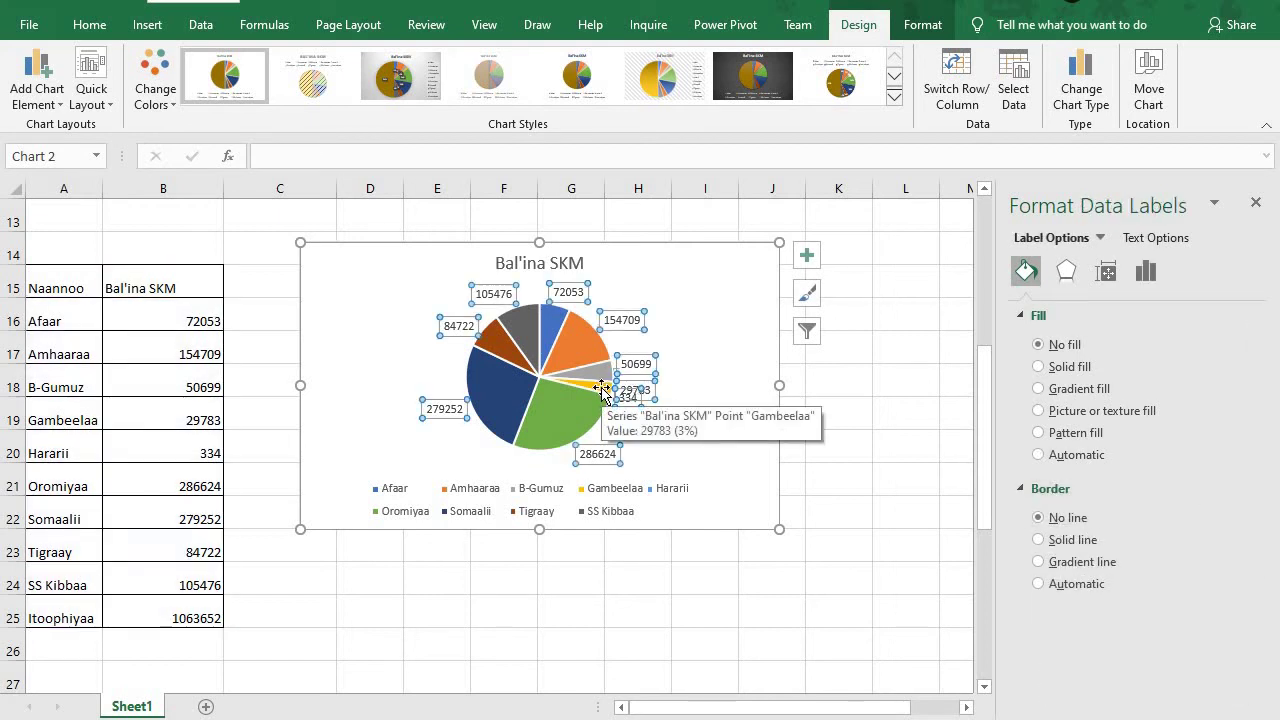
left_click(668, 398)
left_click(649, 386)
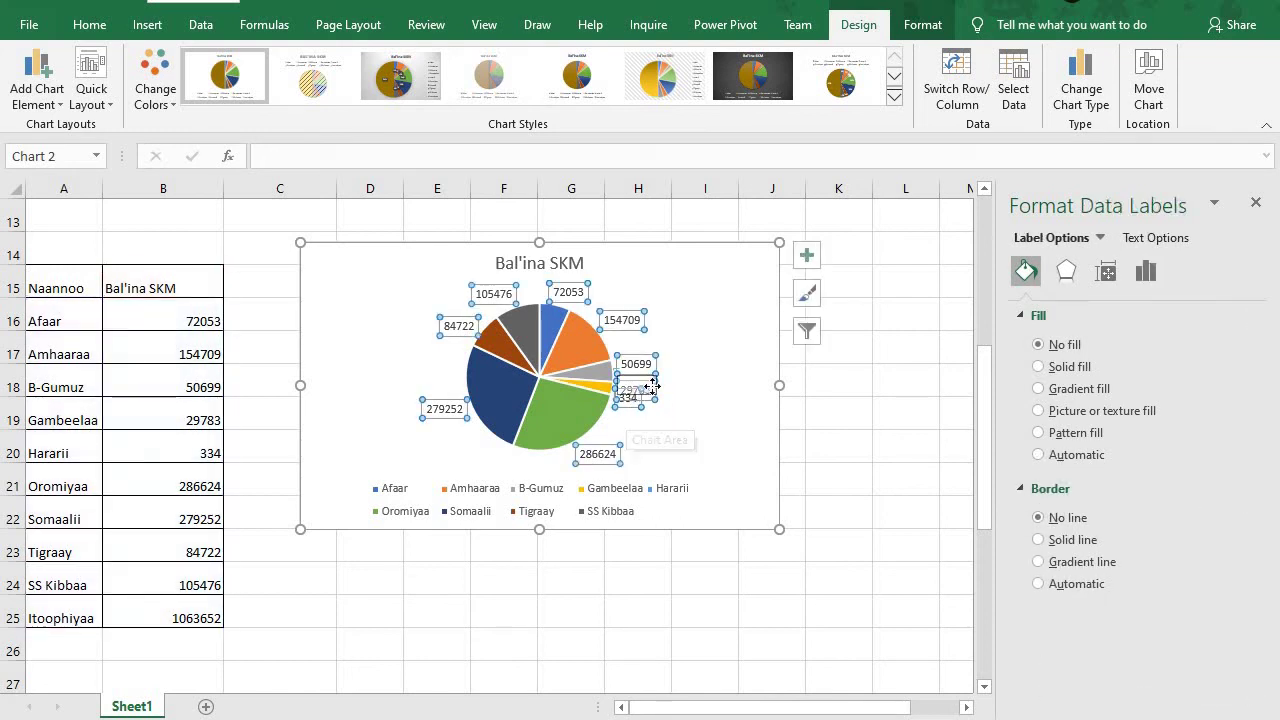
left_click(645, 389)
left_click(626, 391)
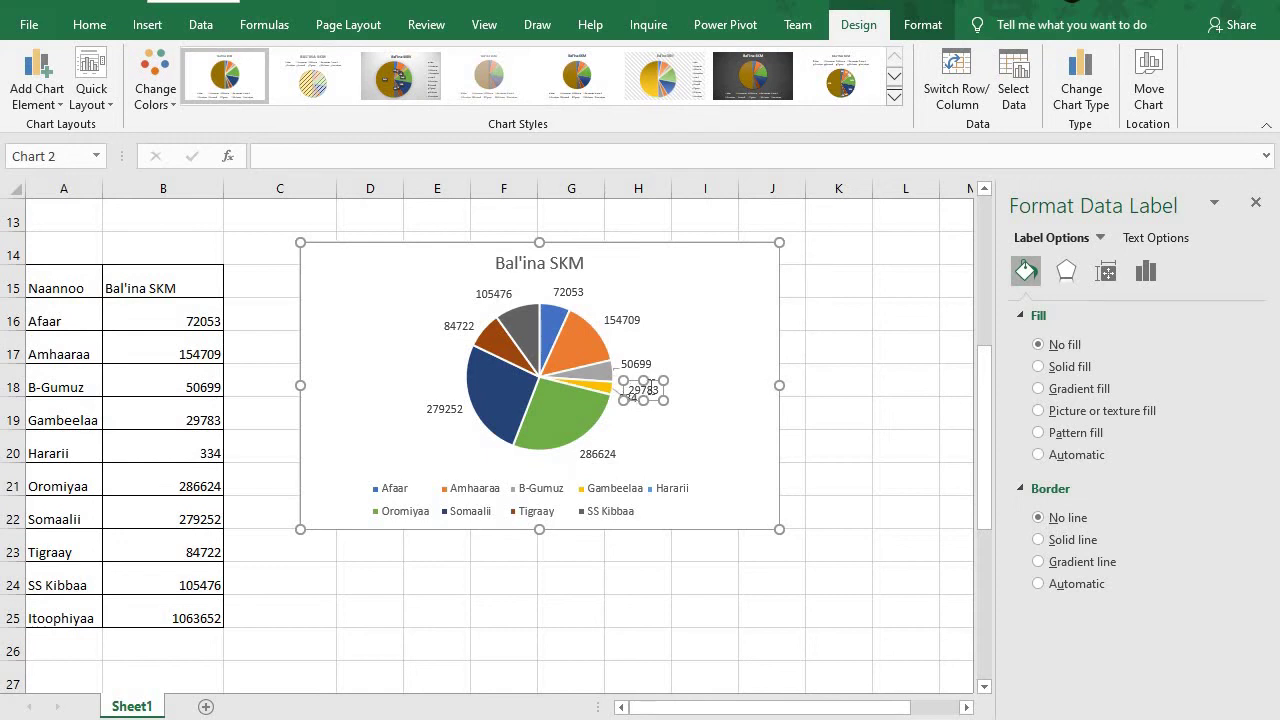
Move the Gambeelaa data label further out and slightly up so it clears the Hararii label
left_click(627, 400)
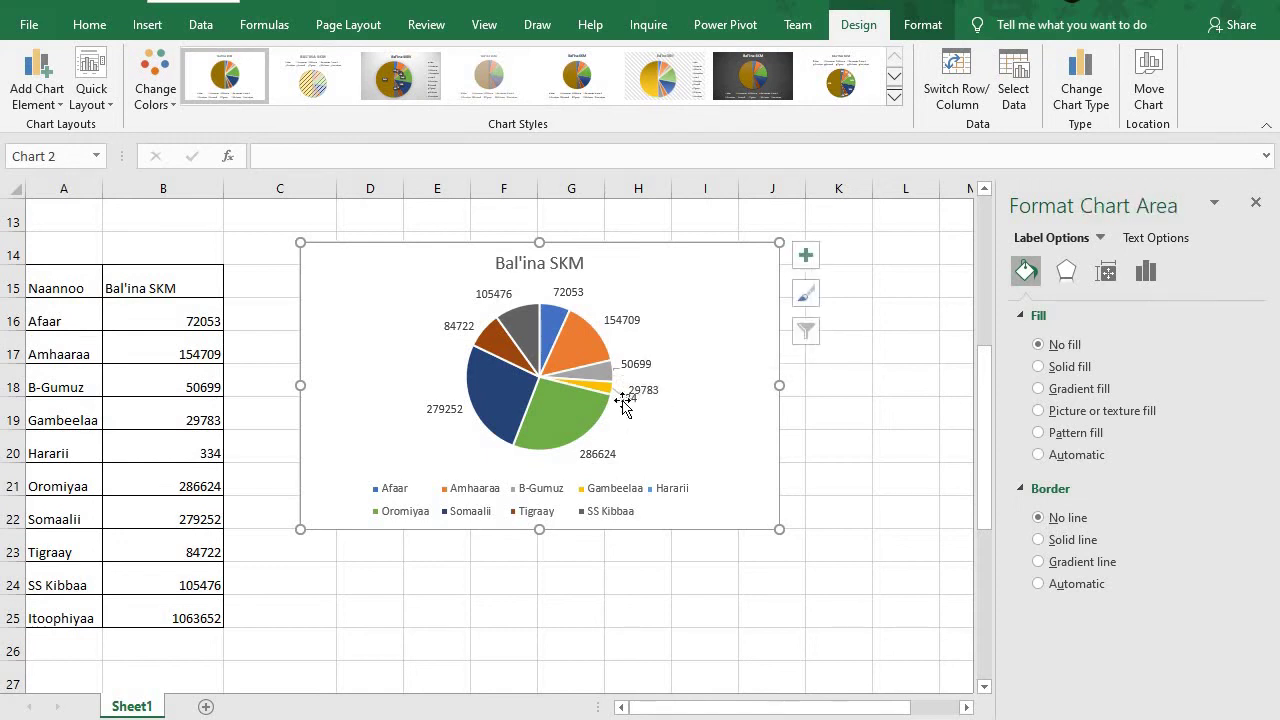
left_click(625, 400)
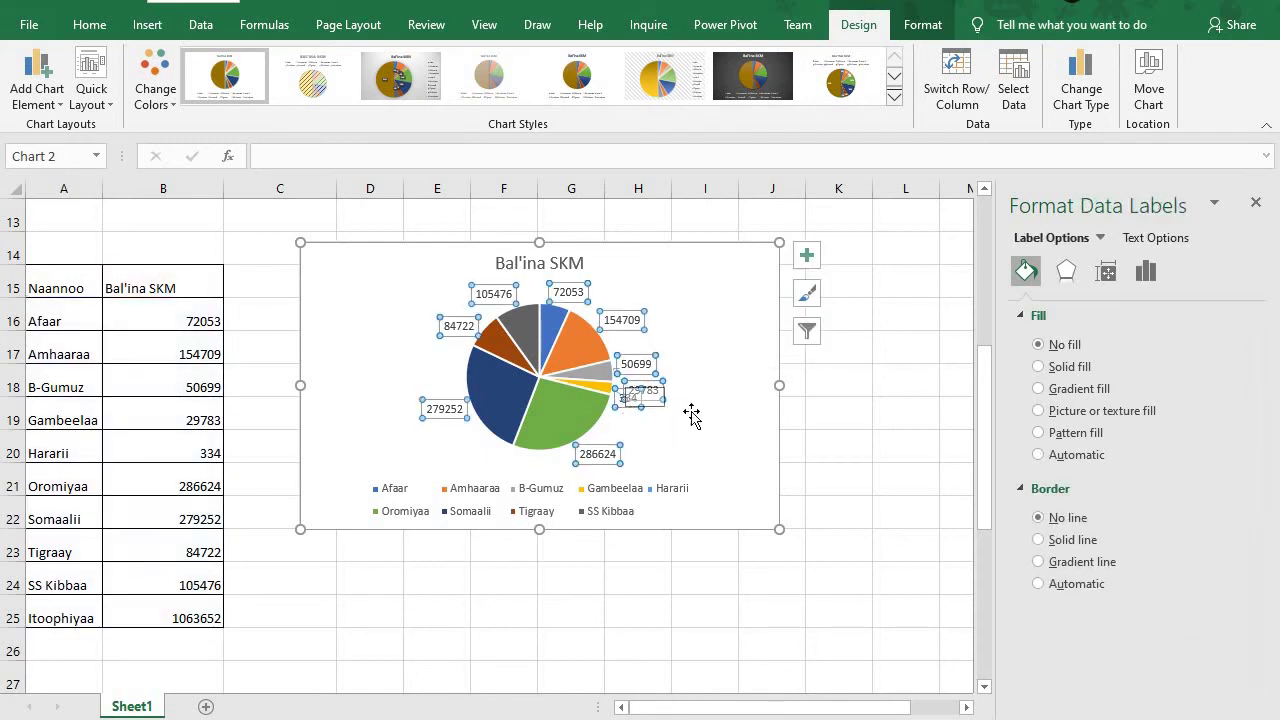
left_click(680, 408)
left_click(660, 397)
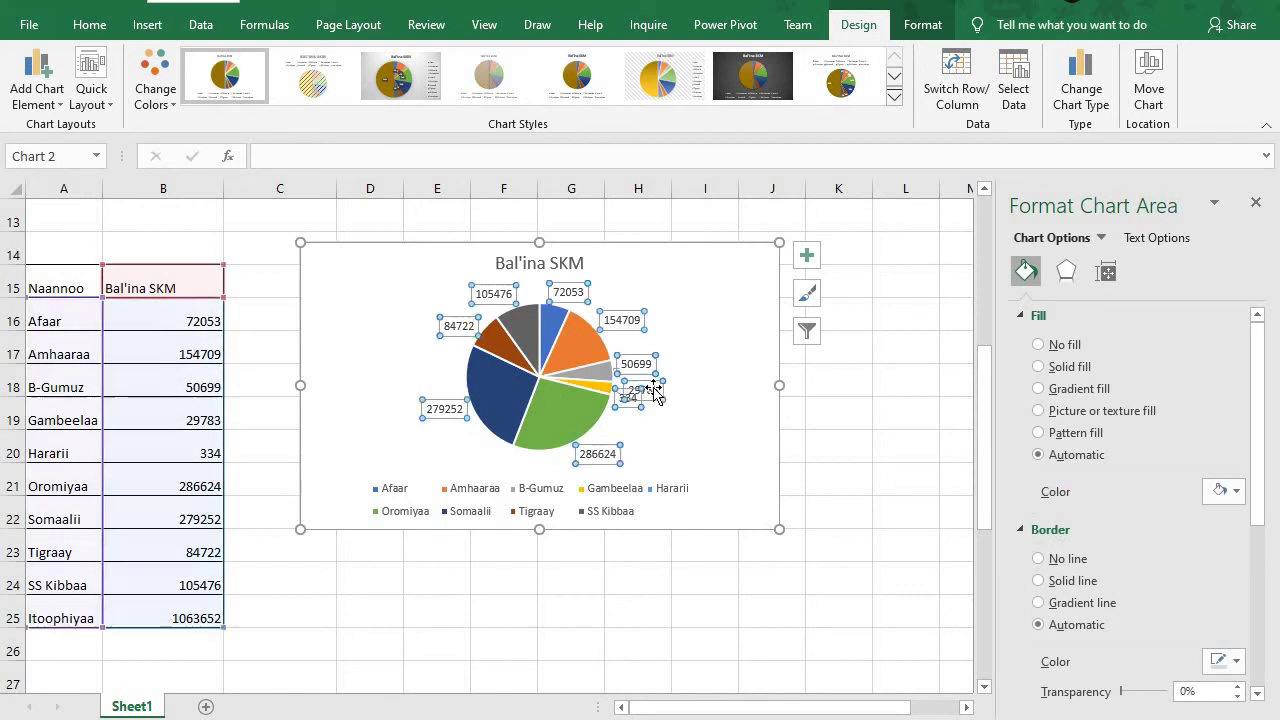
left_click(714, 403)
left_click(659, 394)
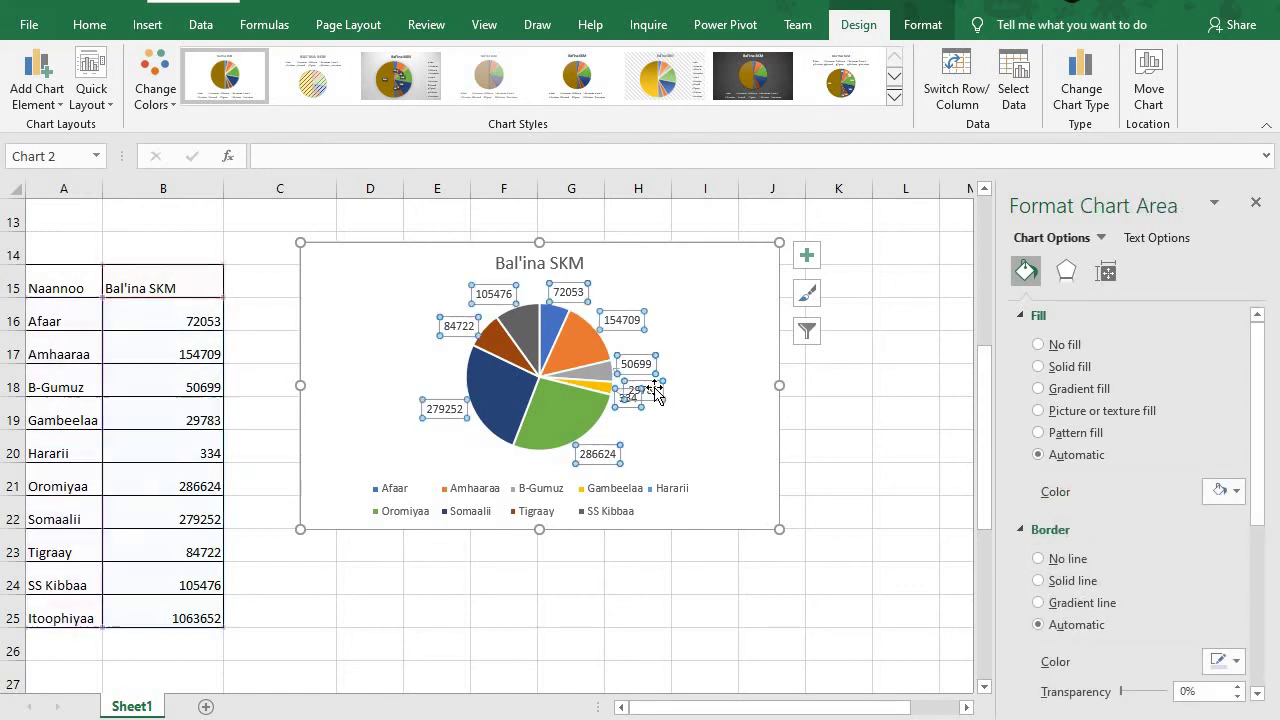
left_click(655, 388)
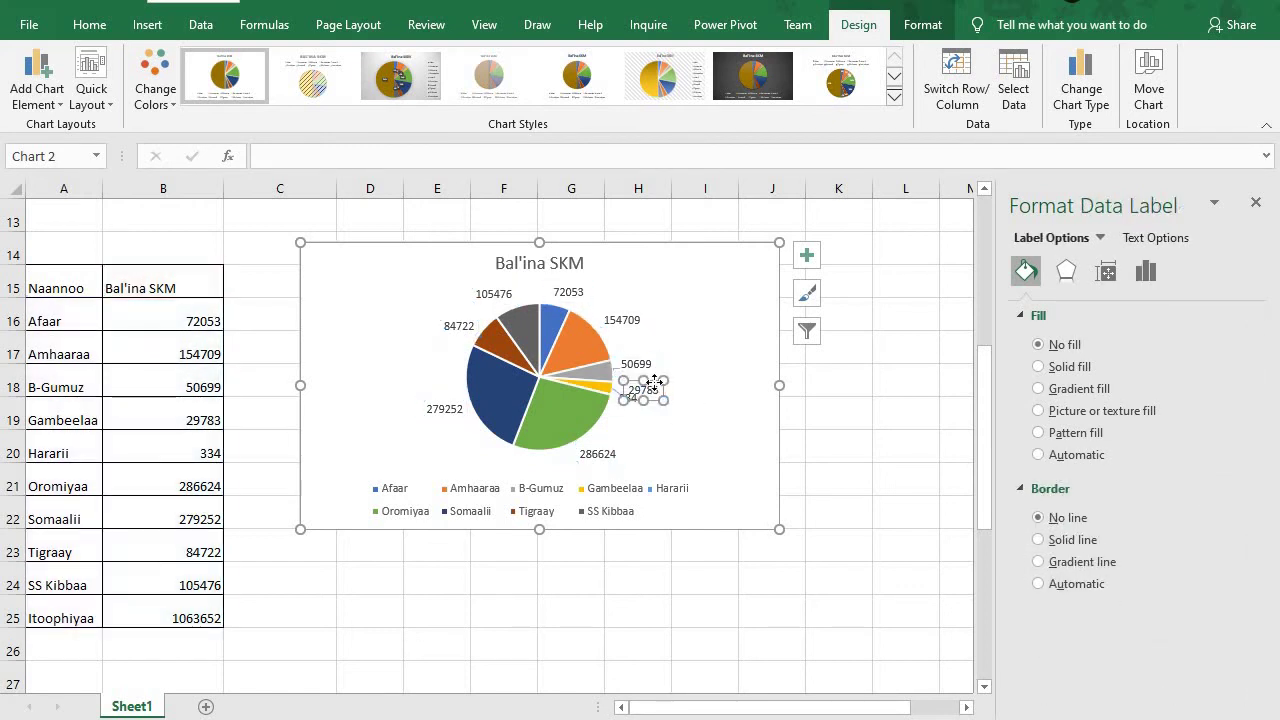
left_click_drag(659, 378, 668, 378)
left_click(703, 420)
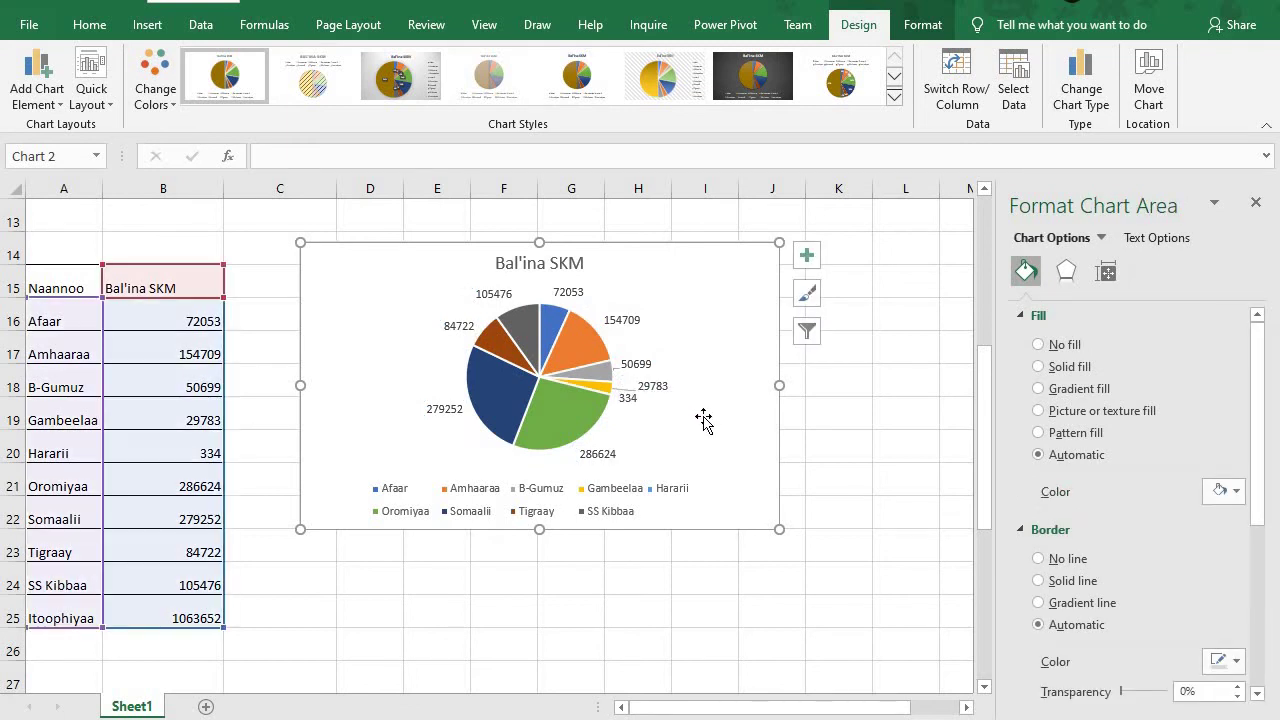
Move the Hararii data label slightly down and outward, below the Gambeelaa label
left_click(631, 400)
left_click(632, 401)
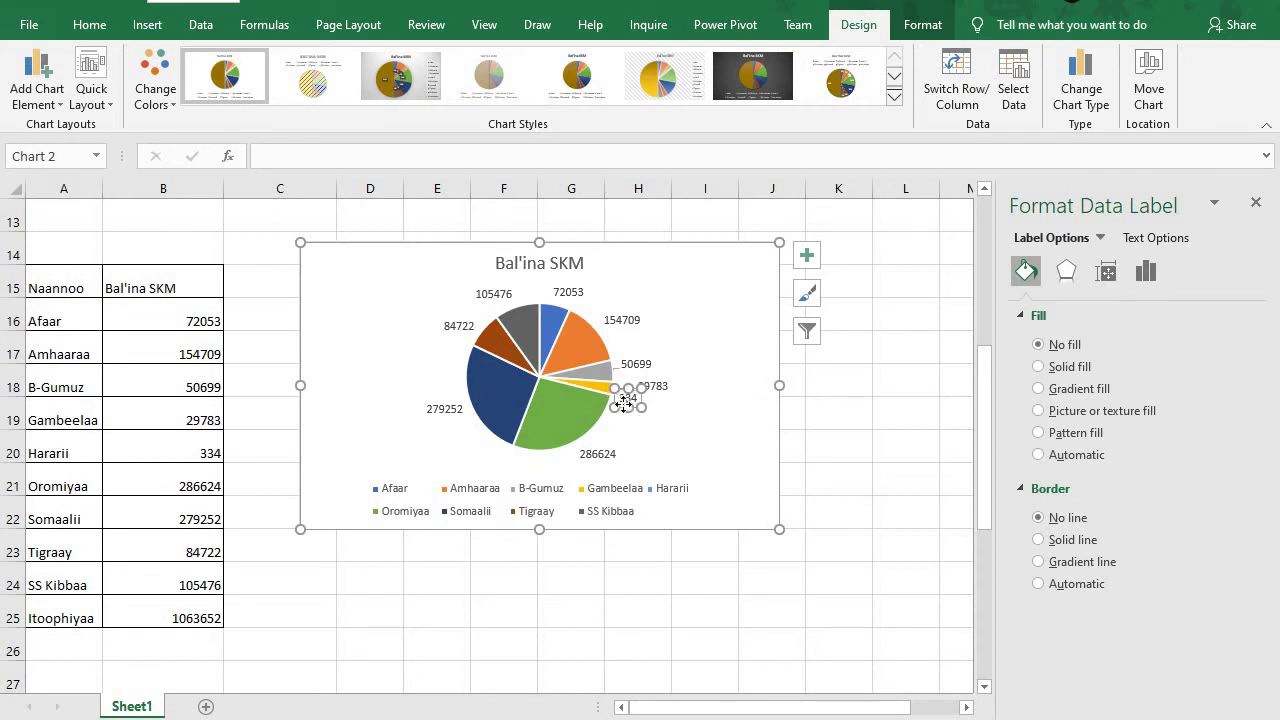
left_click_drag(621, 398, 640, 410)
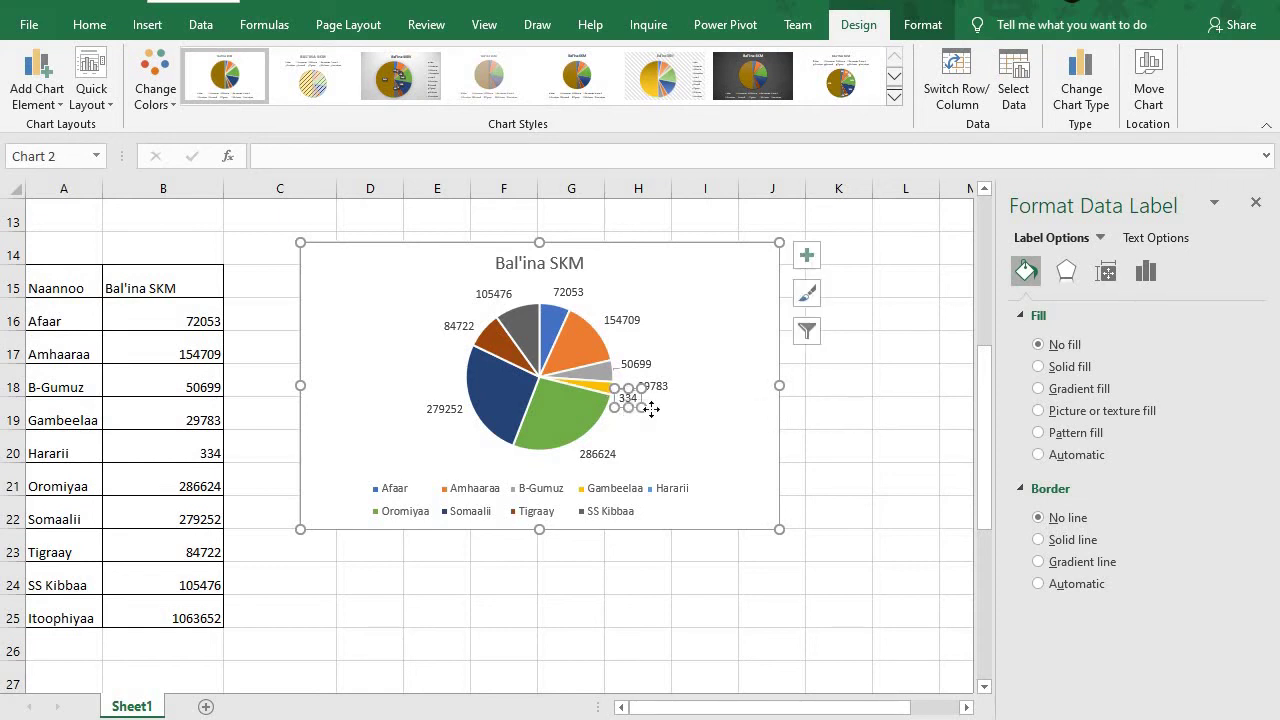
left_click(698, 352)
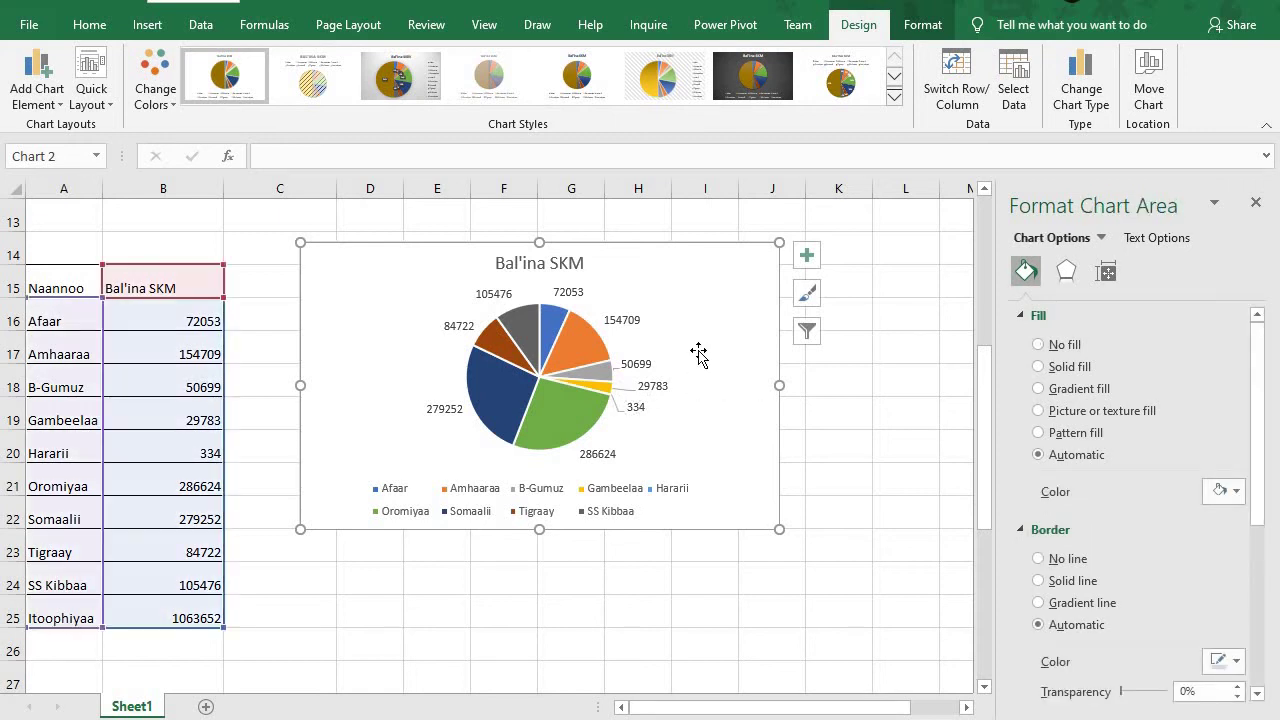
left_click(594, 404)
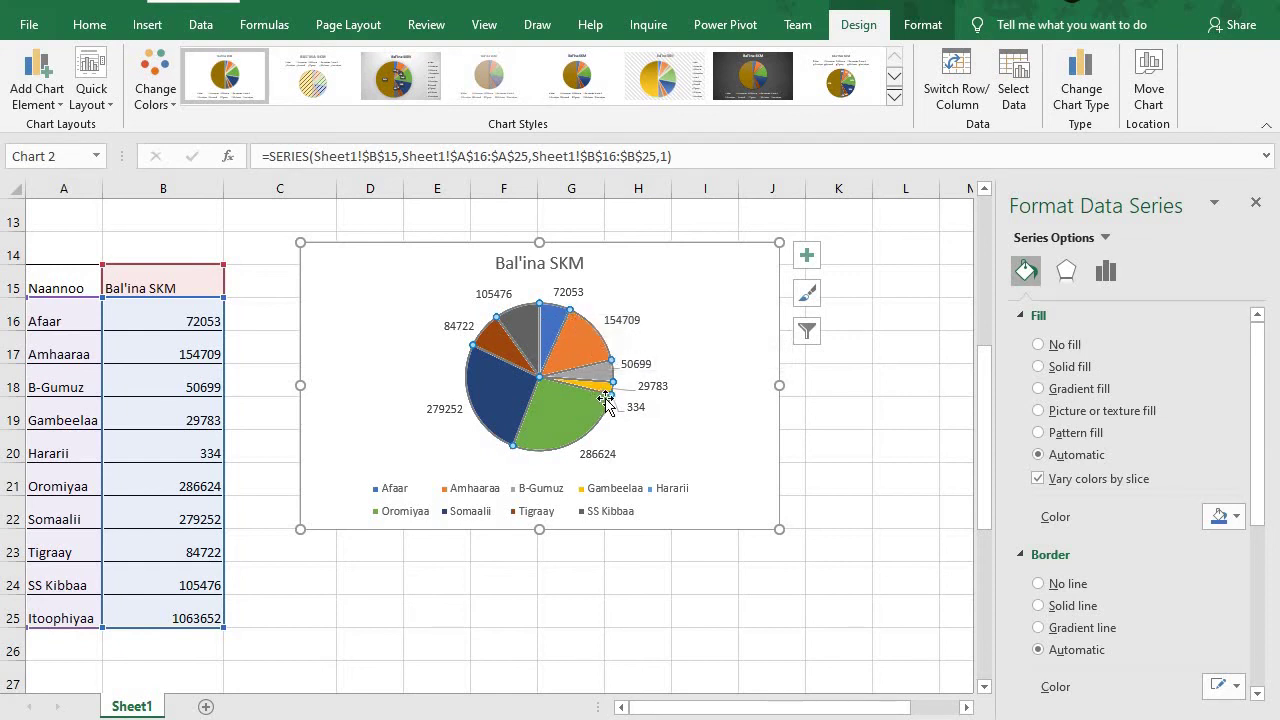
left_click_drag(563, 423, 540, 404)
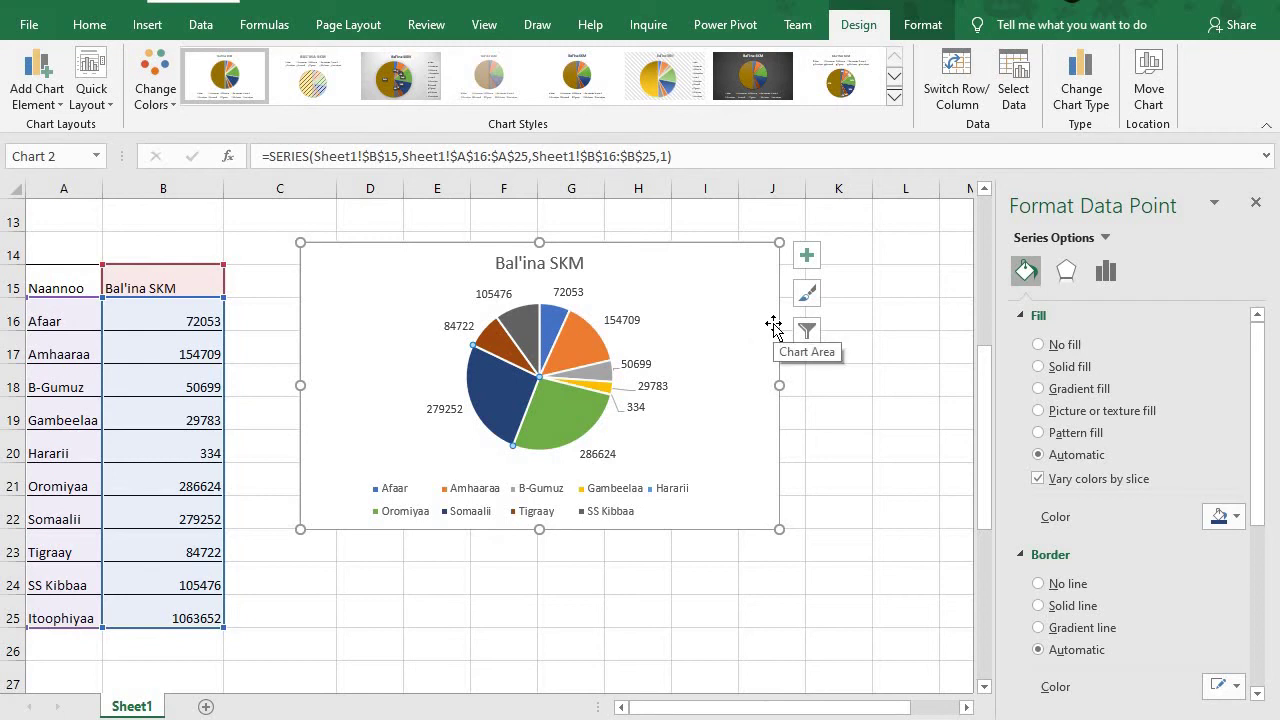
Preview the pie chart styles and apply Style 3, with a gray gradient background, side legend and value-and-percentage labels
left_click(412, 292)
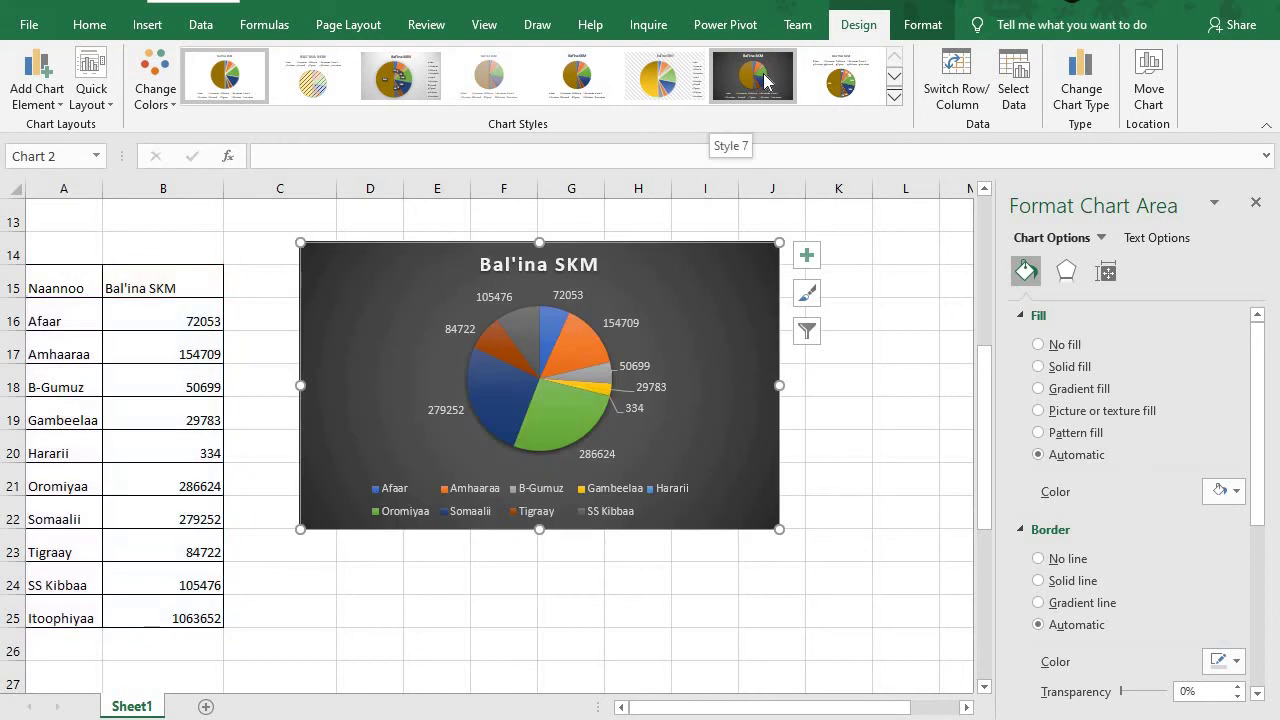
left_click(895, 98)
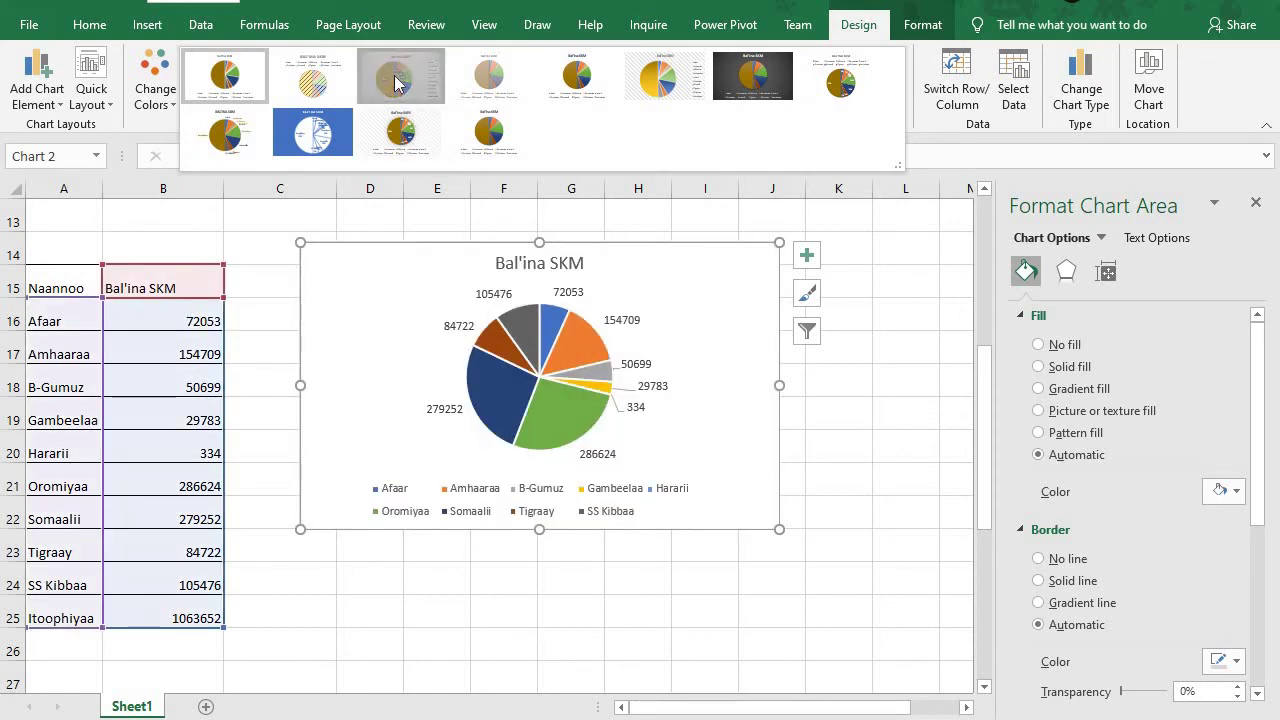
left_click(685, 308)
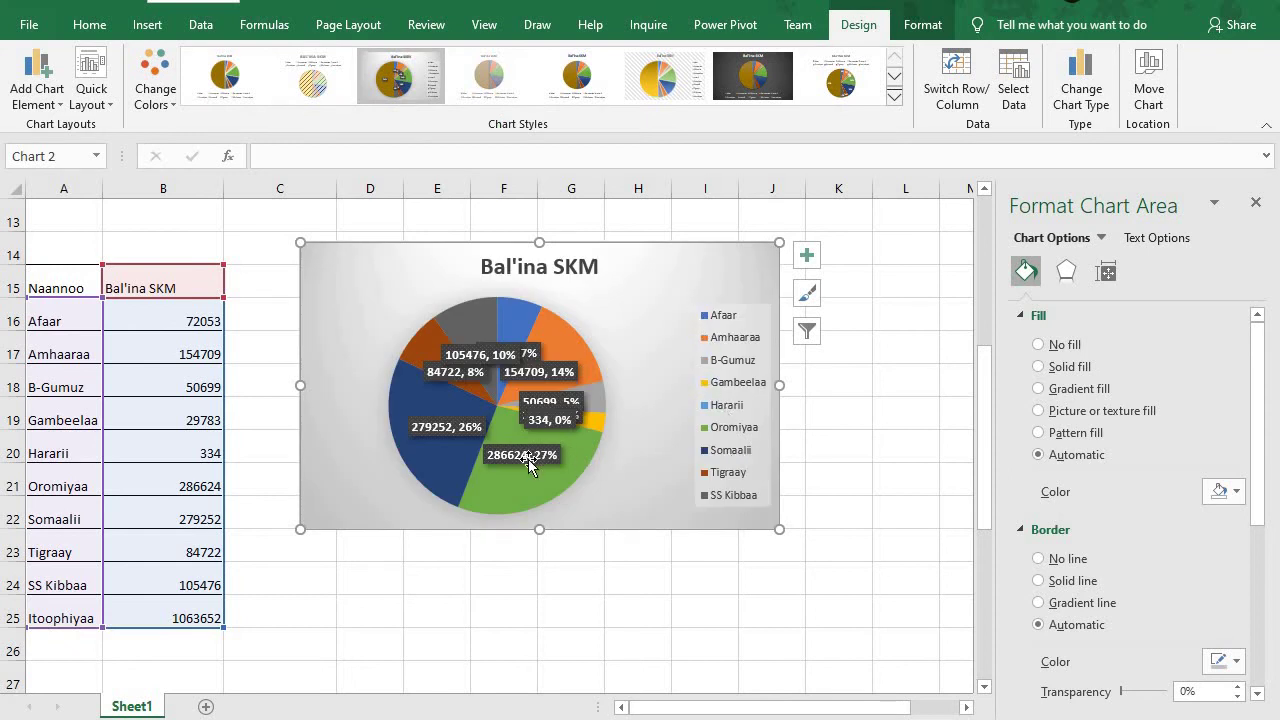
Move the Oromiyaa data label from the middle of its slice to the lower outer edge of the pie
left_click_drag(524, 462, 568, 508)
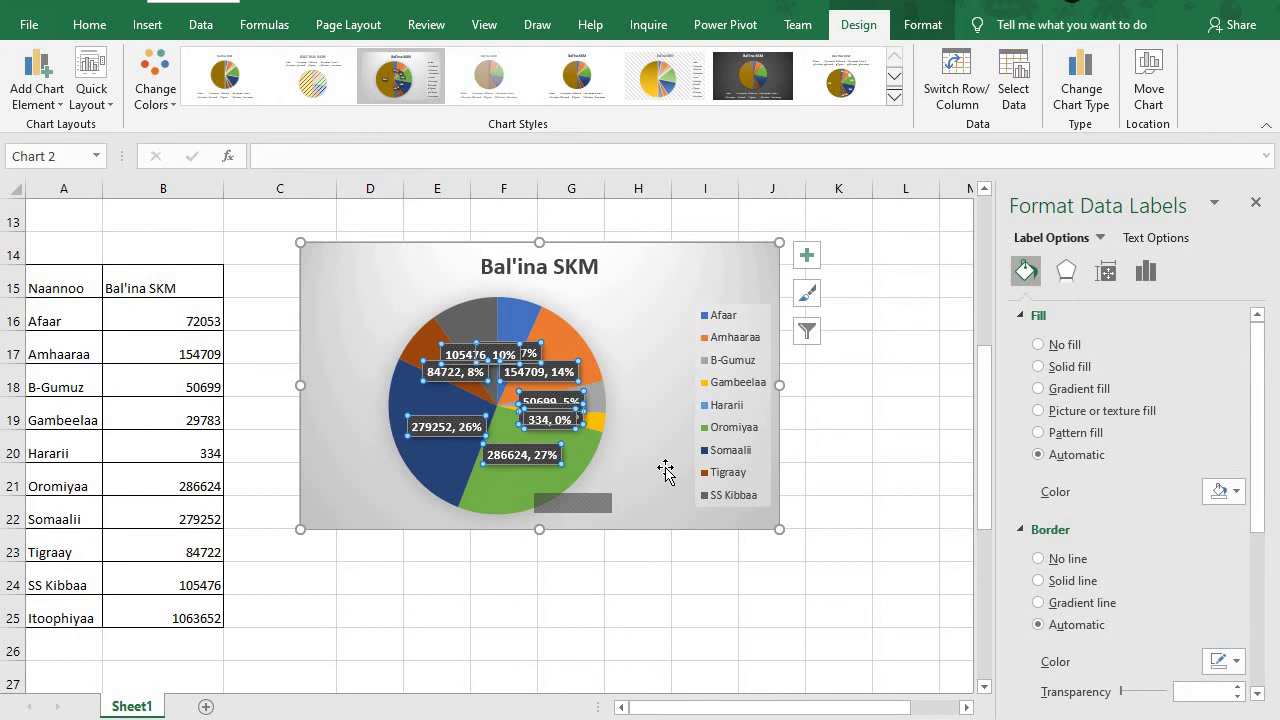
left_click(660, 463)
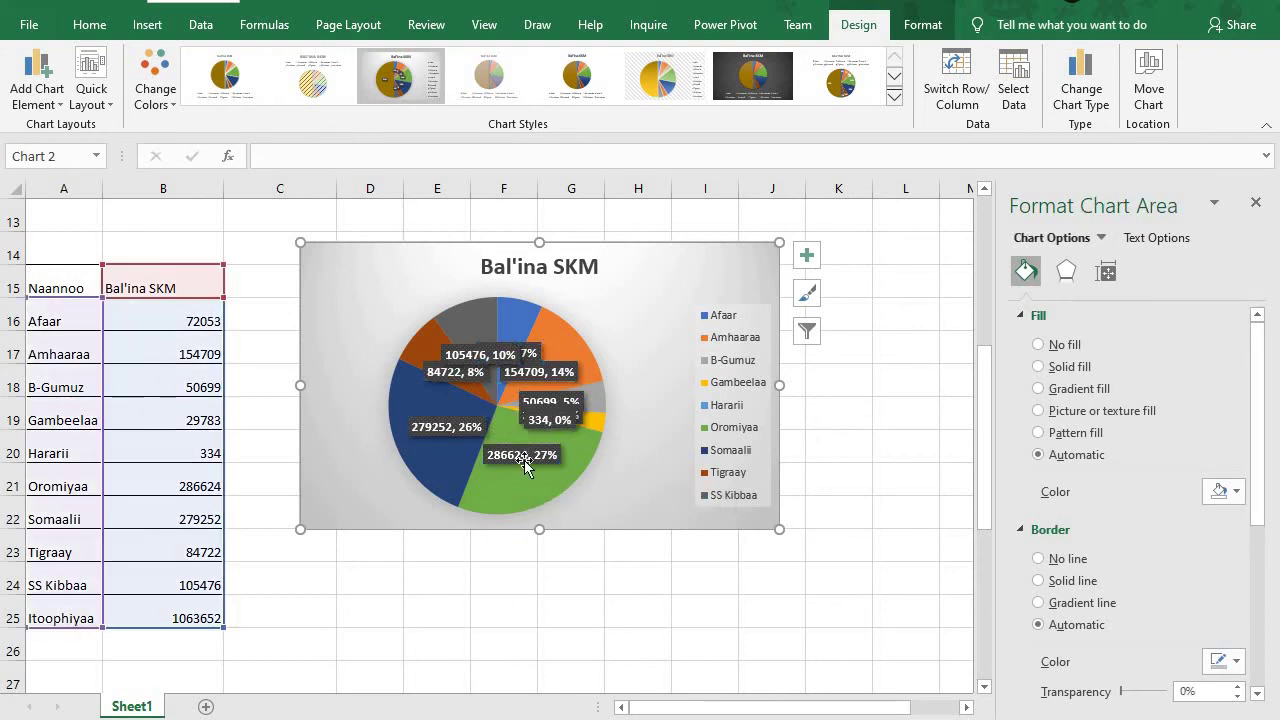
left_click(523, 460)
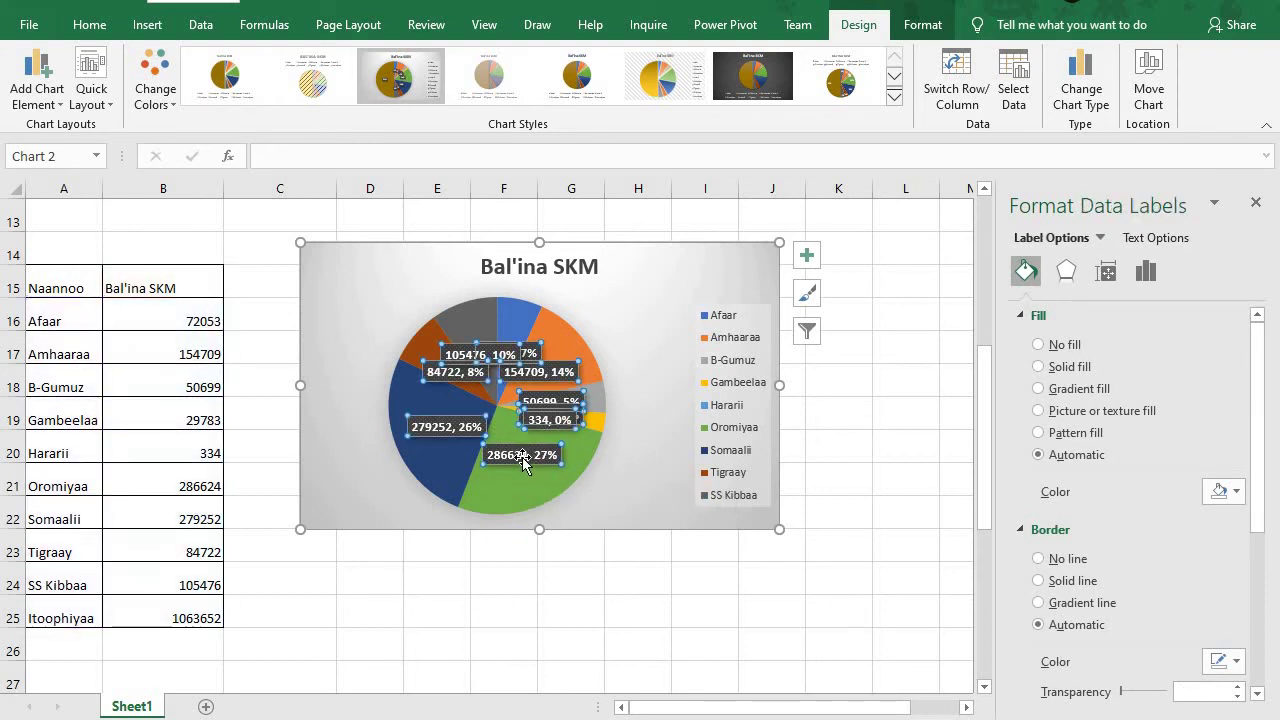
left_click(522, 457)
left_click_drag(592, 497, 588, 493)
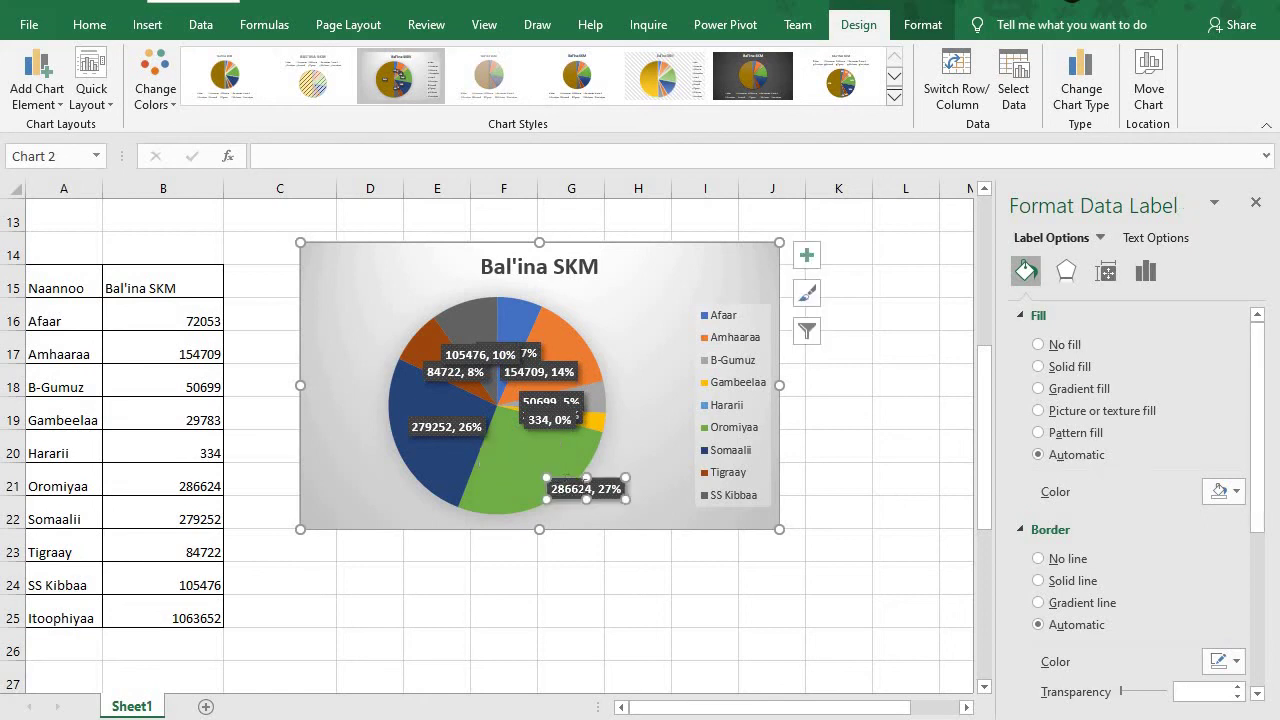
Review the population column chart and the Bal'ina SKM pie chart alongside their source tables
left_click(641, 433)
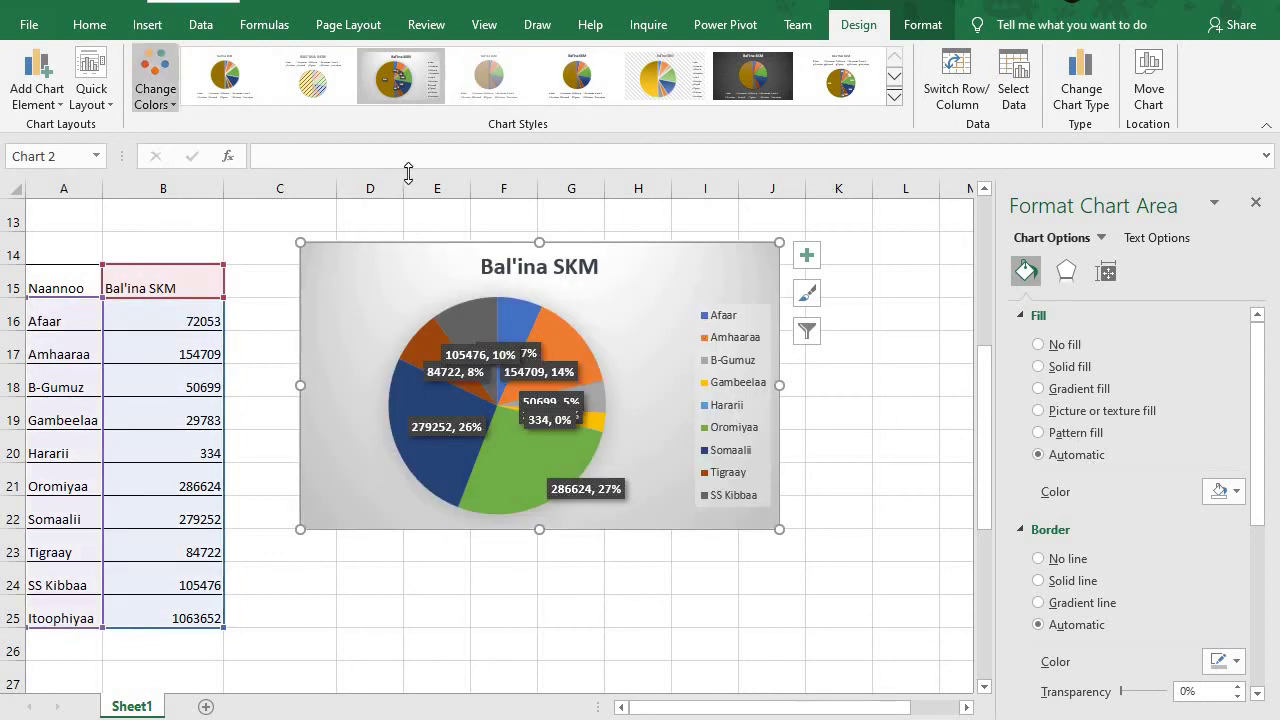
scroll(619, 183, "up", 3)
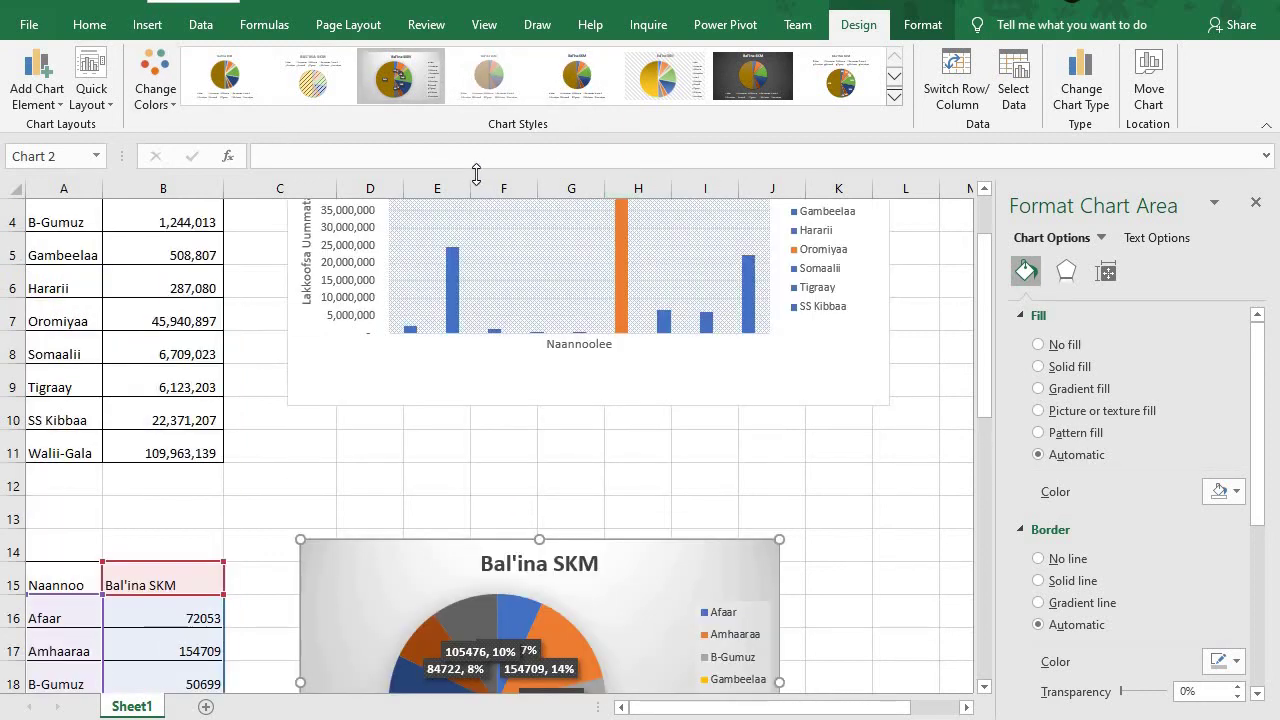
left_click(501, 240)
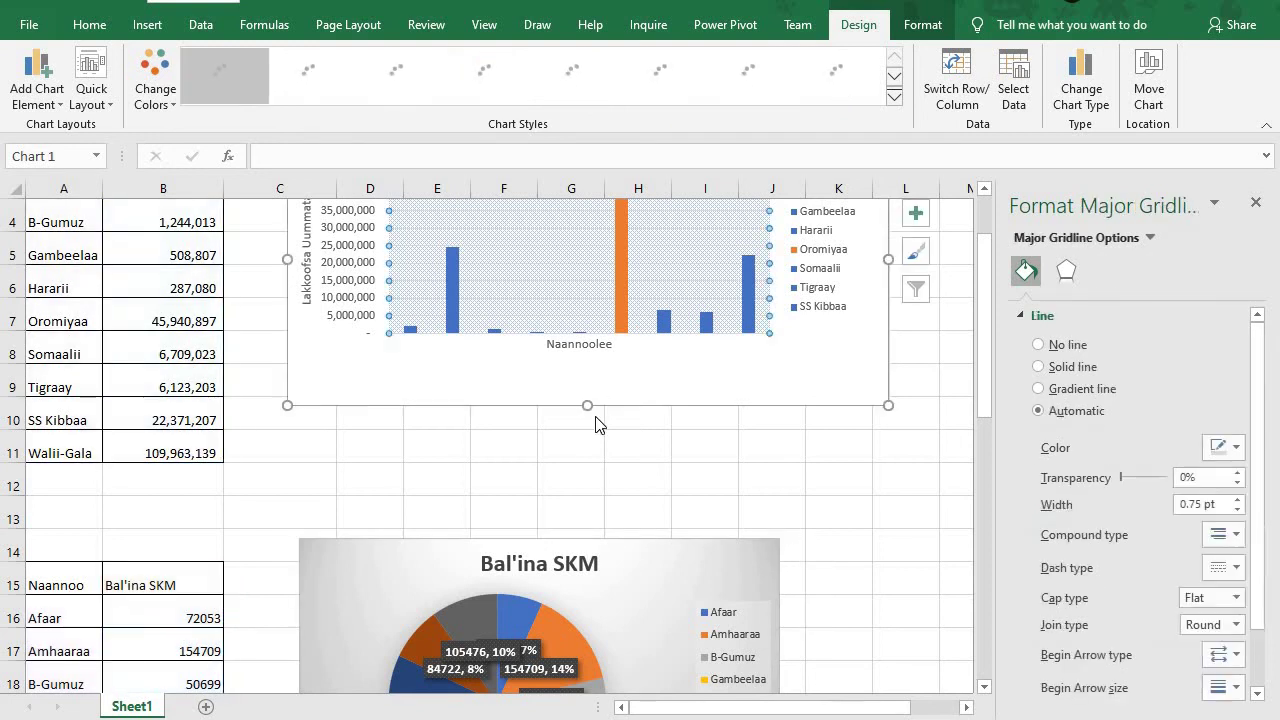
scroll(594, 423, "down", 8)
scroll(583, 391, "up", 4)
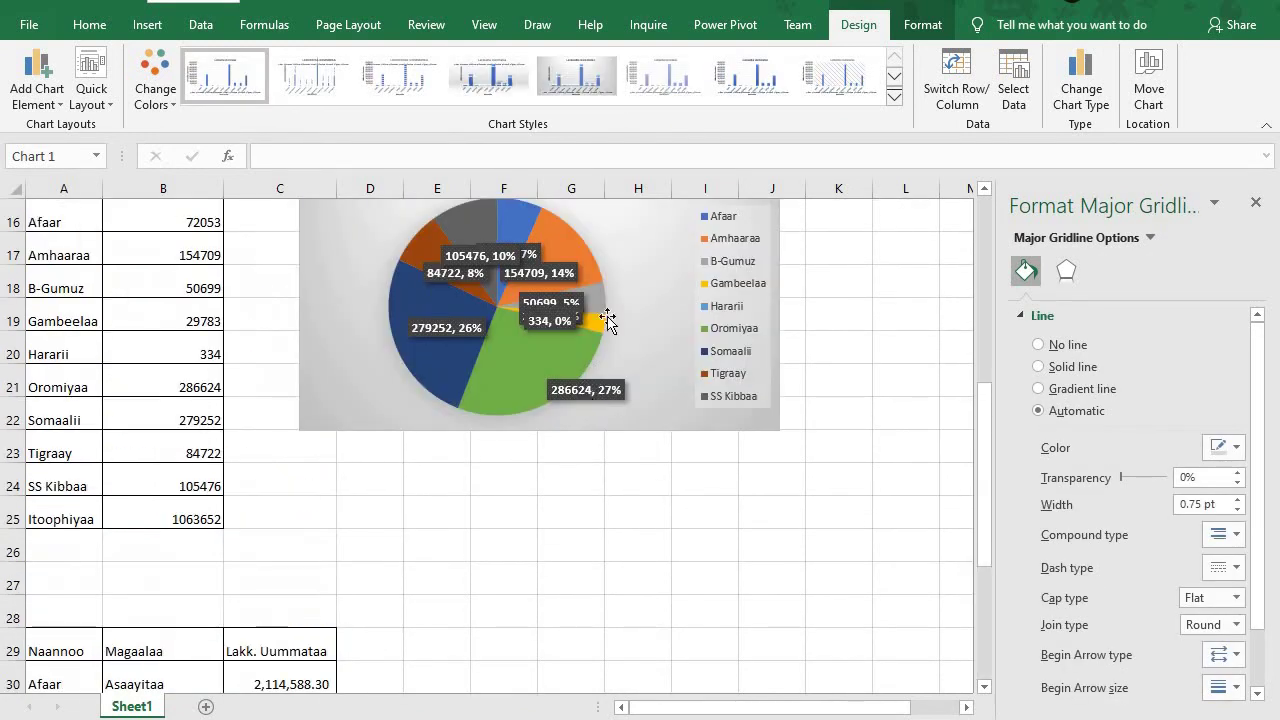
left_click(651, 278)
scroll(656, 289, "up", 5)
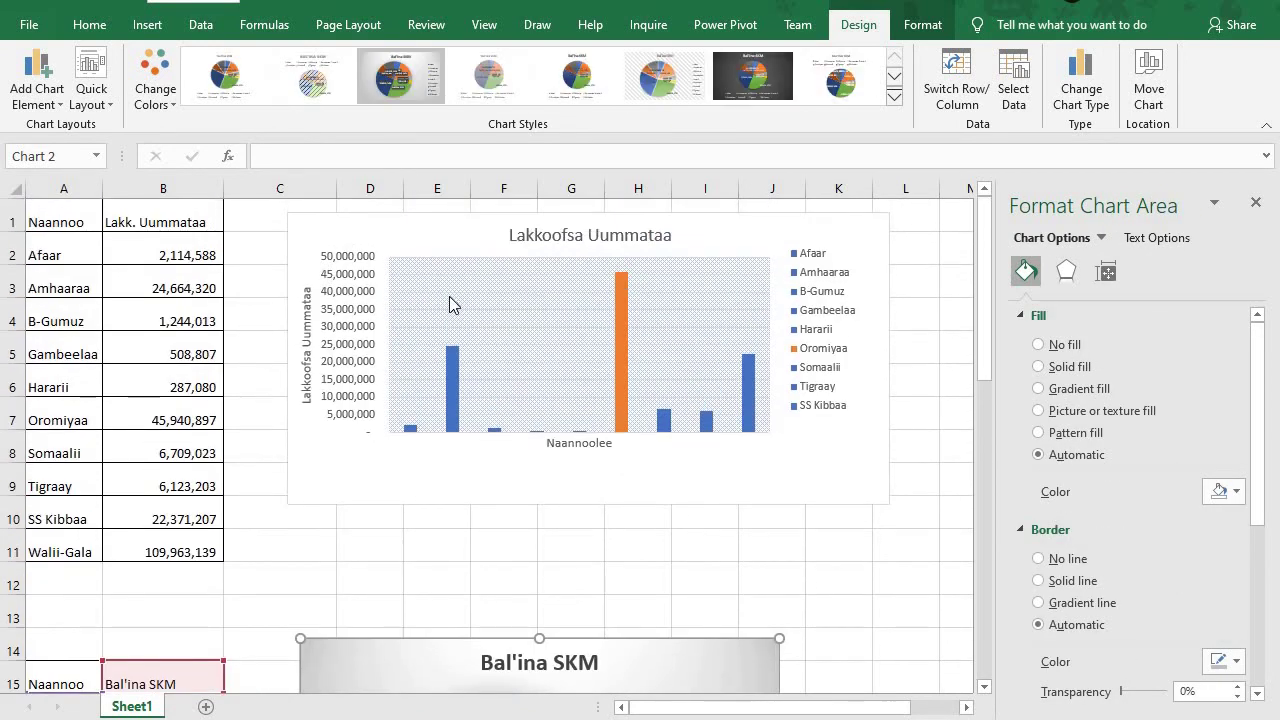
left_click(517, 315)
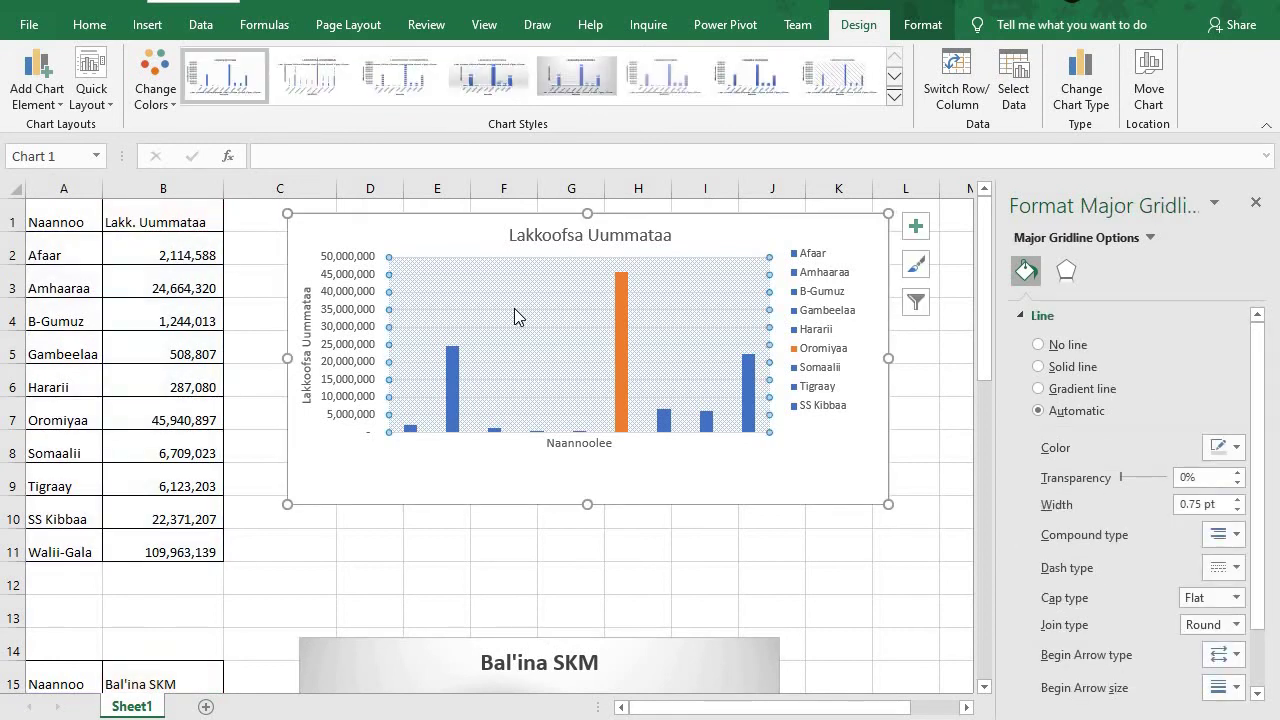
scroll(514, 311, "down", 3)
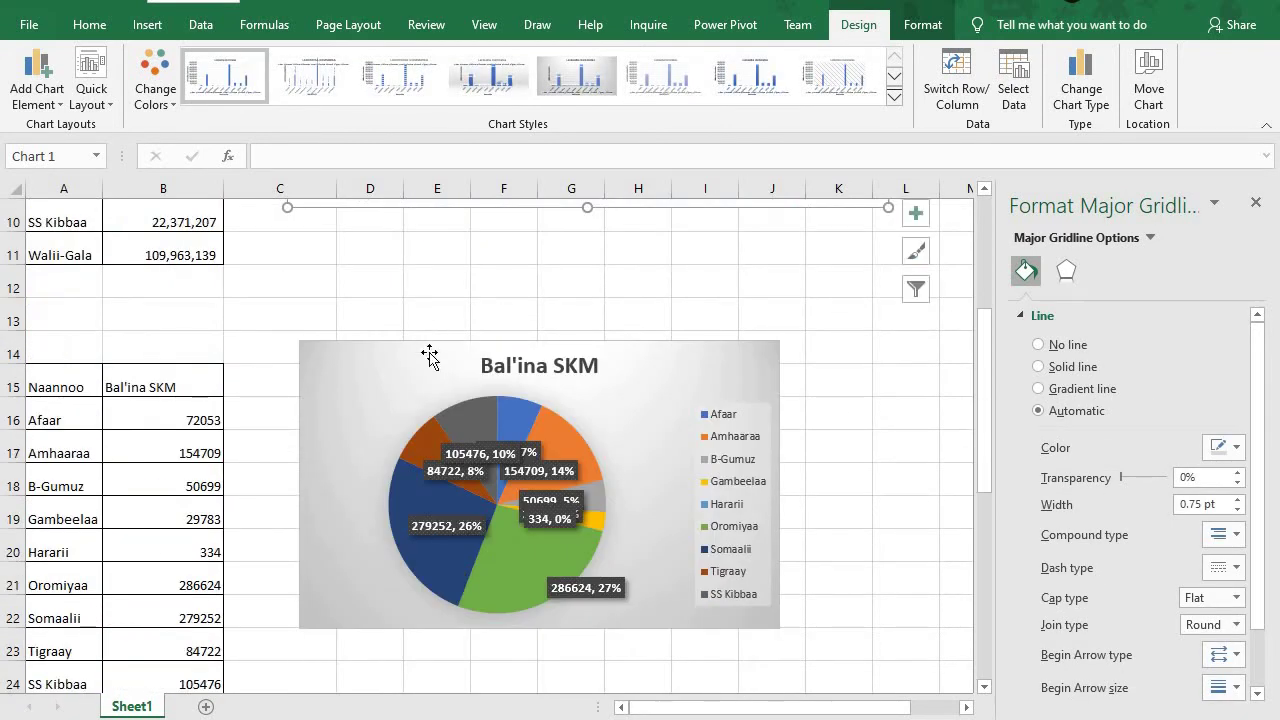
left_click(425, 384)
scroll(449, 463, "down", 5)
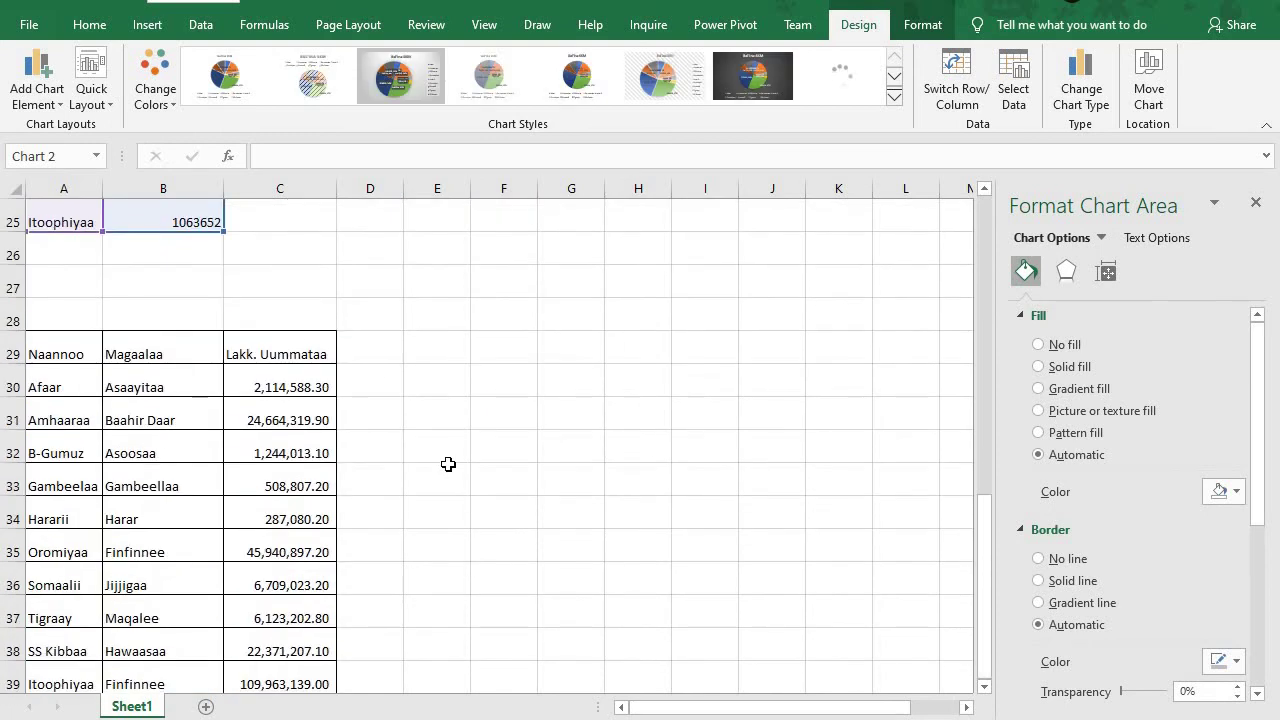
Examine the third table with Naannoo, Magaalaa and Lakk. Uummataa columns in rows 29 to 39, comparing it with the charts above
scroll(495, 464, "down", 1)
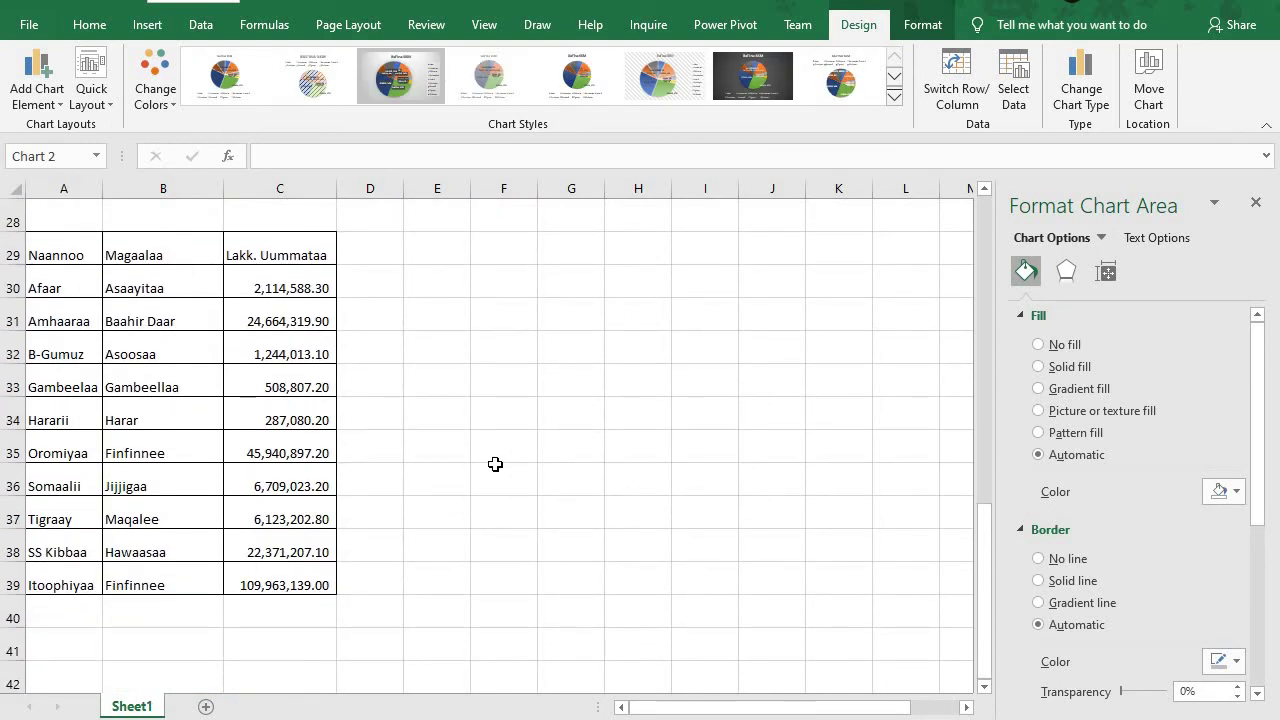
scroll(495, 464, "down", 6)
scroll(495, 464, "up", 6)
scroll(495, 464, "up", 1)
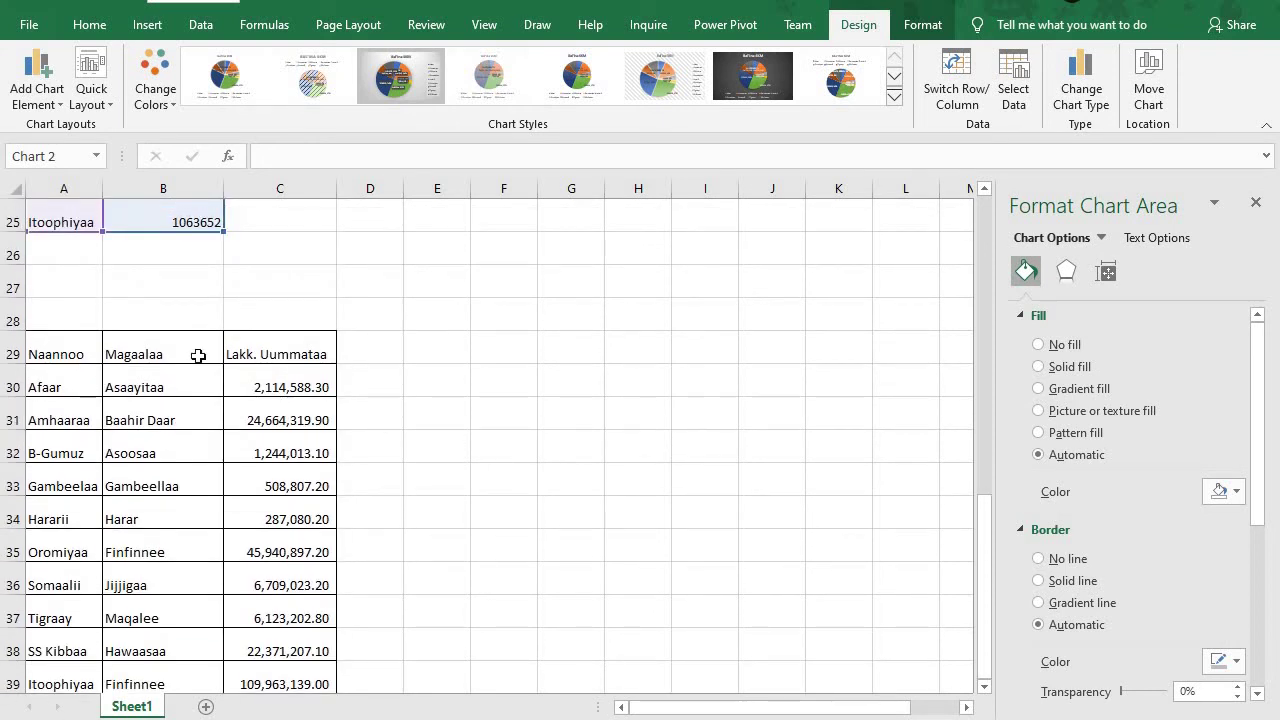
left_click_drag(60, 355, 340, 380)
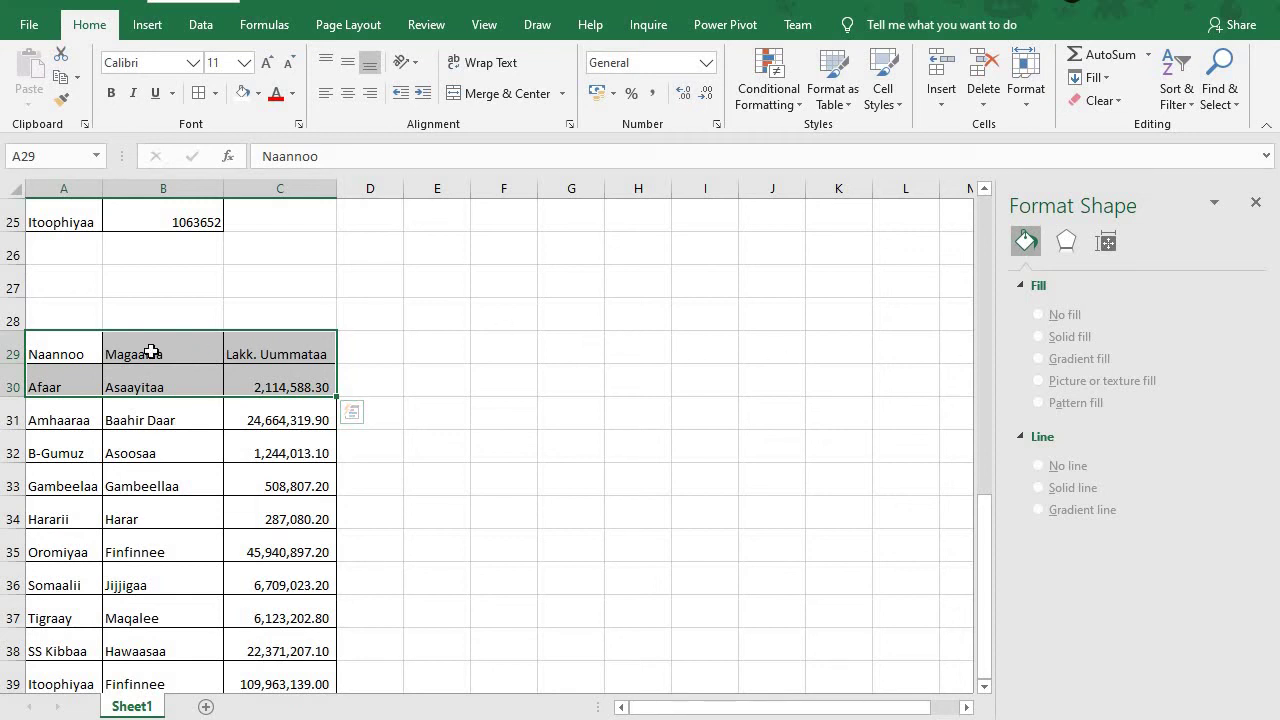
left_click(369, 376)
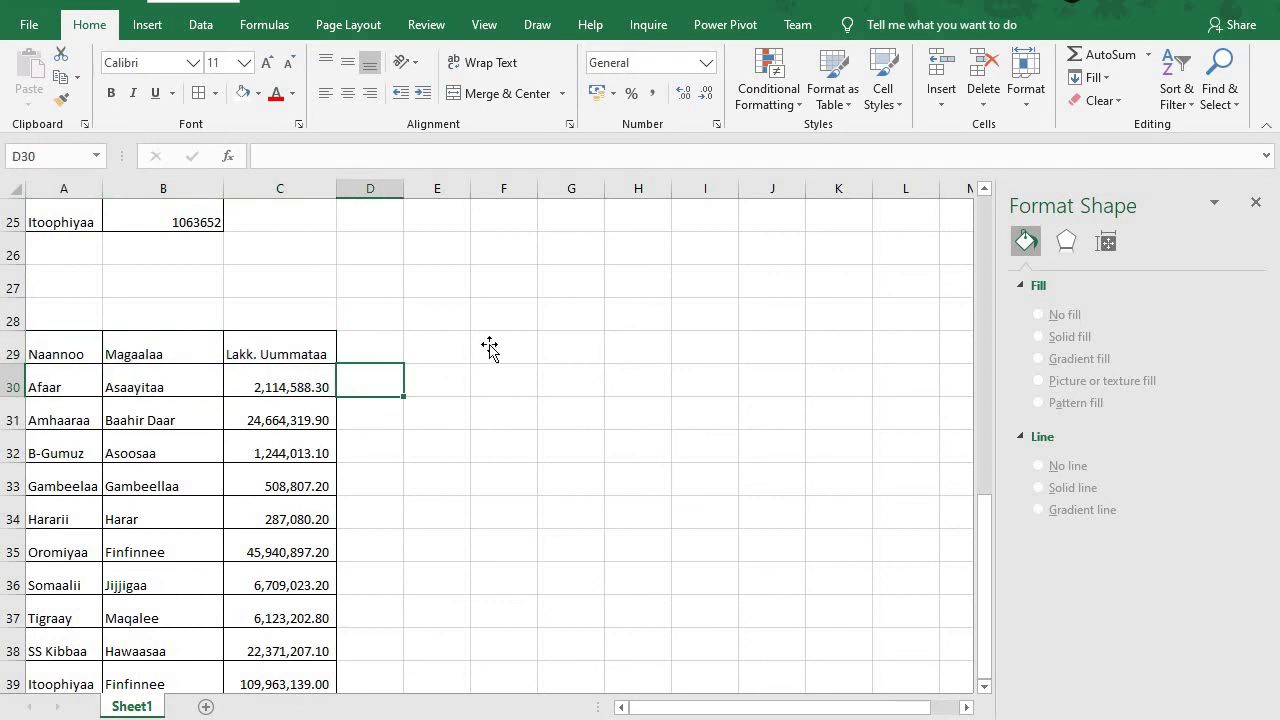
scroll(489, 347, "up", 4)
scroll(602, 292, "up", 3)
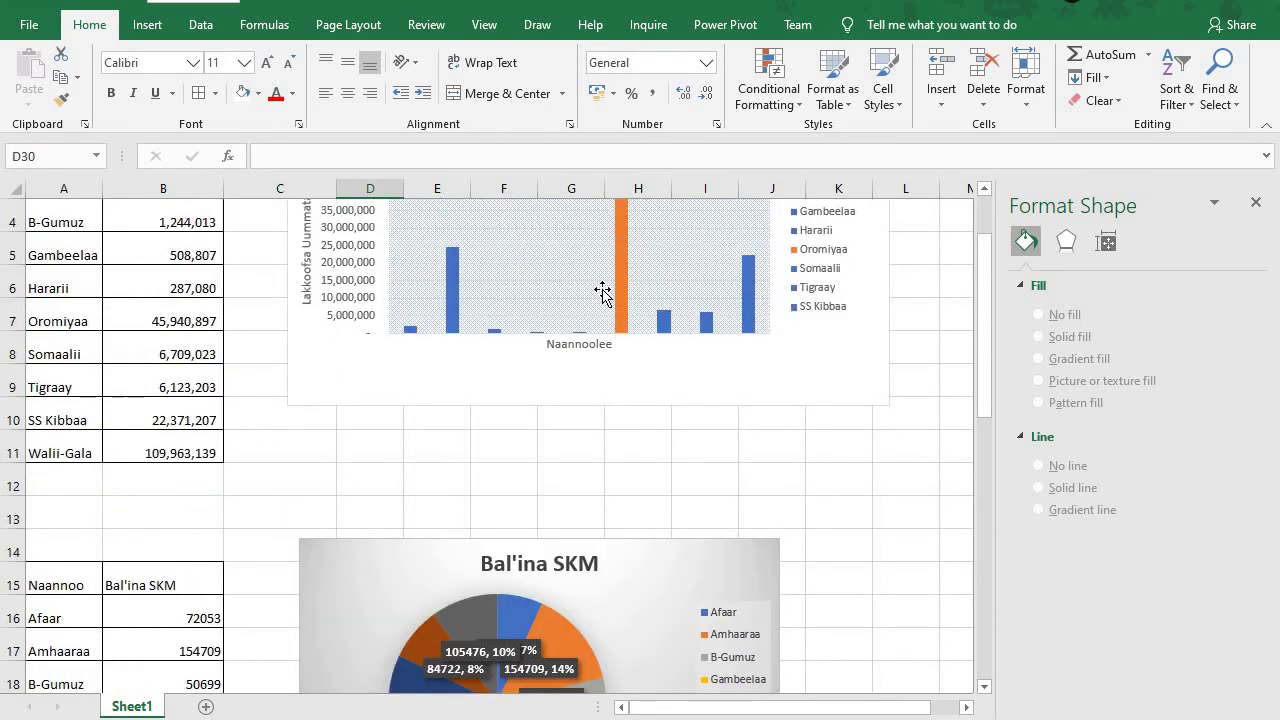
scroll(589, 286, "down", 3)
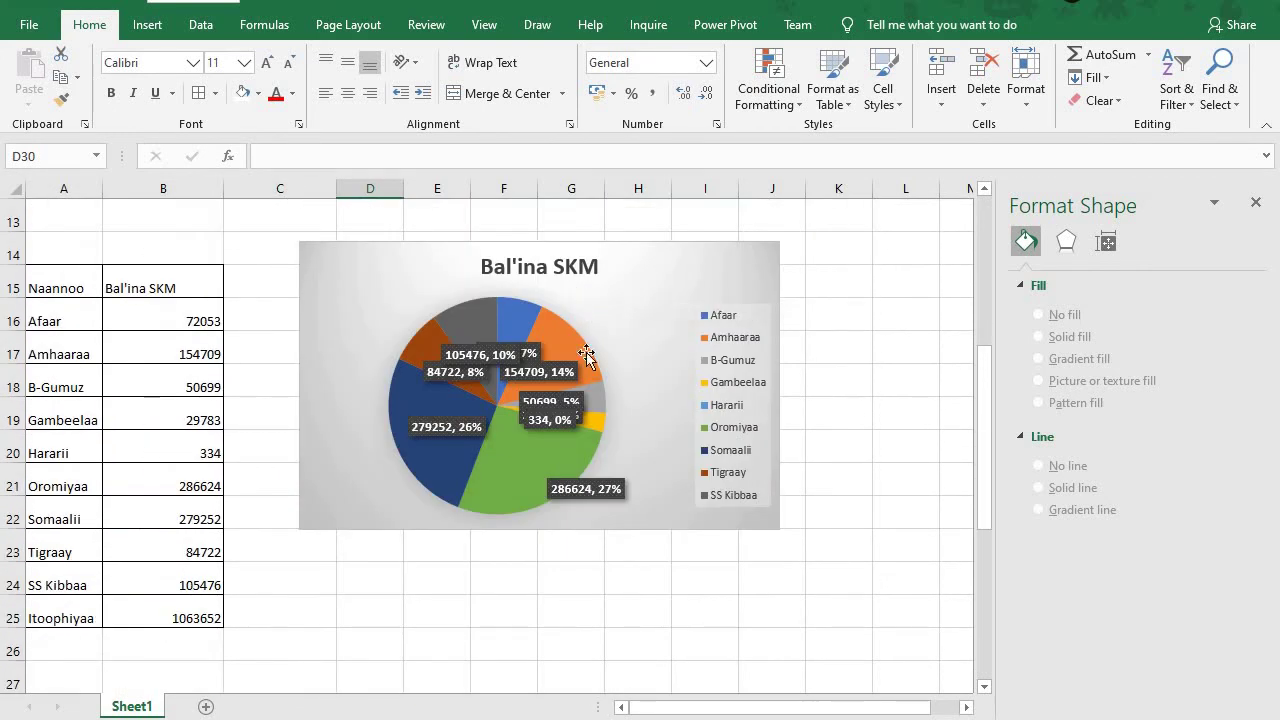
scroll(494, 382, "down", 3)
left_click(494, 382)
scroll(462, 435, "down", 2)
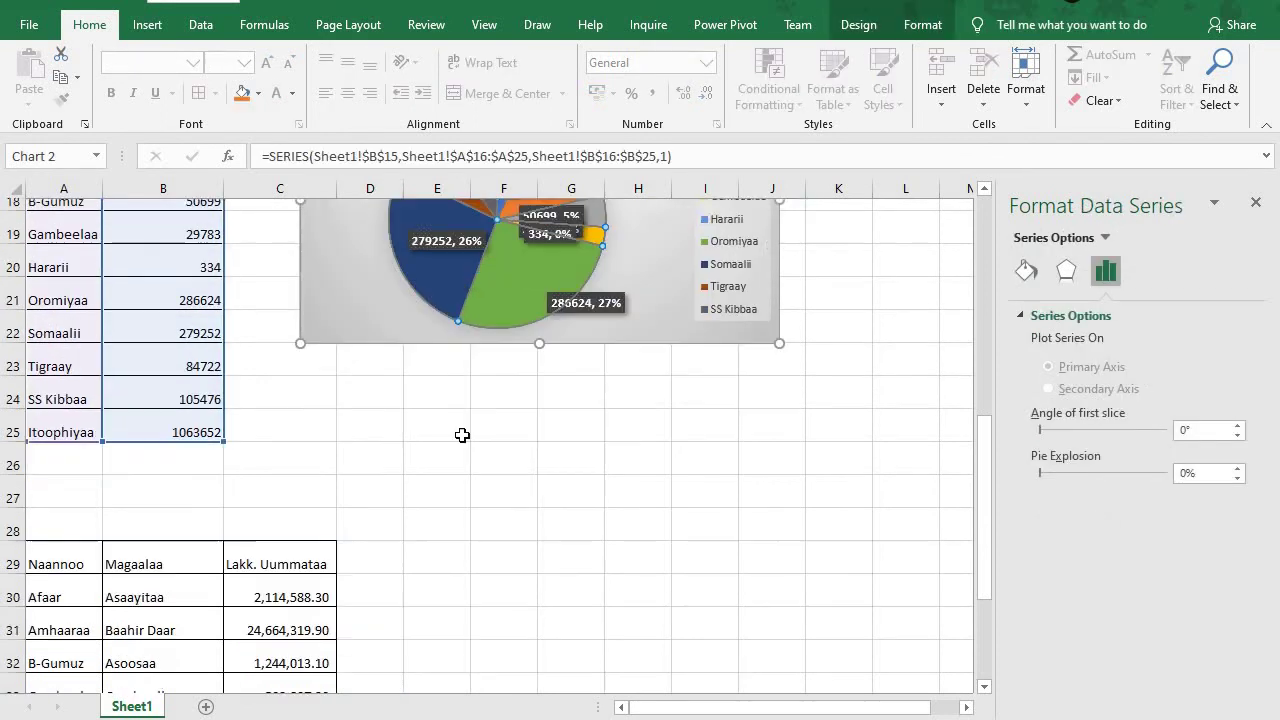
scroll(462, 435, "down", 2)
left_click(466, 440)
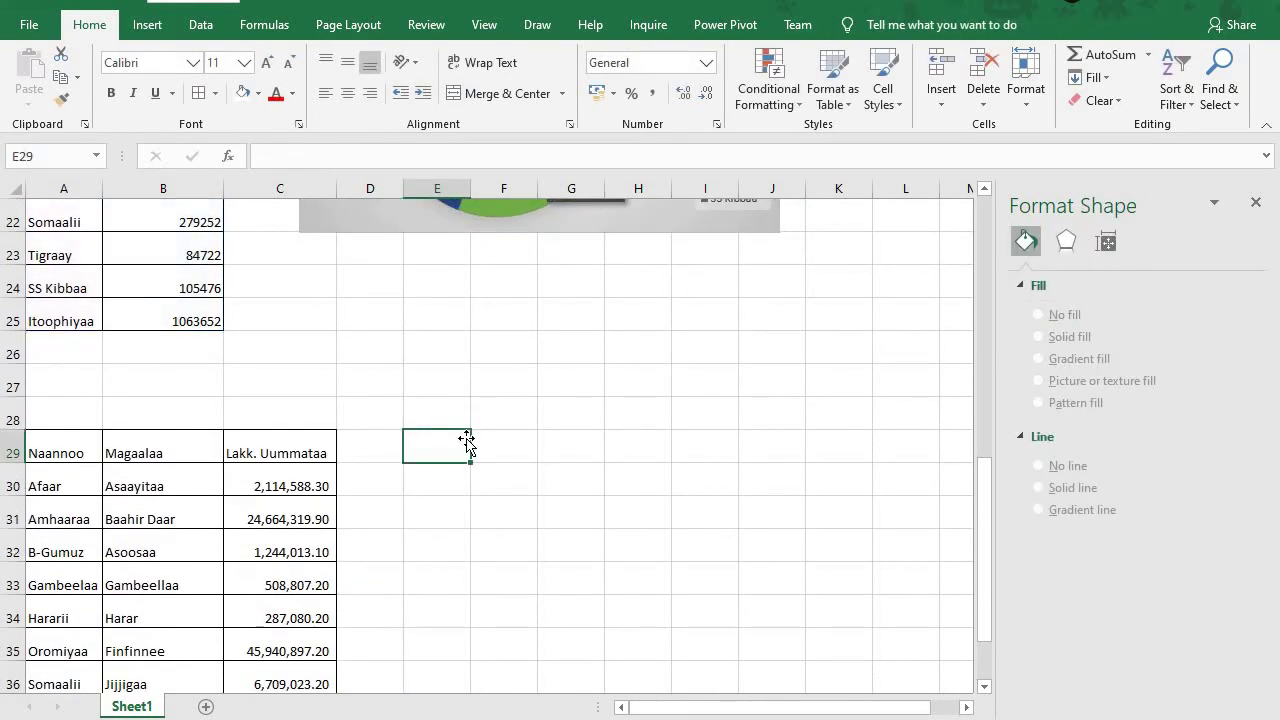
scroll(430, 303, "down", 1)
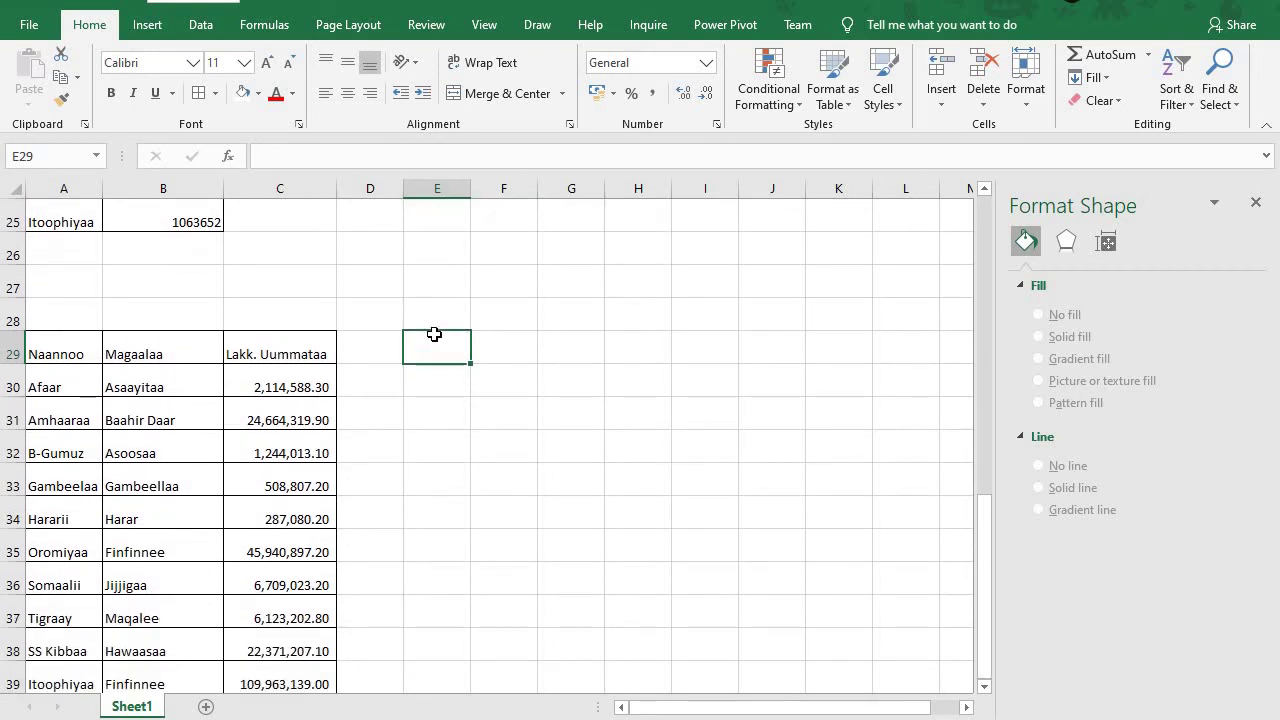
scroll(434, 334, "down", 1)
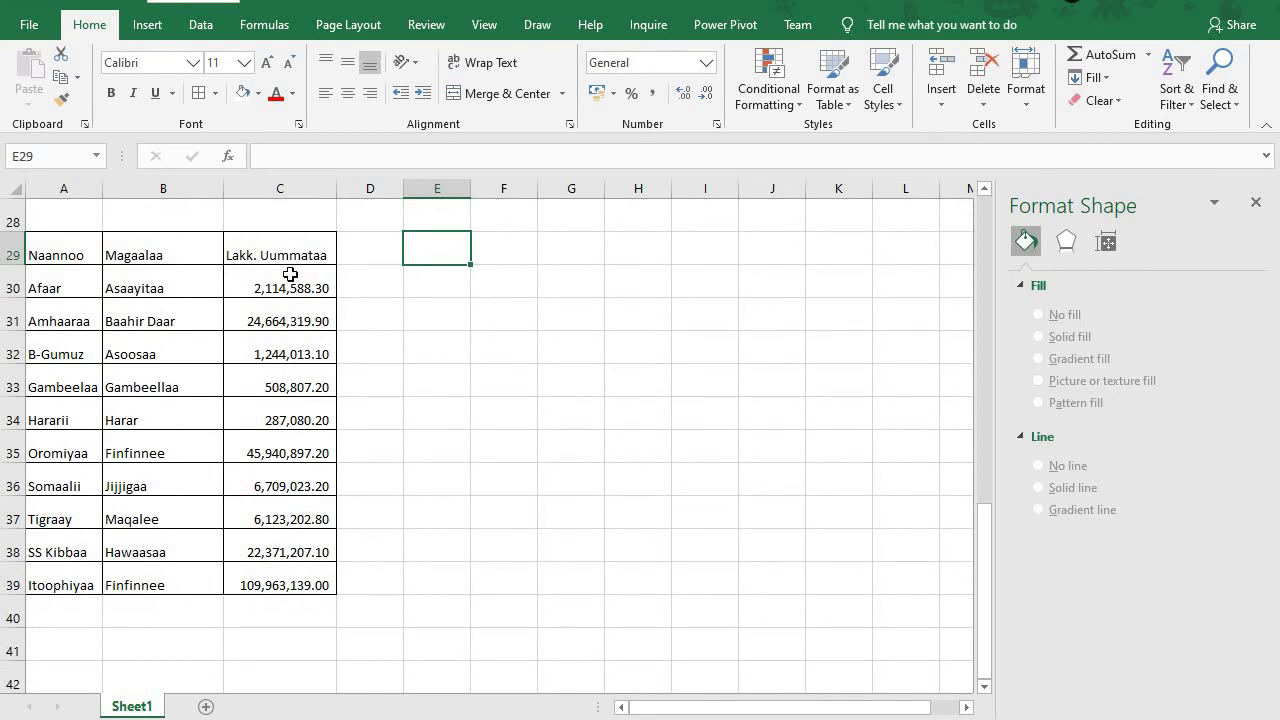
left_click(133, 256)
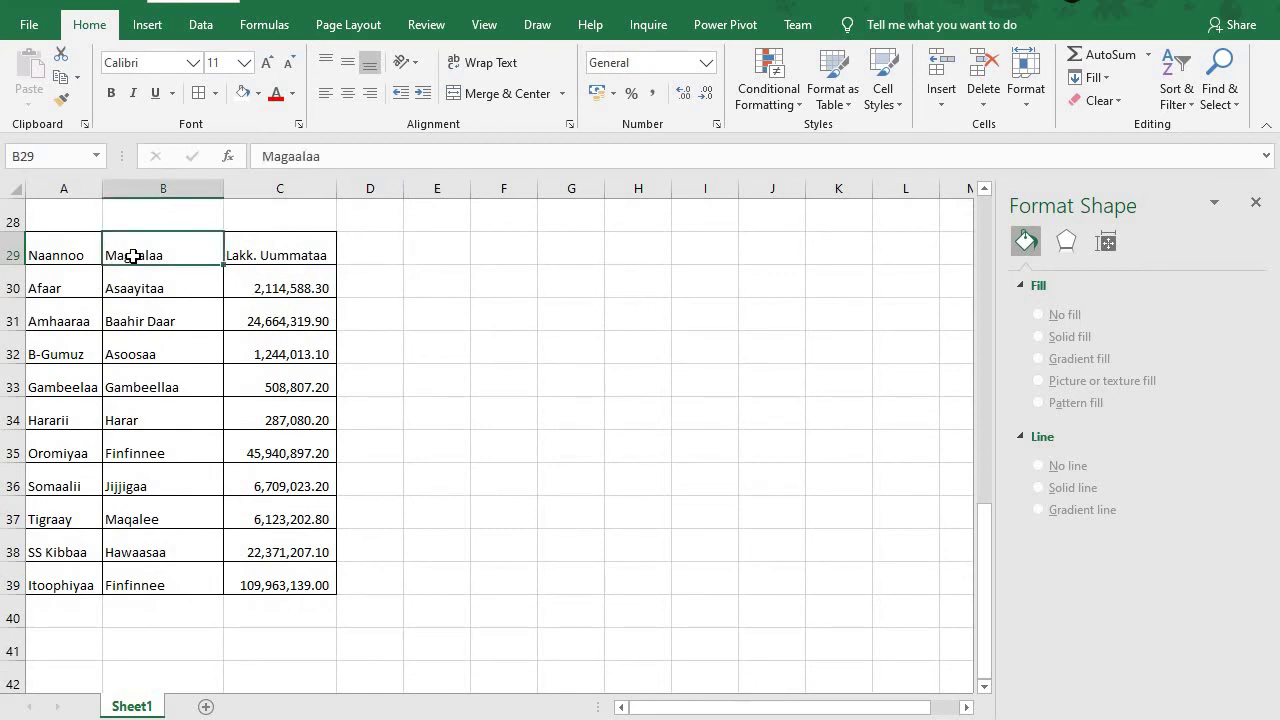
left_click(55, 256)
scroll(458, 363, "up", 5)
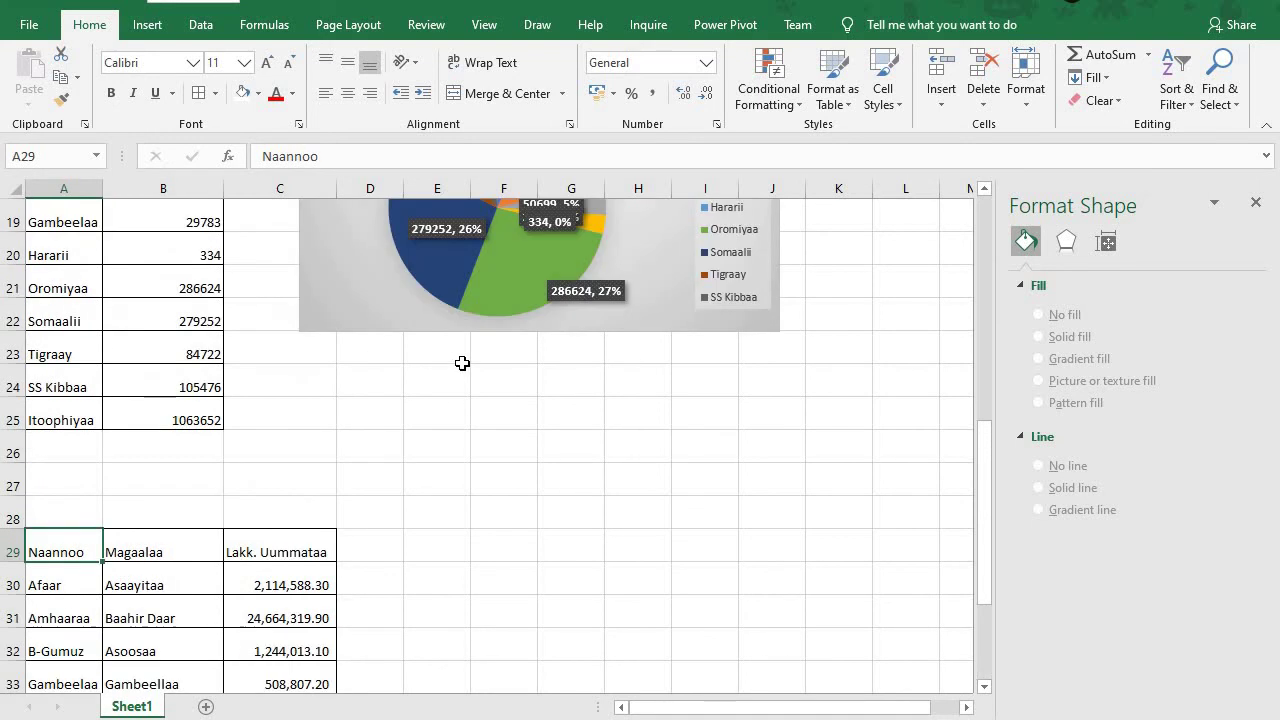
Copy the Bal'ina SKM column from B15:B25 into the third table, starting at cell D29
left_click_drag(149, 289, 208, 606)
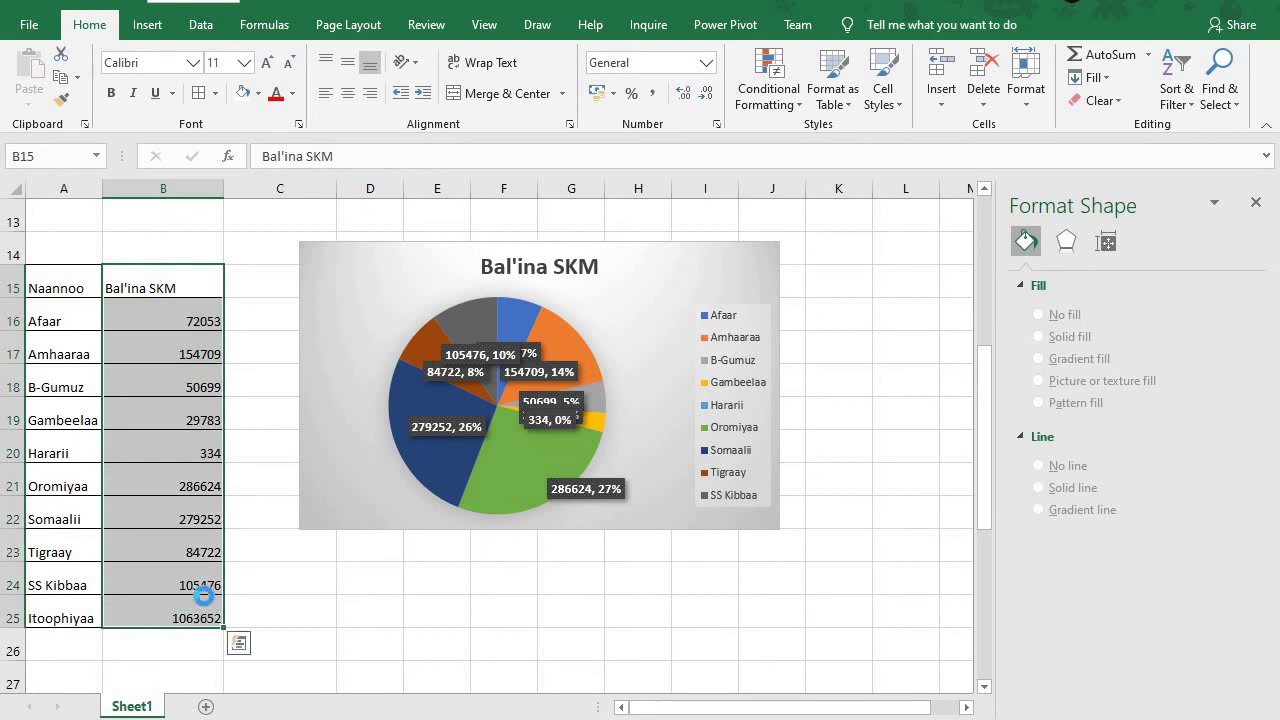
key("ctrl+c")
scroll(285, 467, "down", 5)
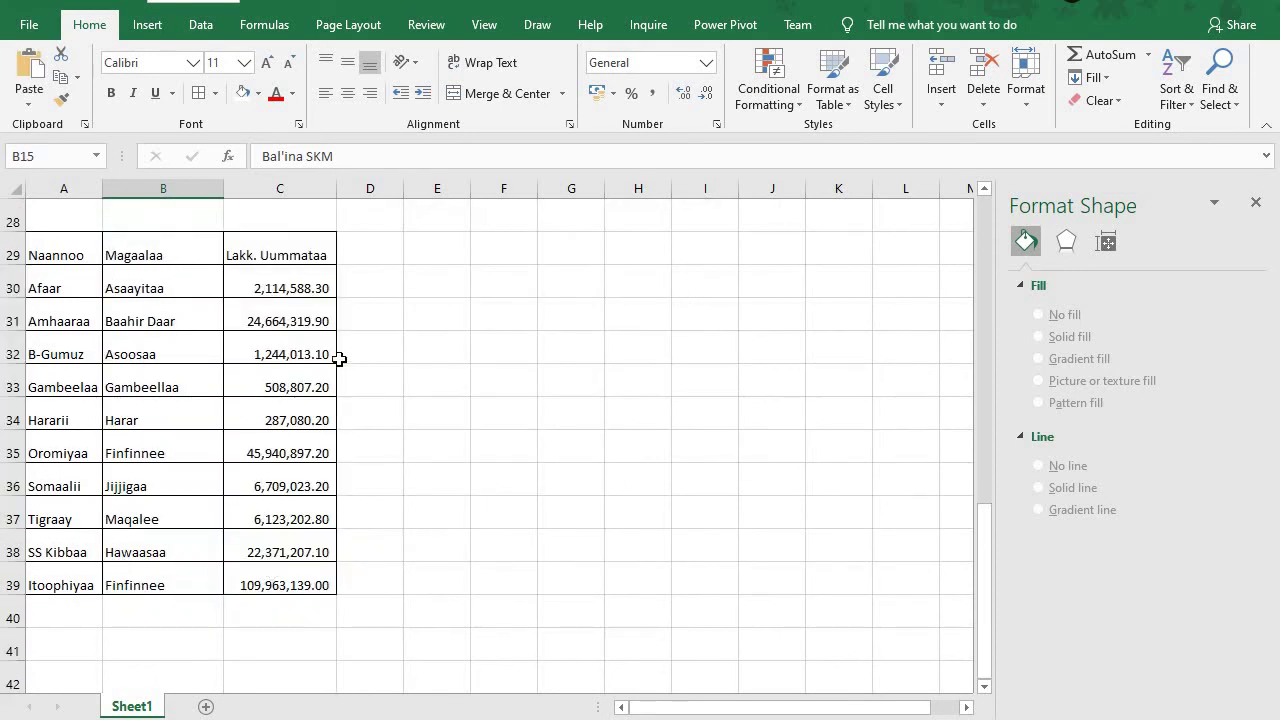
left_click(376, 249)
key("ctrl+v")
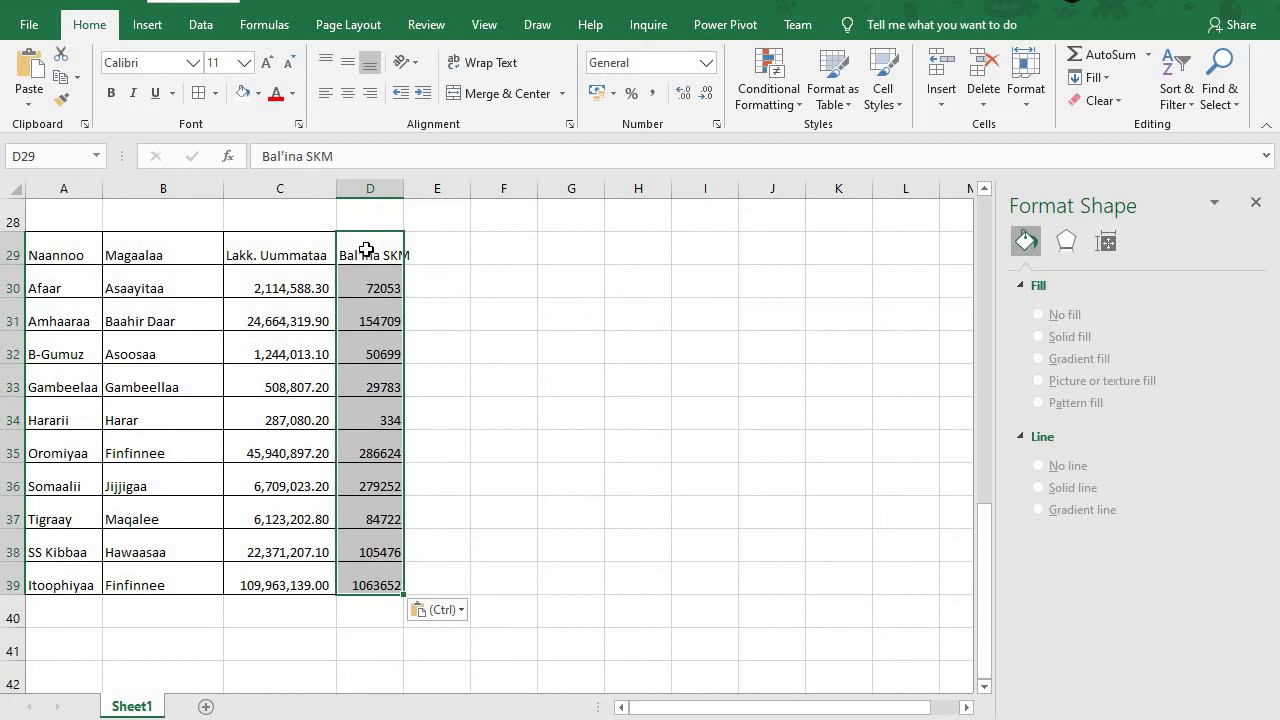
Widen column D so the Bal'ina SKM header fits inside its cell
left_click(498, 362)
left_click_drag(405, 185, 417, 185)
left_click(495, 436)
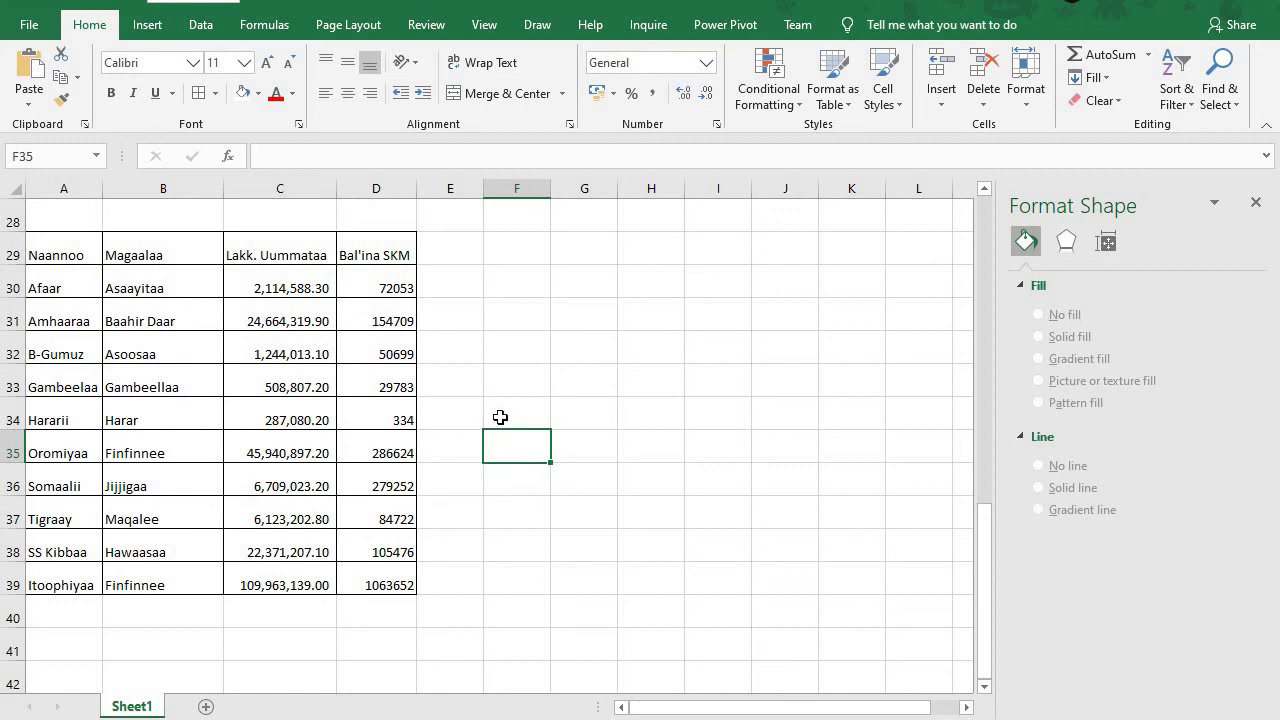
Insert the recommended clustered column PivotChart "Sum of Bal'ina SKM by Magaalaa" from the table in A29:D39
left_click_drag(70, 247, 413, 588)
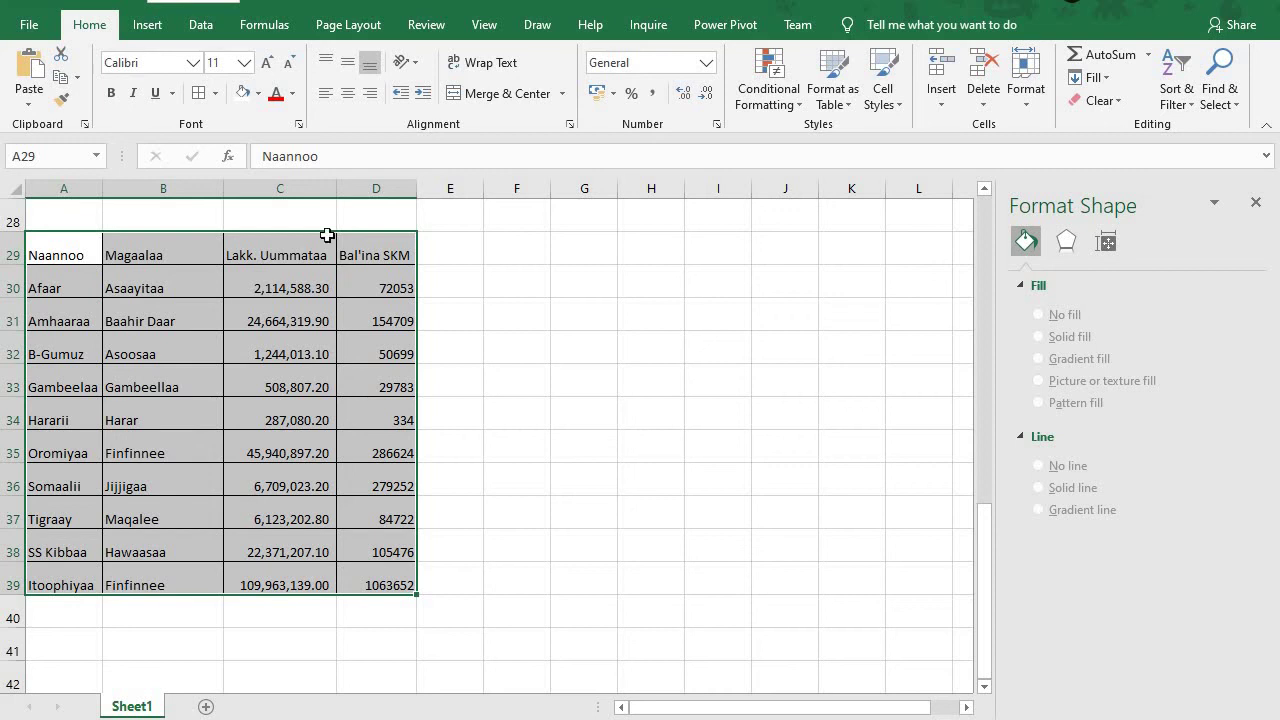
left_click(160, 36)
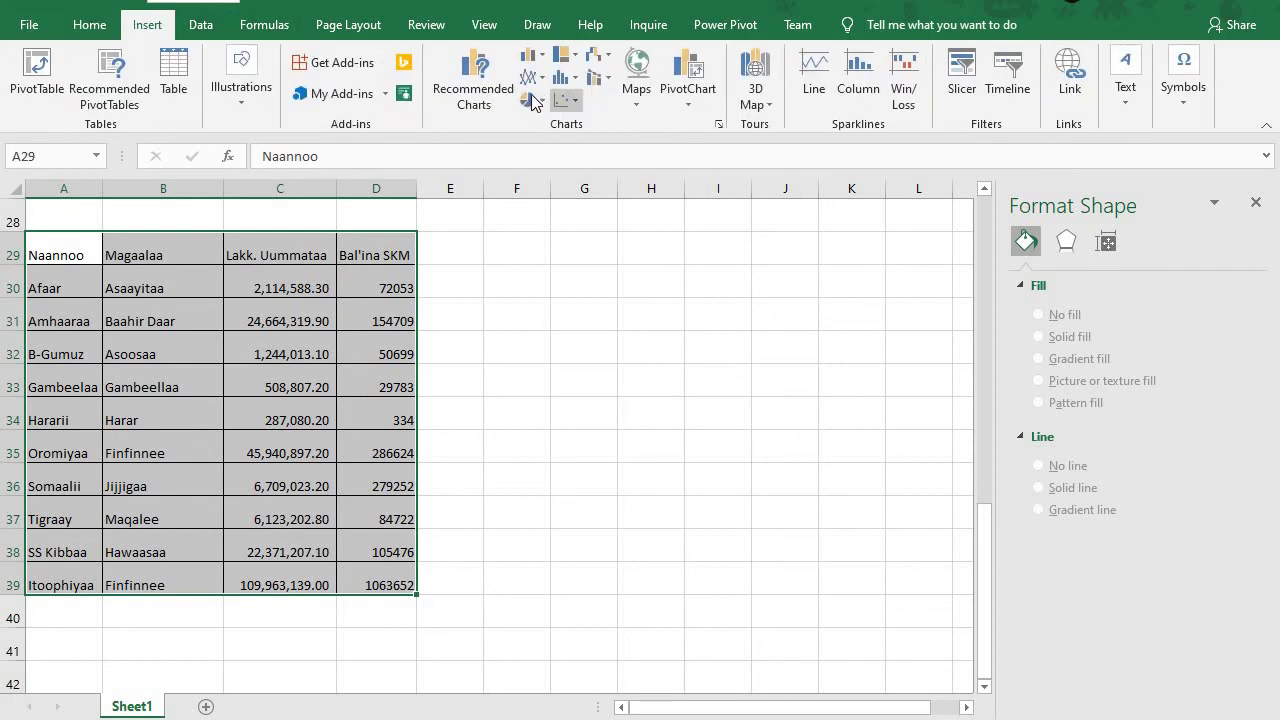
left_click(476, 80)
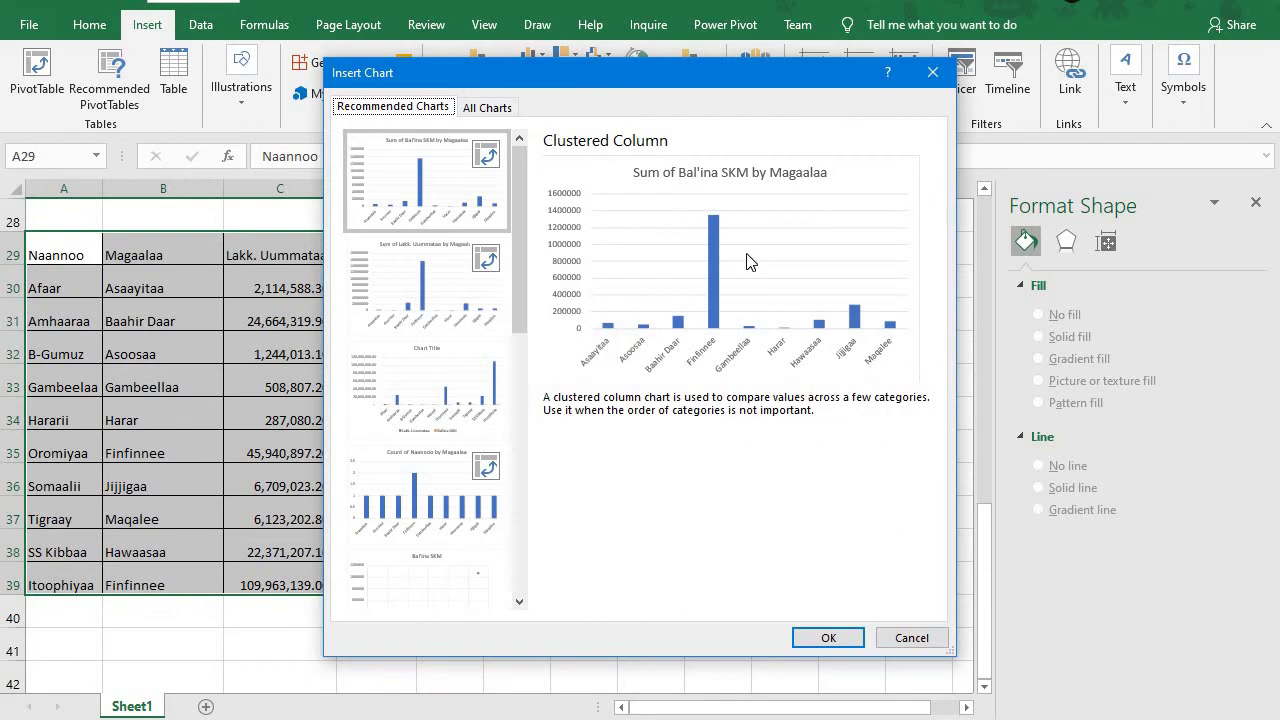
left_click(828, 638)
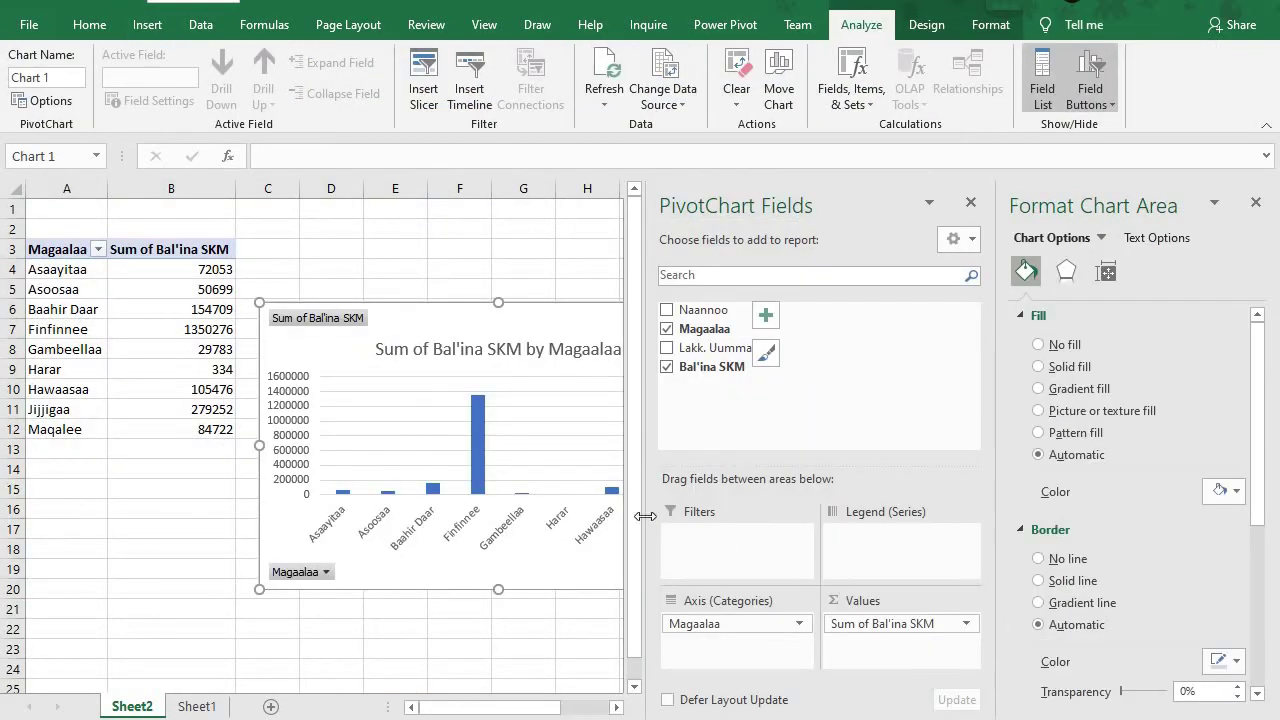
Close the PivotChart field list, then move the chart up beside the pivot table and make it taller, ending around row 19
left_click(970, 203)
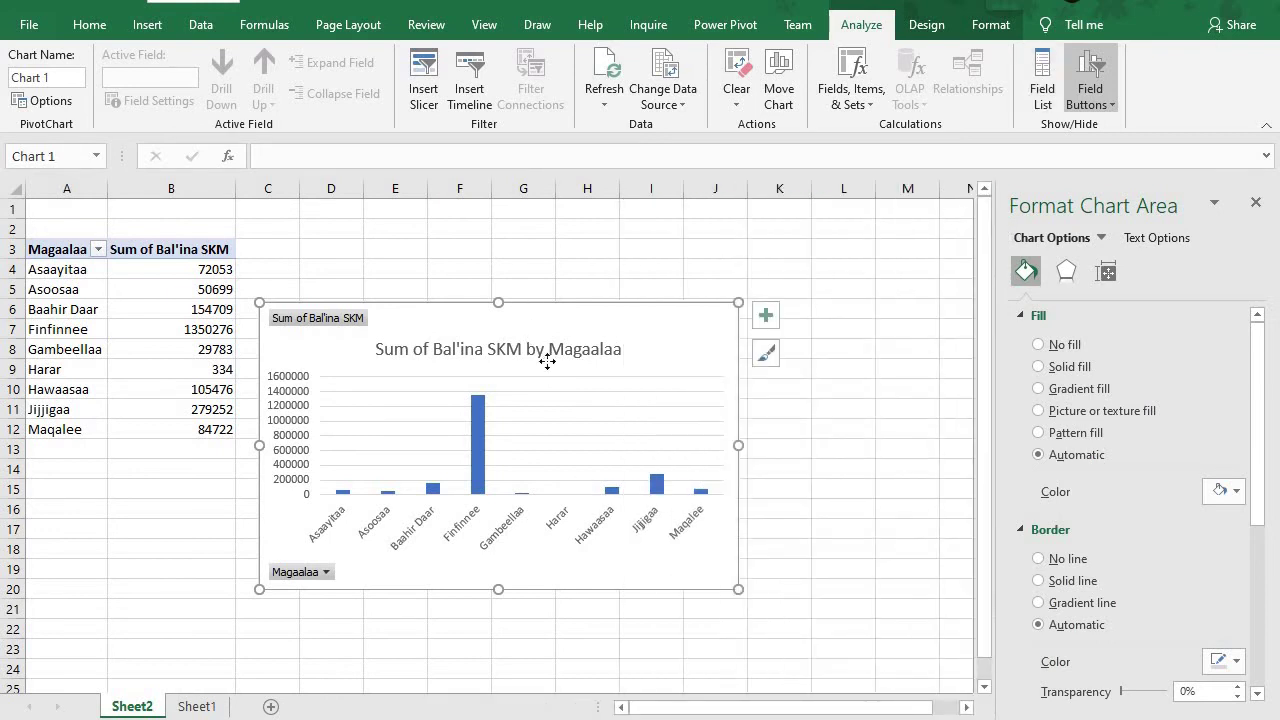
left_click_drag(547, 361, 567, 317)
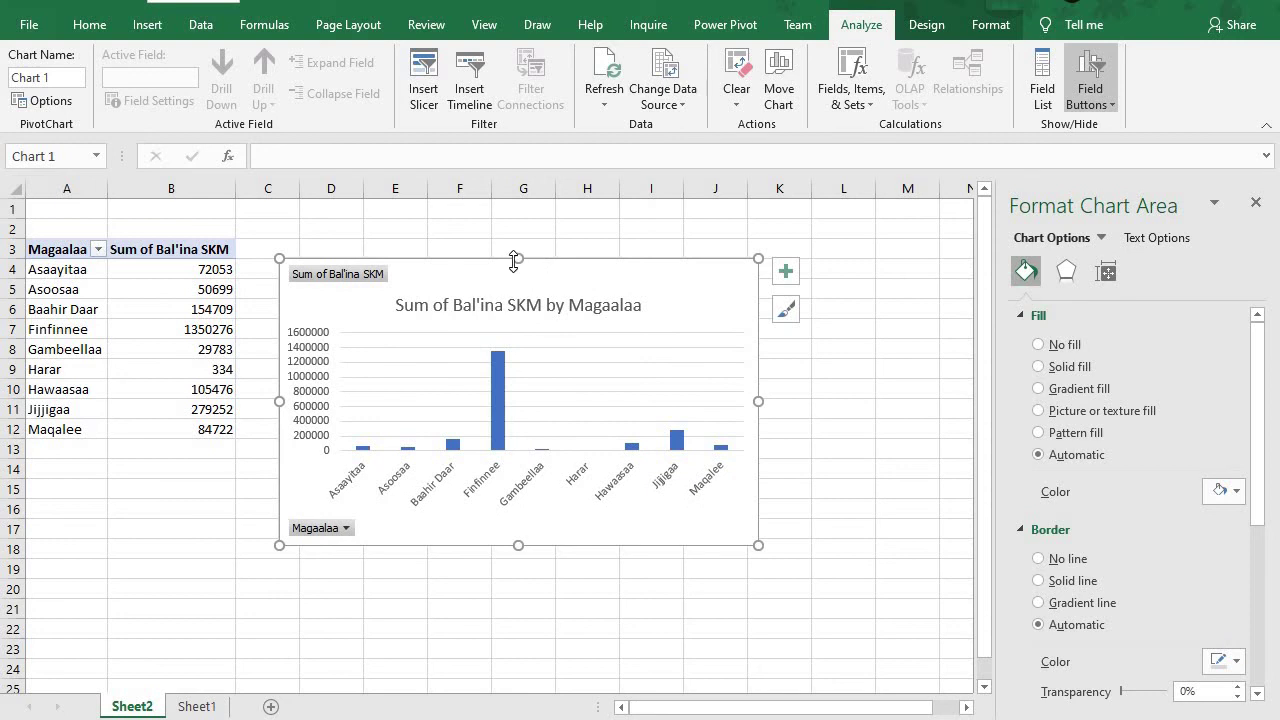
left_click_drag(518, 258, 518, 240)
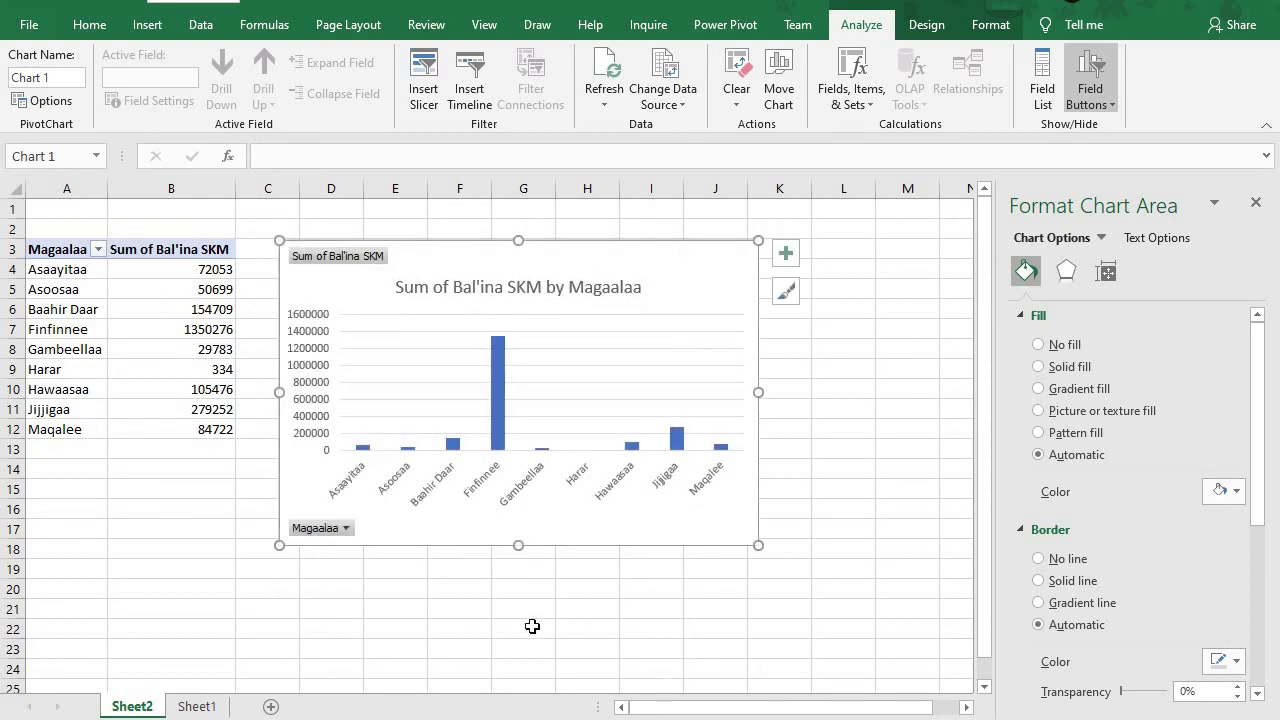
left_click_drag(520, 565, 518, 575)
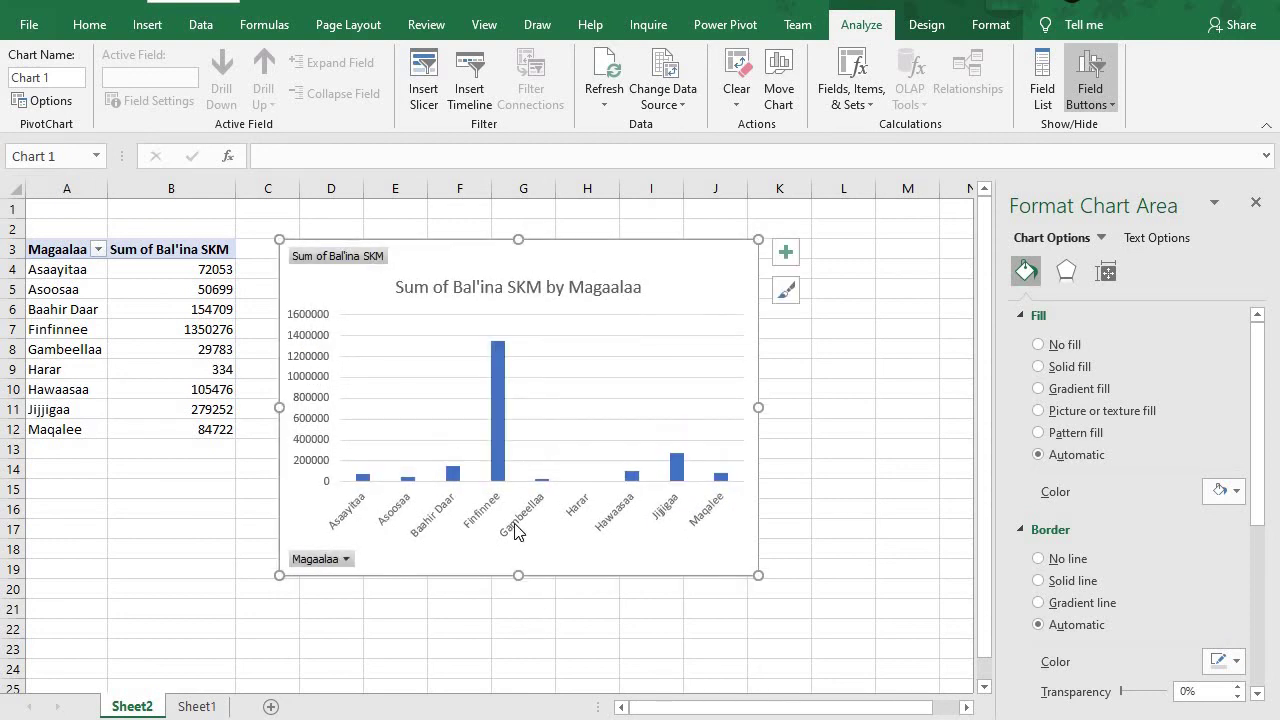
Examine the PivotChart's gridlines and data series, then its Magaalaa filter and sort options, keeping all cities included
left_click(460, 400)
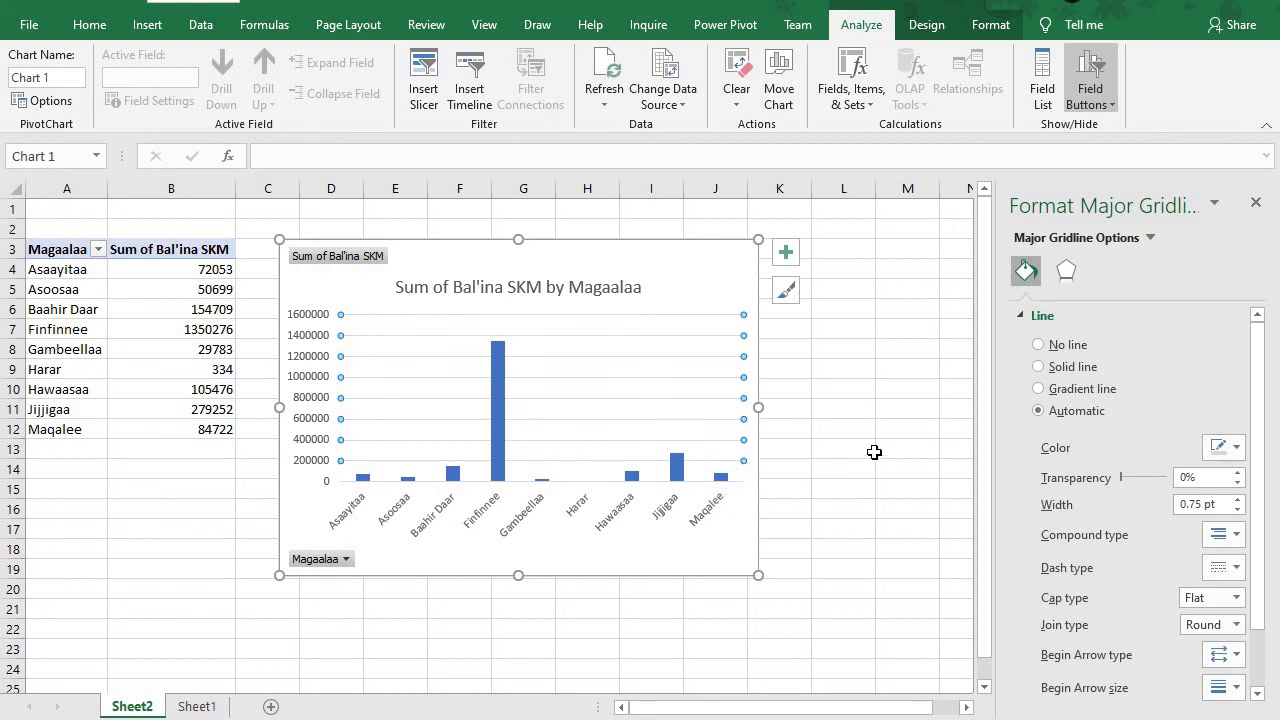
scroll(851, 478, "down", 3)
scroll(850, 480, "up", 3)
left_click(500, 435)
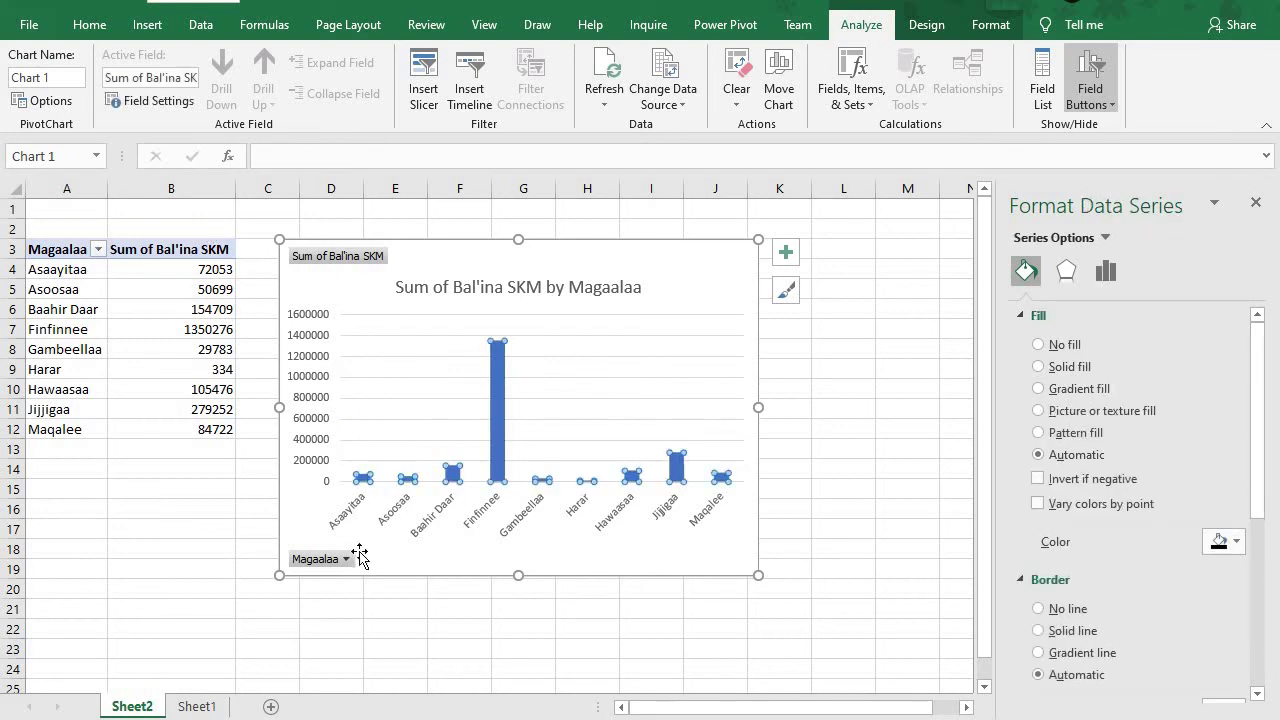
left_click(346, 559)
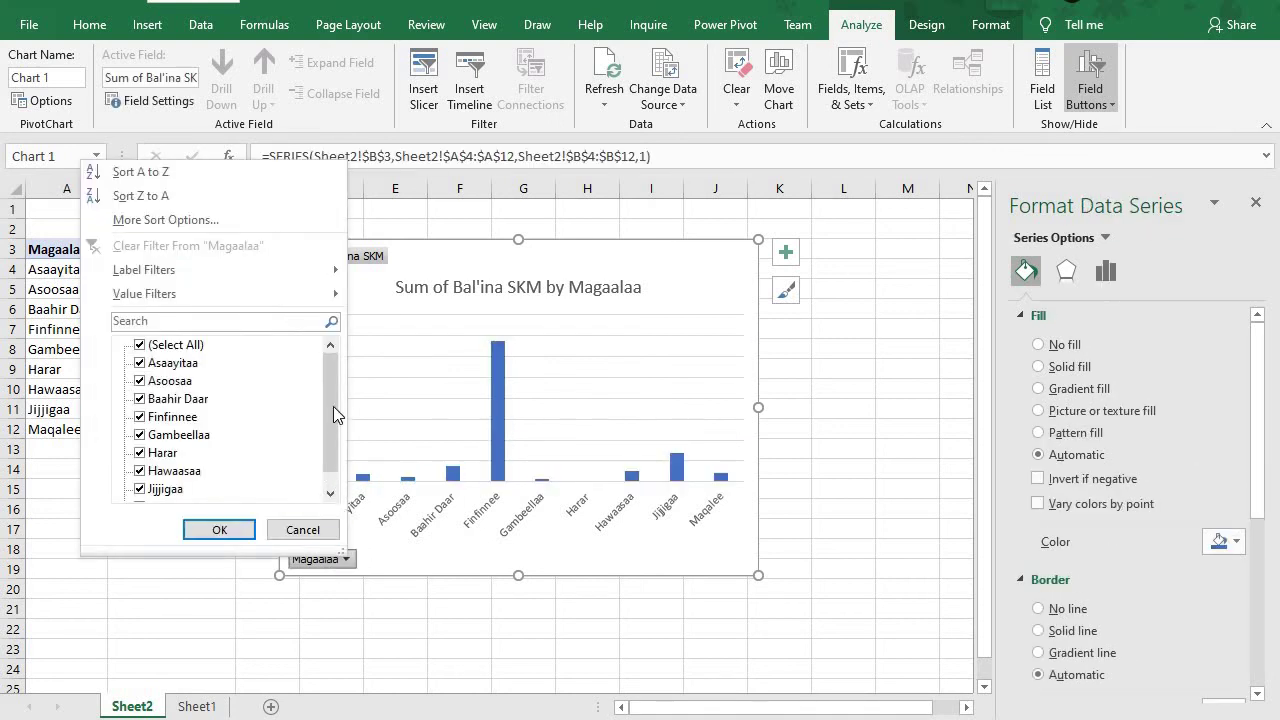
mouse_move(333, 406)
left_mouse_down()
mouse_move(331, 449)
mouse_move(326, 384)
left_mouse_up()
left_click(219, 529)
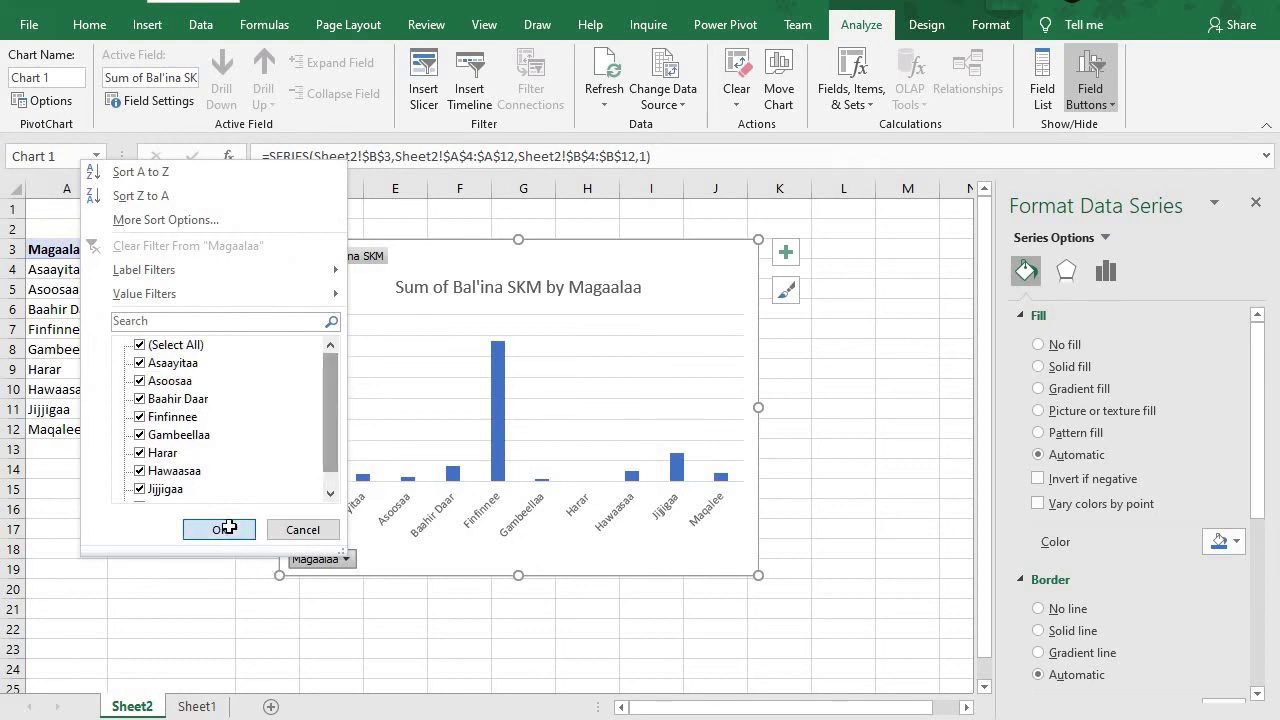
left_click(346, 559)
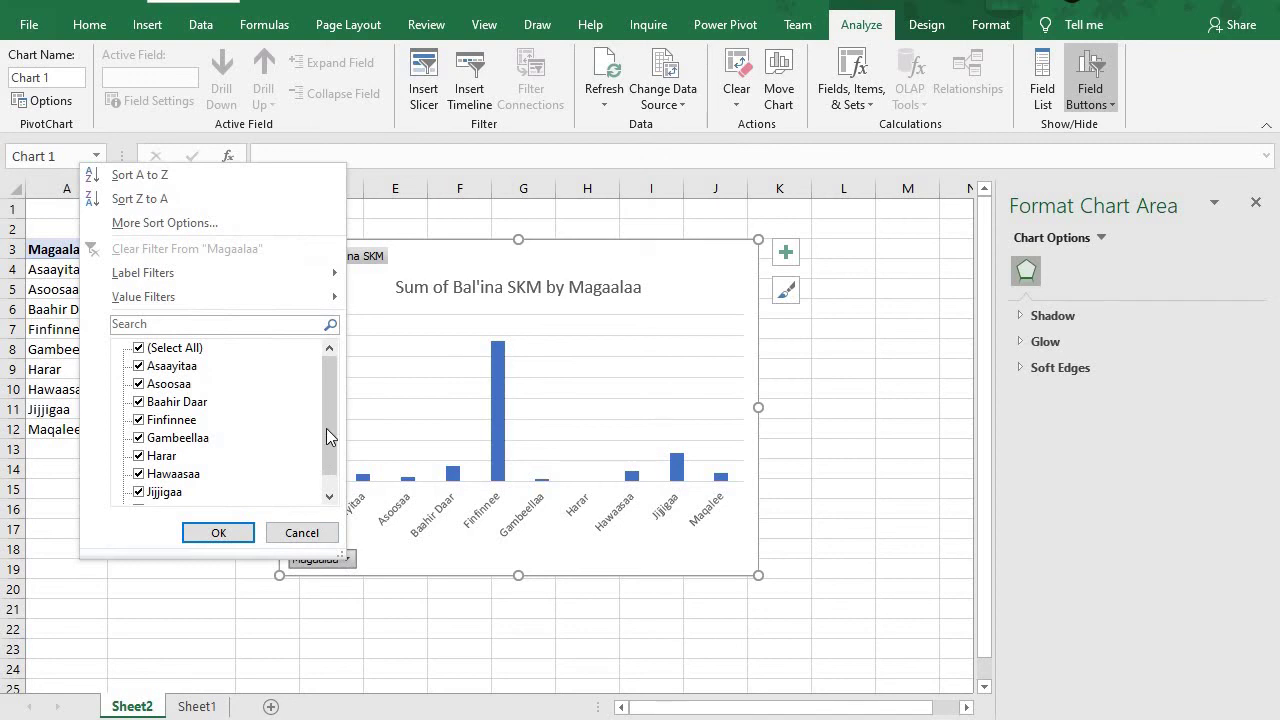
mouse_move(330, 436)
left_mouse_down()
mouse_move(330, 487)
mouse_move(337, 420)
left_mouse_up()
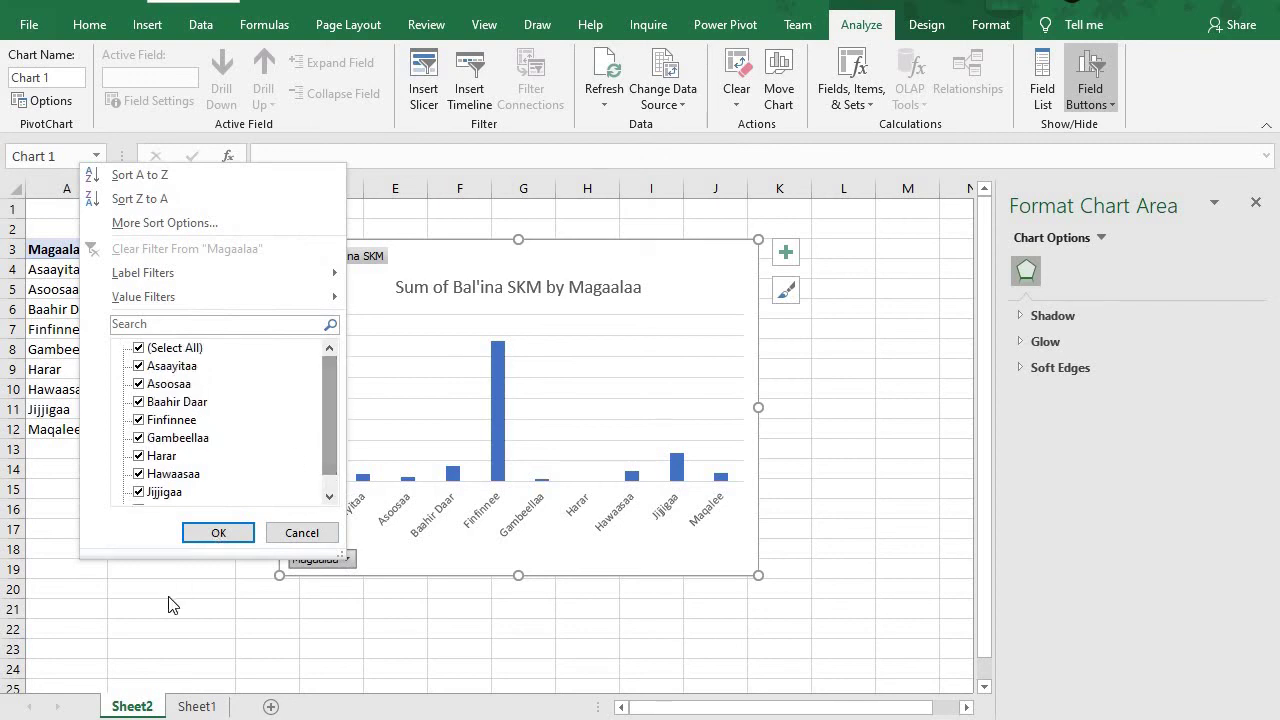
left_click(218, 531)
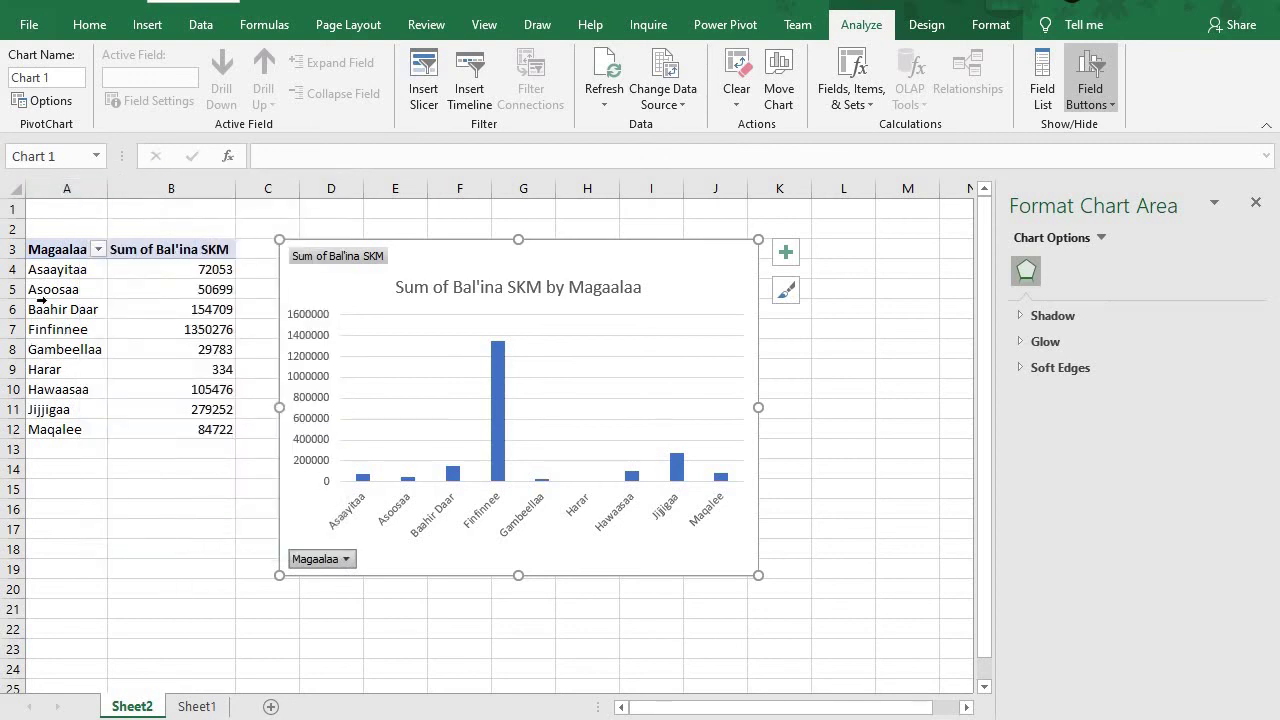
Examine the Magaalaa filter options in the pivot table header at A3 without applying a filter
left_click(99, 250)
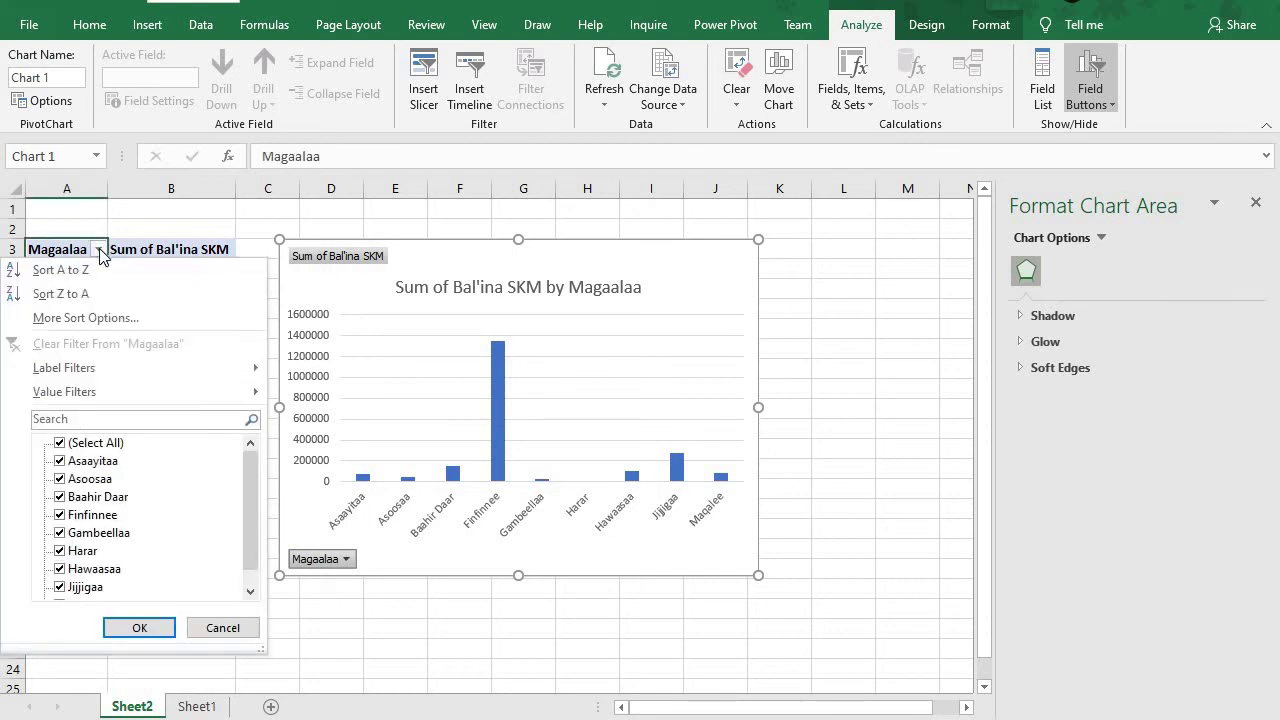
left_click(100, 250)
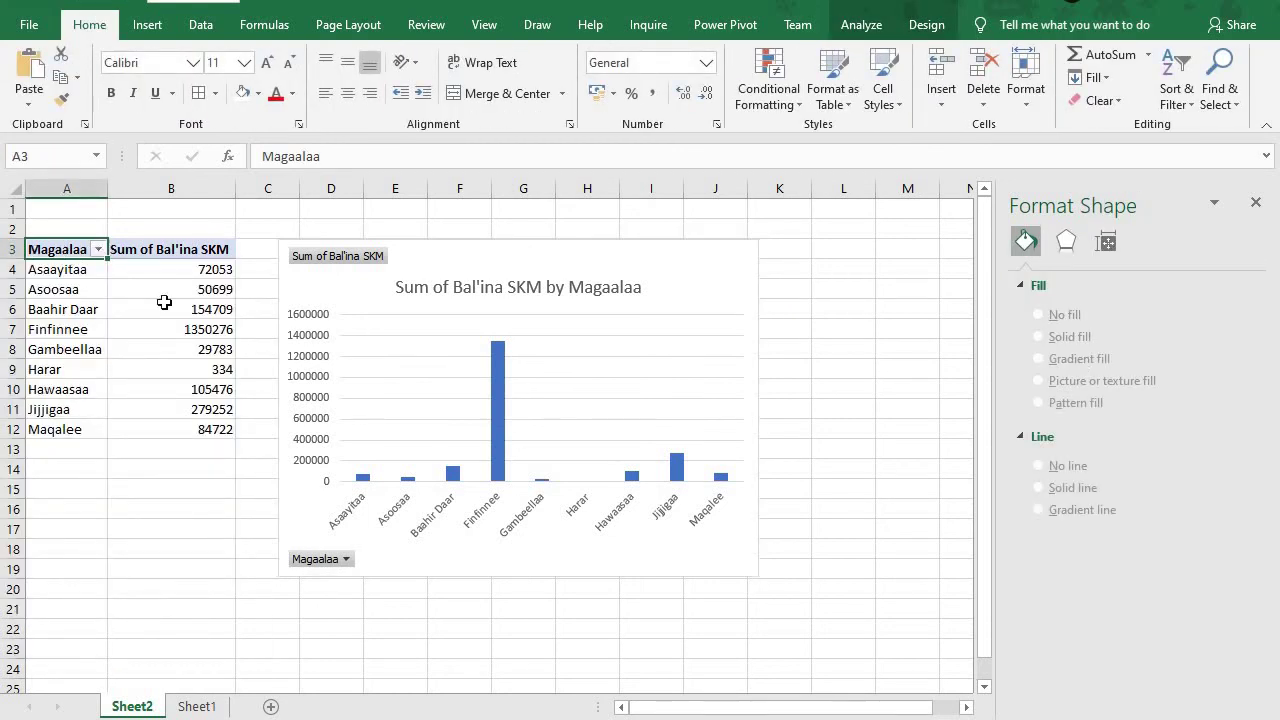
left_click(99, 250)
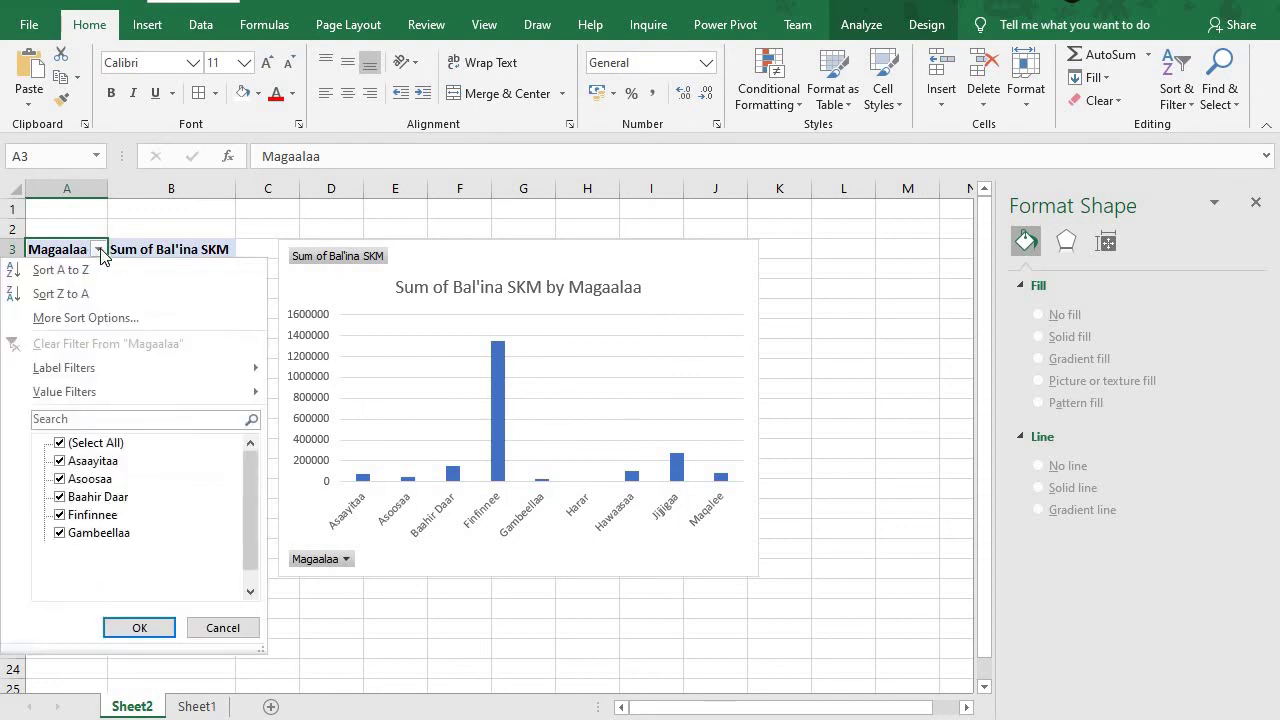
left_click(215, 230)
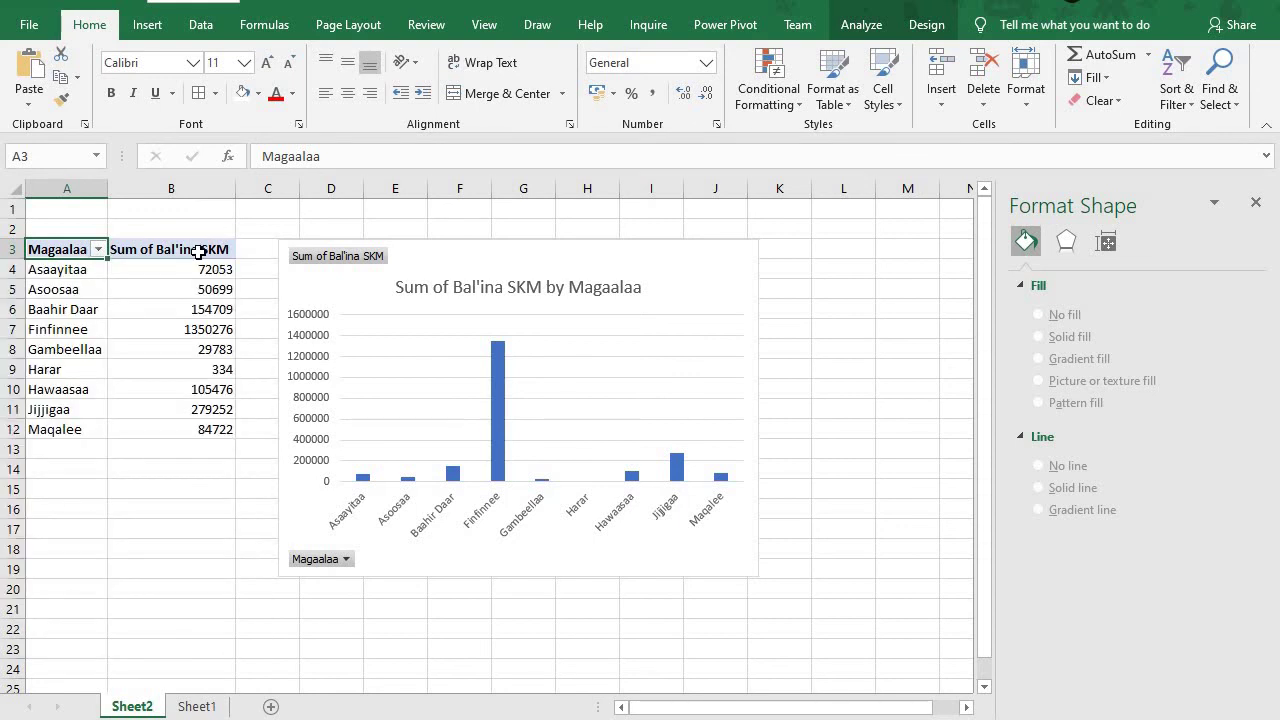
left_click(99, 250)
left_click(176, 249)
left_click(77, 309)
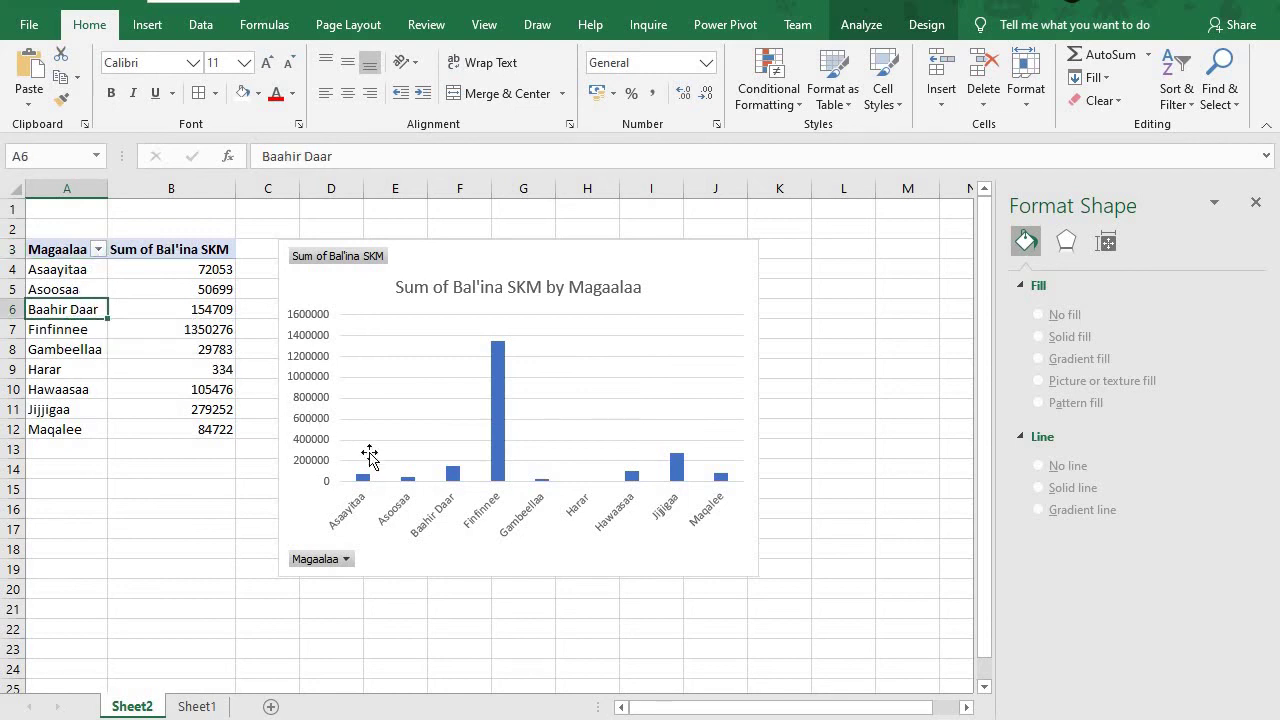
Close the formatting pane on Sheet2 and return to the combined table in A29:D39 on Sheet1
left_click(587, 609)
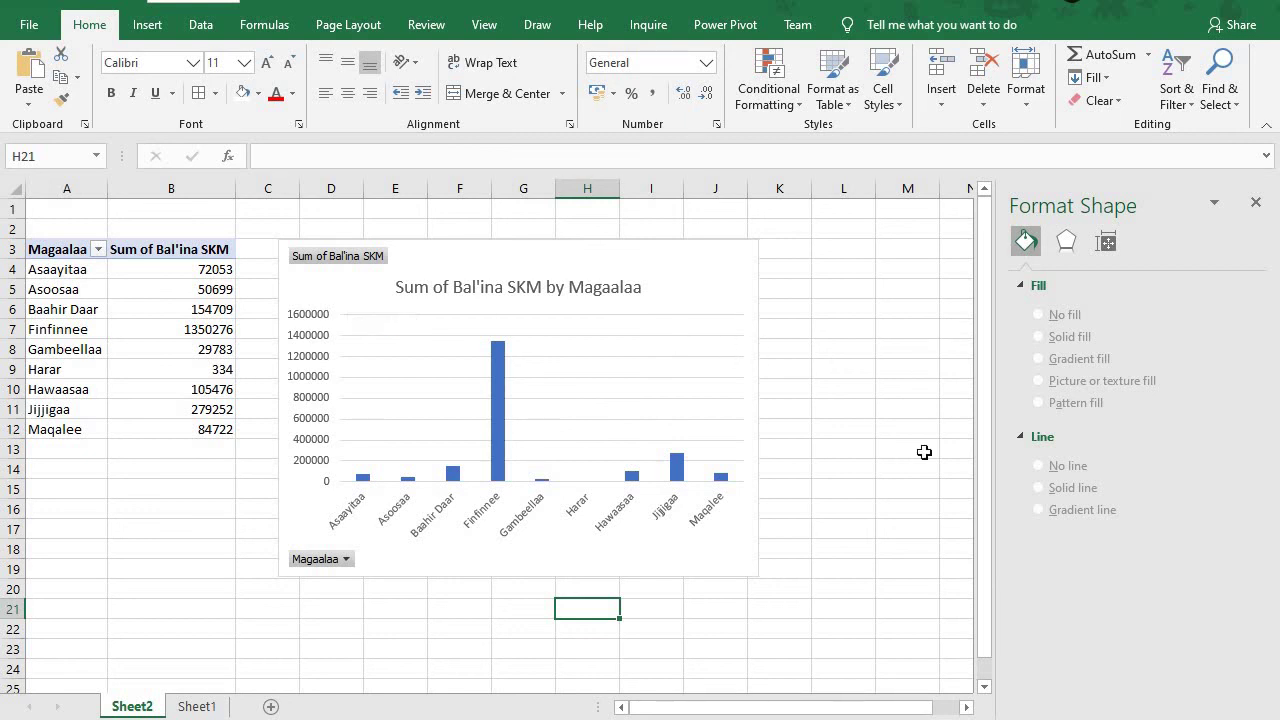
left_click(885, 592)
scroll(885, 592, "down", 4)
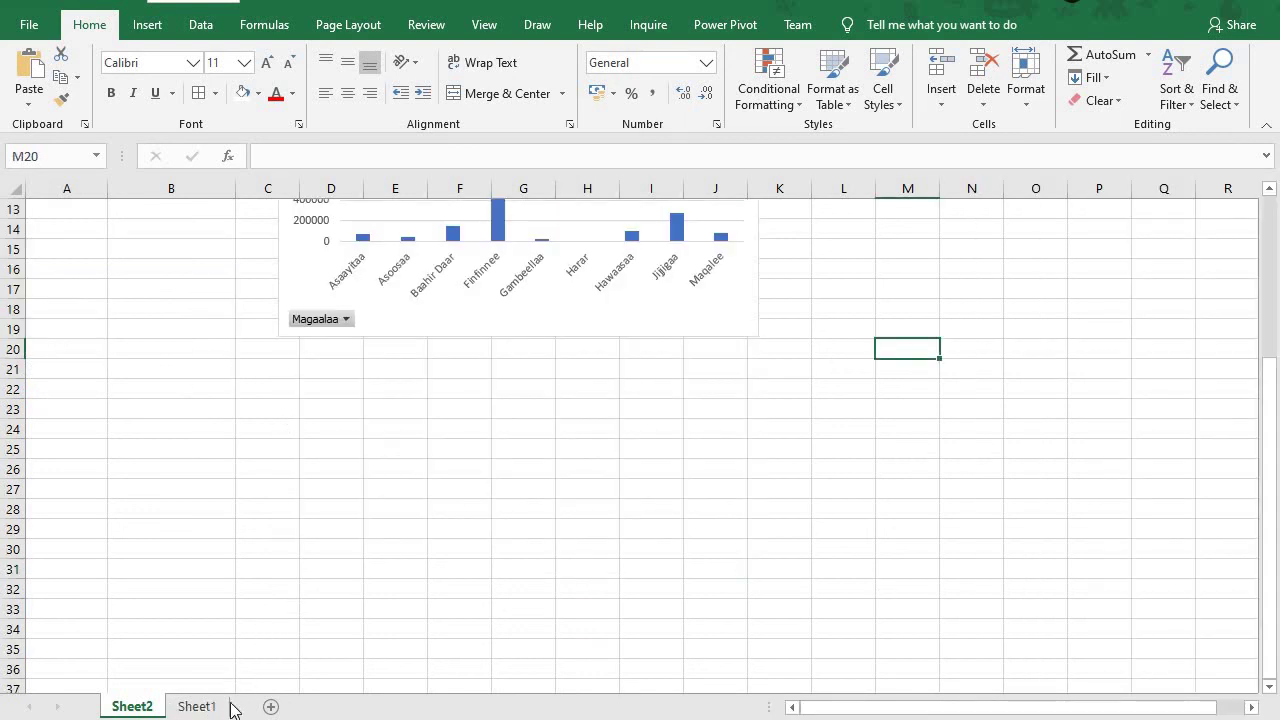
left_click(198, 707)
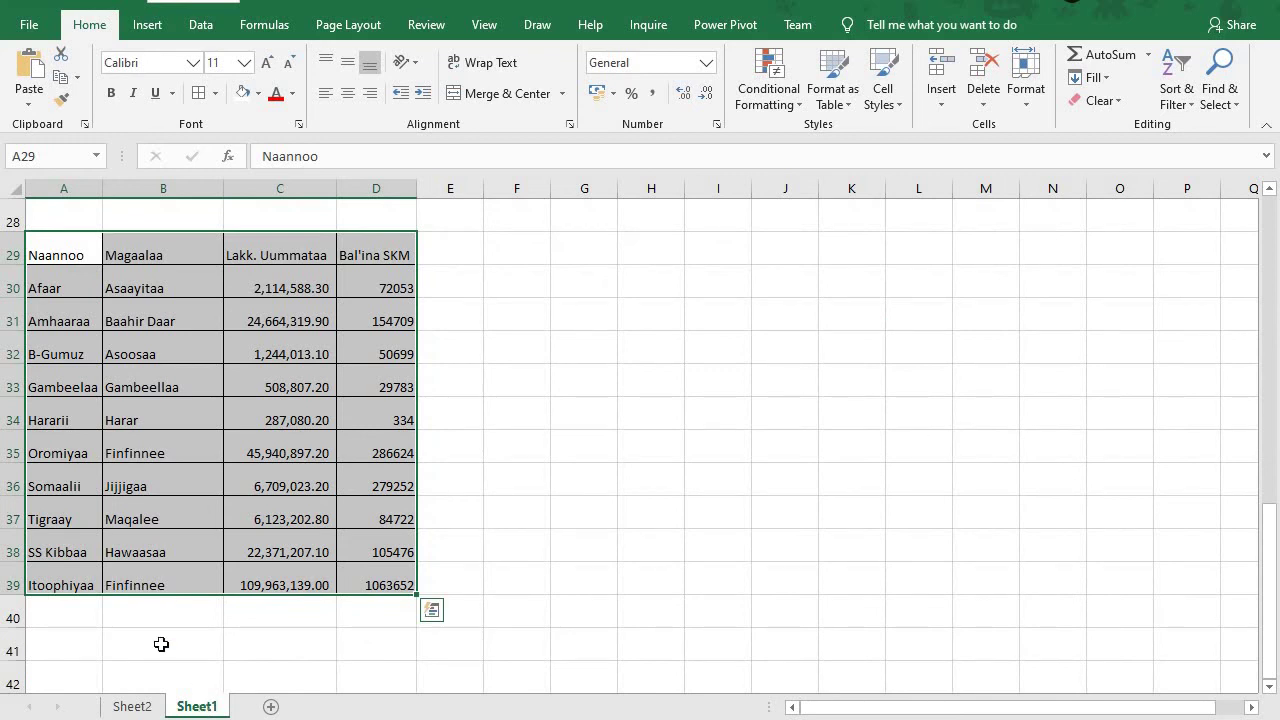
left_click(137, 707)
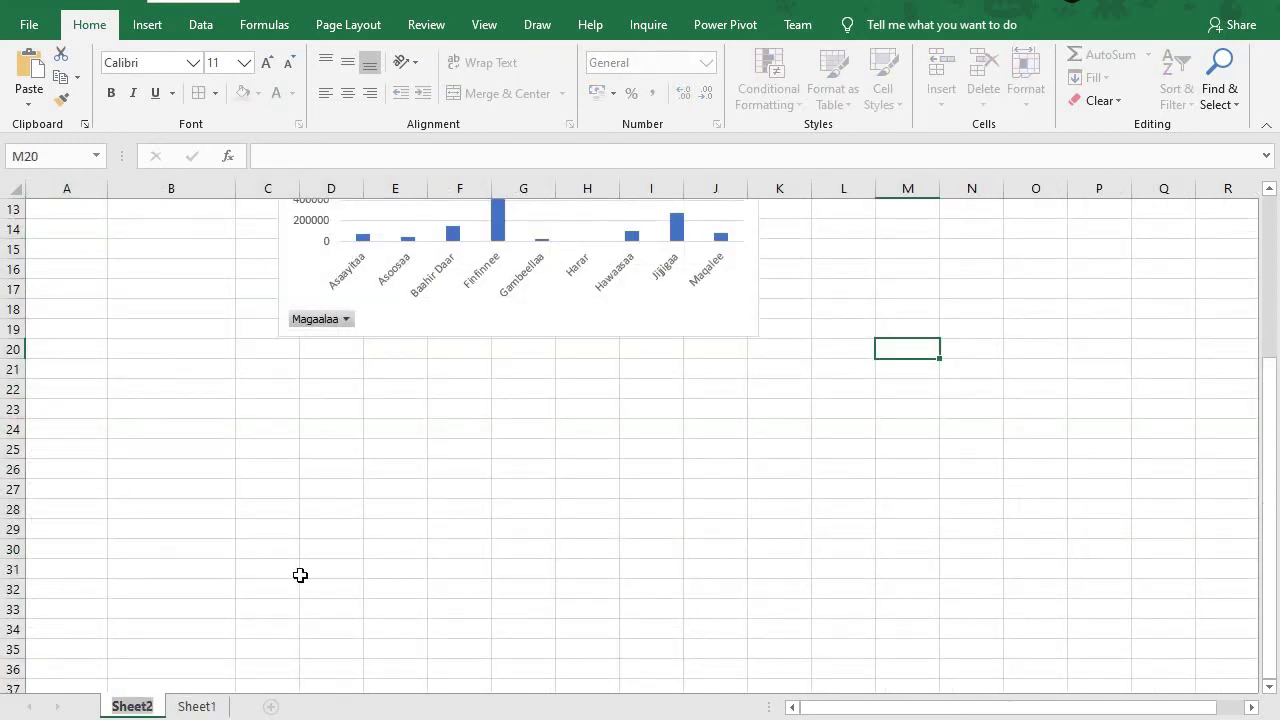
left_click(192, 707)
scroll(400, 434, "up", 3)
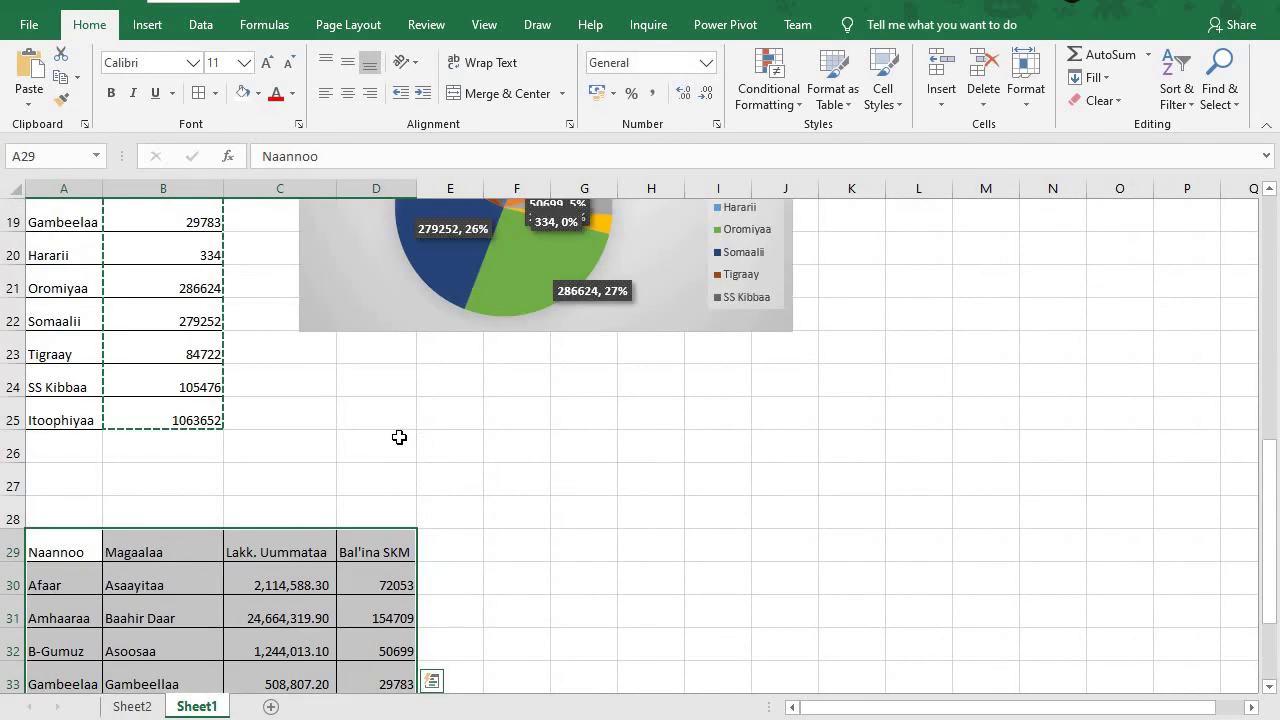
scroll(472, 460, "down", 2)
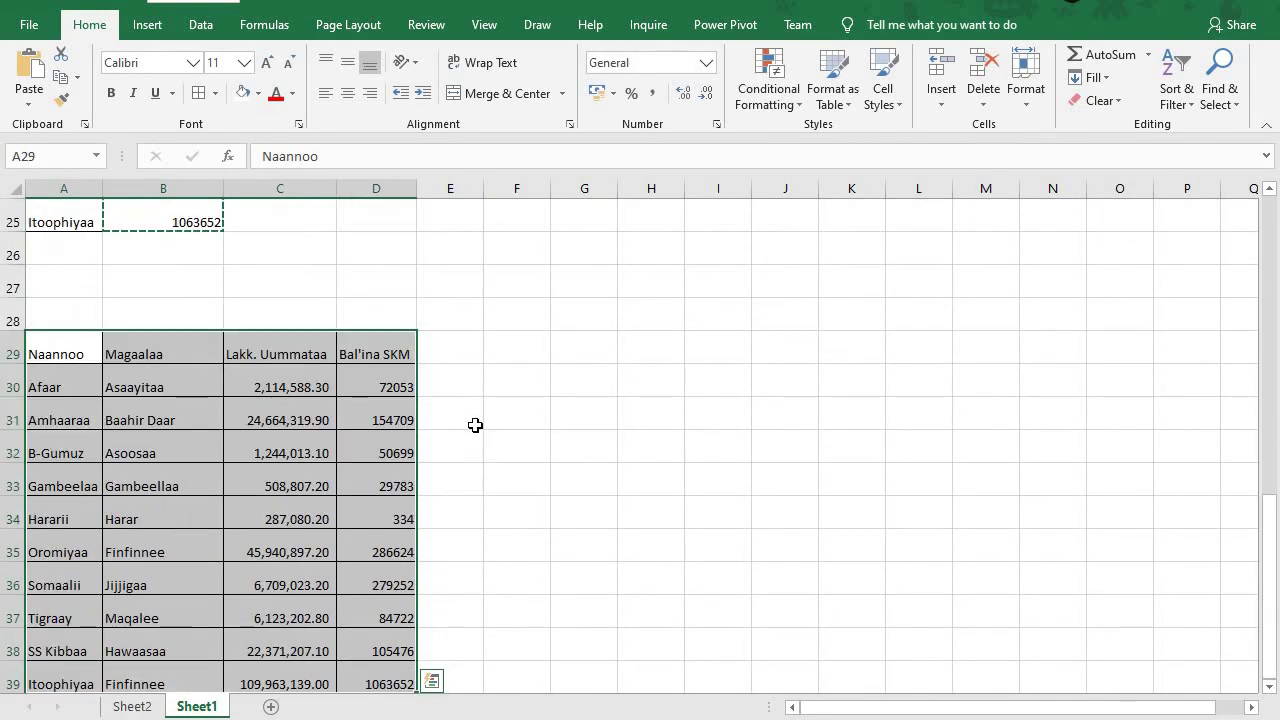
left_click(588, 401)
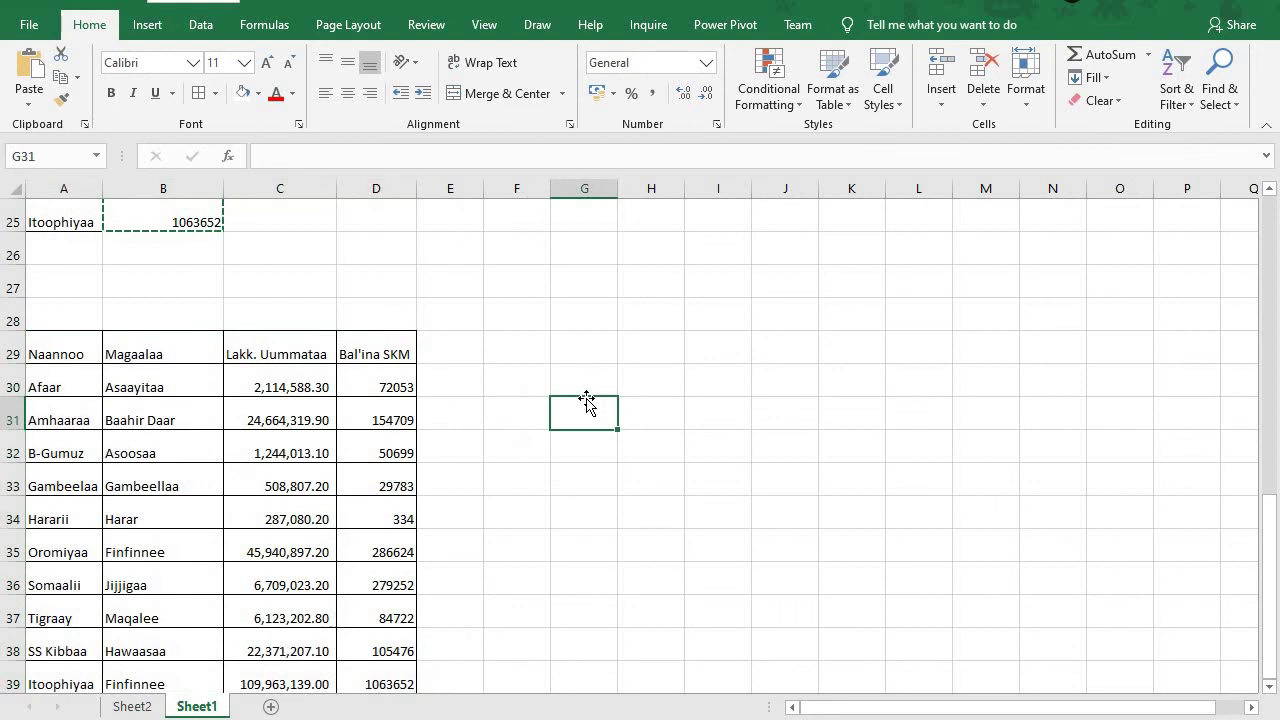
scroll(576, 403, "down", 1)
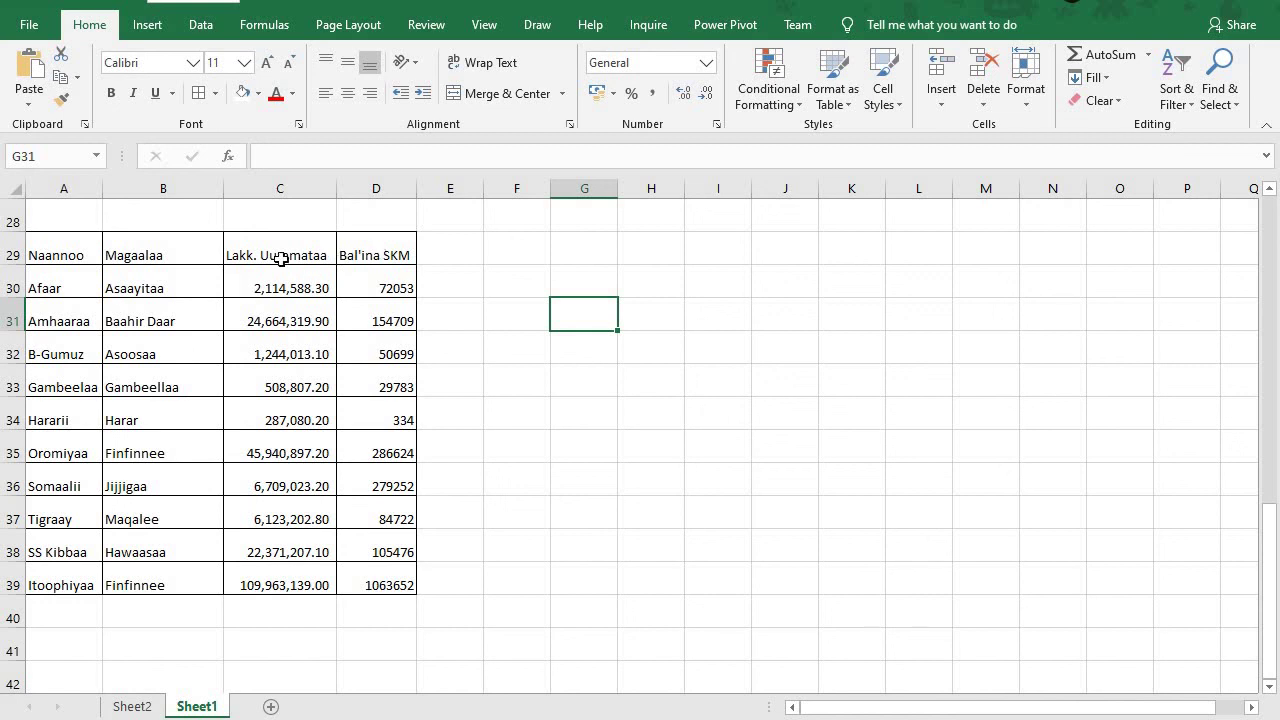
Insert a clustered column chart of Bal'ina SKM by Naannoo from A29:A39 and D29:D39, and move it beside the combined table
left_click_drag(50, 258, 49, 565)
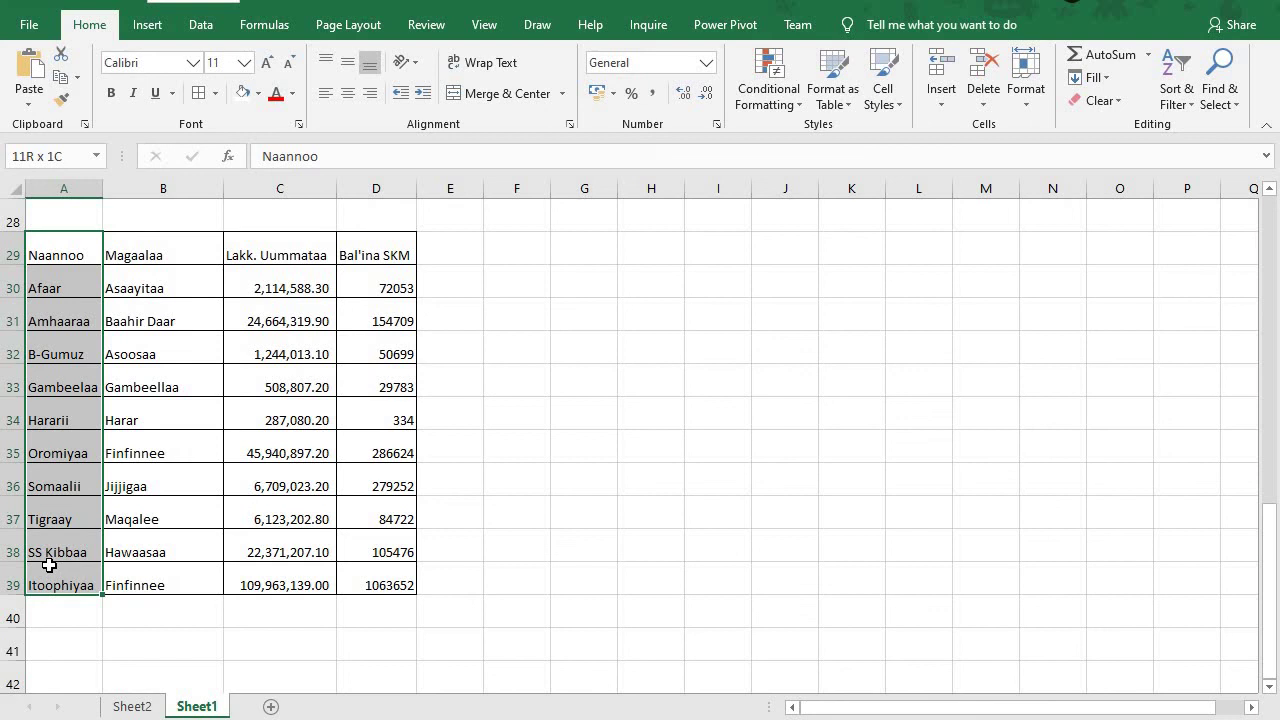
left_click_drag(49, 565, 48, 566)
left_click(376, 251, "ctrl")
left_click_drag(370, 296, 383, 566)
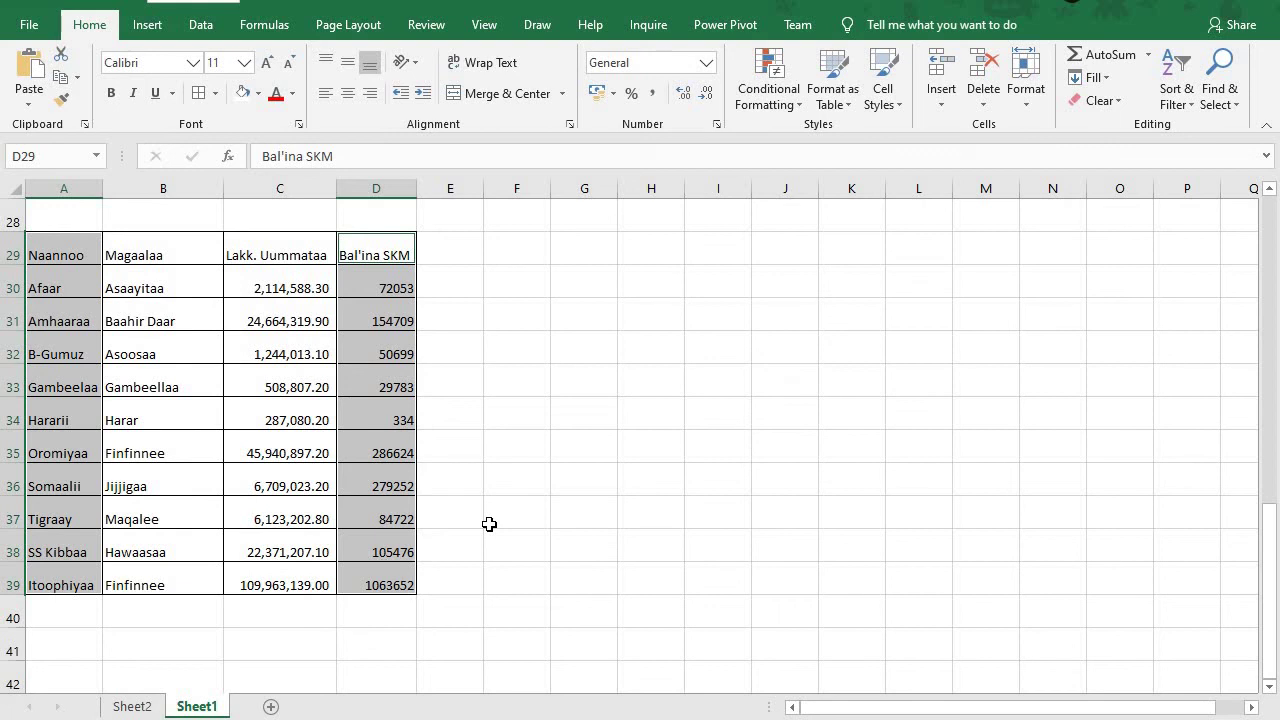
left_click(148, 26)
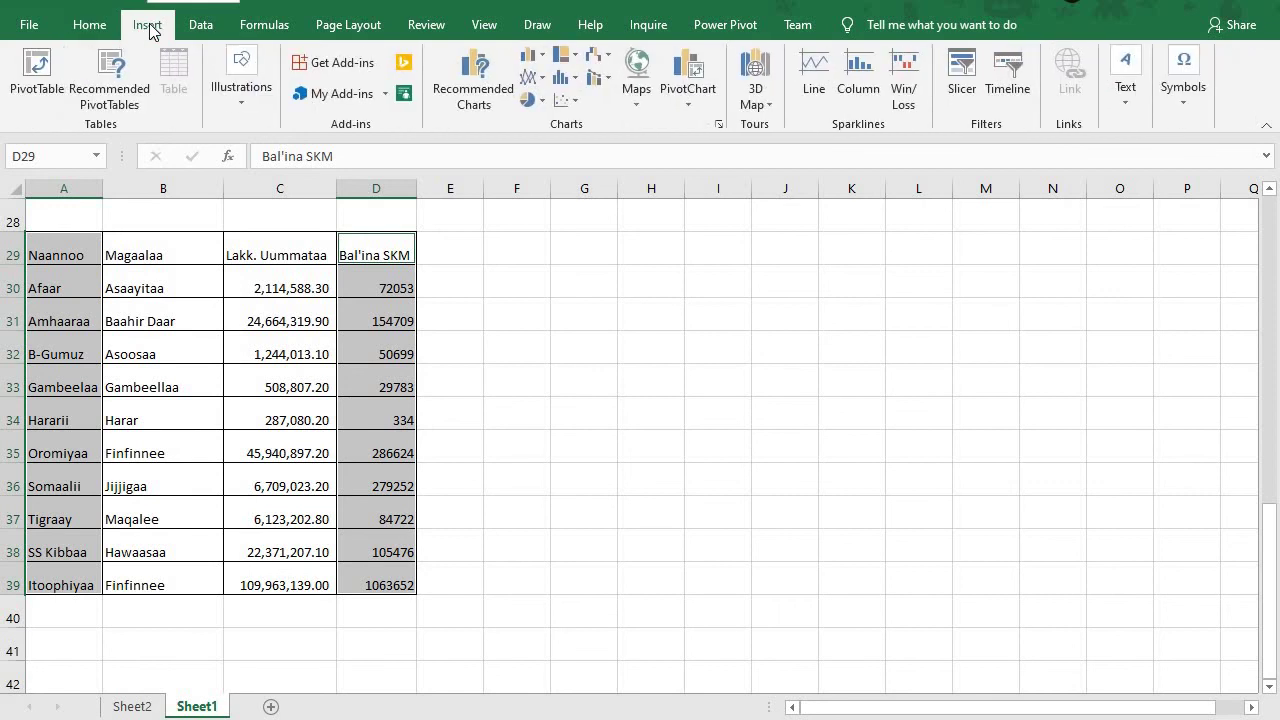
left_click(530, 54)
left_click(545, 134)
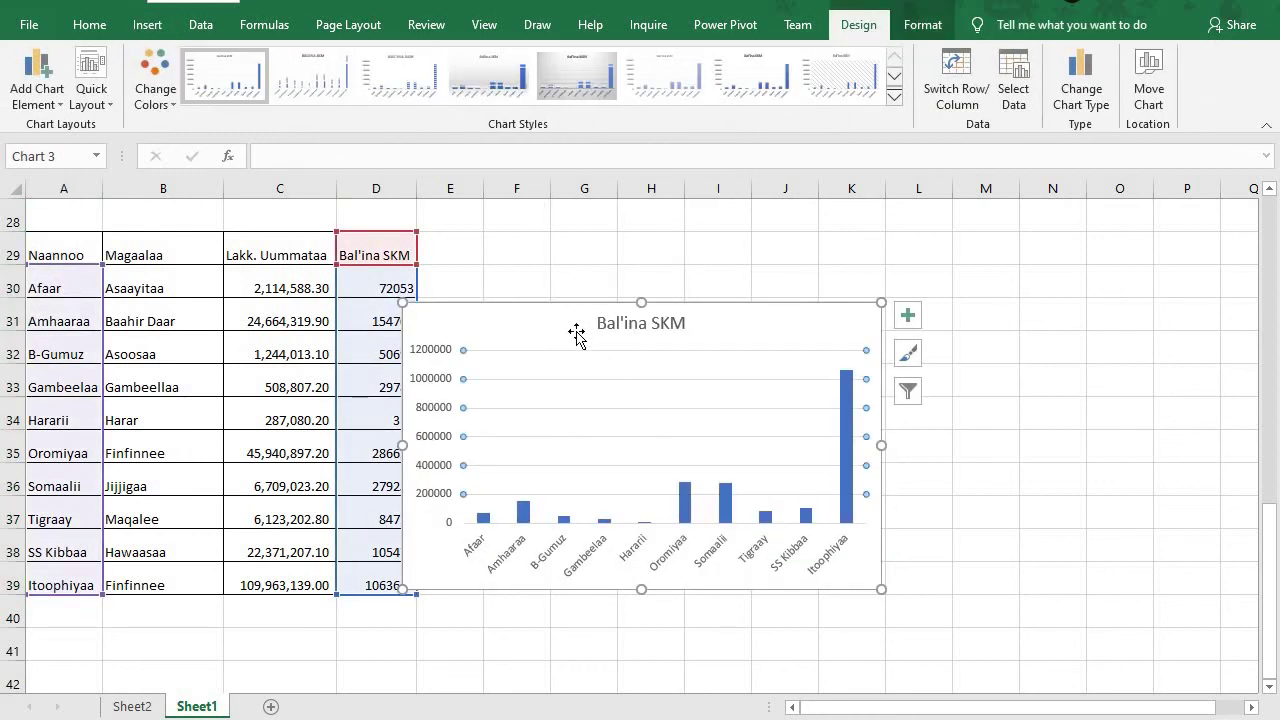
left_click_drag(593, 322, 650, 260)
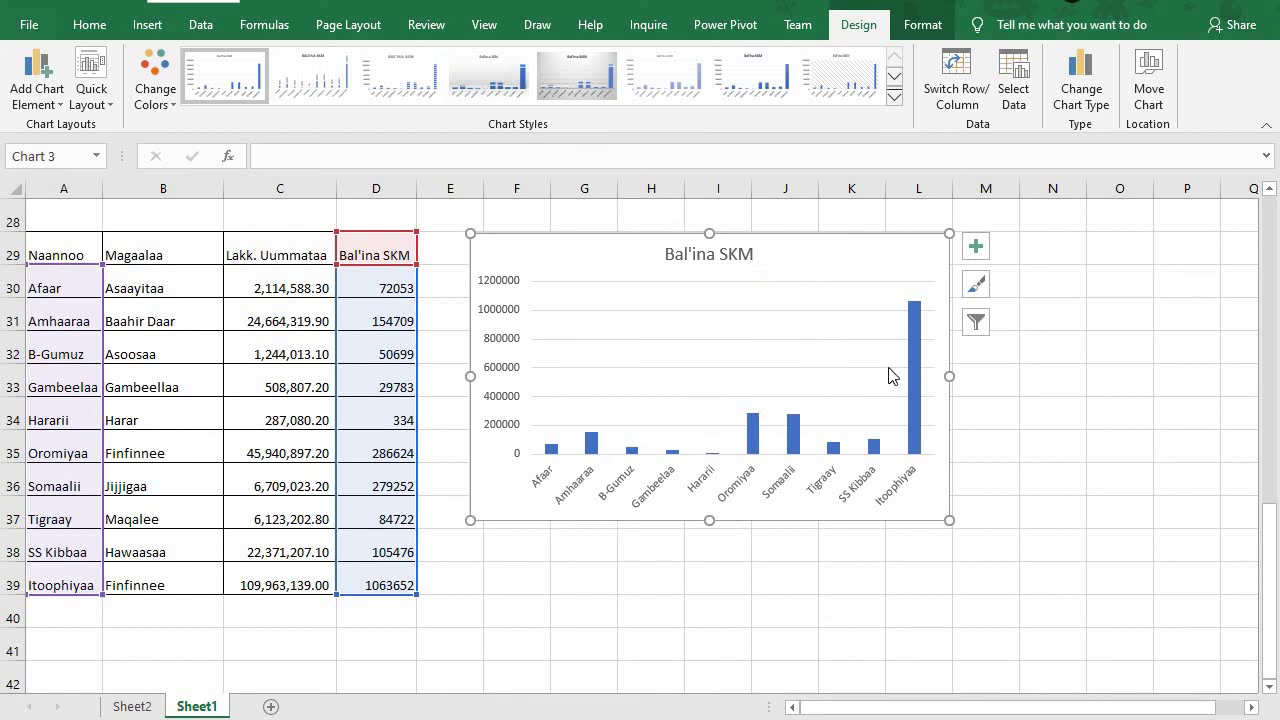
Try to exclude the Itoophiyaa category from the Bal'ina SKM column chart
left_click(977, 324)
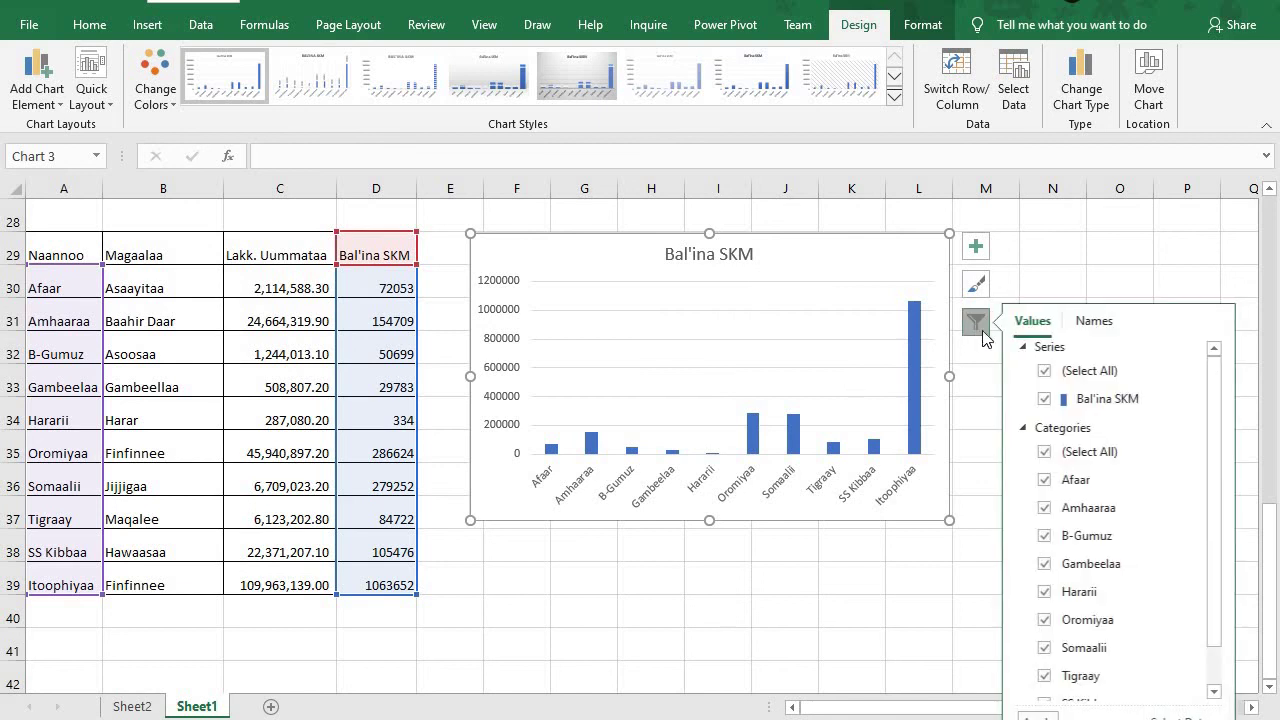
scroll(1070, 500, "down", 1)
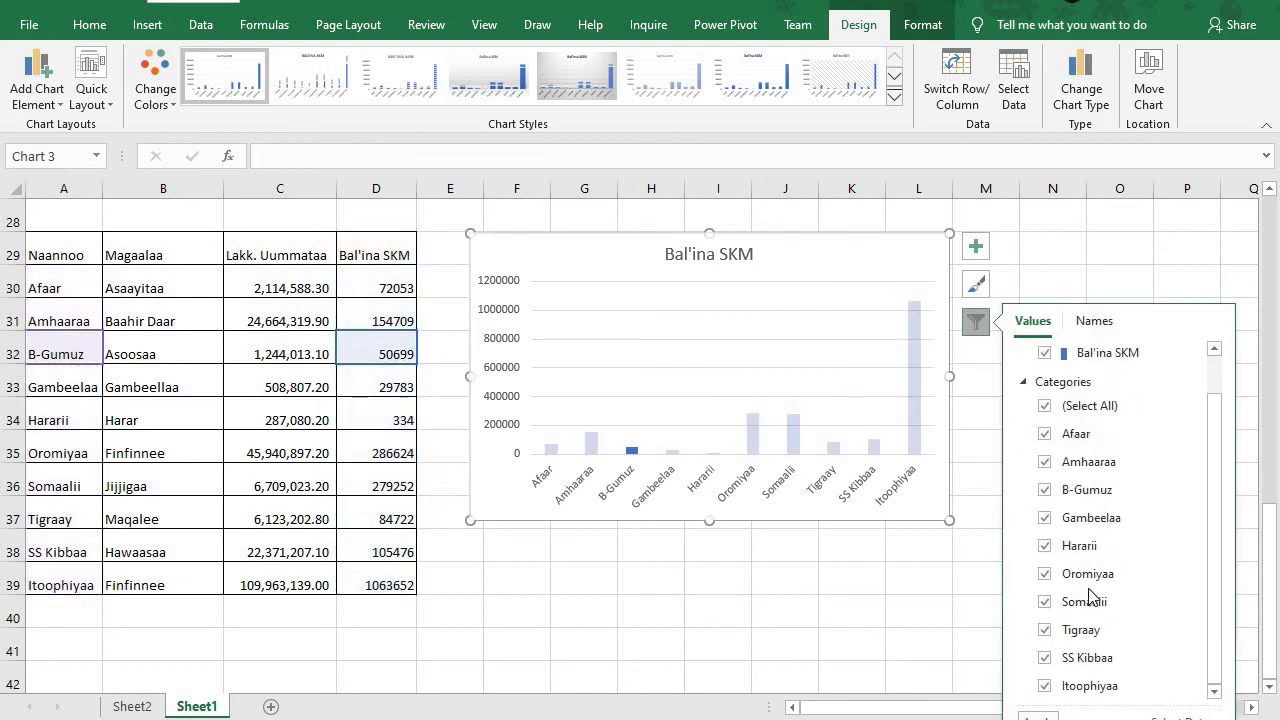
left_click(1045, 686)
left_click(950, 612)
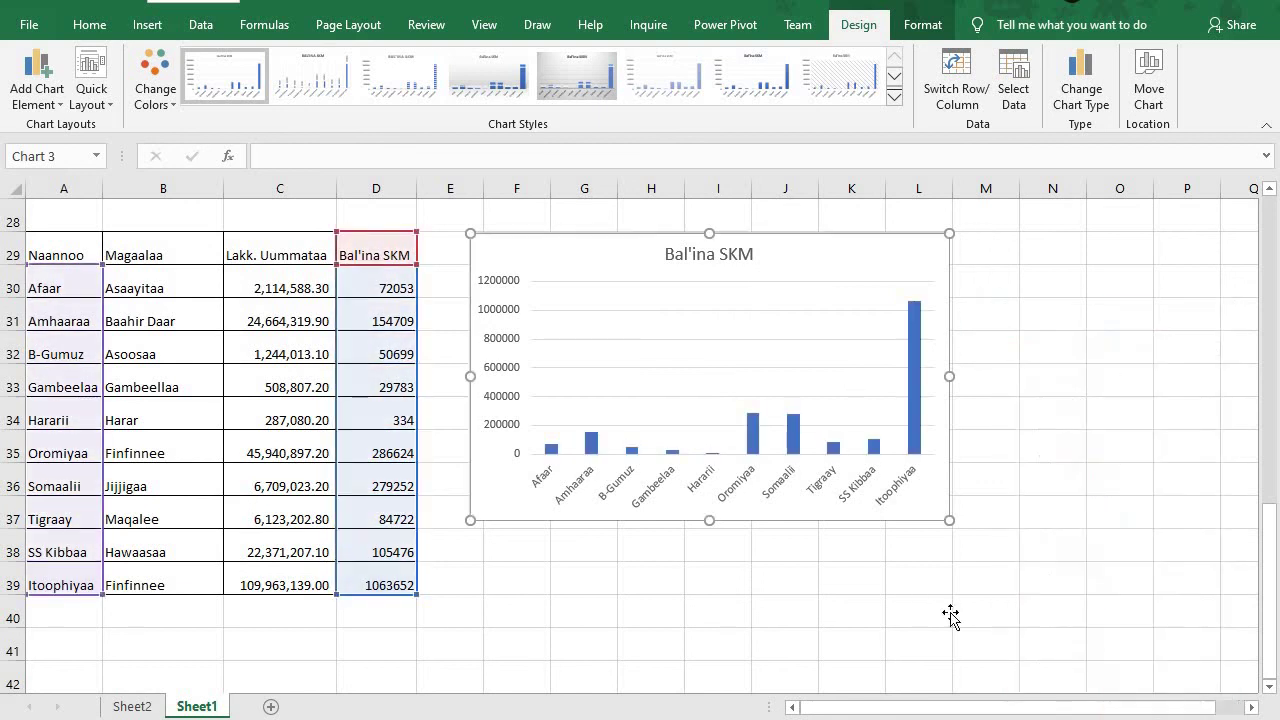
left_click(801, 280)
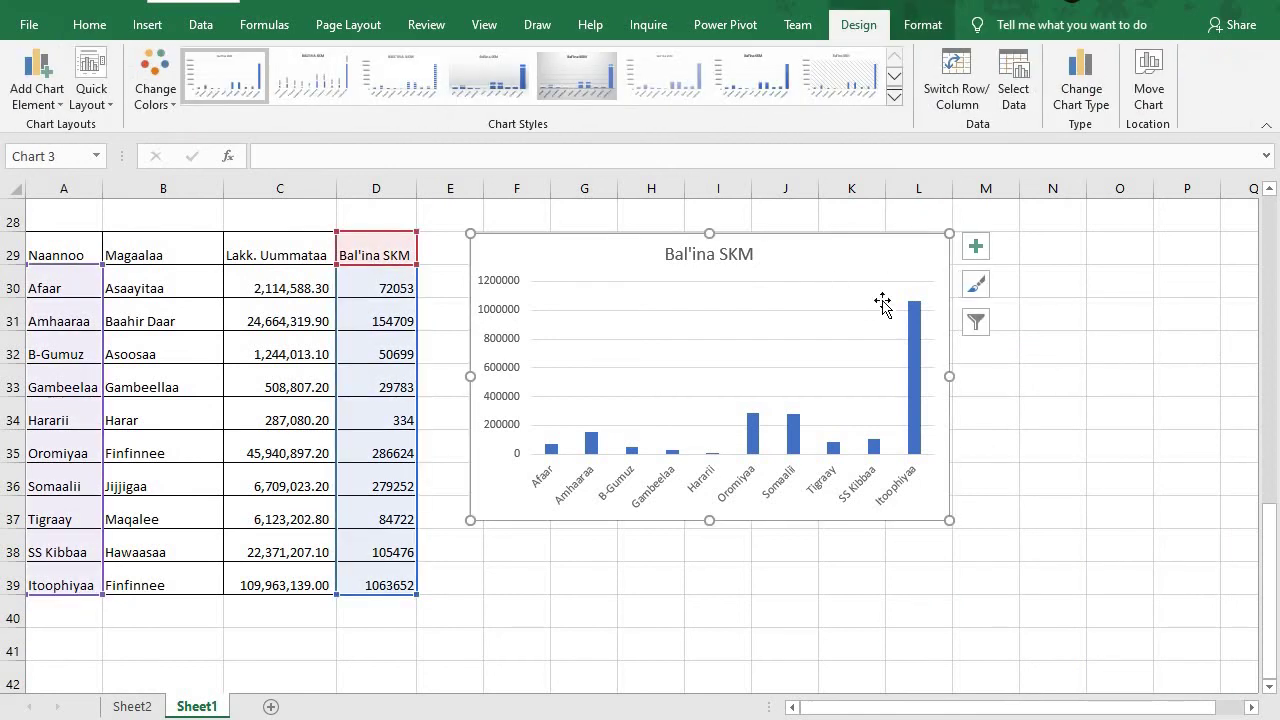
Filter the Itoophiyaa total out of the Bal'ina SKM column chart's categories and apply the filter
left_click(978, 322)
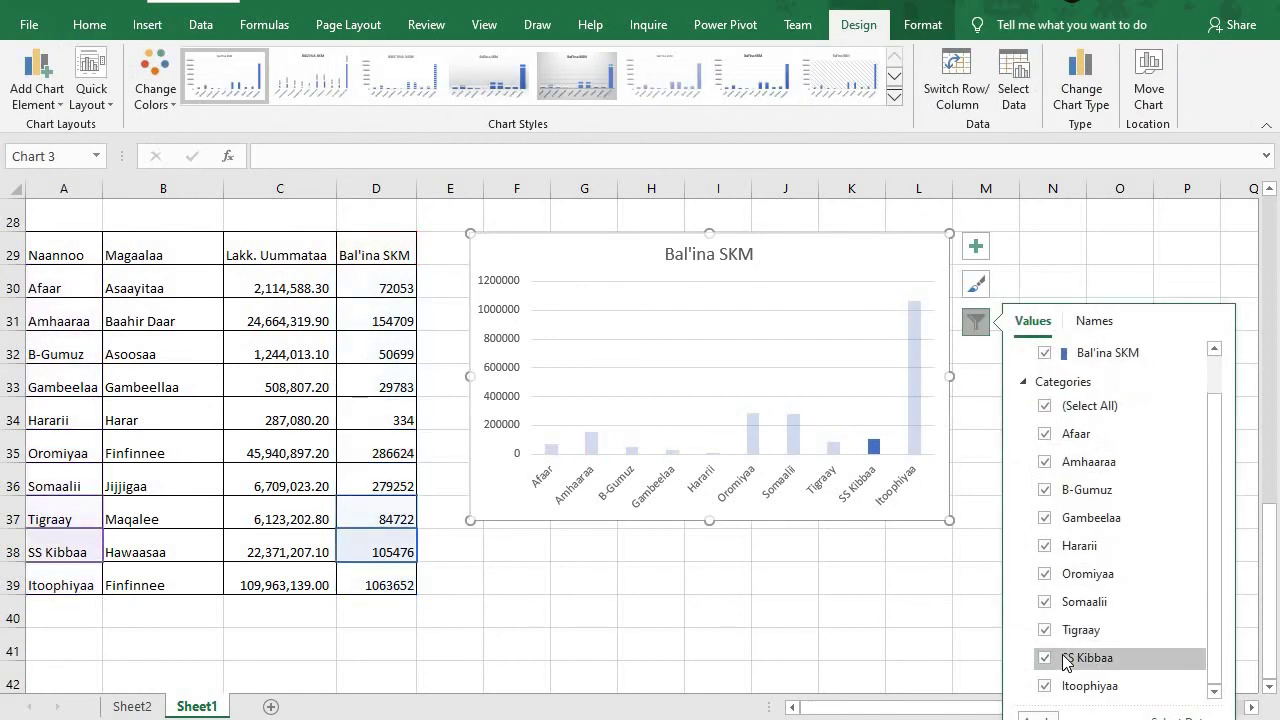
left_click(1045, 686)
left_click(823, 603)
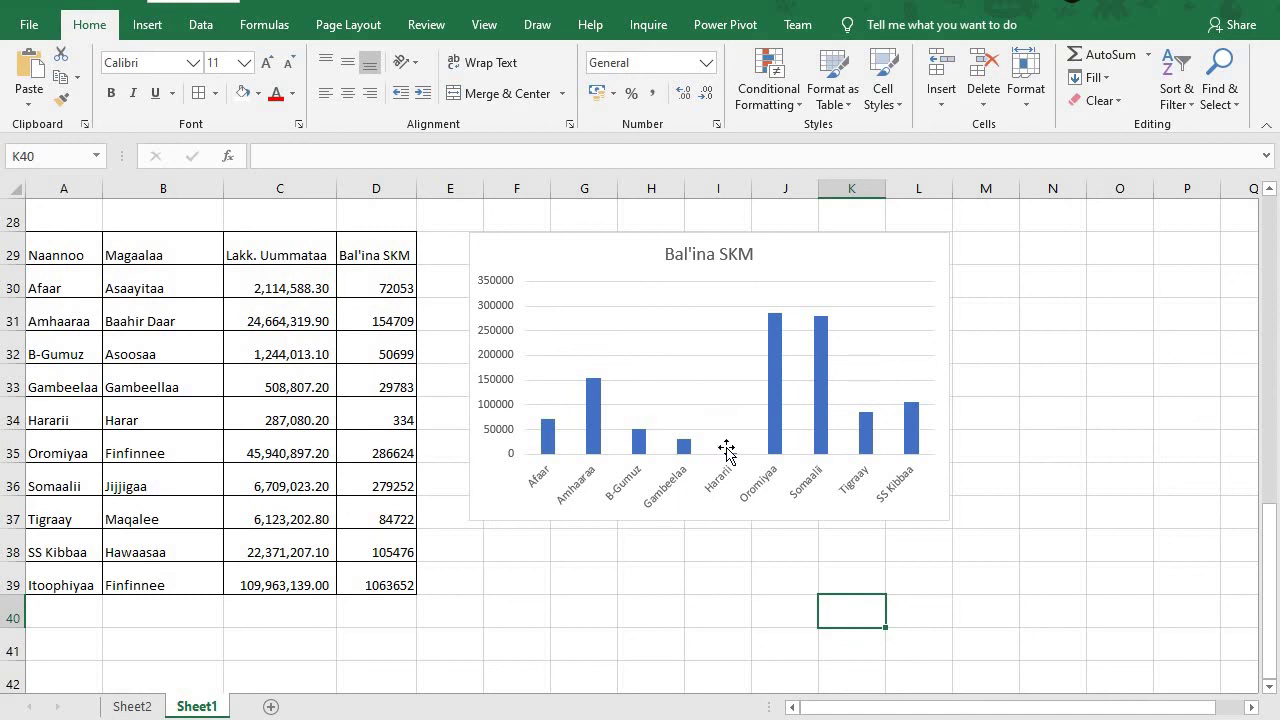
left_click(693, 391)
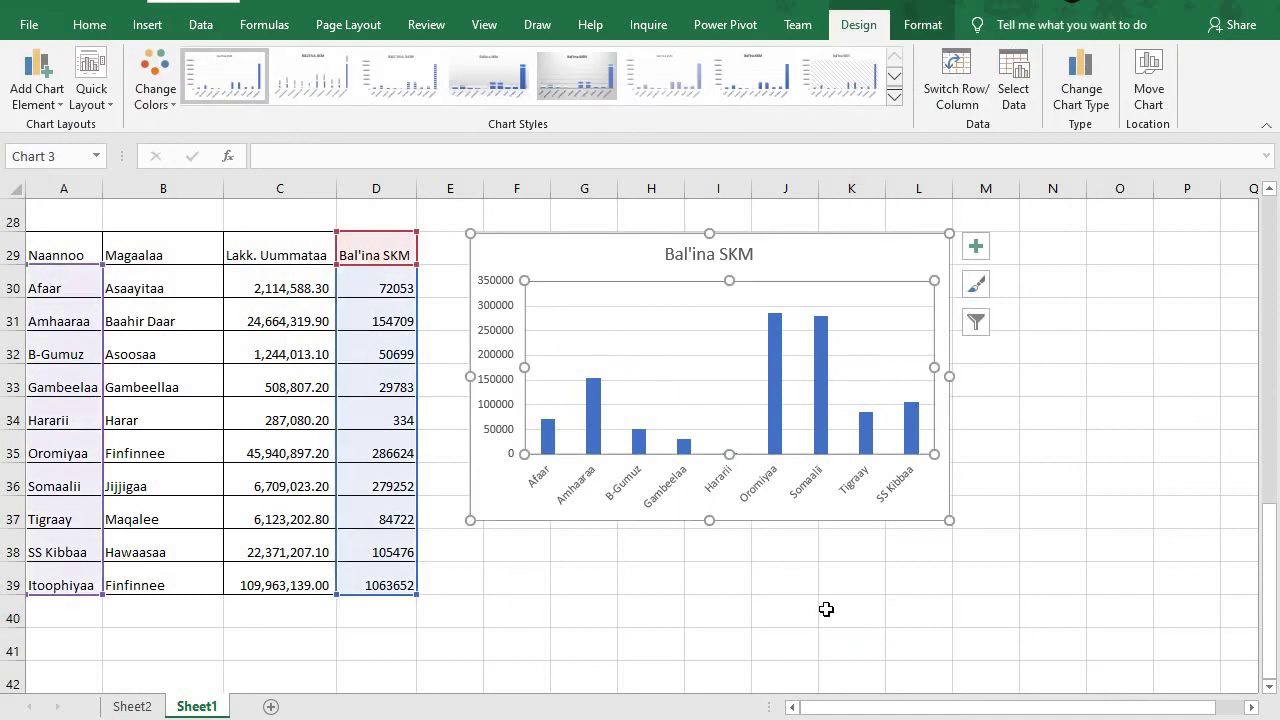
left_click(826, 609)
left_click(697, 338)
Insert a 3-D pie chart of Lakk. Uummataa by Naannoo from A29:A39 and C29:C39
left_click_drag(47, 250, 56, 579)
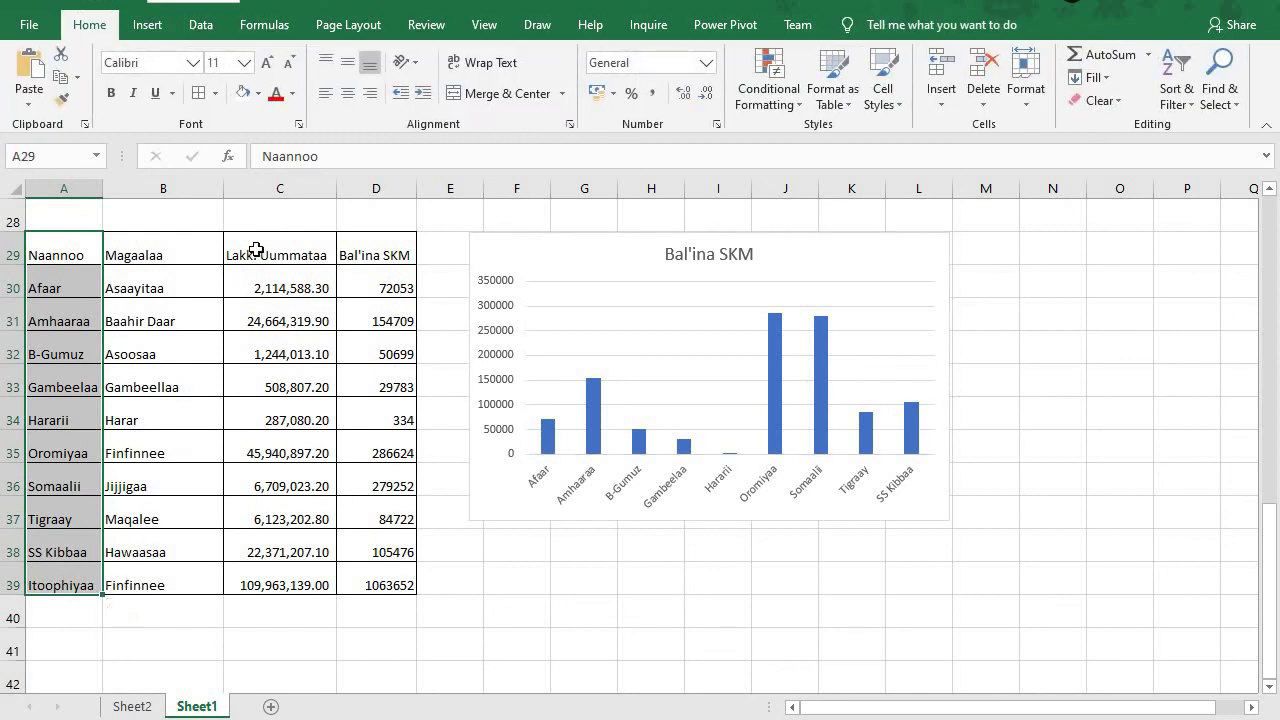
left_click_drag(256, 250, 280, 568)
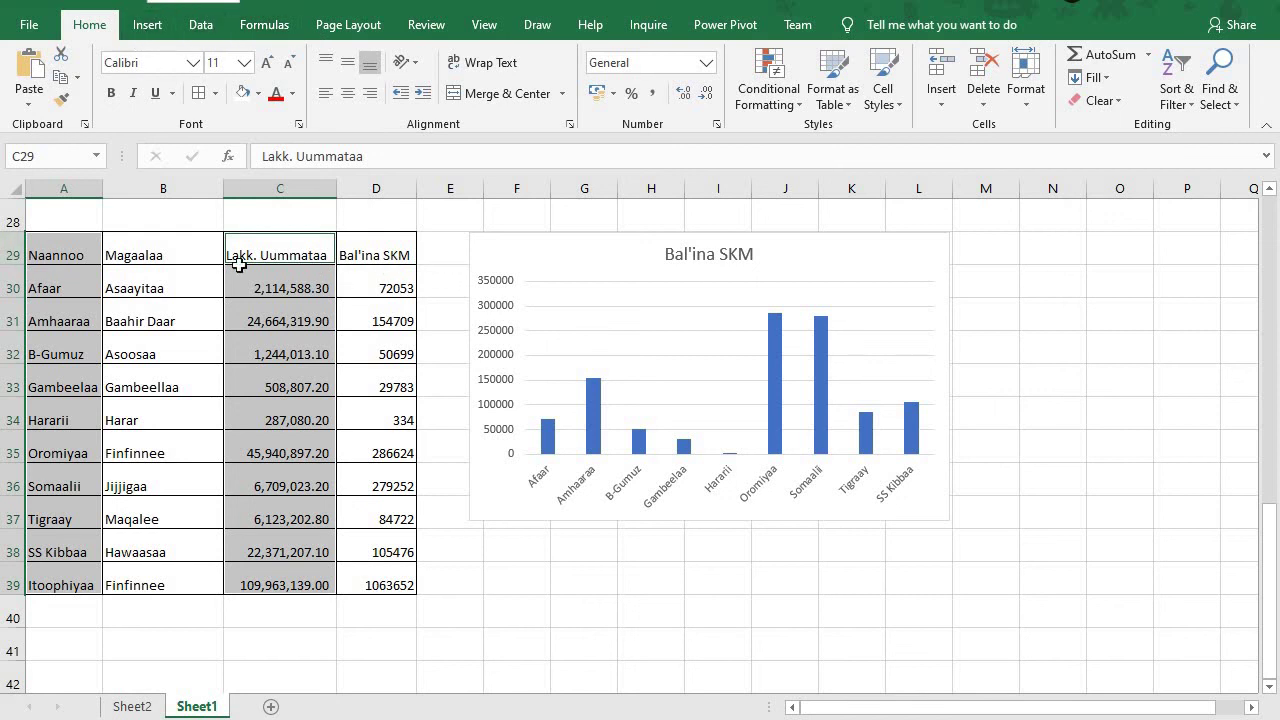
left_click(150, 27)
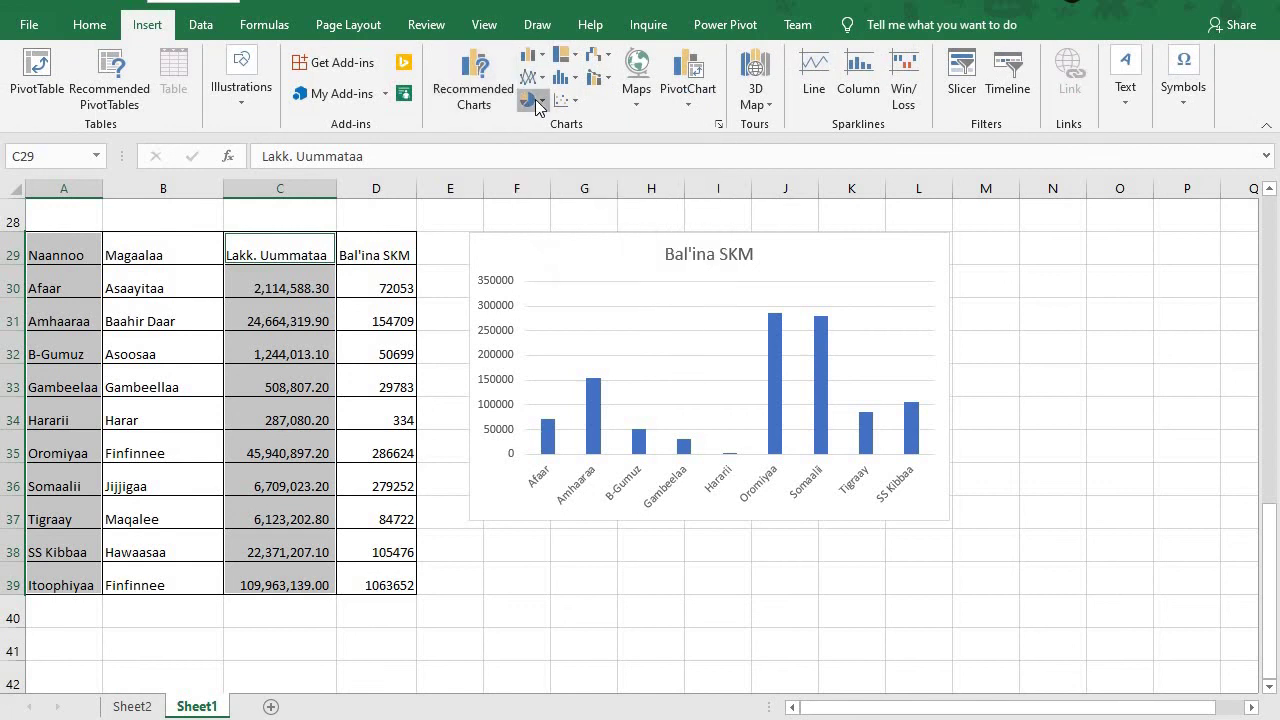
left_click(537, 103)
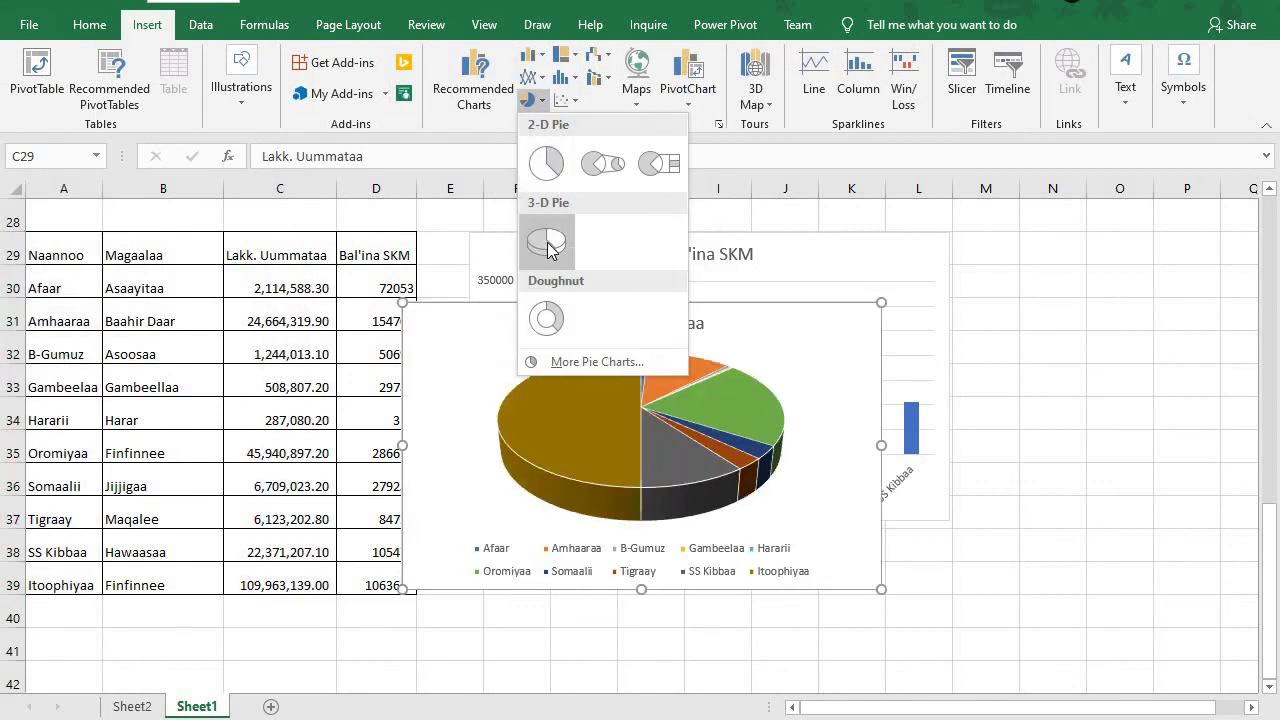
left_click(548, 248)
Move the Lakk. Uummataa pie chart to the empty area directly below the Bal'ina SKM column chart
left_click(604, 440)
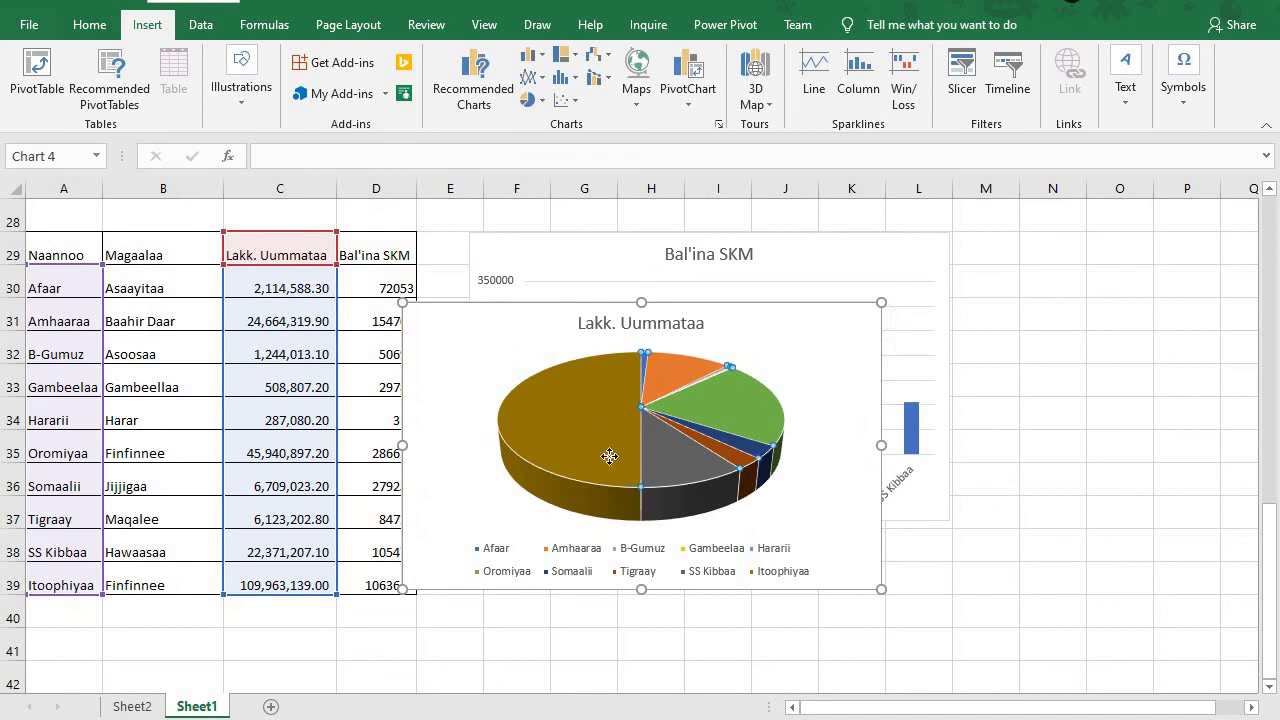
scroll(1268, 449, "down", 3)
scroll(1223, 437, "up", 2)
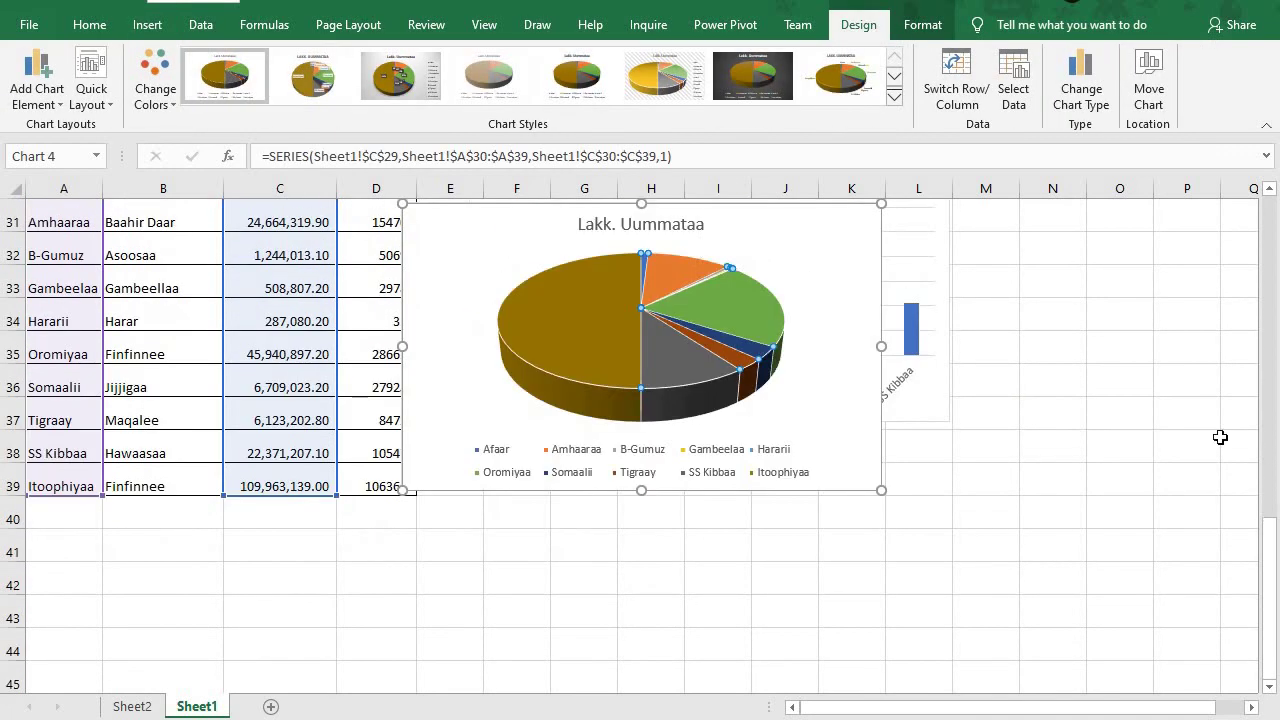
left_click_drag(466, 253, 529, 458)
scroll(625, 455, "down", 3)
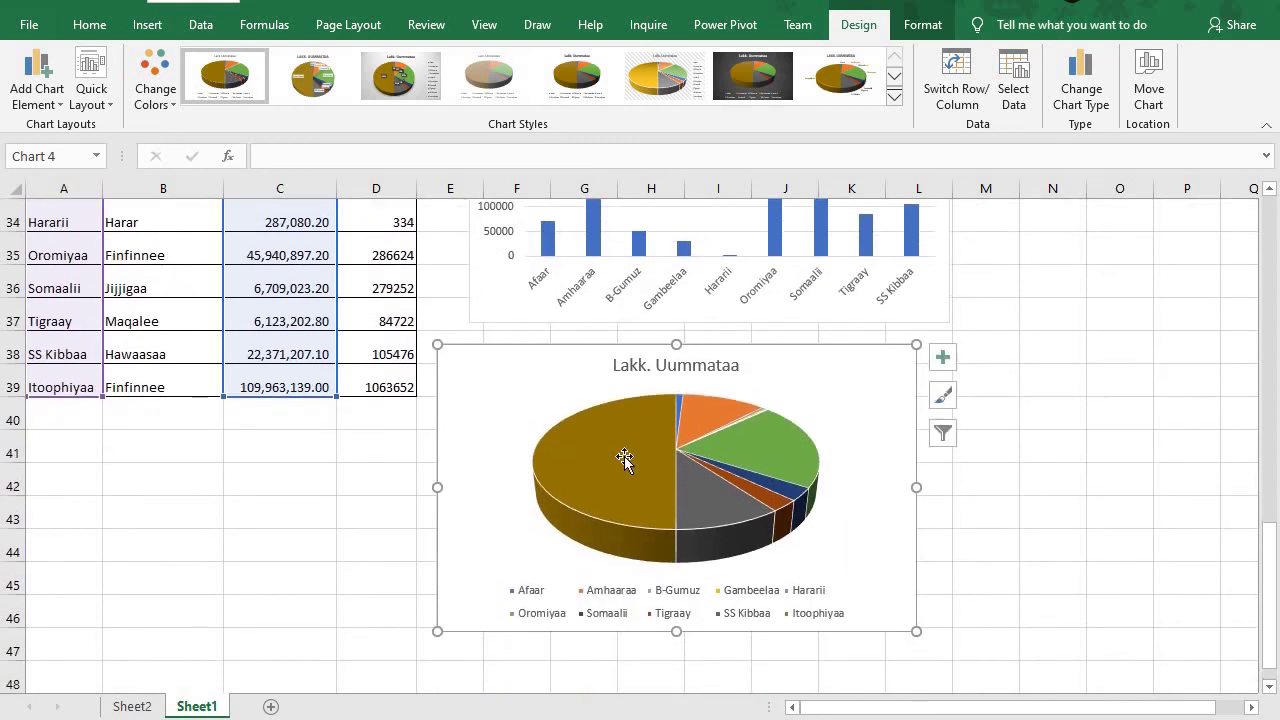
Filter the Itoophiyaa total out of the Lakk. Uummataa pie chart's categories and apply the filter
left_click(942, 433)
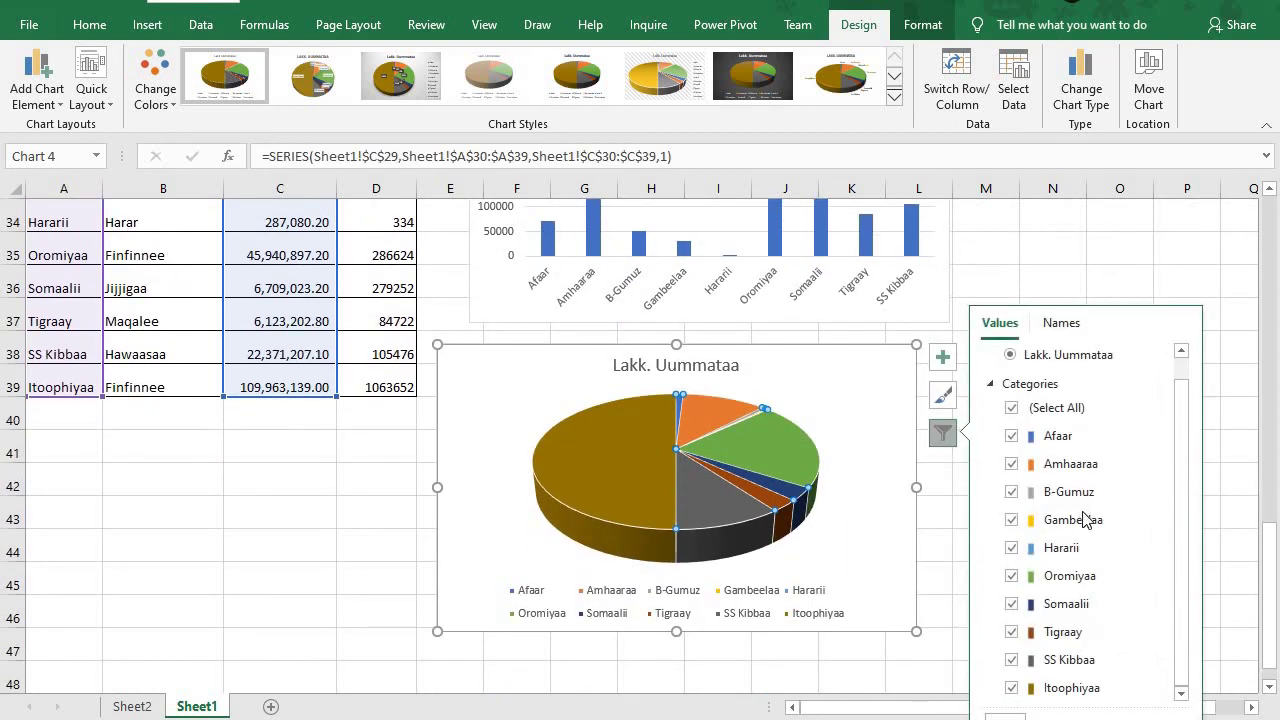
left_click(1011, 688)
left_click(992, 714)
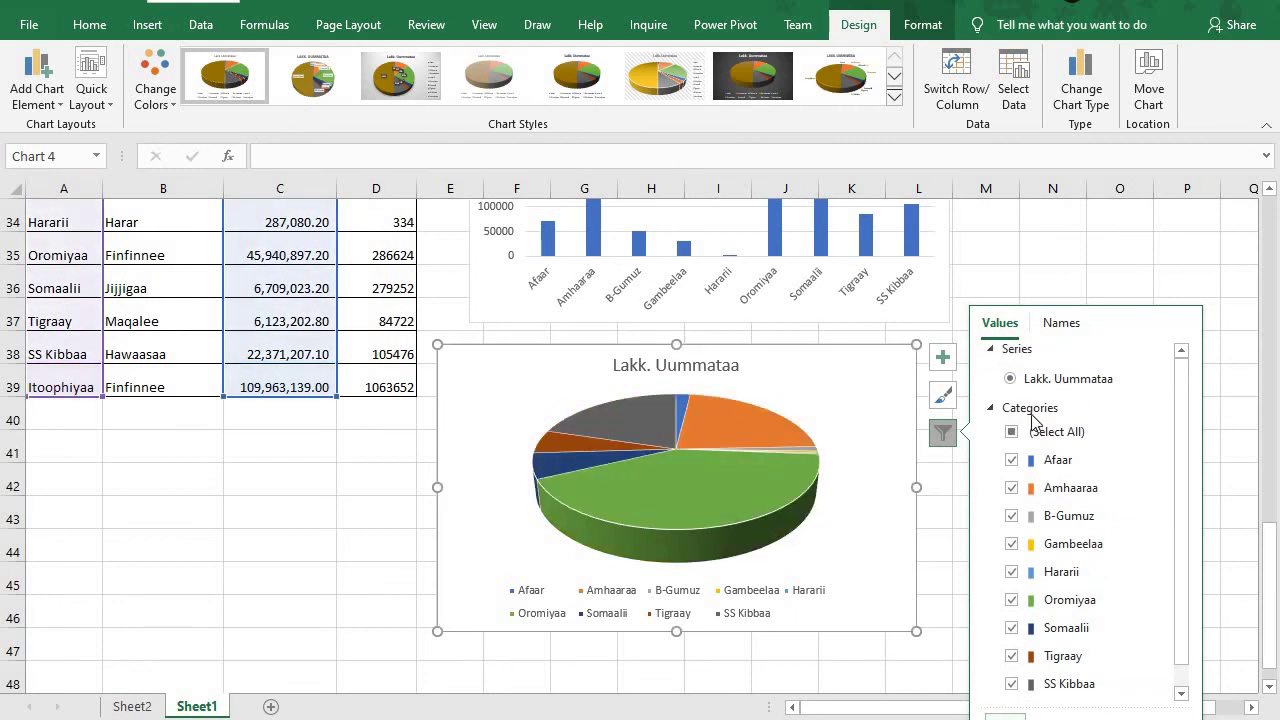
left_click(1043, 274)
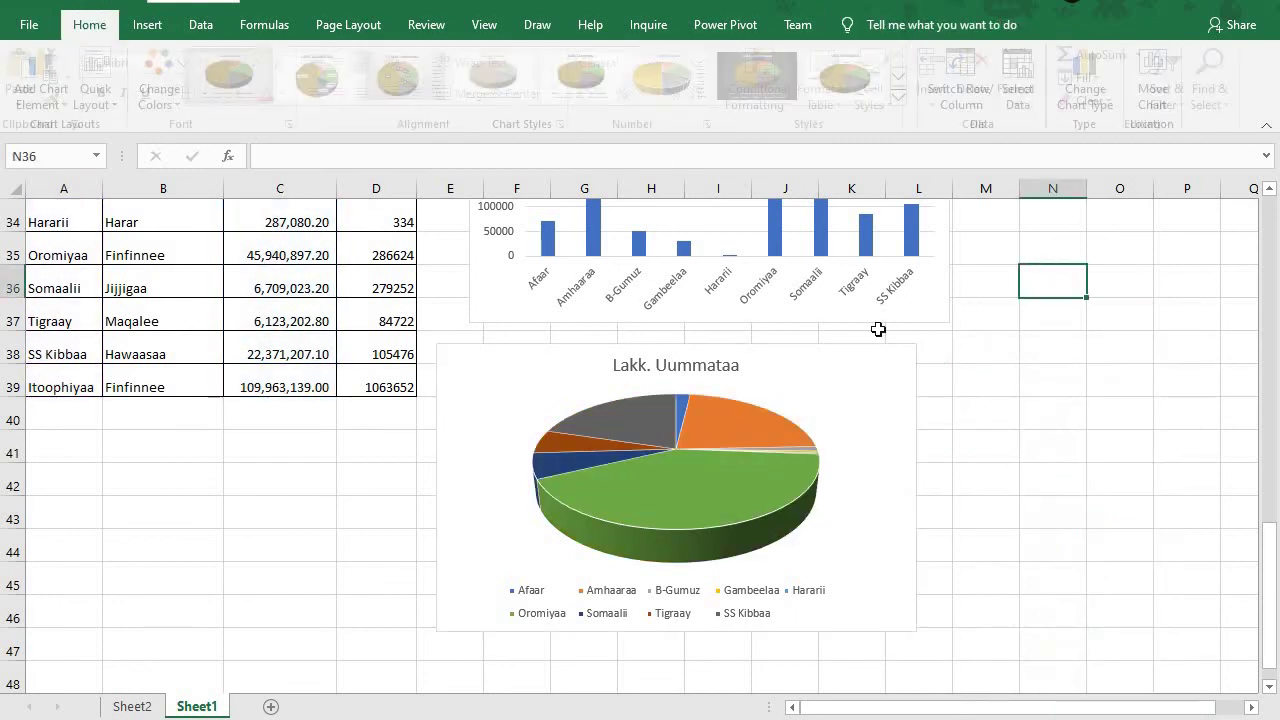
Preview the available chart styles on the Lakk. Uummataa pie chart, keeping its plain white style
left_click(679, 480)
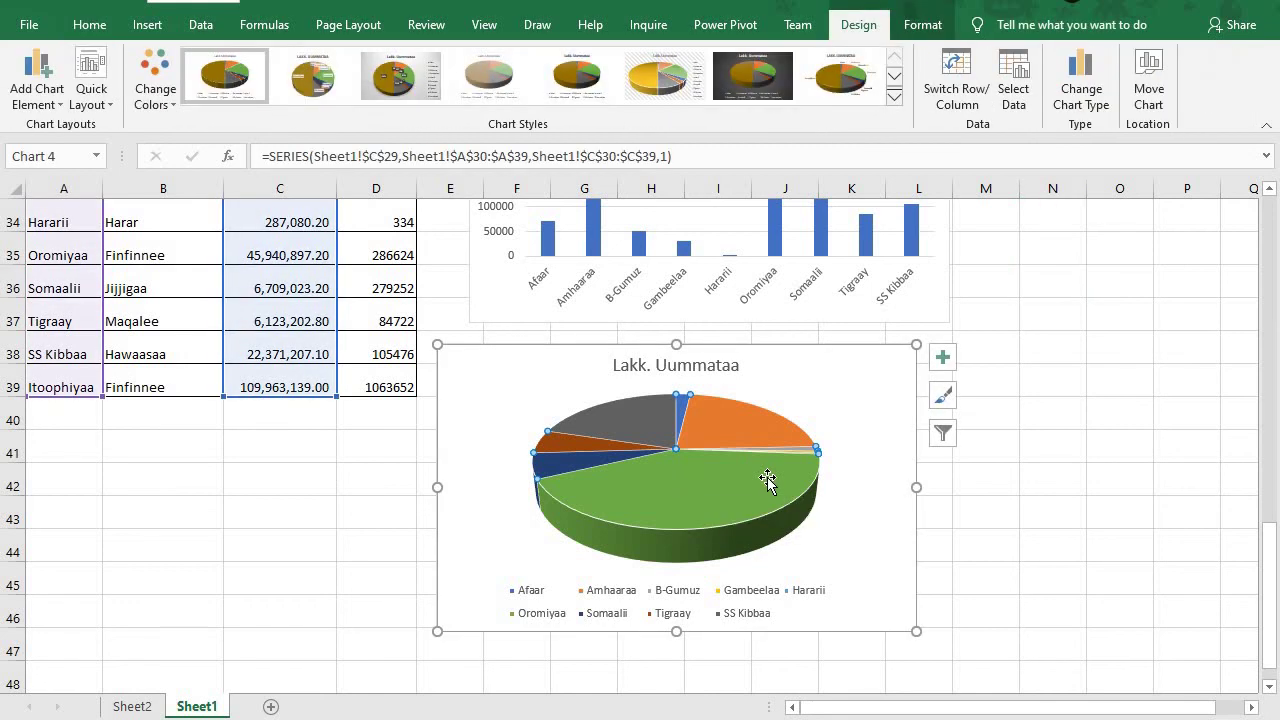
scroll(912, 287, "up", 1)
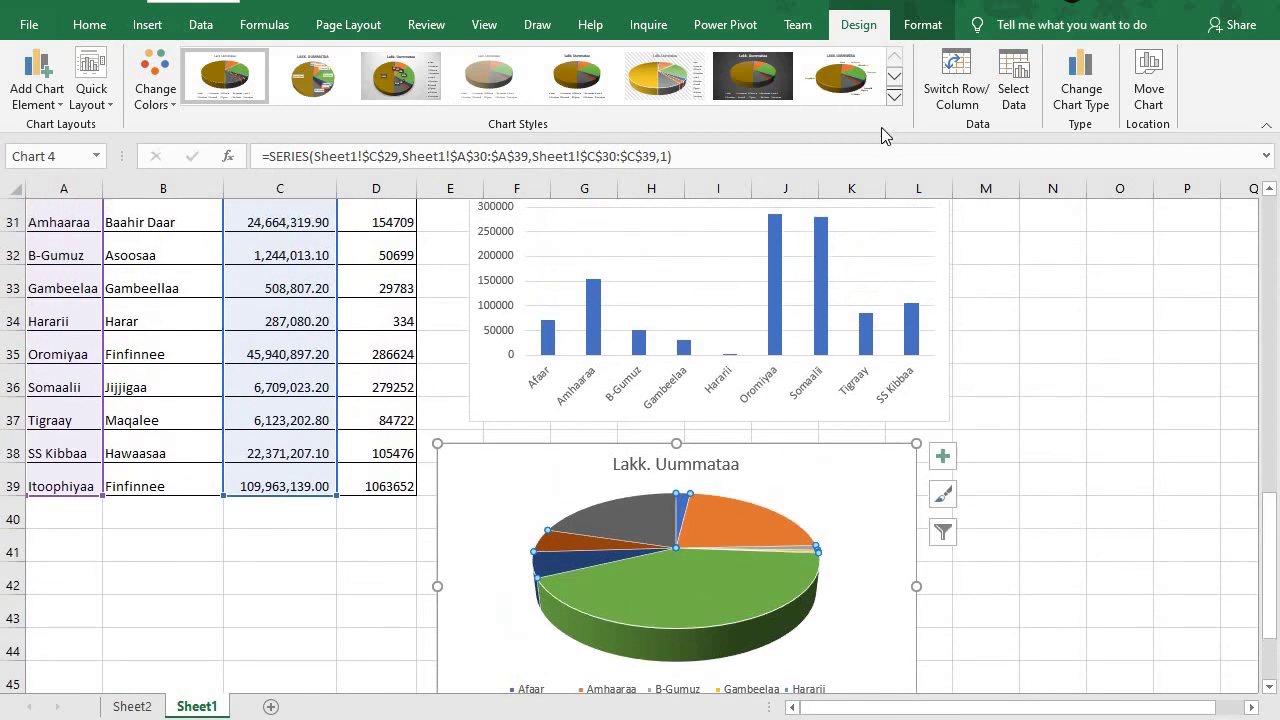
left_click(895, 97)
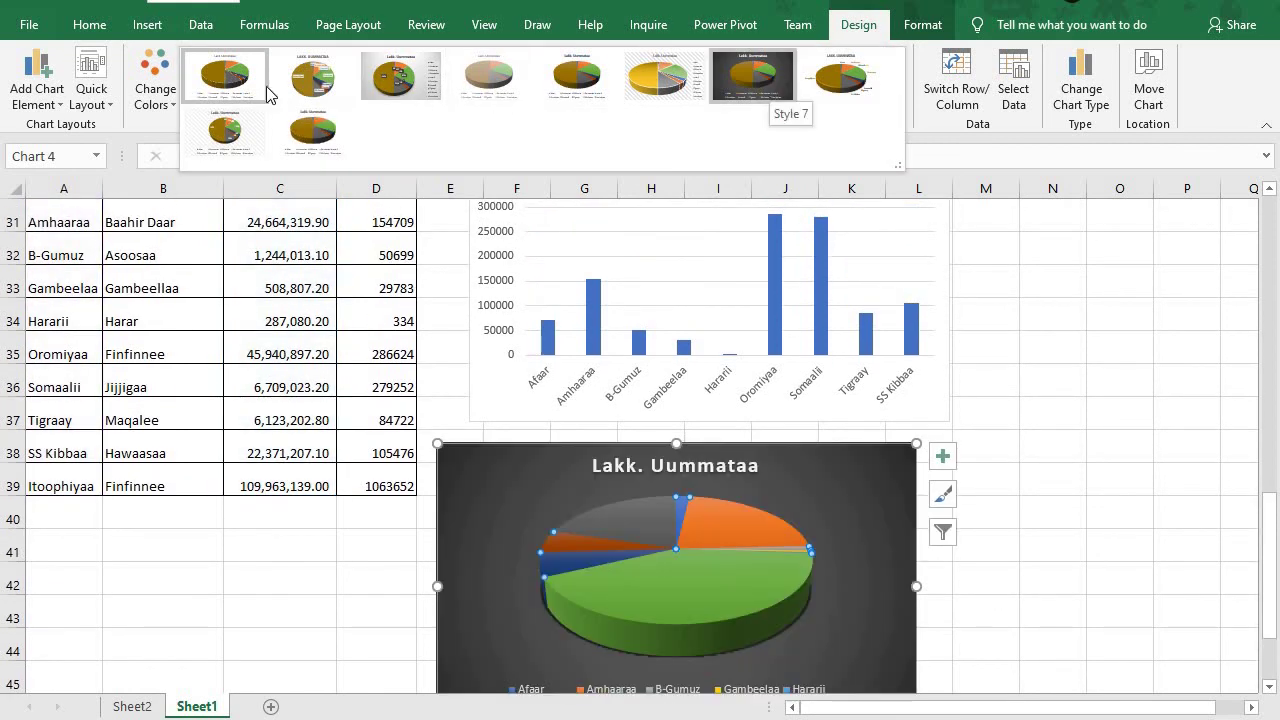
left_click(262, 90)
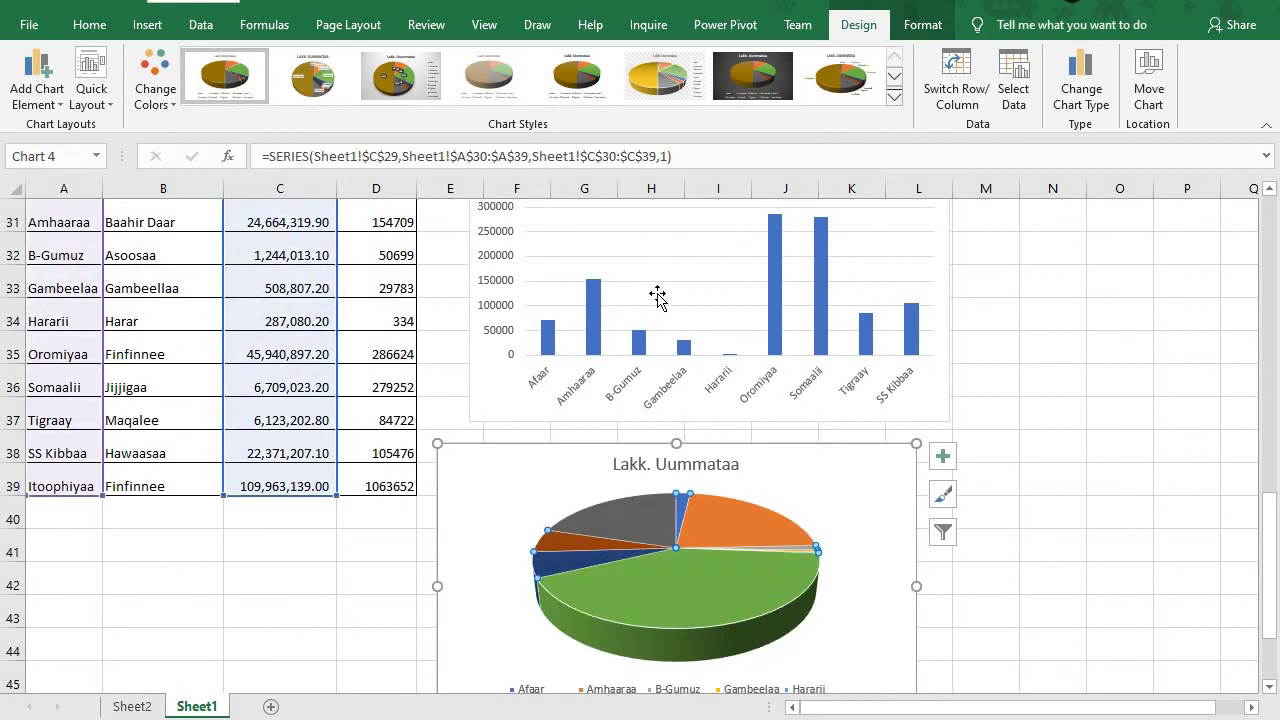
Browse the available chart styles for the Bal'ina SKM column chart and the line and area chart types
left_click(692, 275)
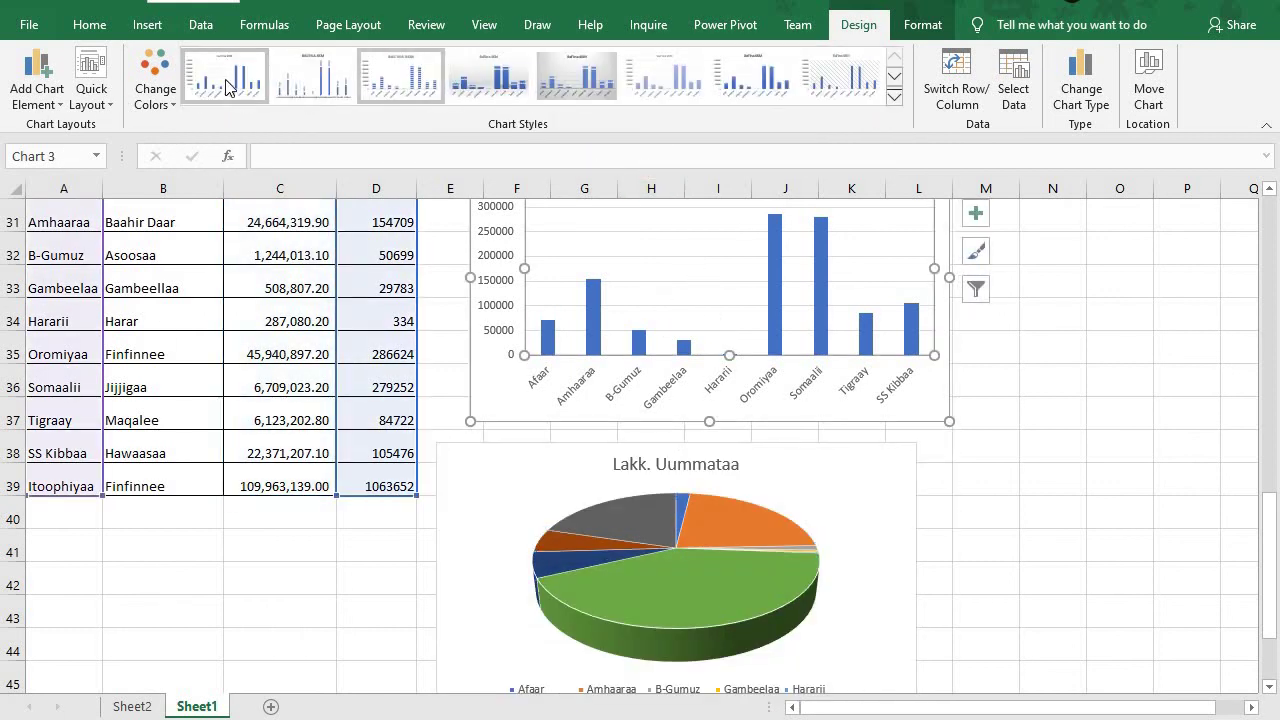
left_click(895, 96)
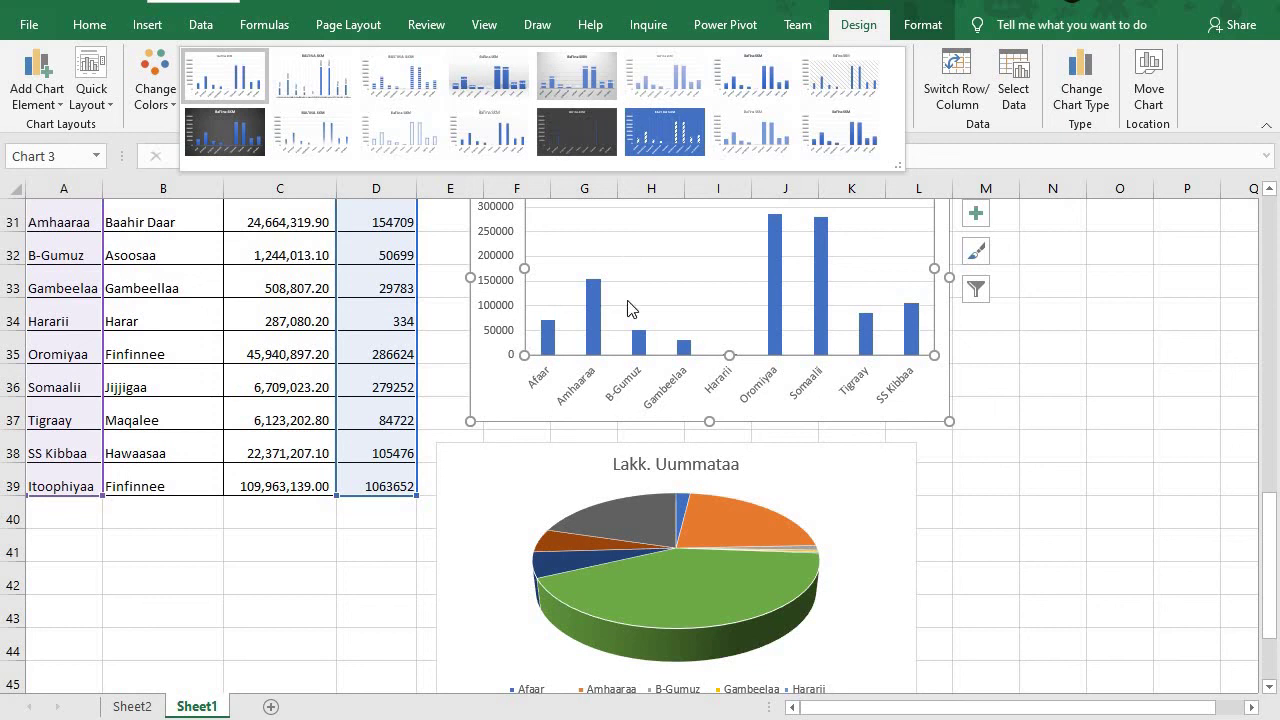
left_click(868, 556)
scroll(930, 554, "down", 3)
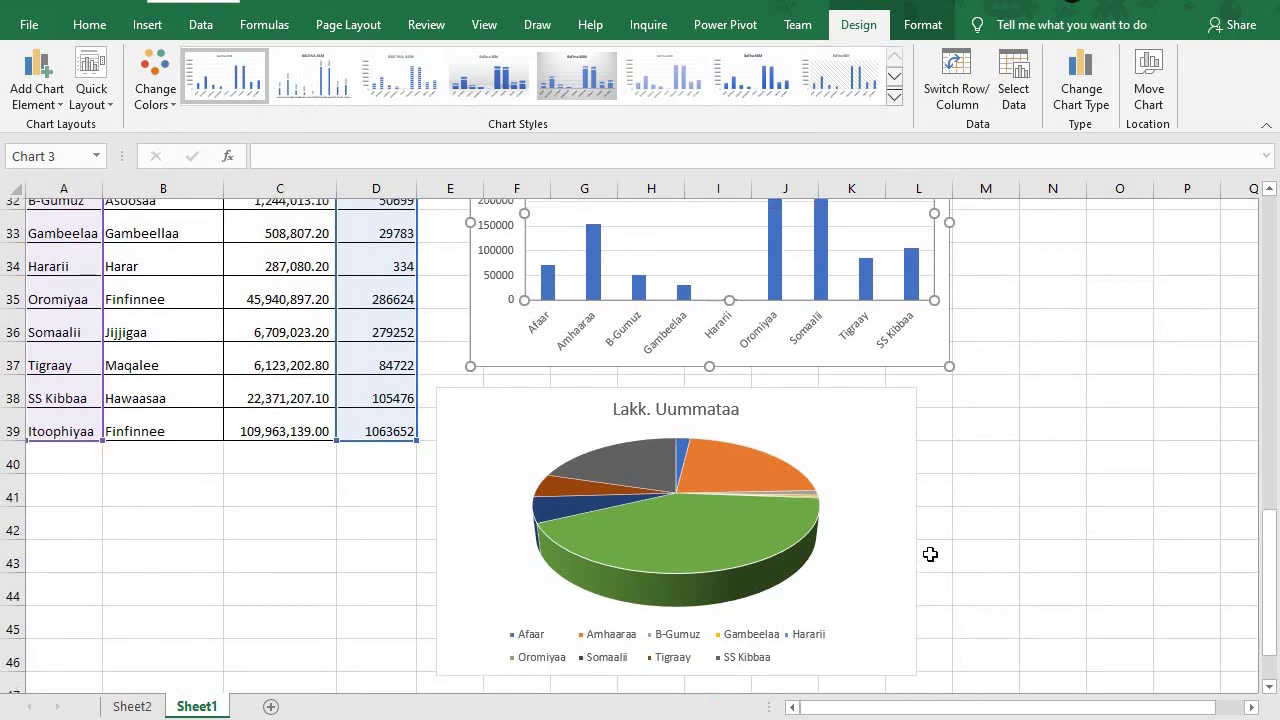
scroll(930, 555, "up", 3)
scroll(930, 556, "up", 1)
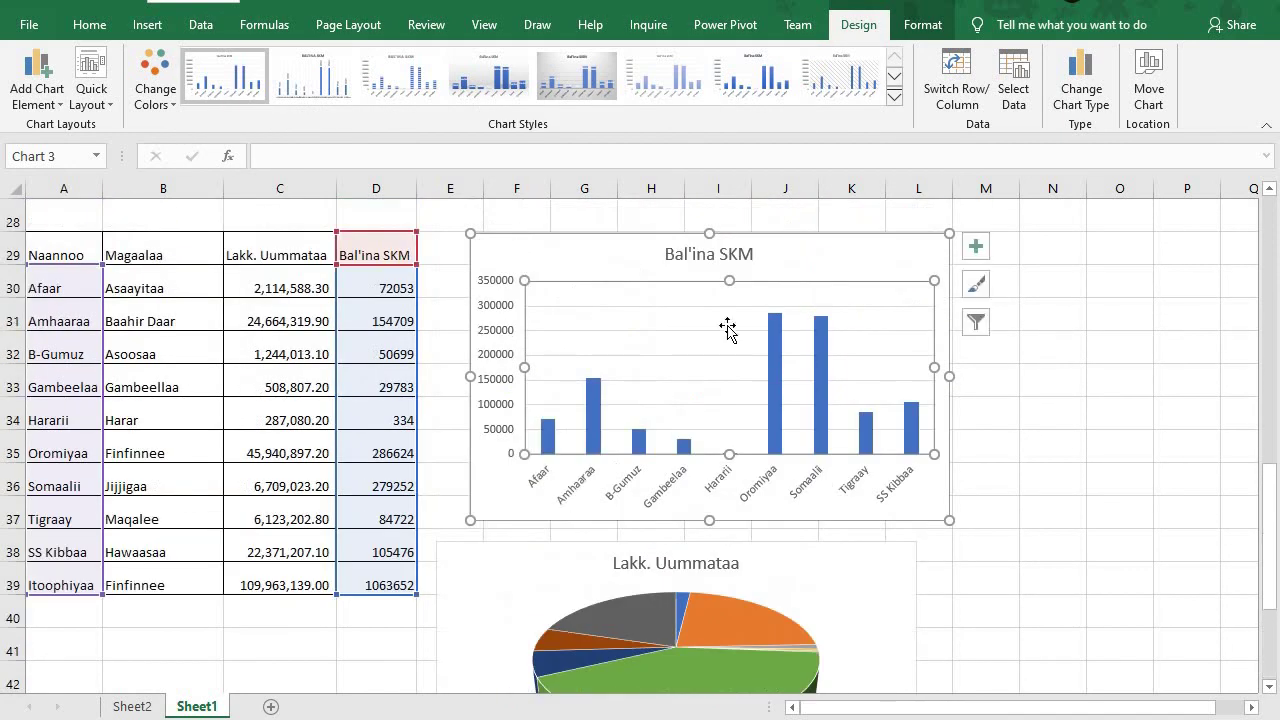
left_click(895, 85)
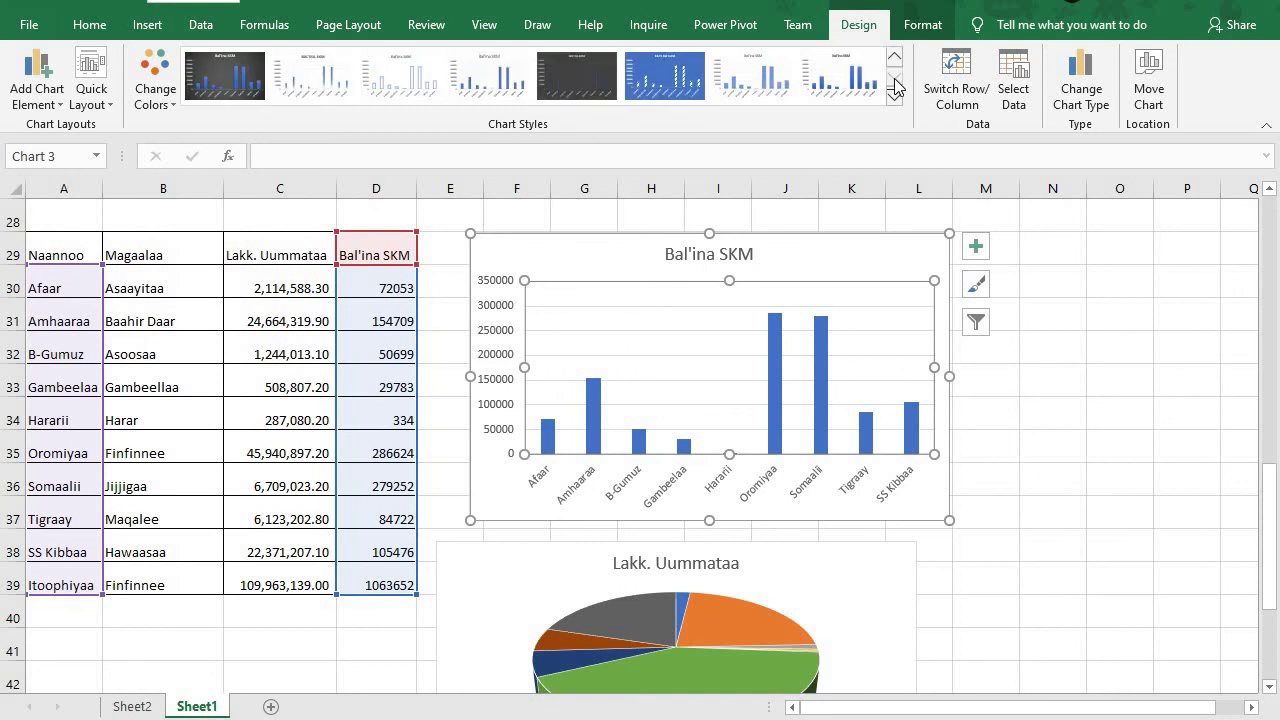
left_click(895, 60)
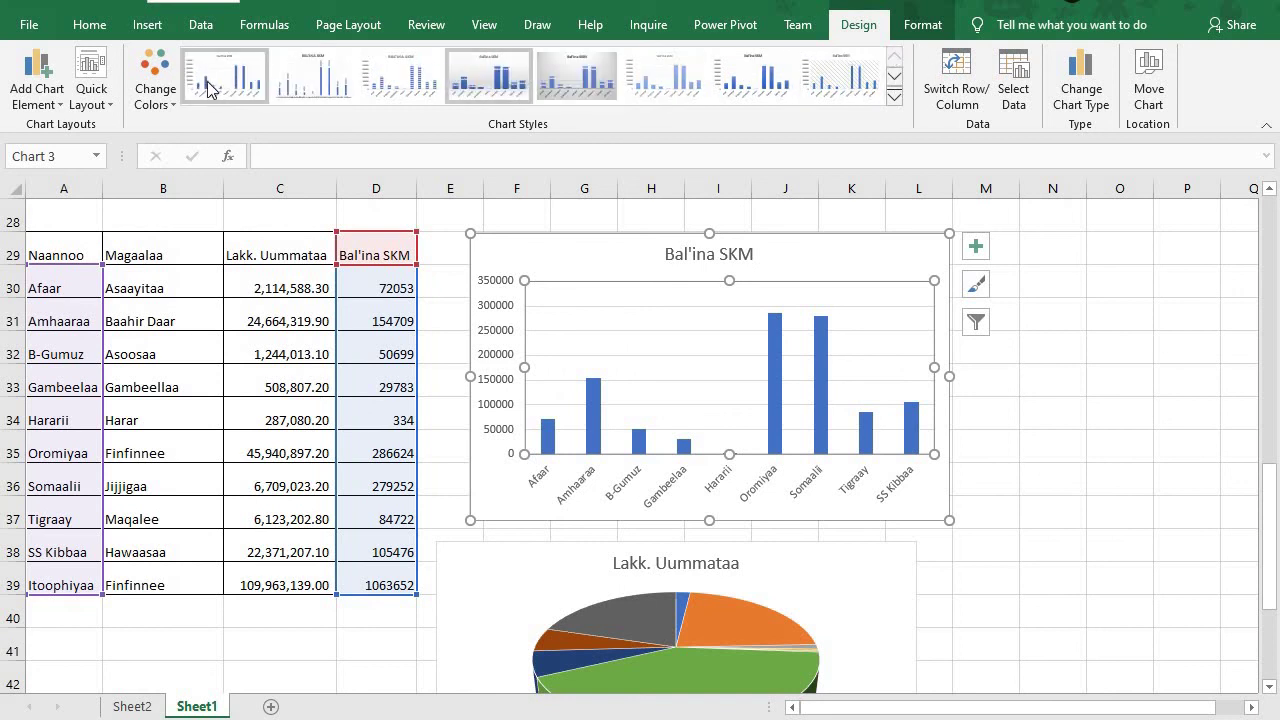
left_click(145, 24)
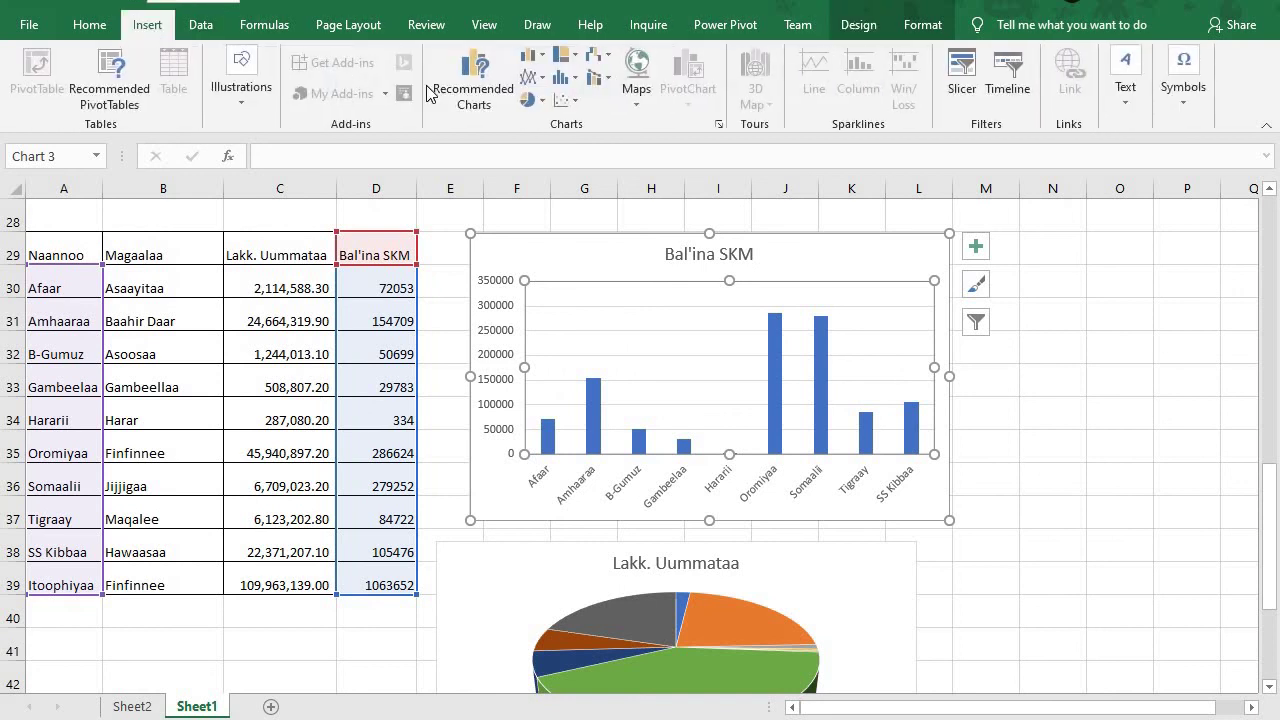
left_click(533, 80)
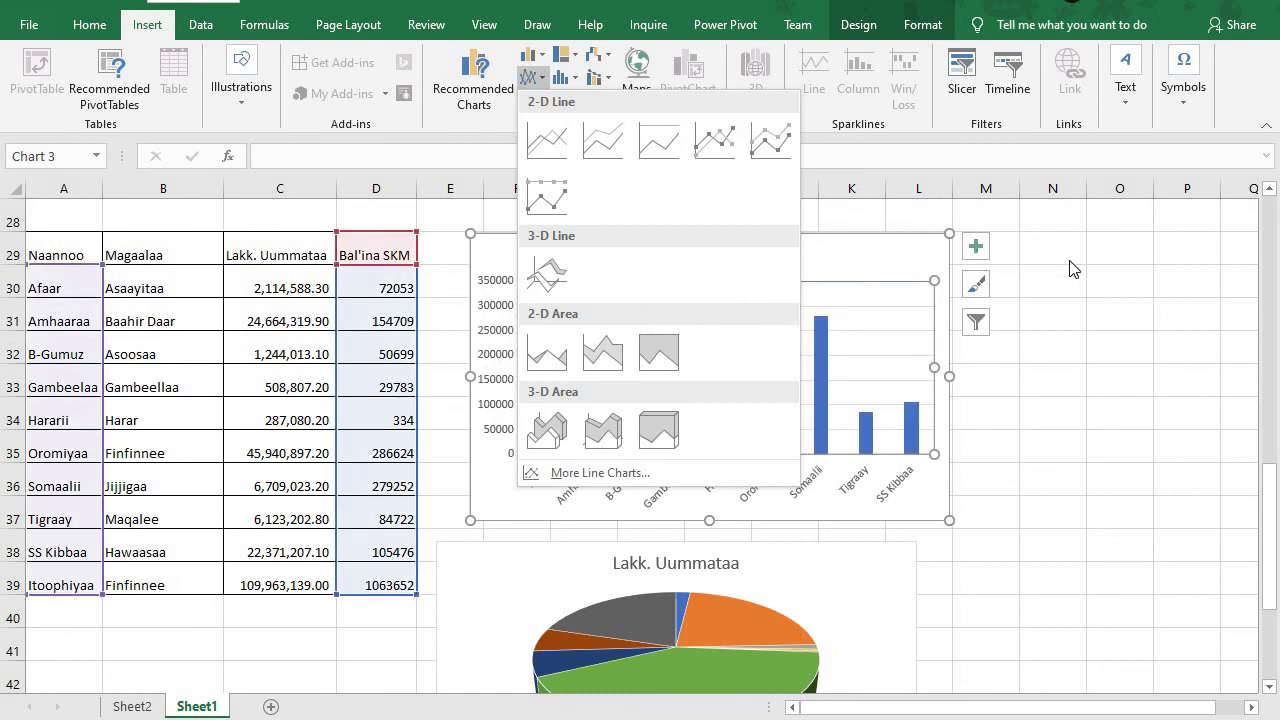
left_click(1111, 258)
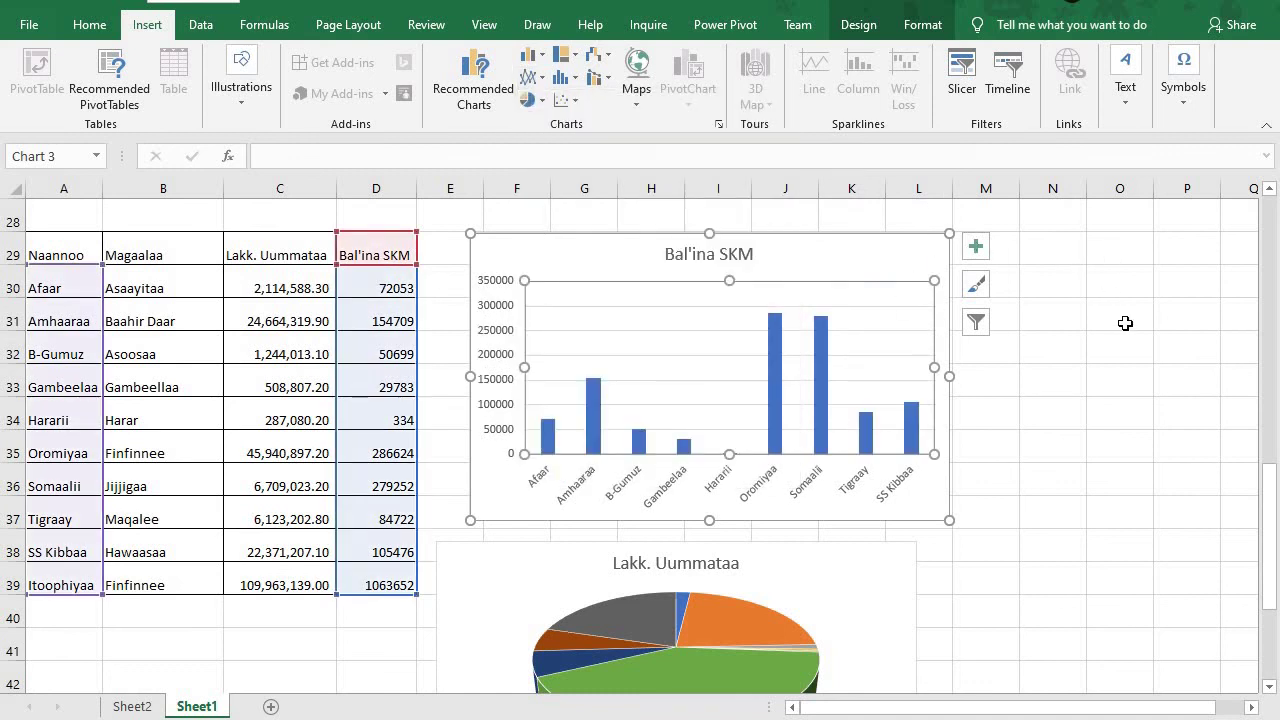